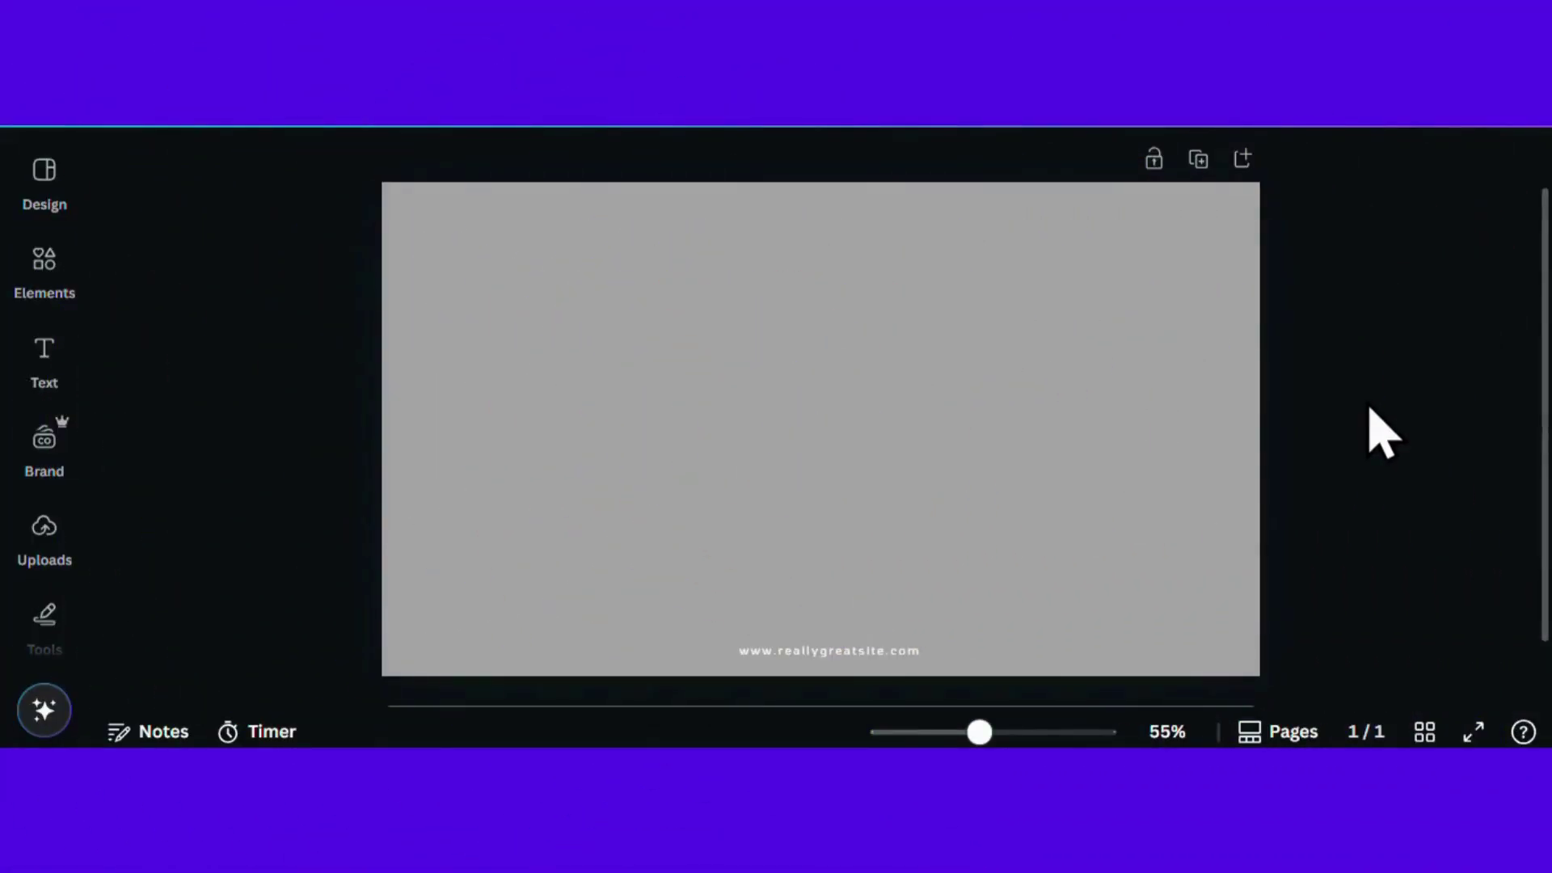
Step: Add a red circle at the top left and a wide red rectangle below it
{"action": "key", "text": "c"}
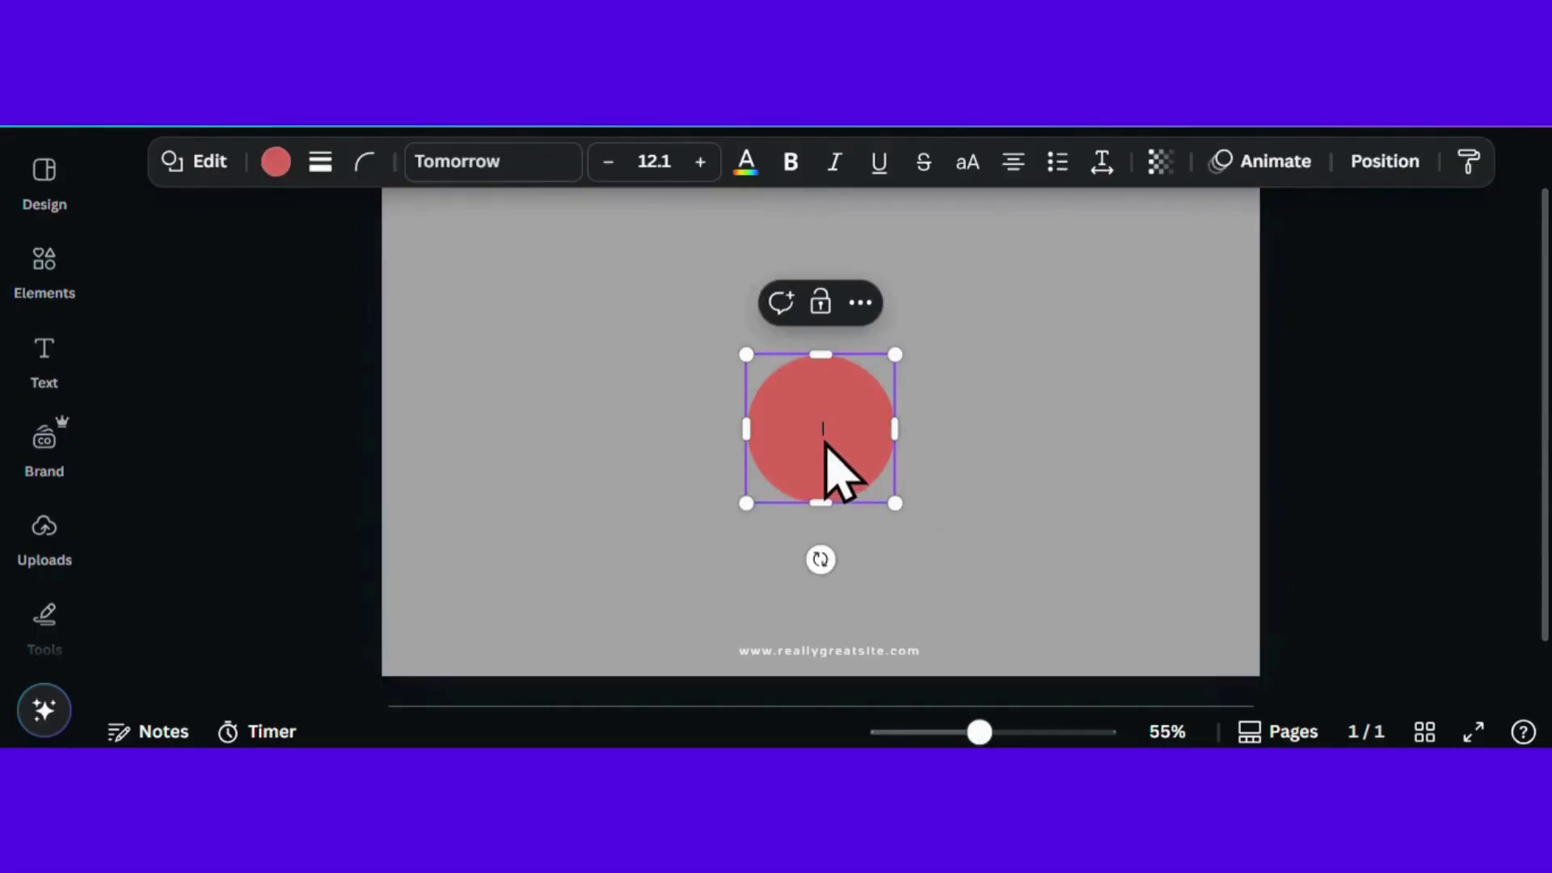
{"action": "left_click_drag", "start_coordinate": [838, 461], "coordinate": [487, 321]}
{"action": "left_click", "coordinate": [1128, 441]}
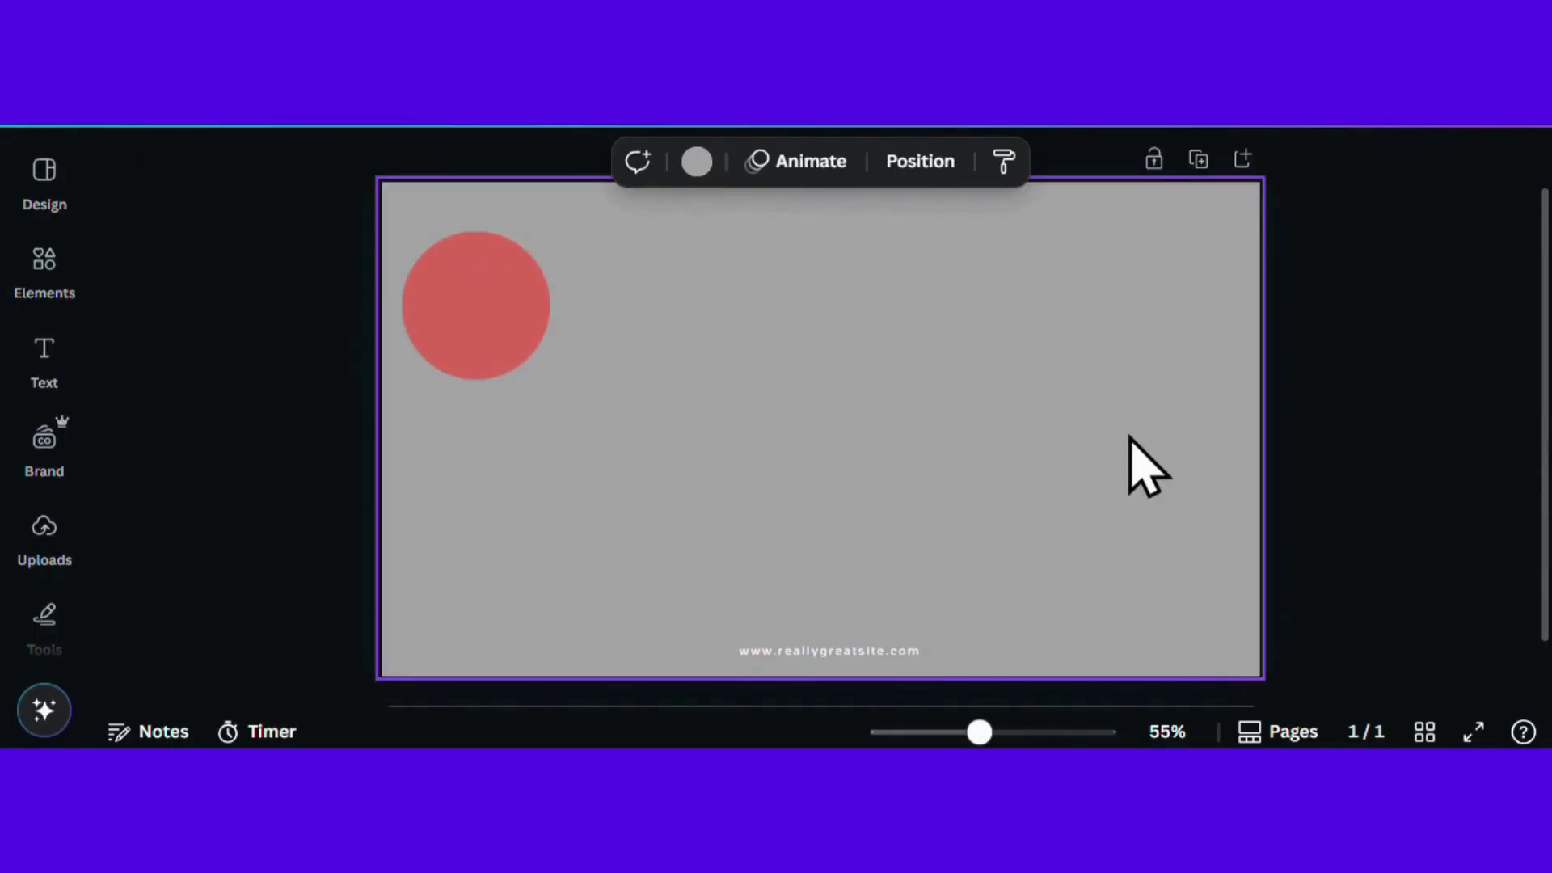
{"action": "key", "text": "r"}
{"action": "left_click_drag", "start_coordinate": [836, 450], "coordinate": [558, 499]}
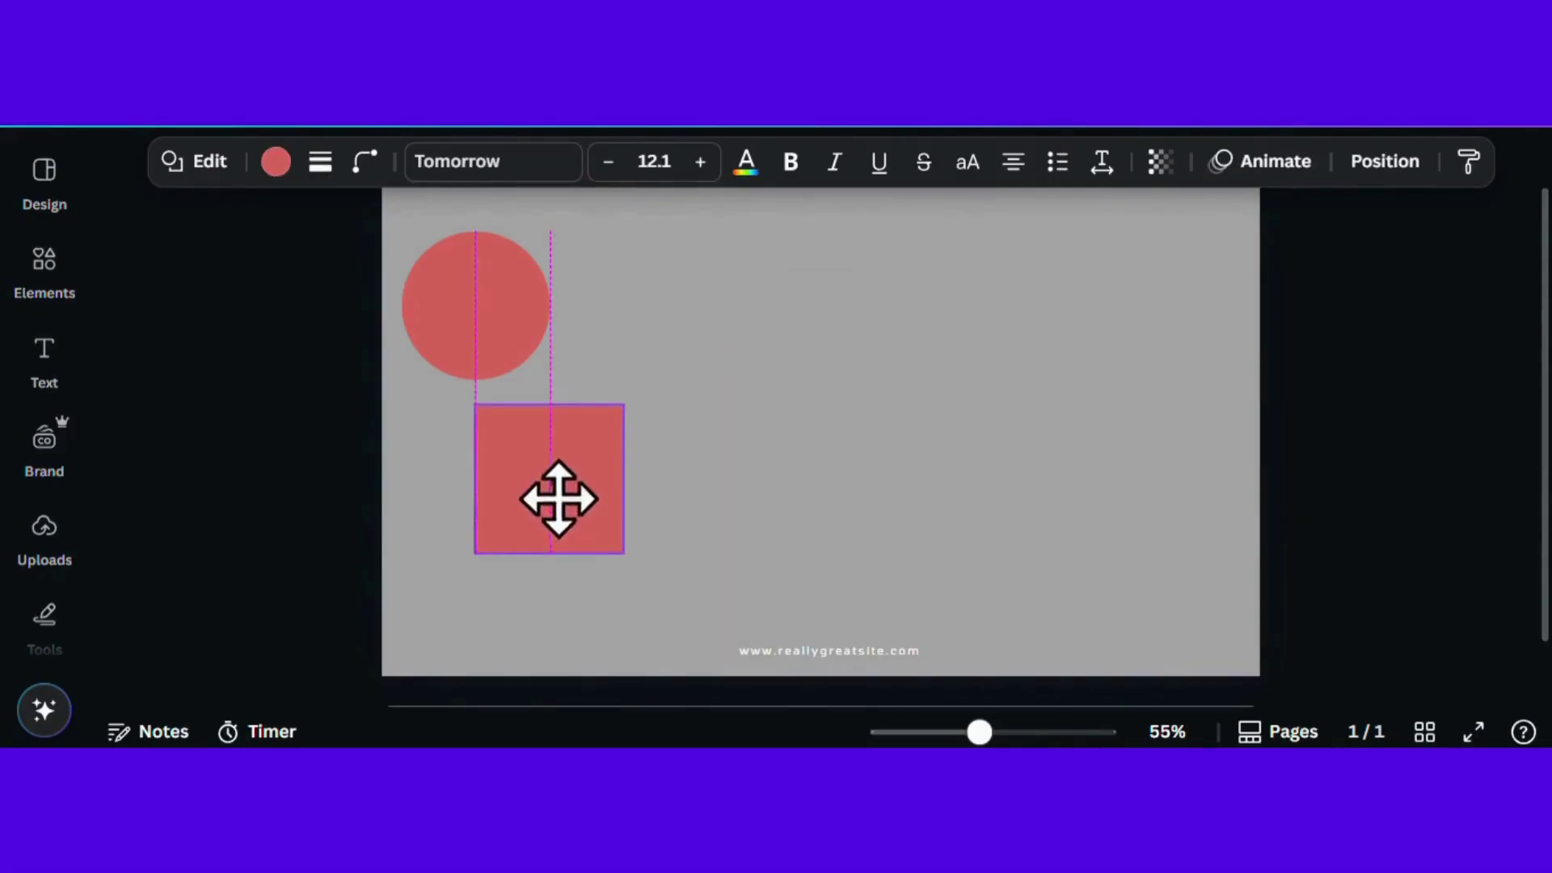
{"action": "left_click_drag", "start_coordinate": [548, 553], "coordinate": [549, 508]}
{"action": "left_click", "coordinate": [1031, 448]}
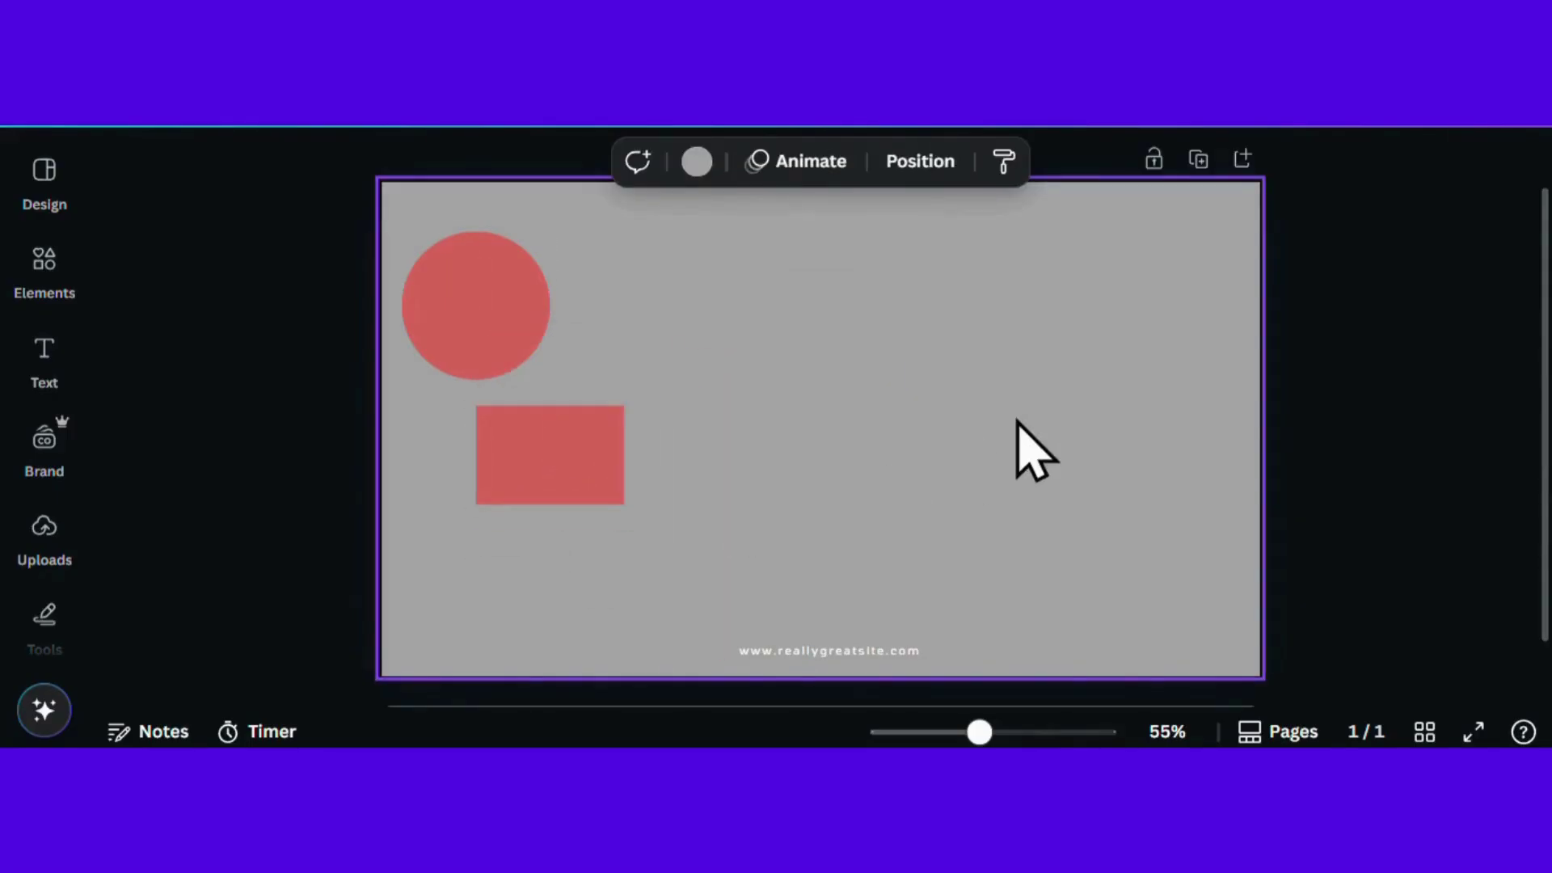
Step: Add a paragraph text box, enlarge it to about 26.7, and move it near the top
{"action": "key", "text": "t"}
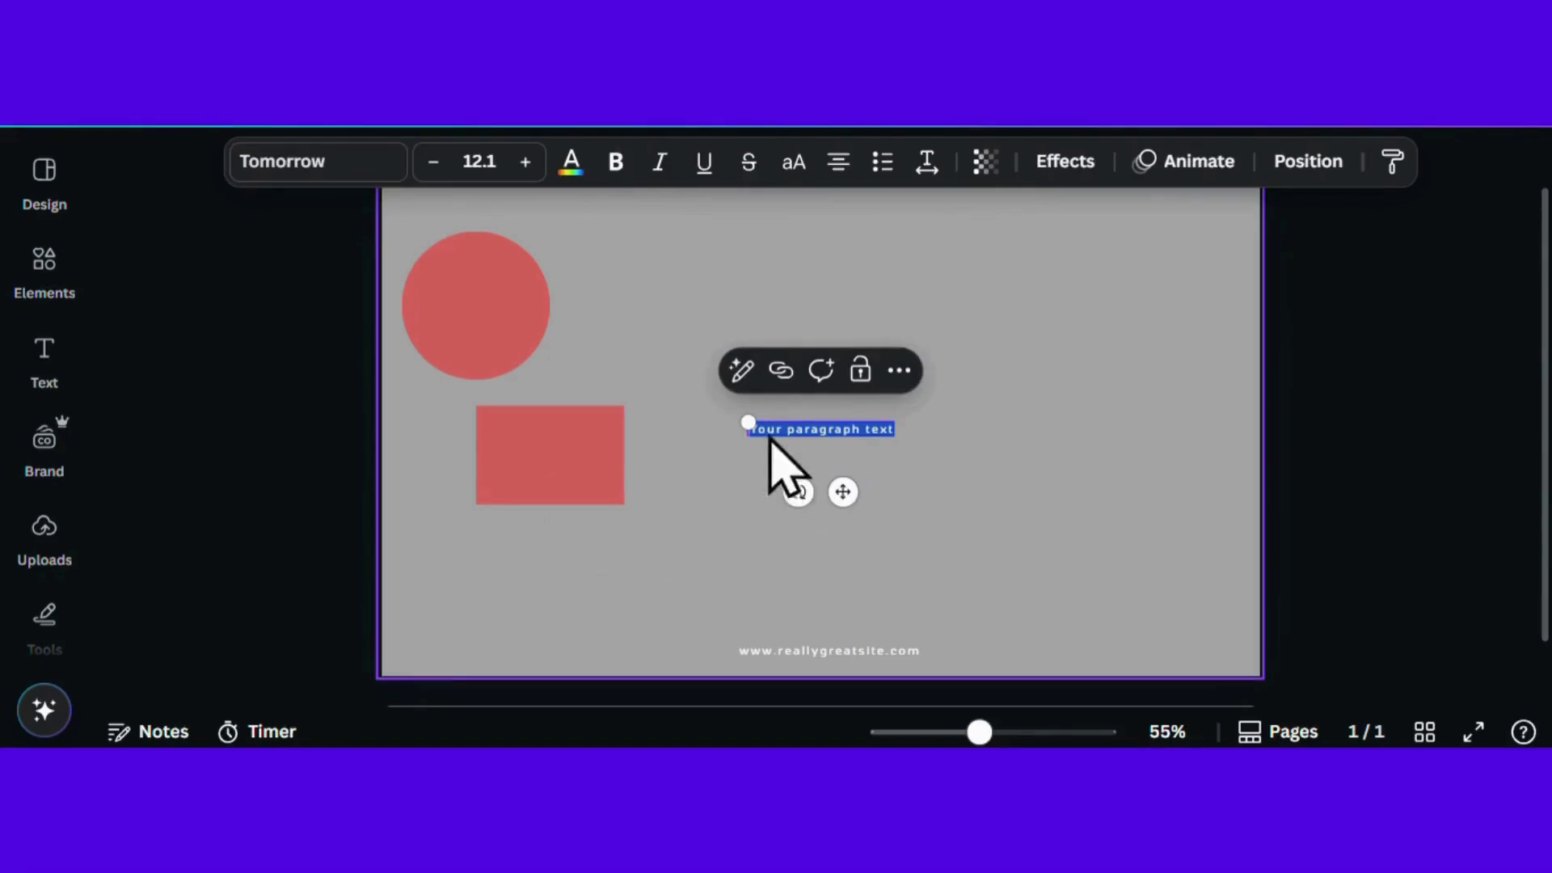
{"action": "left_click_drag", "start_coordinate": [749, 420], "coordinate": [575, 384]}
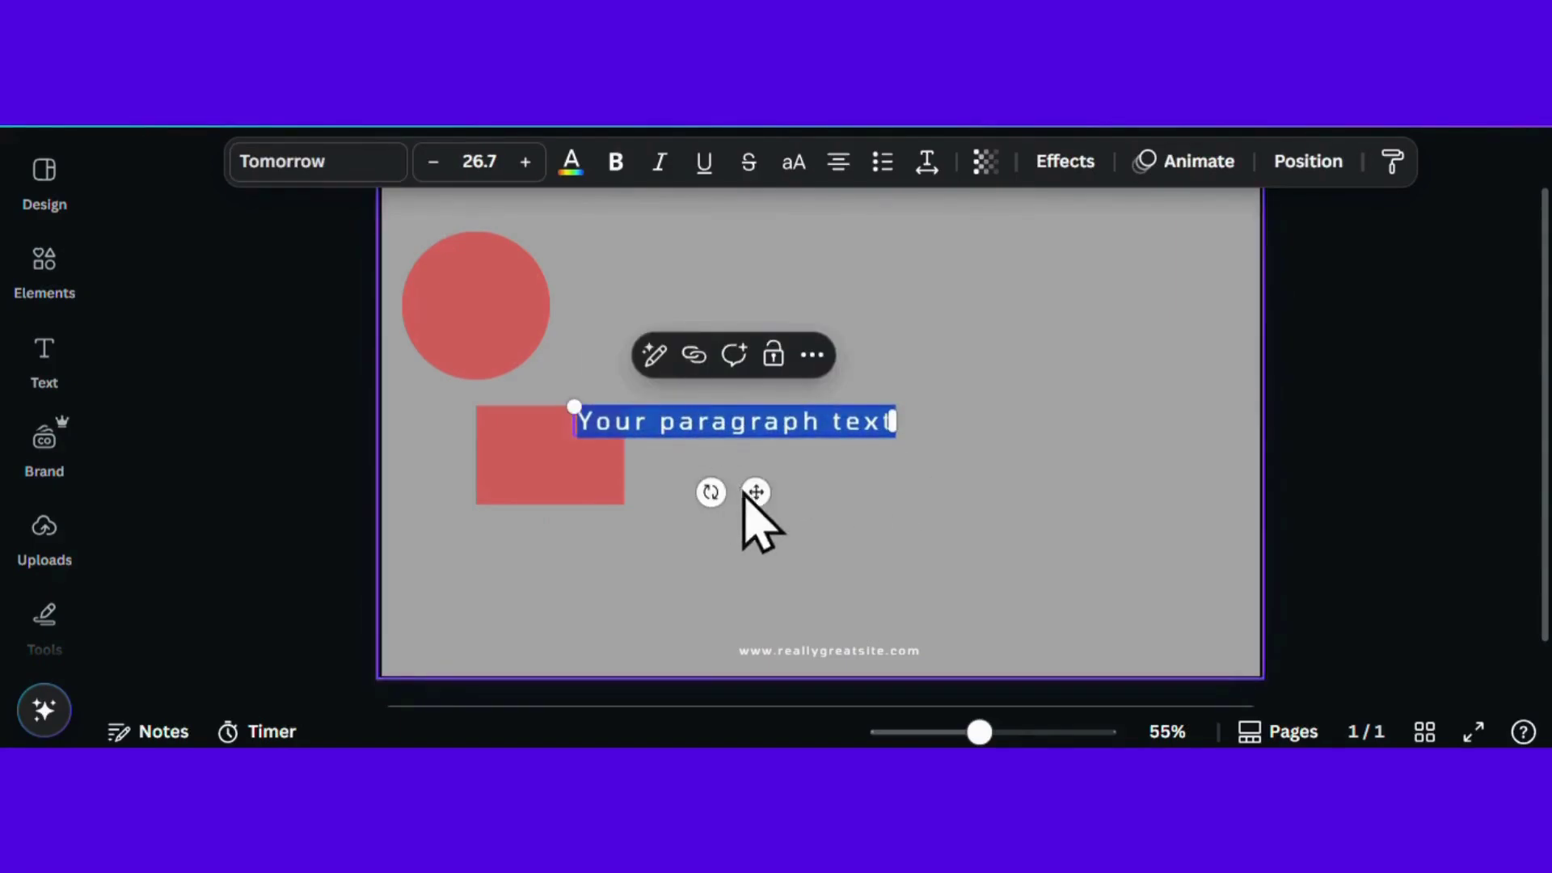
{"action": "left_click_drag", "start_coordinate": [755, 492], "coordinate": [833, 350]}
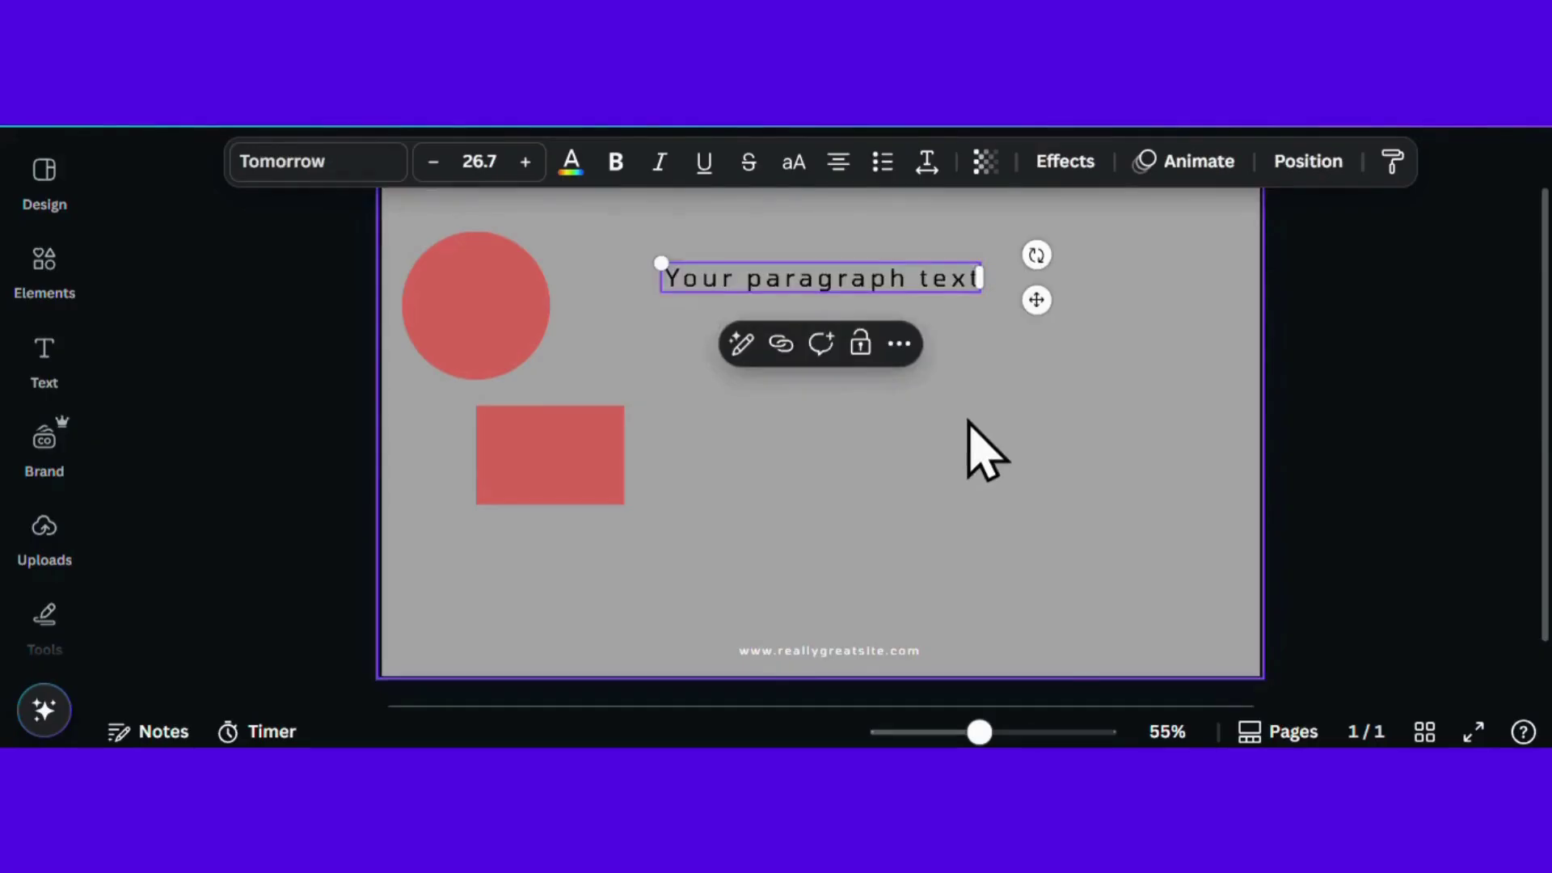
Step: Search graphics for 'rain' and place the blue rain-cloud graphic in the page's upper middle
{"action": "left_click", "coordinate": [980, 450]}
{"action": "key", "text": "slash"}
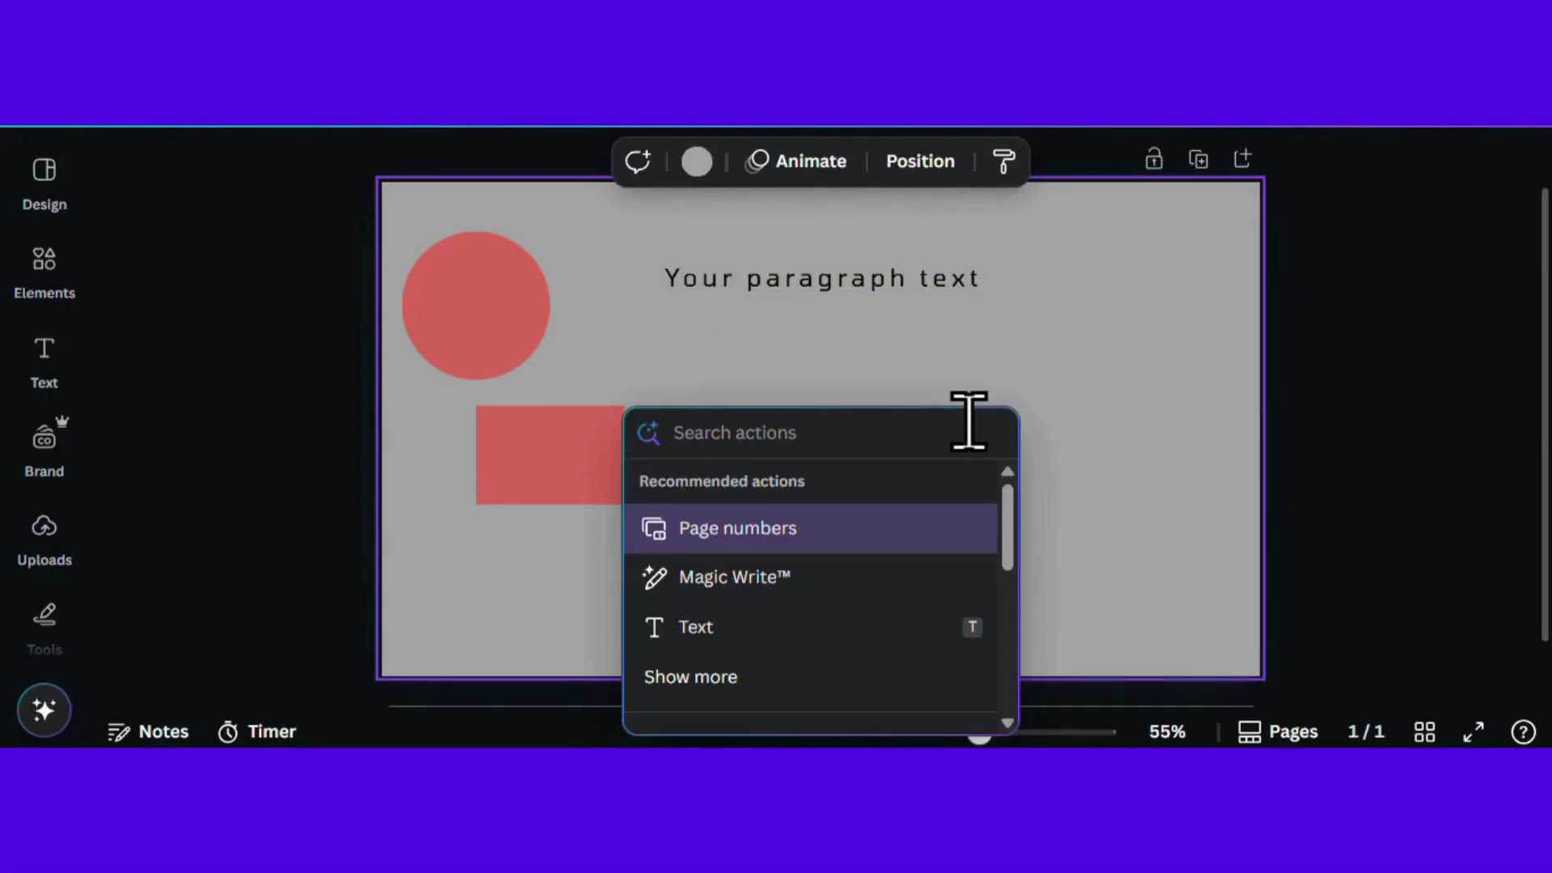
{"action": "type", "text": "rain"}
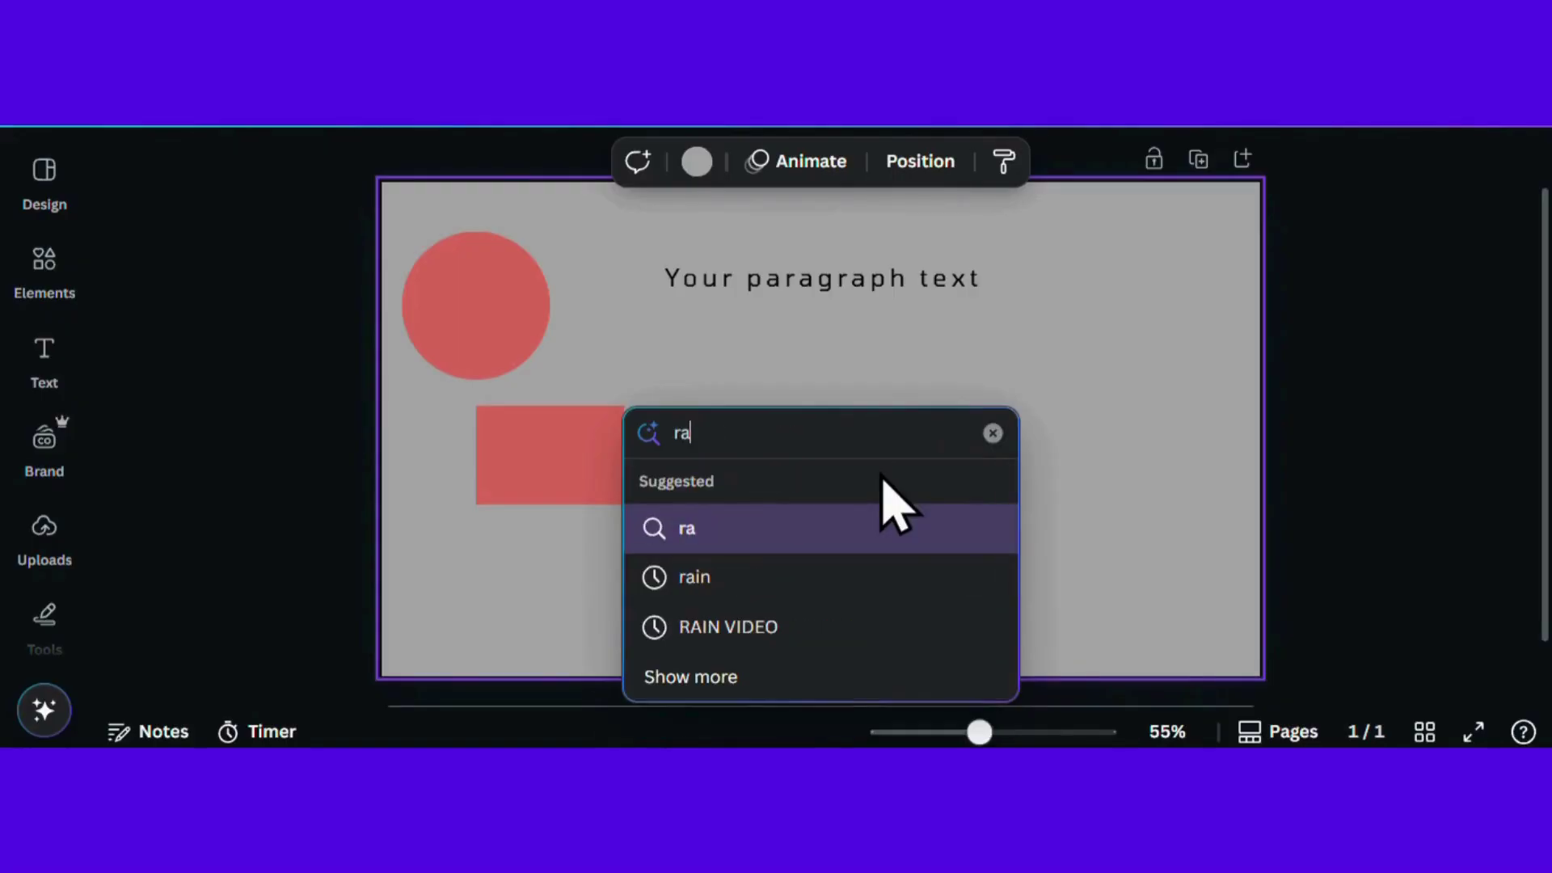
{"action": "left_click", "coordinate": [884, 521]}
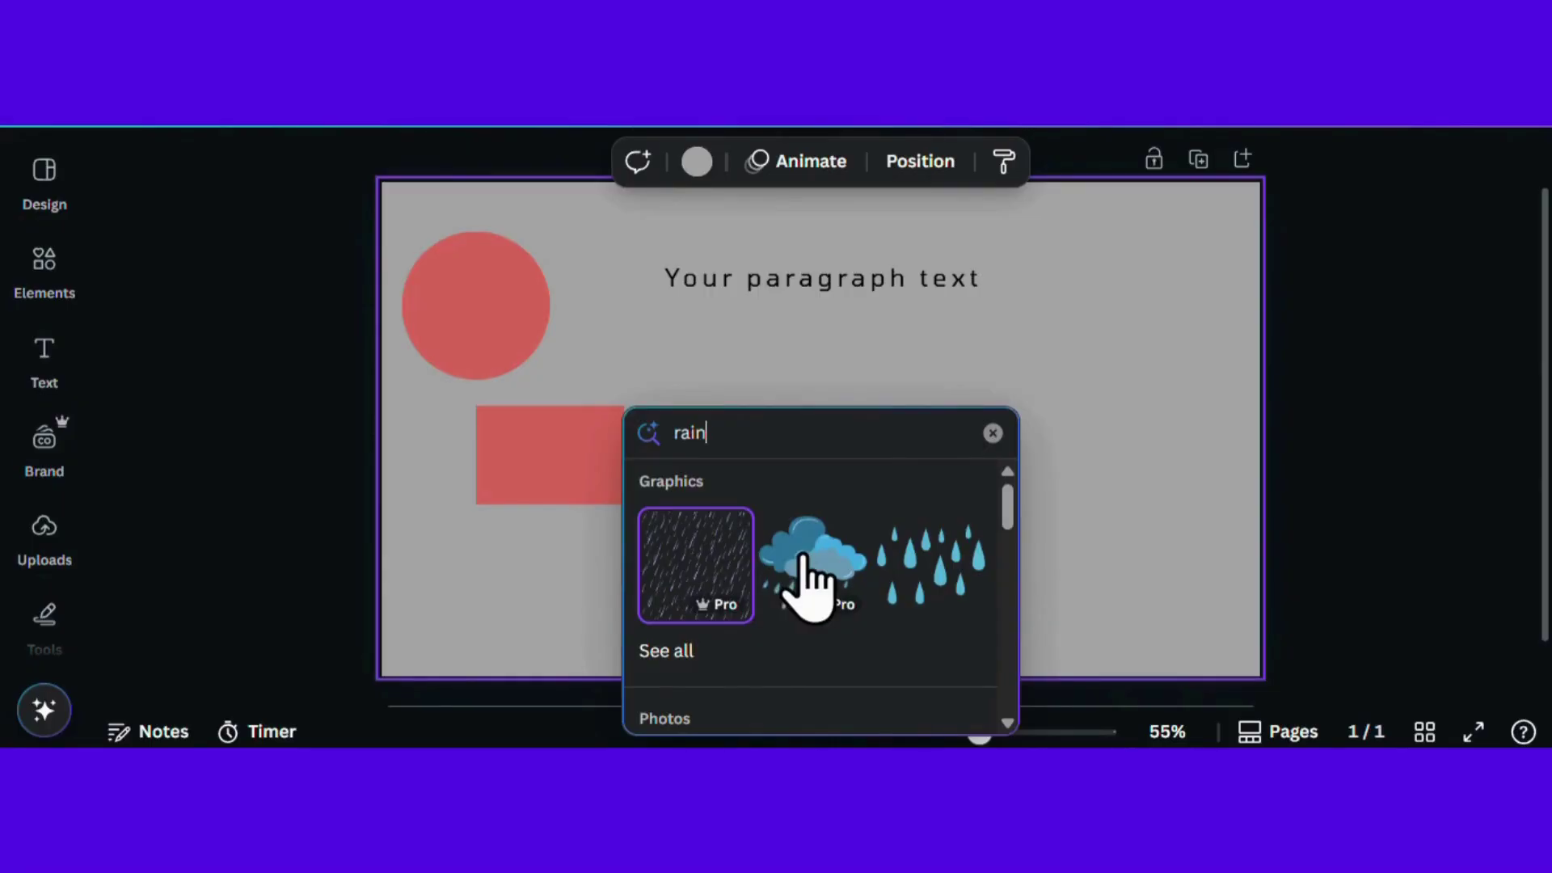
{"action": "left_click", "coordinate": [805, 575]}
{"action": "left_click_drag", "start_coordinate": [798, 473], "coordinate": [810, 433]}
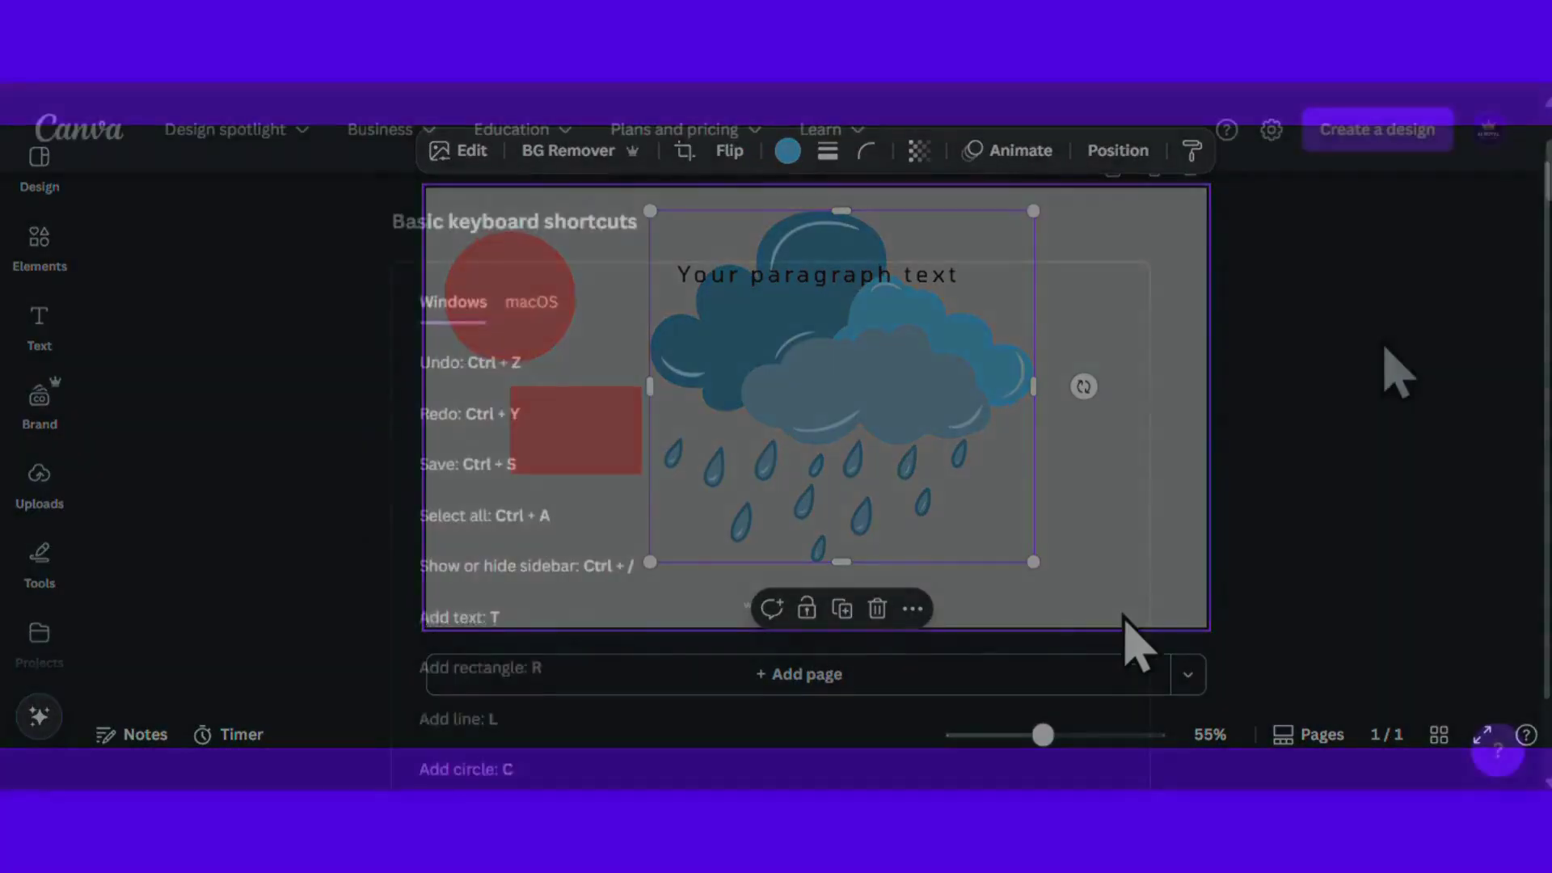
Step: Scroll through the keyboard shortcuts help article down to the rating box
{"action": "scroll", "coordinate": [1383, 348], "scroll_direction": "down", "scroll_amount": 10}
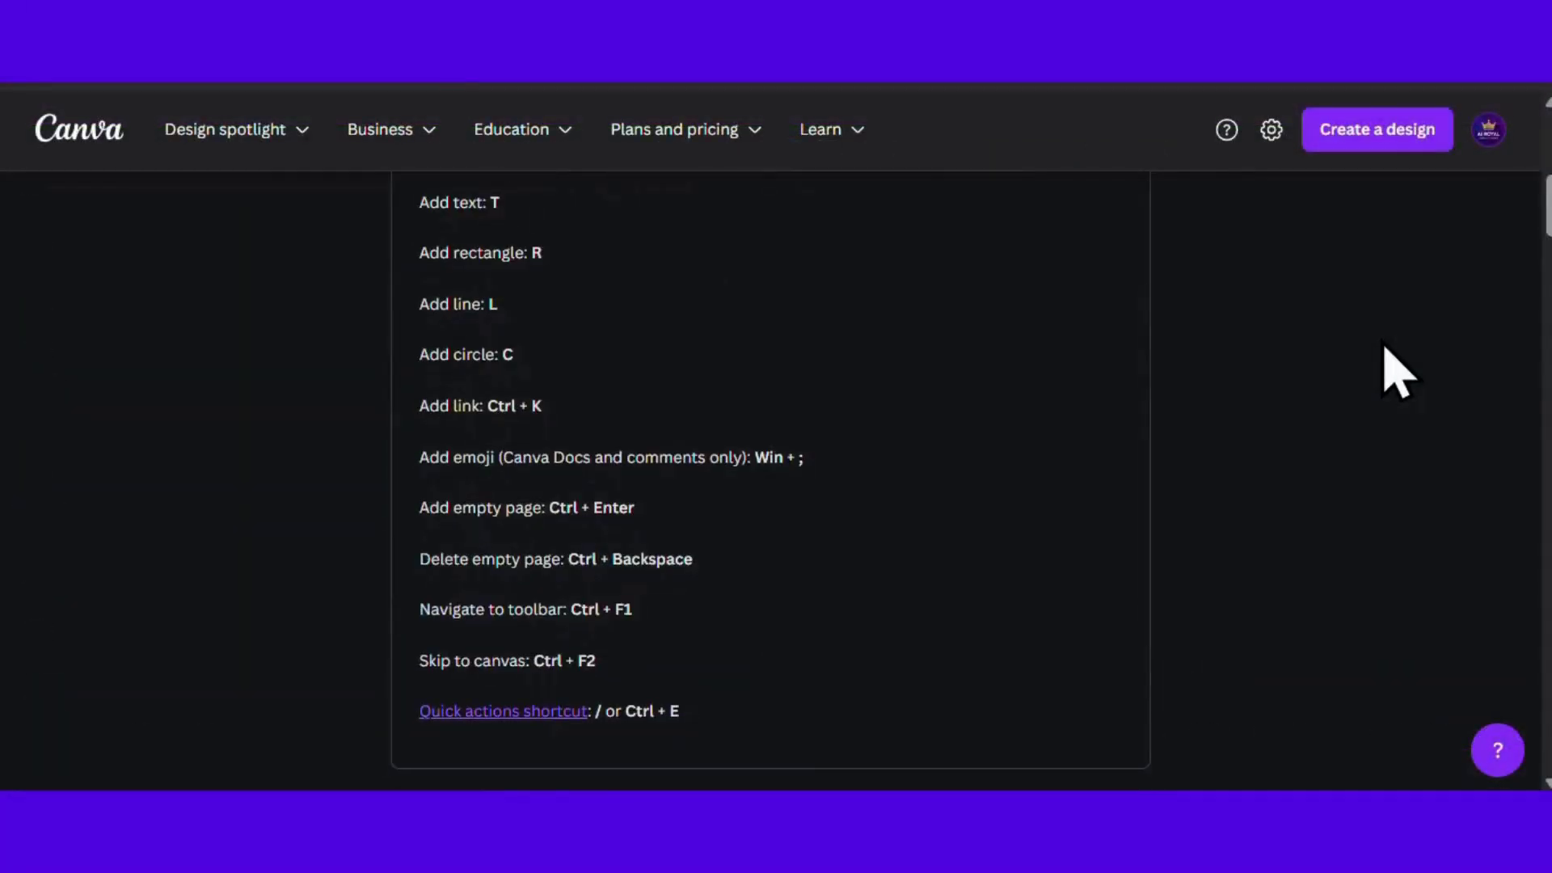
{"action": "scroll", "coordinate": [1384, 347], "scroll_direction": "down", "scroll_amount": 15}
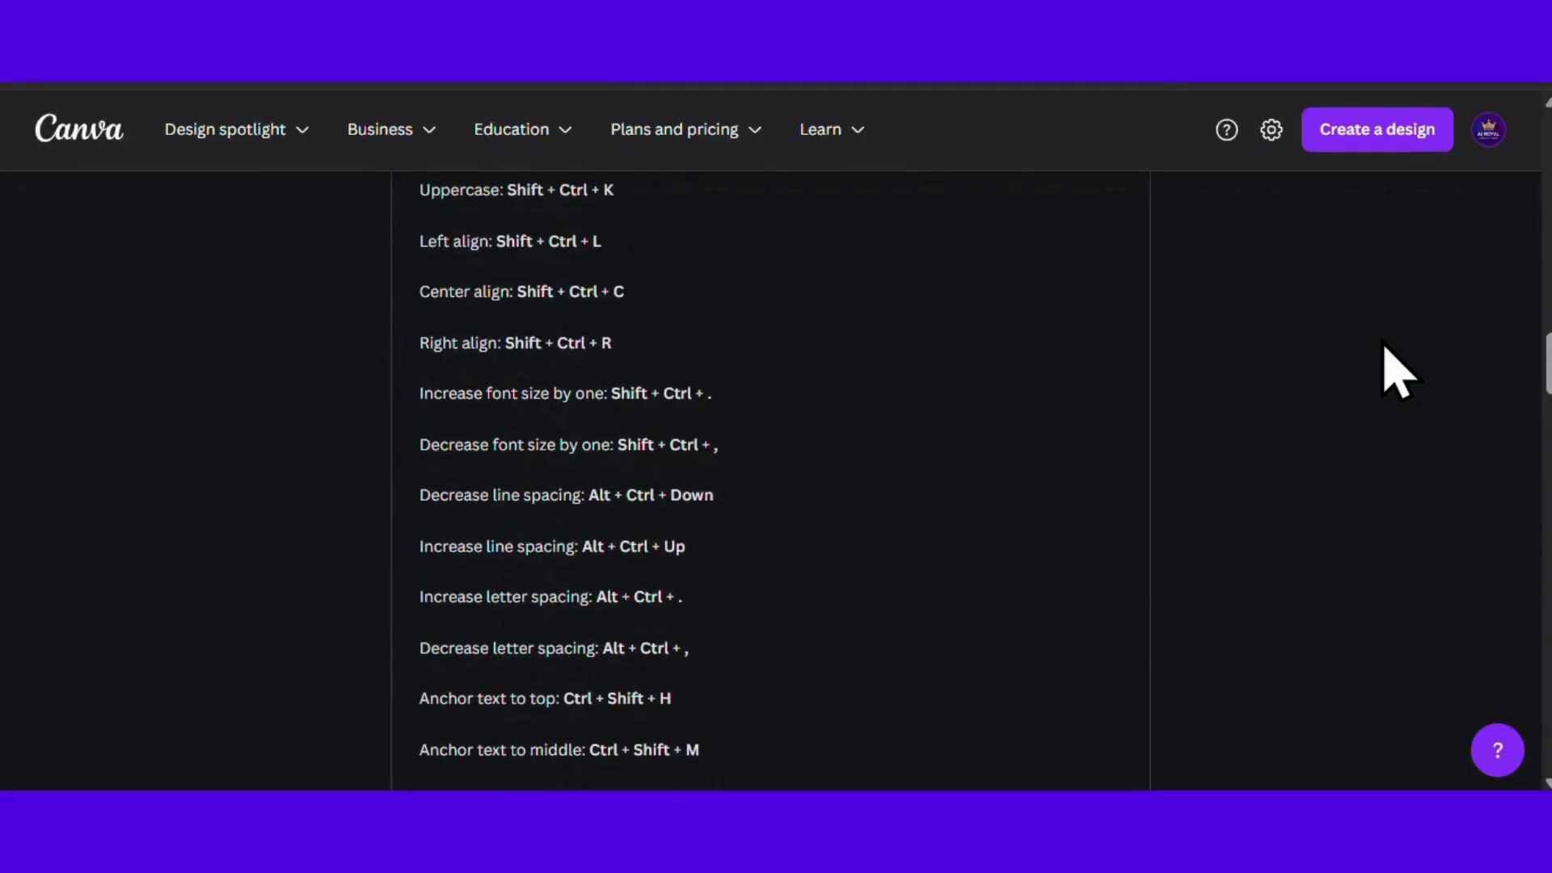
{"action": "scroll", "coordinate": [1397, 373], "scroll_direction": "down", "scroll_amount": 20}
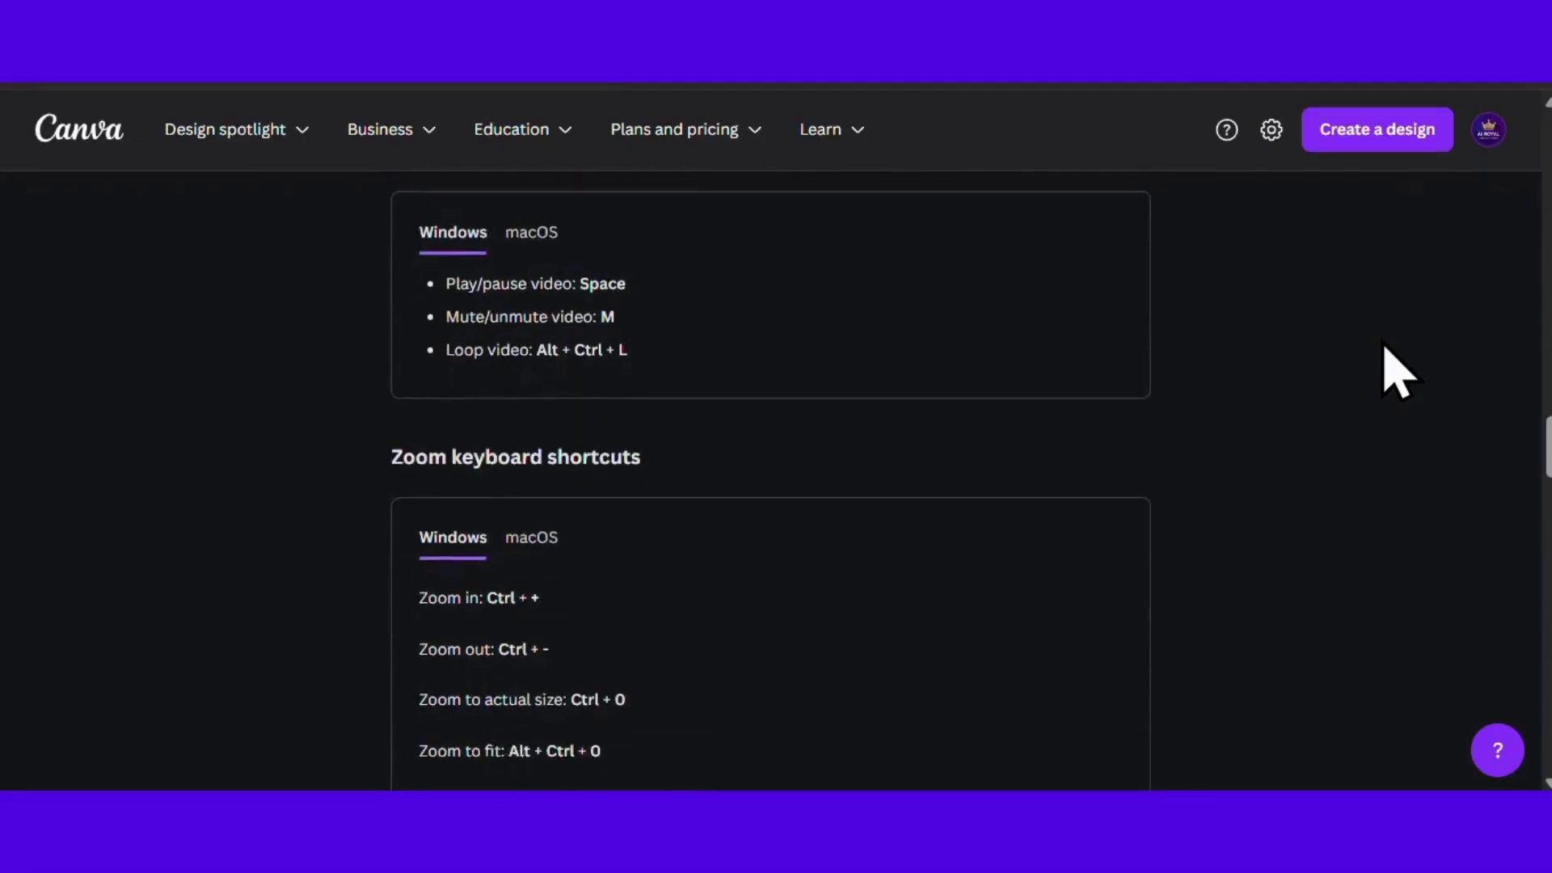
{"action": "scroll", "coordinate": [1397, 373], "scroll_direction": "down", "scroll_amount": 20}
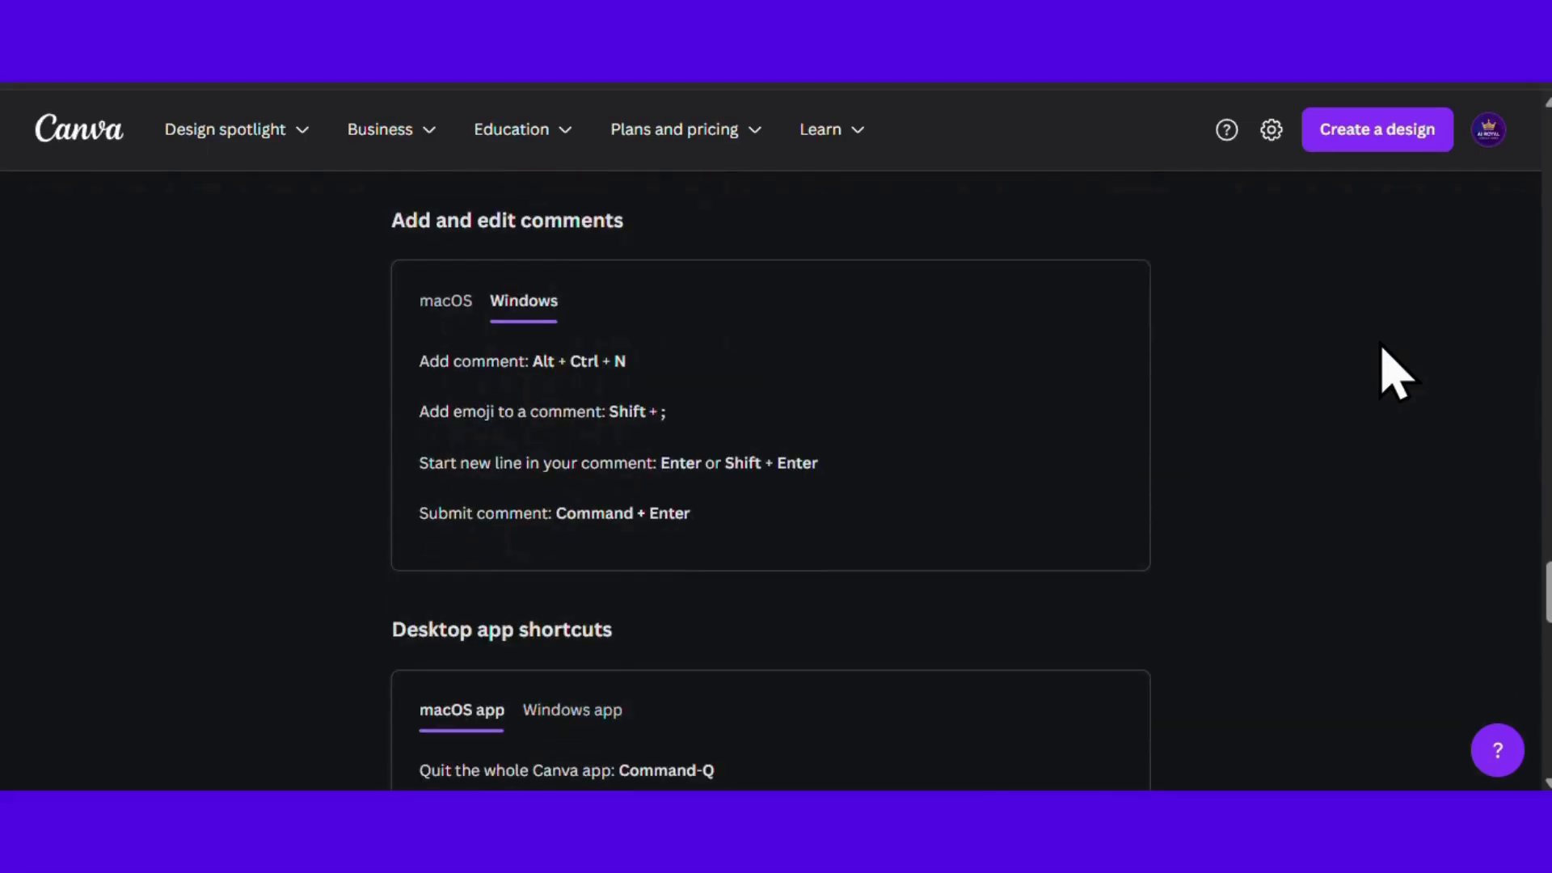
{"action": "scroll", "coordinate": [1396, 374], "scroll_direction": "down", "scroll_amount": 15}
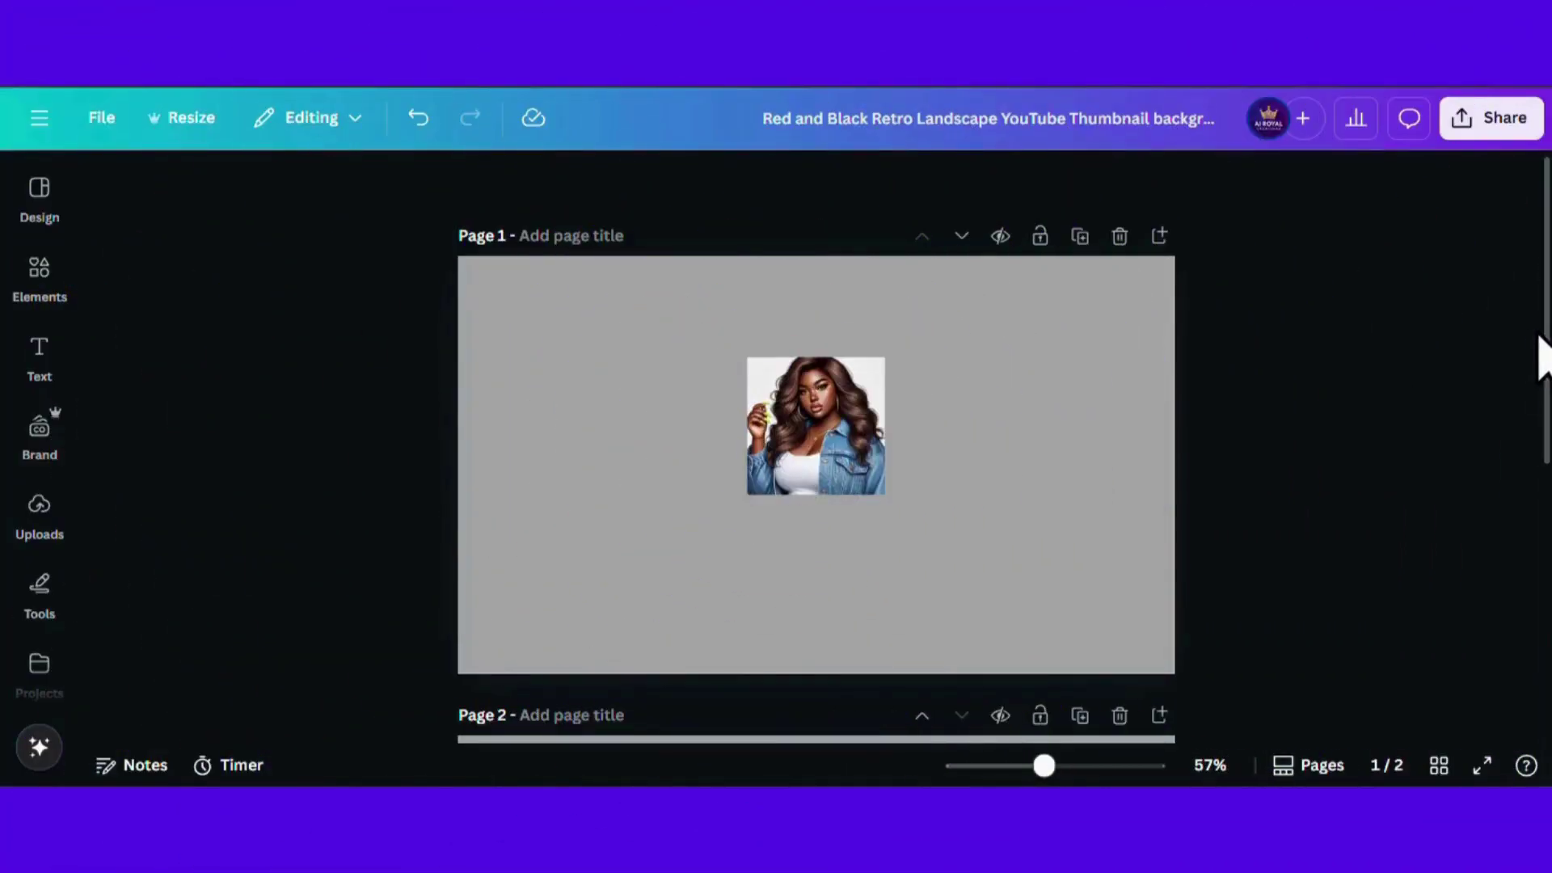
Step: Enlarge the portrait illustration on page 1 to about 3.1 × 3.1 by its corner handle
{"action": "left_click", "coordinate": [831, 431]}
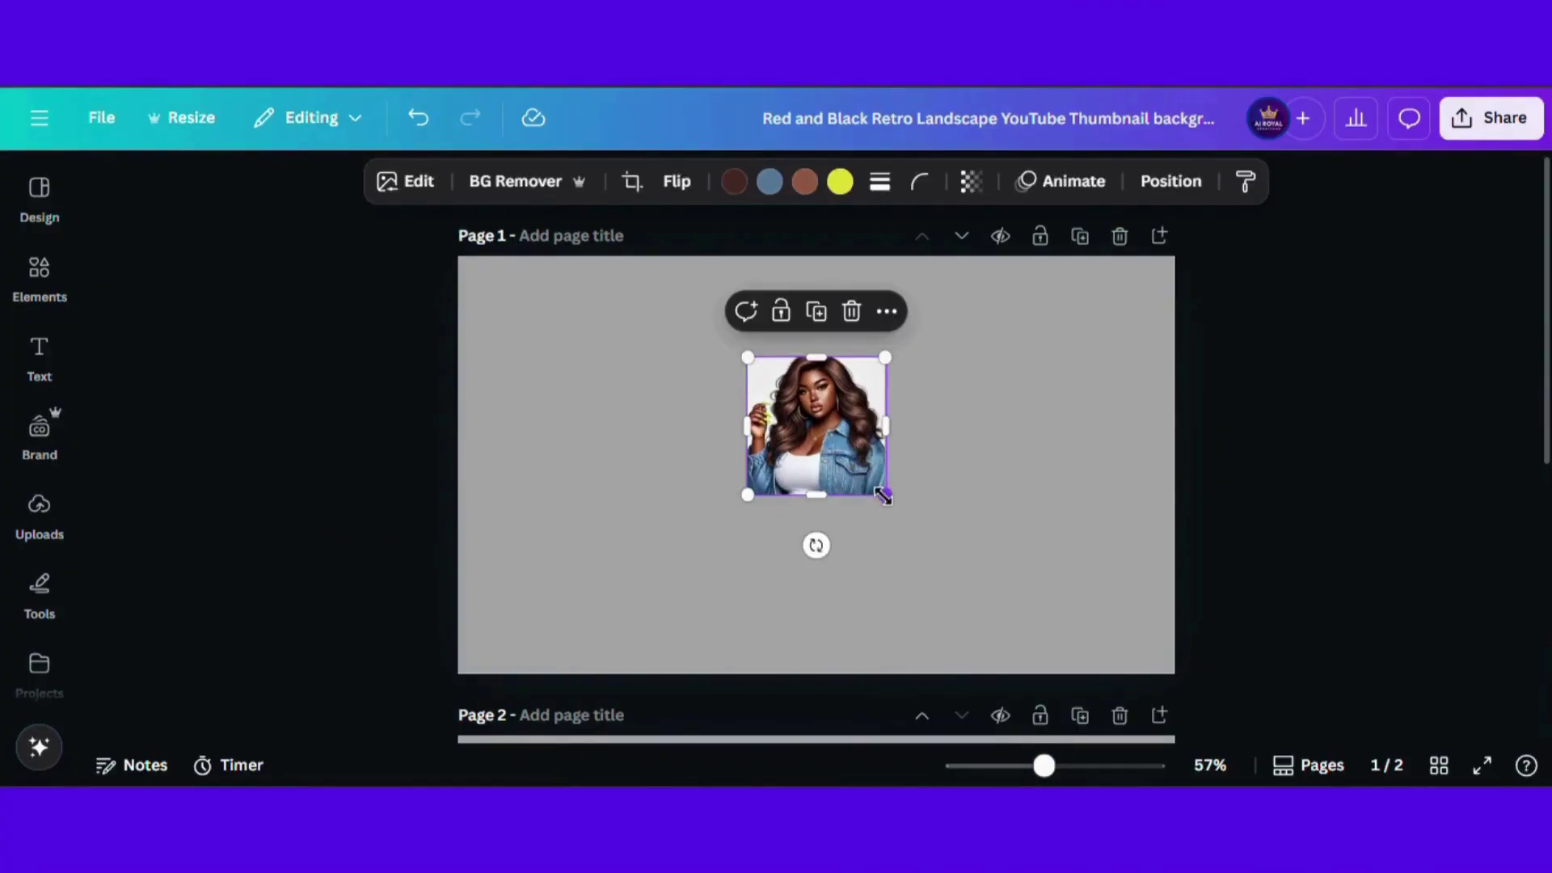
{"action": "left_click_drag", "start_coordinate": [883, 496], "coordinate": [856, 448]}
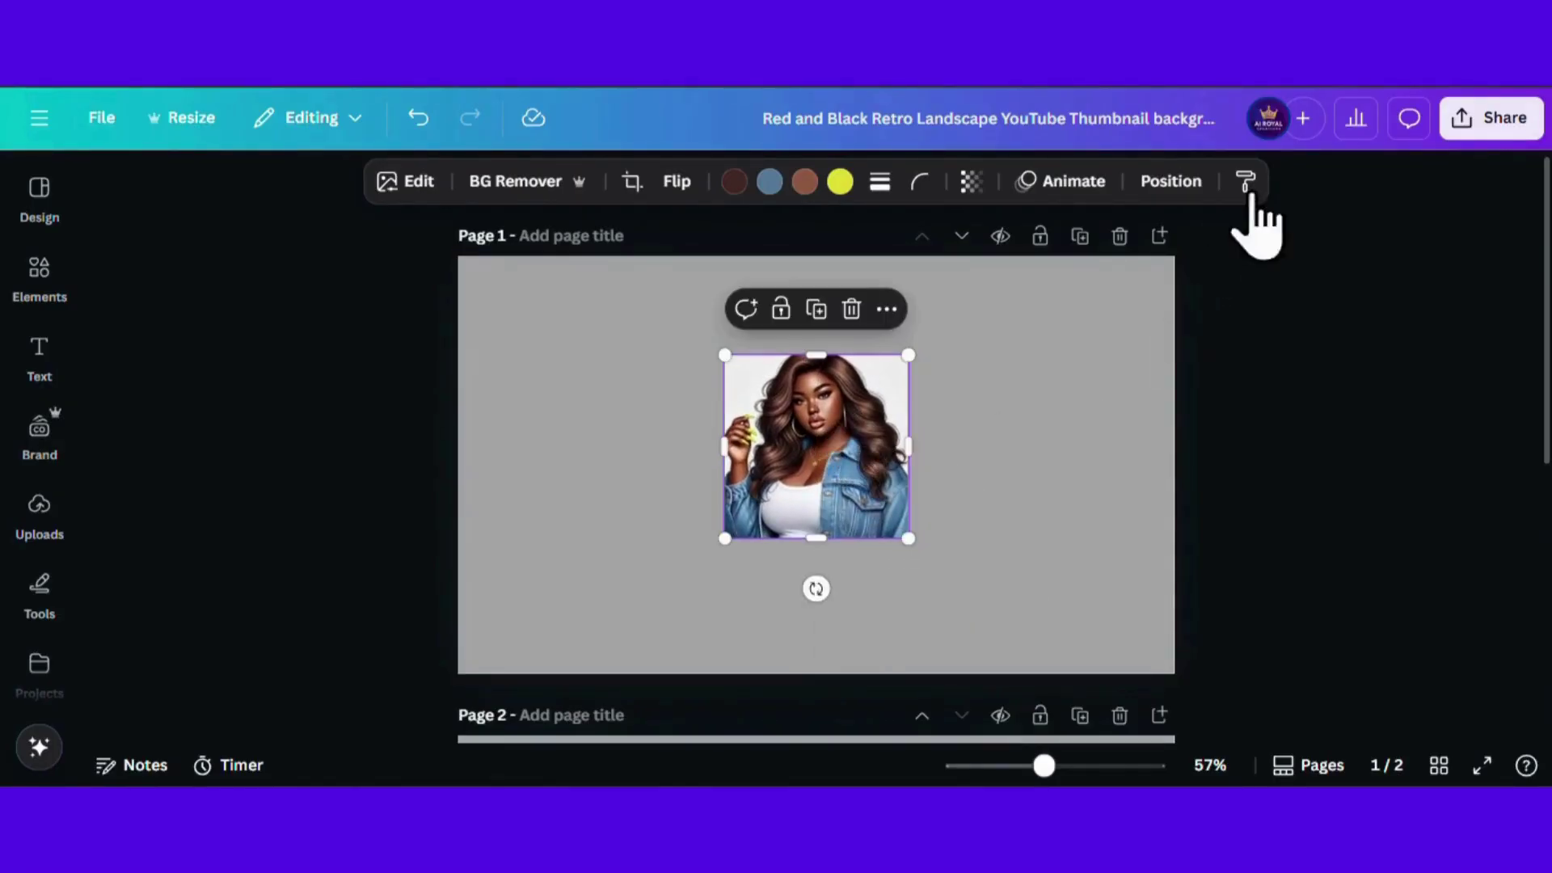
Step: Set the portrait's width to 4 in, then move it up and left on page 1
{"action": "left_click", "coordinate": [1176, 179]}
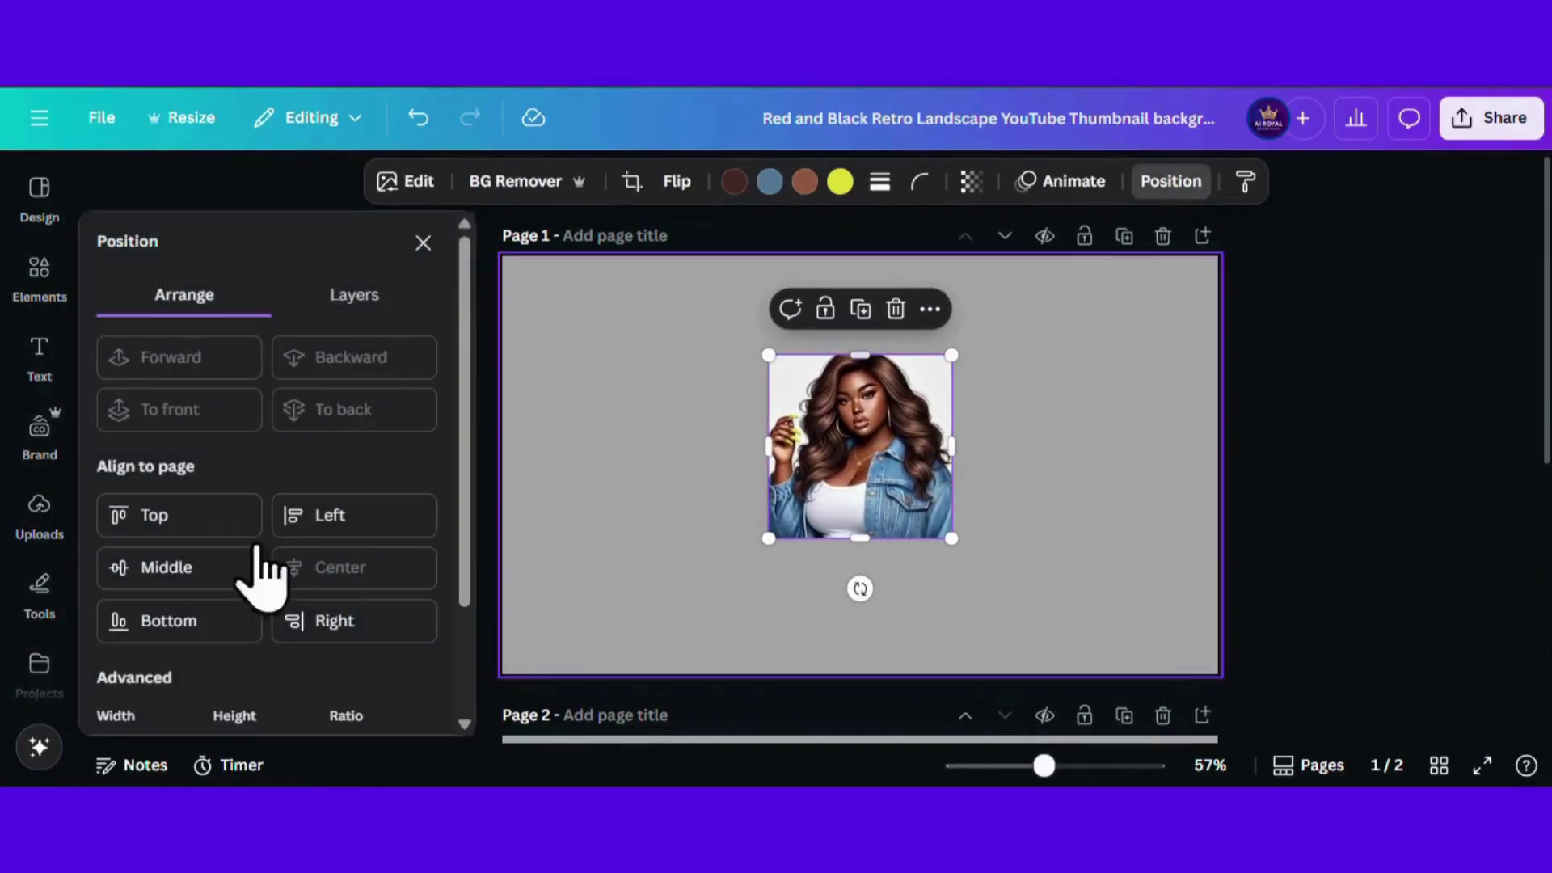
{"action": "scroll", "coordinate": [247, 497], "scroll_direction": "down", "scroll_amount": 2}
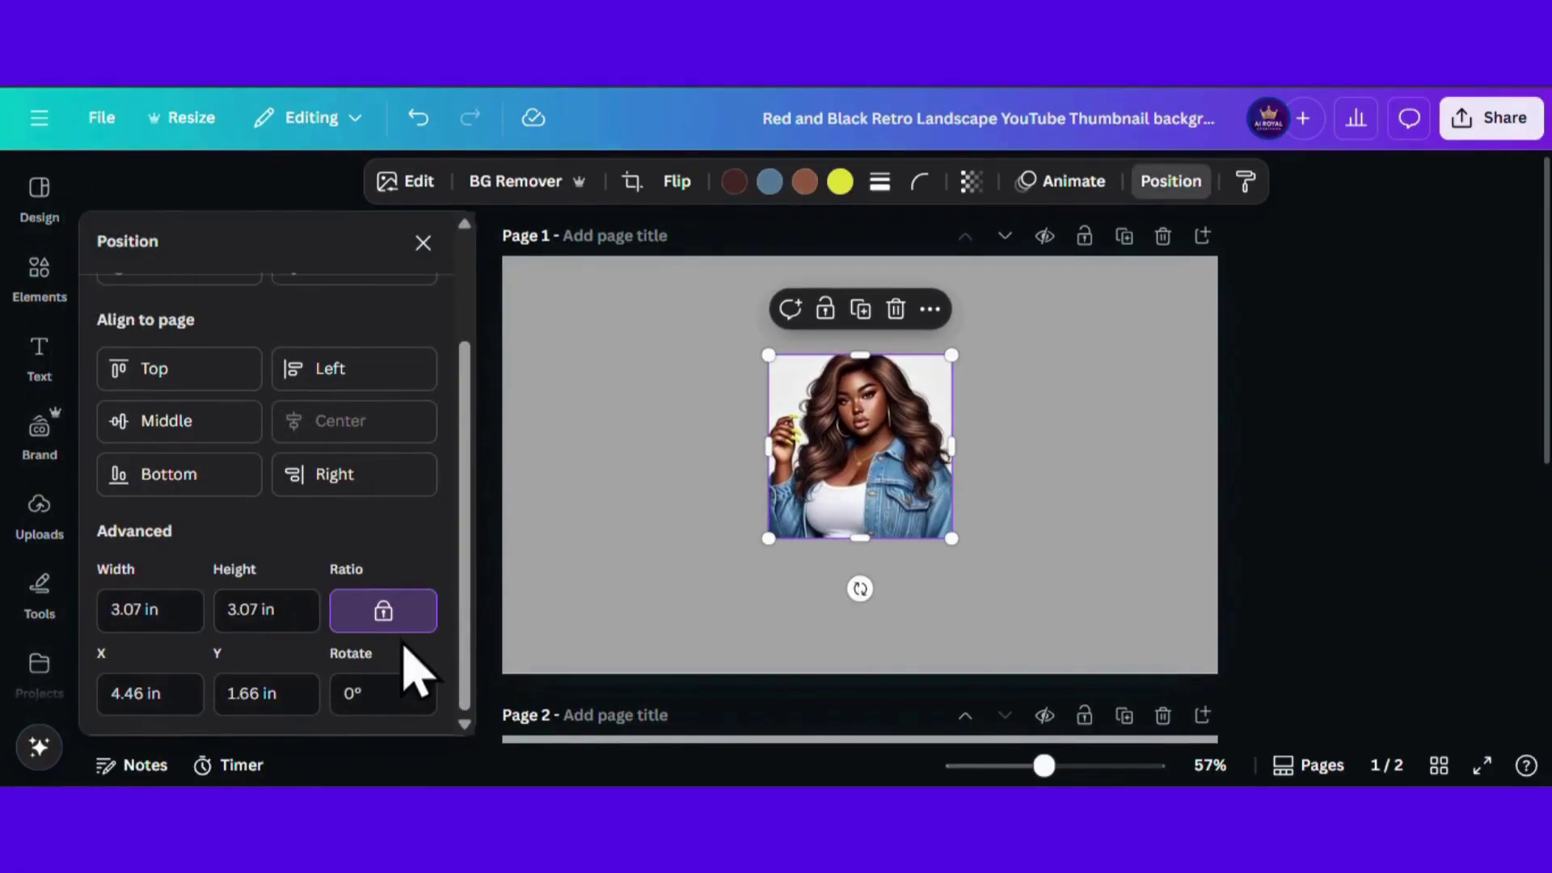
{"action": "left_click", "coordinate": [126, 614]}
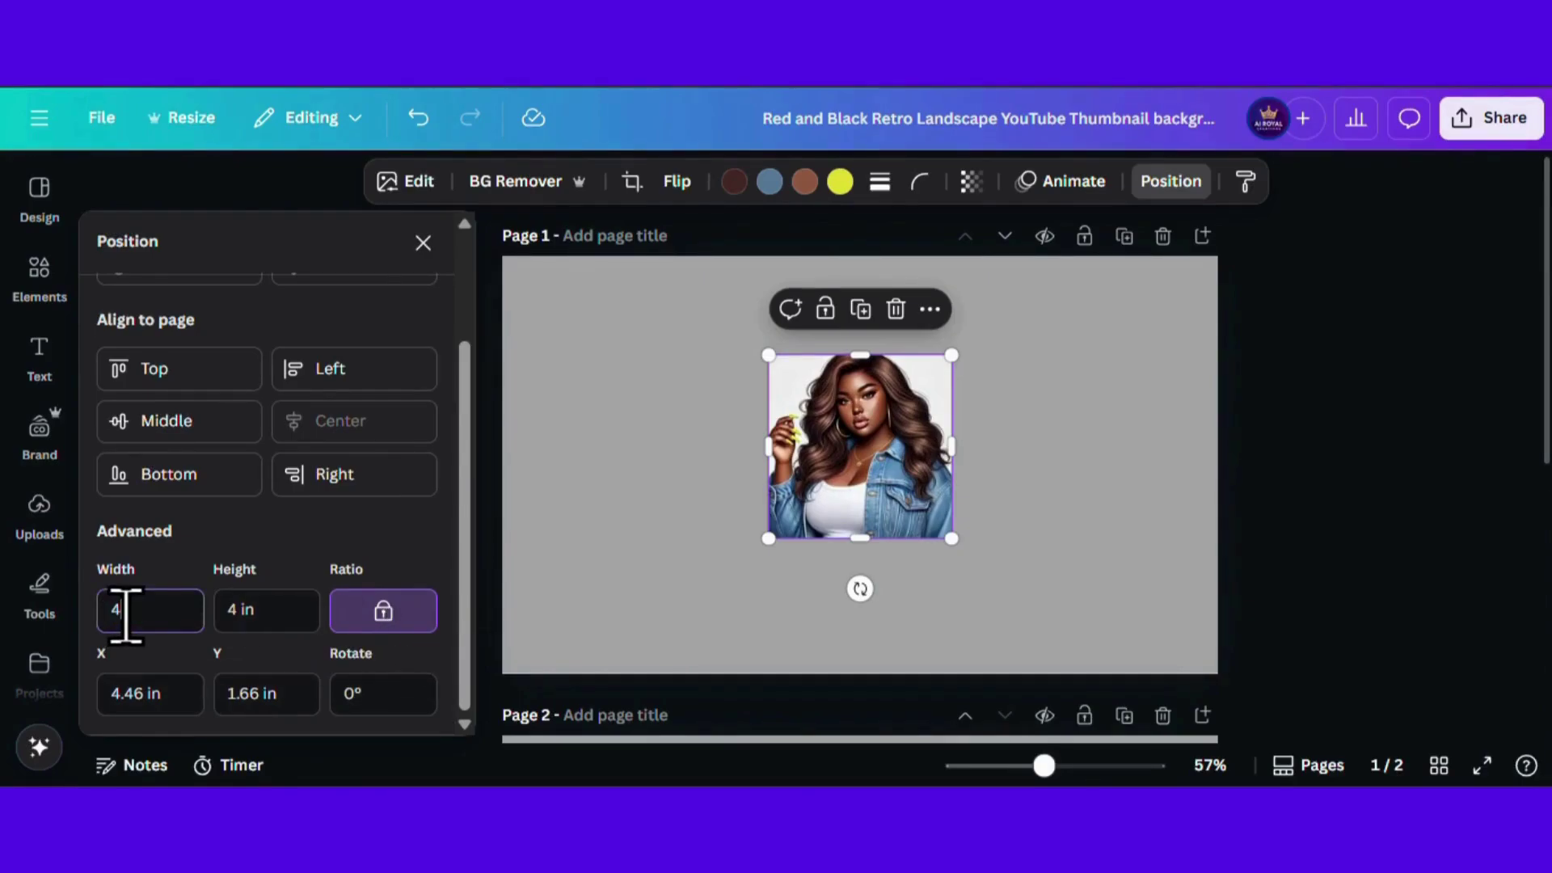
{"action": "type", "text": "4"}
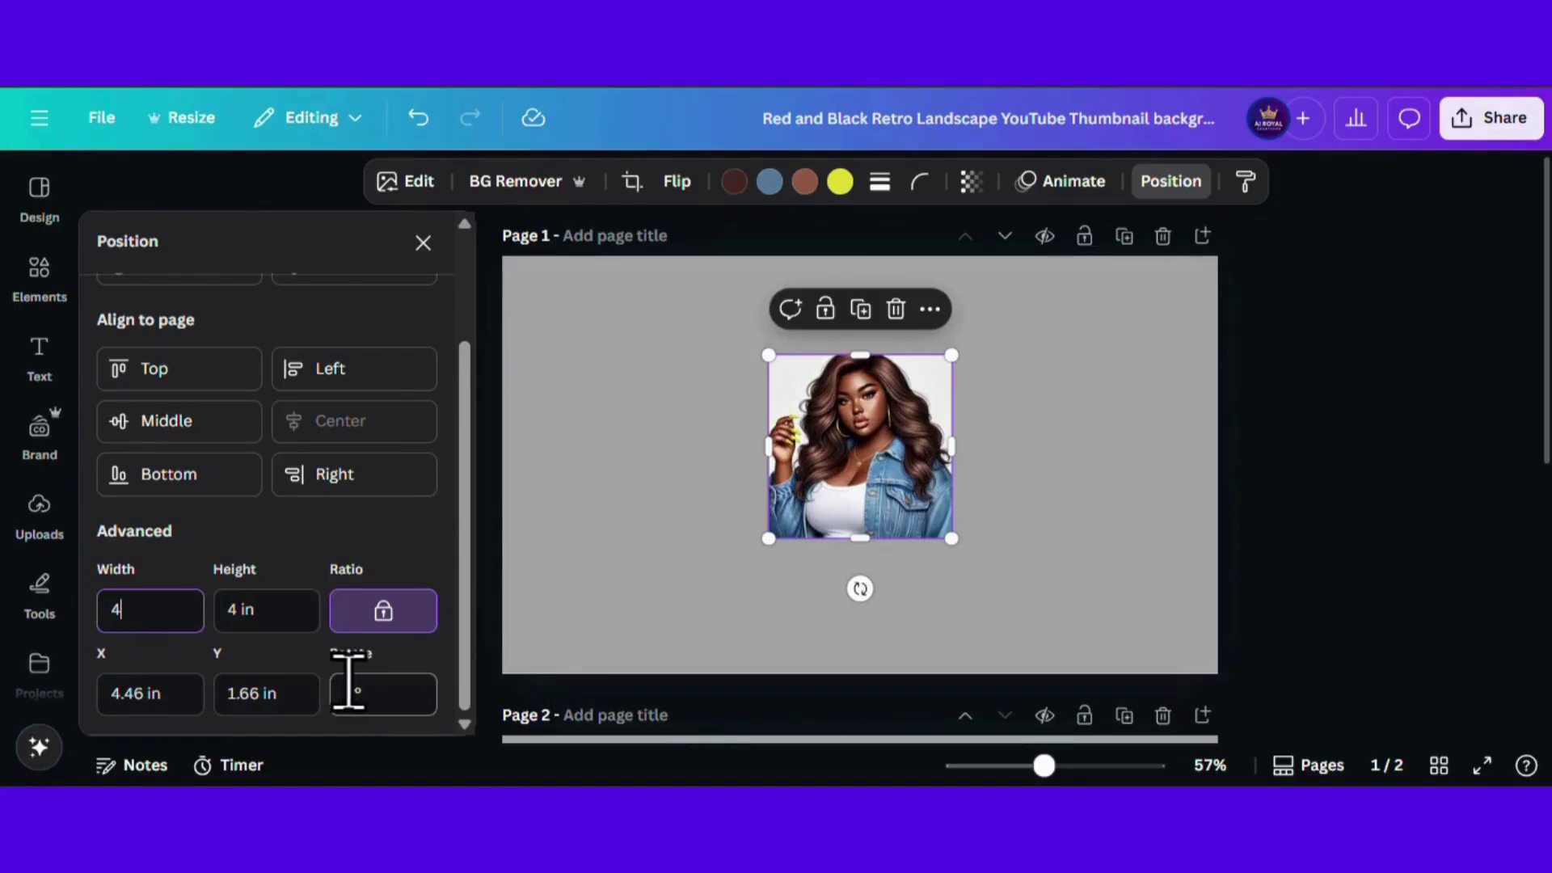
{"action": "key", "text": "Return"}
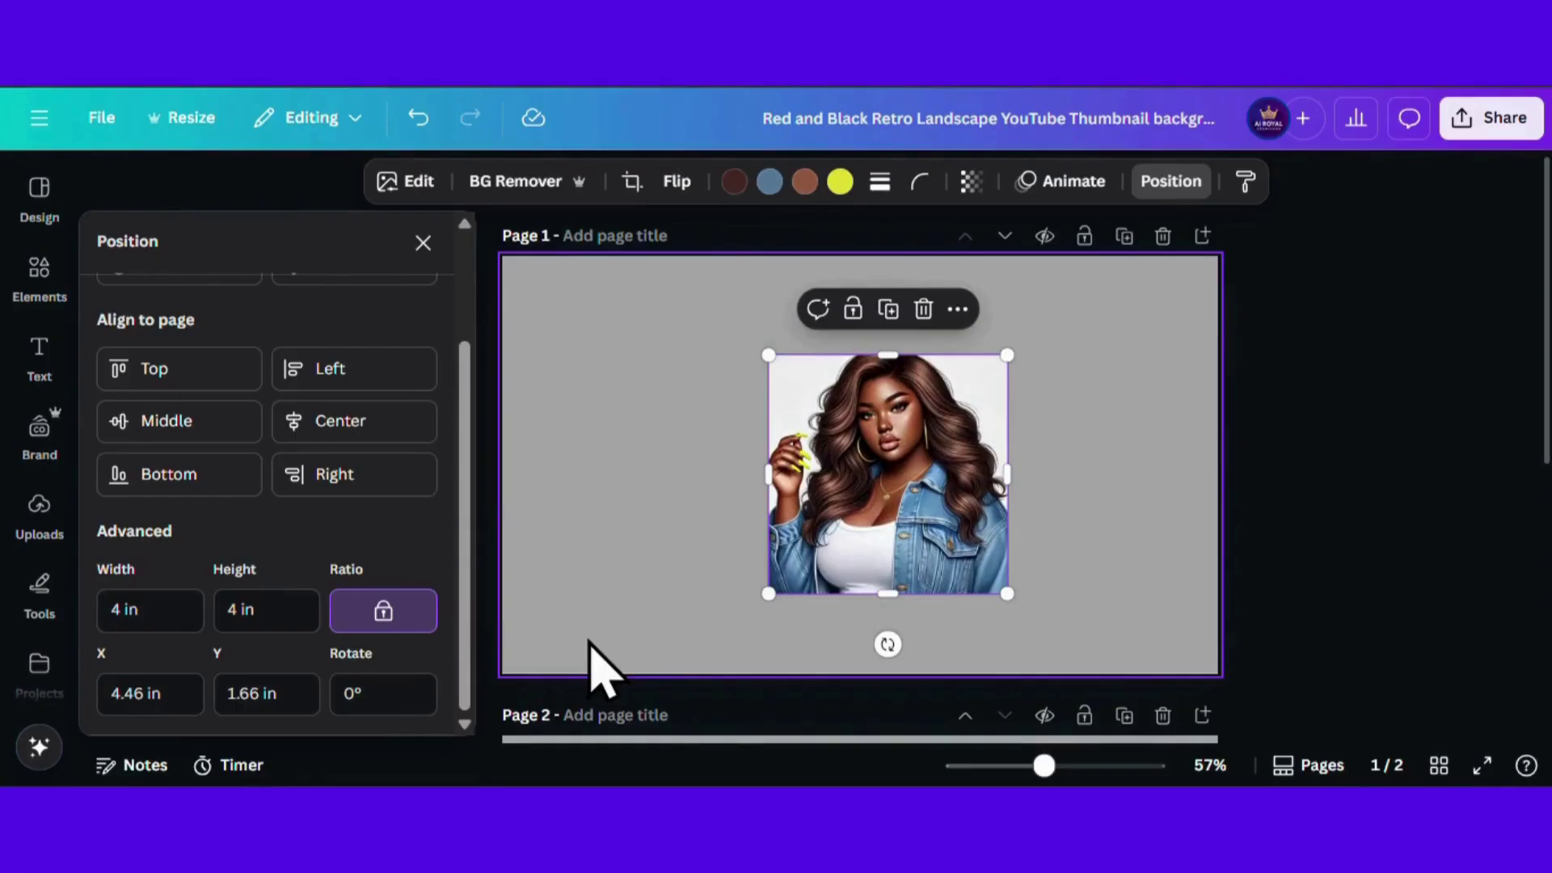
{"action": "left_click", "coordinate": [423, 243]}
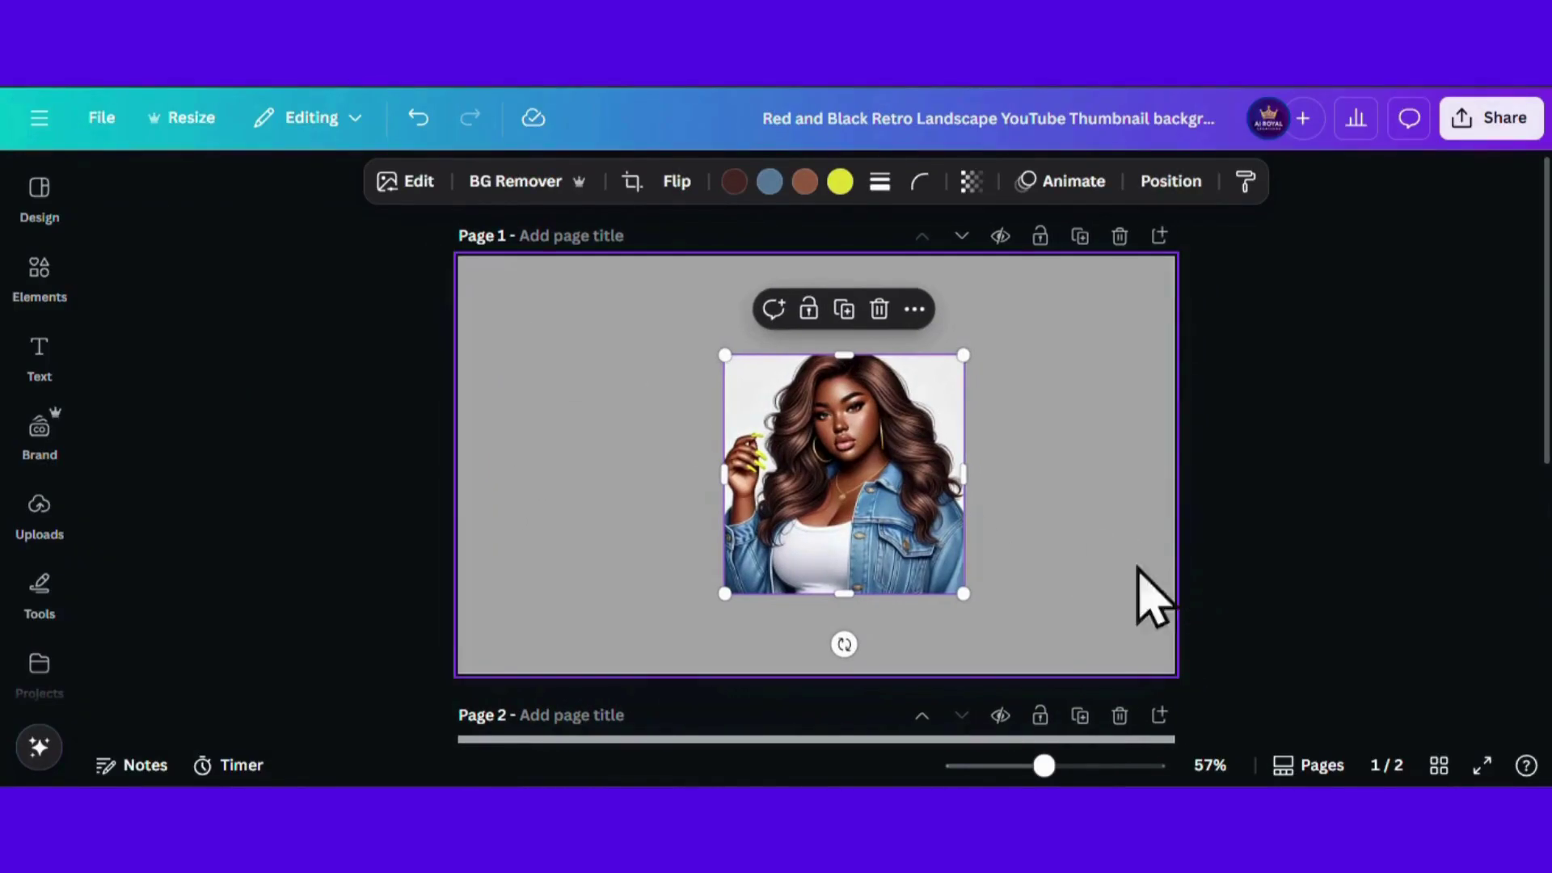
{"action": "left_click_drag", "start_coordinate": [830, 484], "coordinate": [784, 421]}
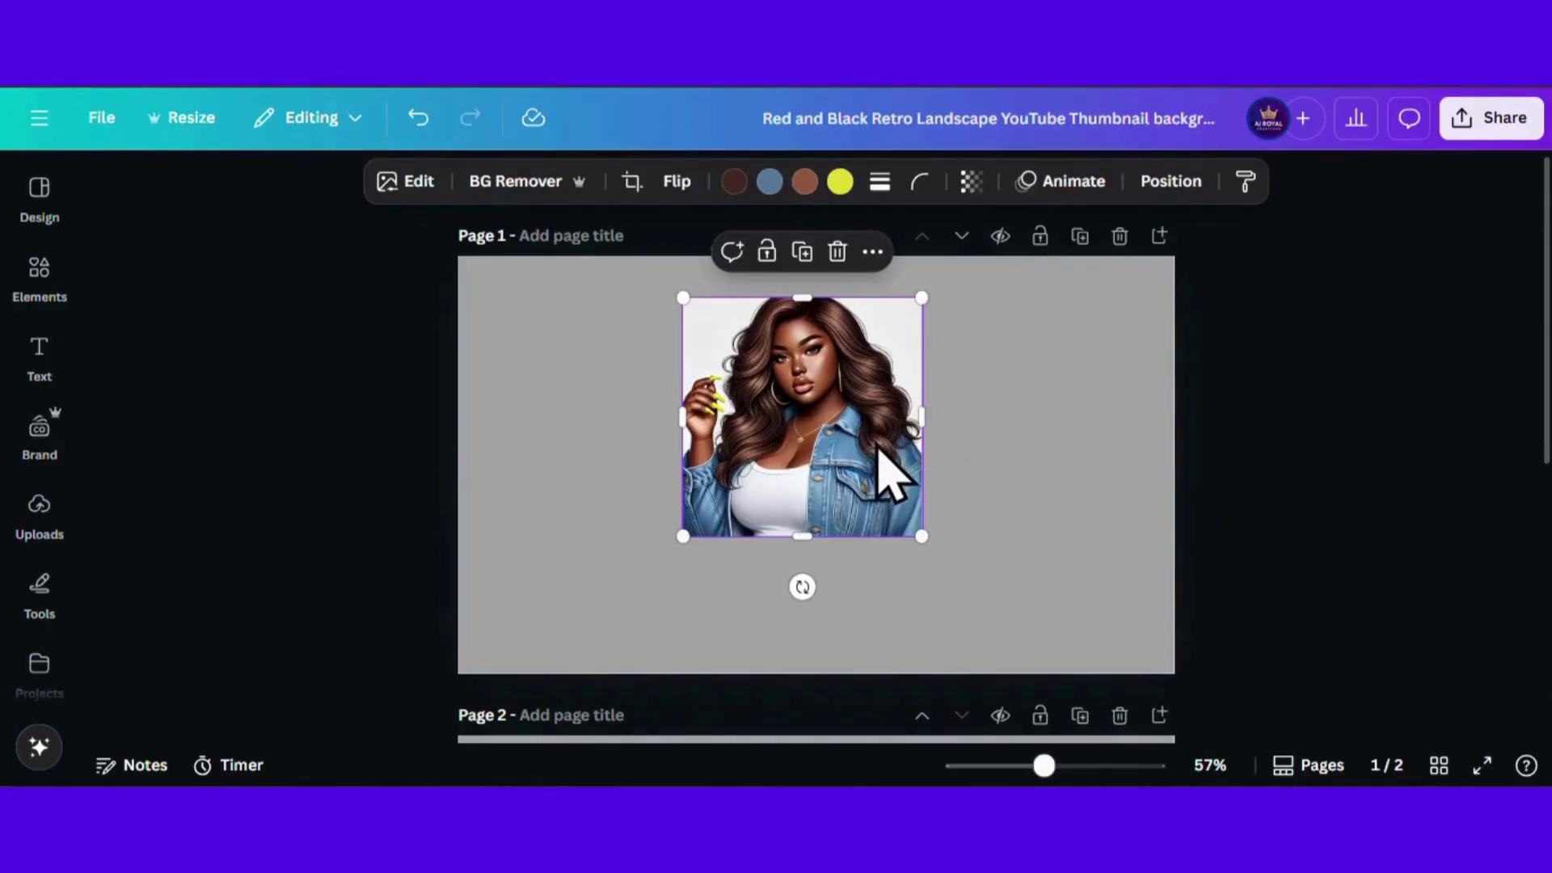
{"action": "left_click", "coordinate": [1250, 349]}
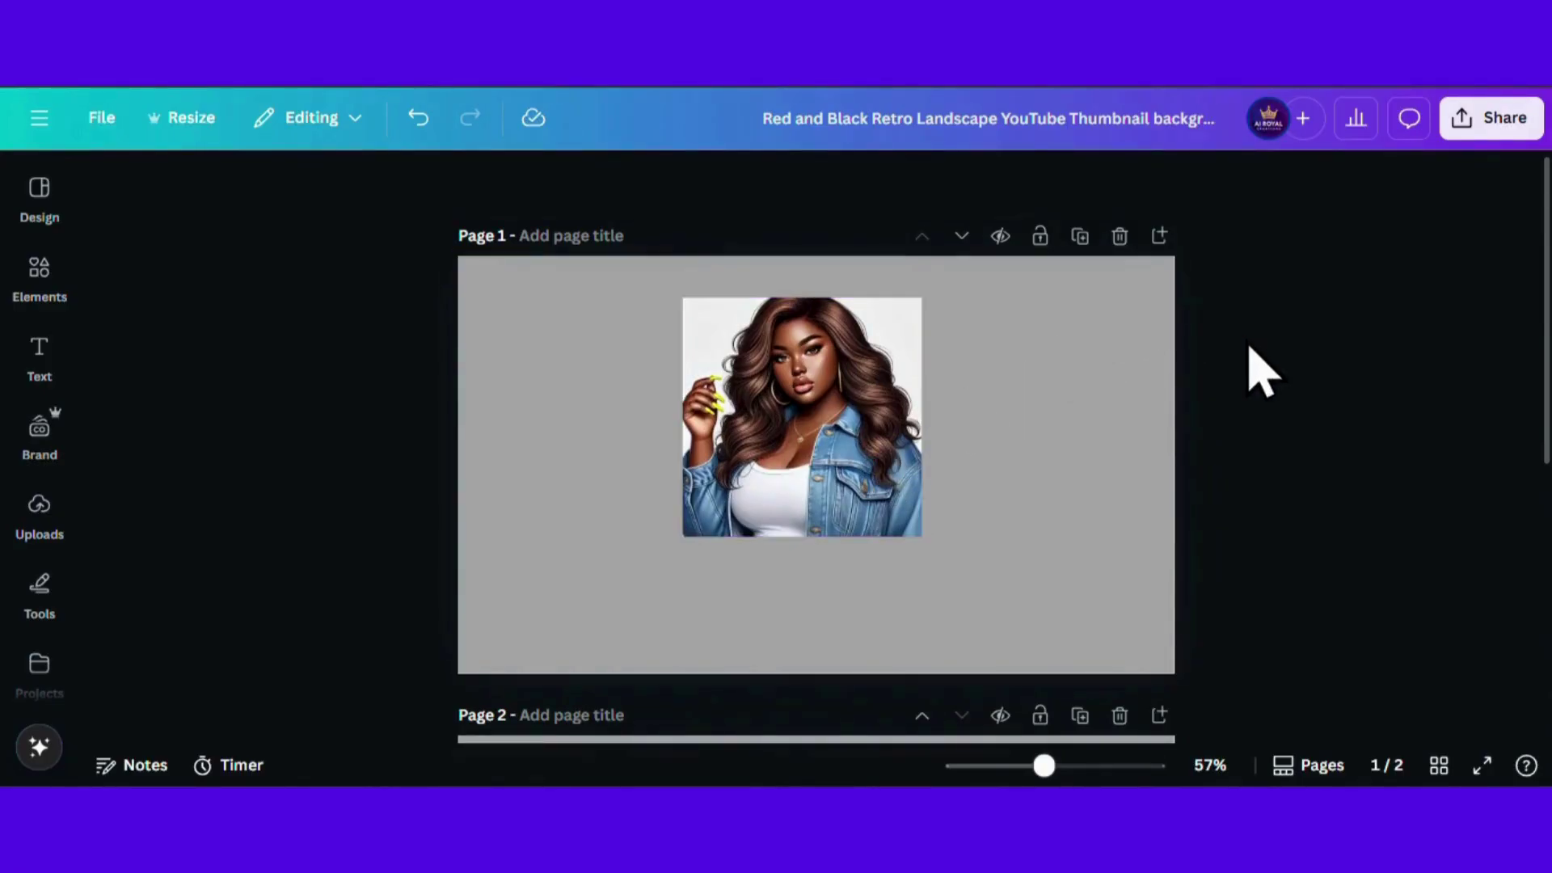
Step: Unlock the portrait's aspect ratio and set its height to 4.1 in, keeping 4 in width
{"action": "left_click", "coordinate": [892, 509]}
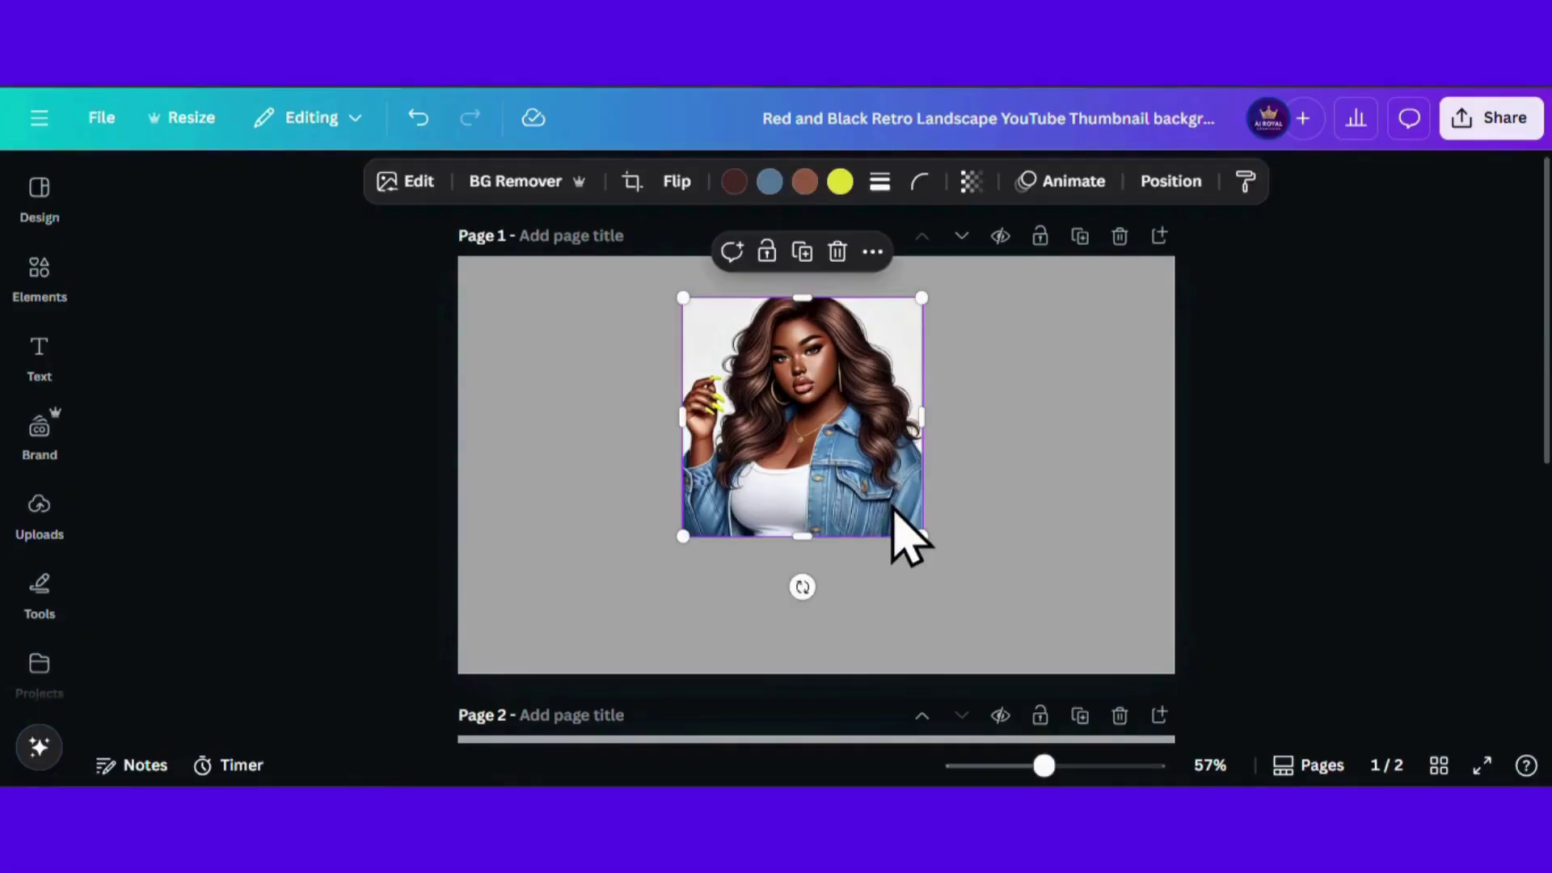
{"action": "left_click", "coordinate": [1146, 182]}
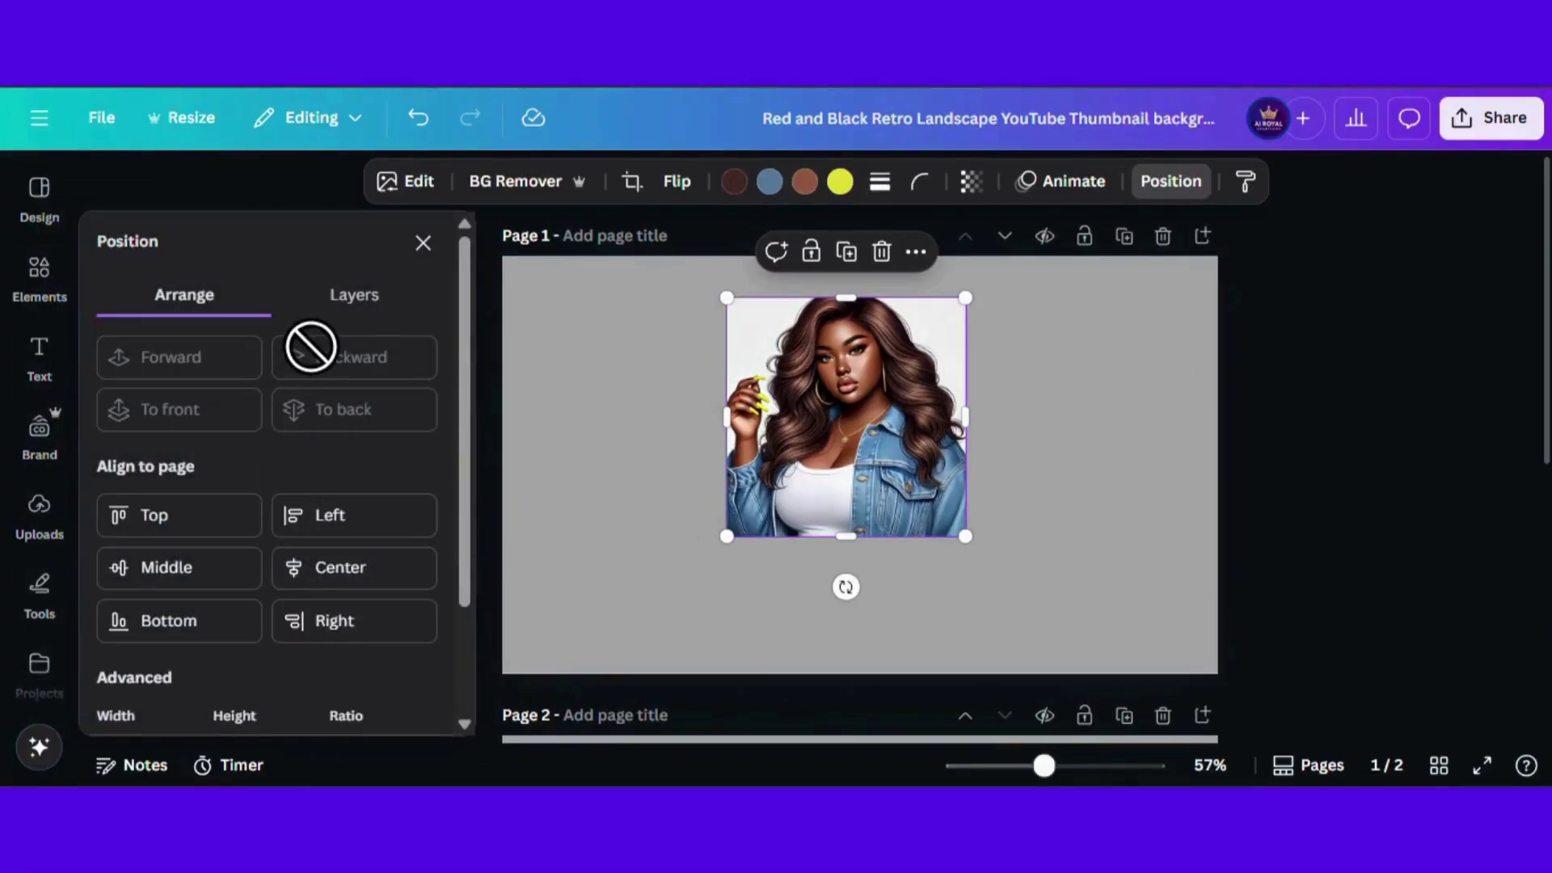
{"action": "scroll", "coordinate": [310, 356], "scroll_direction": "down", "scroll_amount": 2}
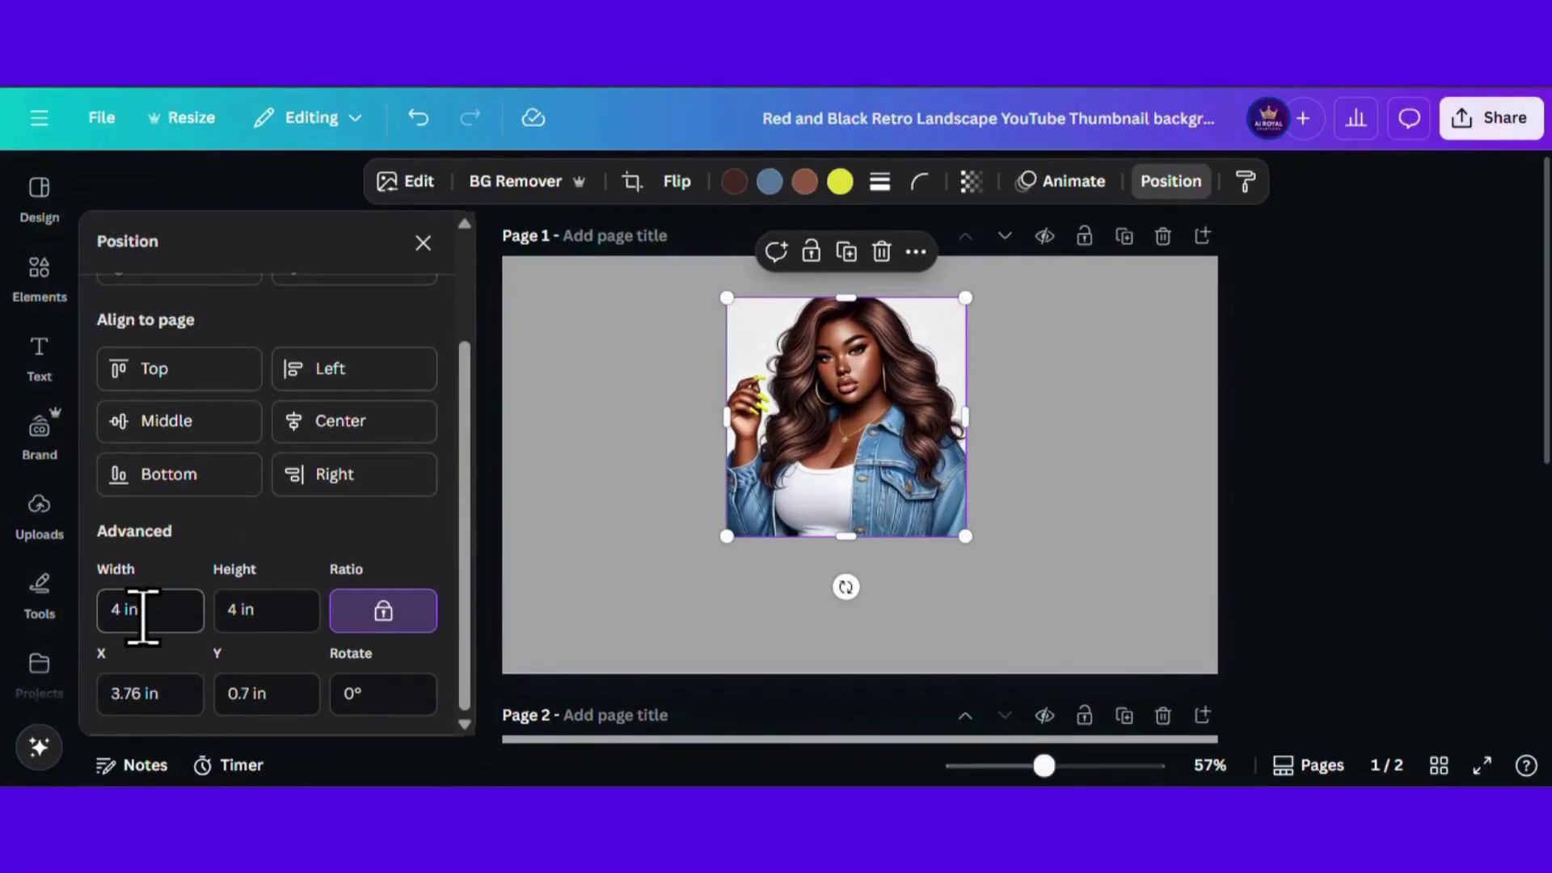
{"action": "left_click", "coordinate": [387, 625]}
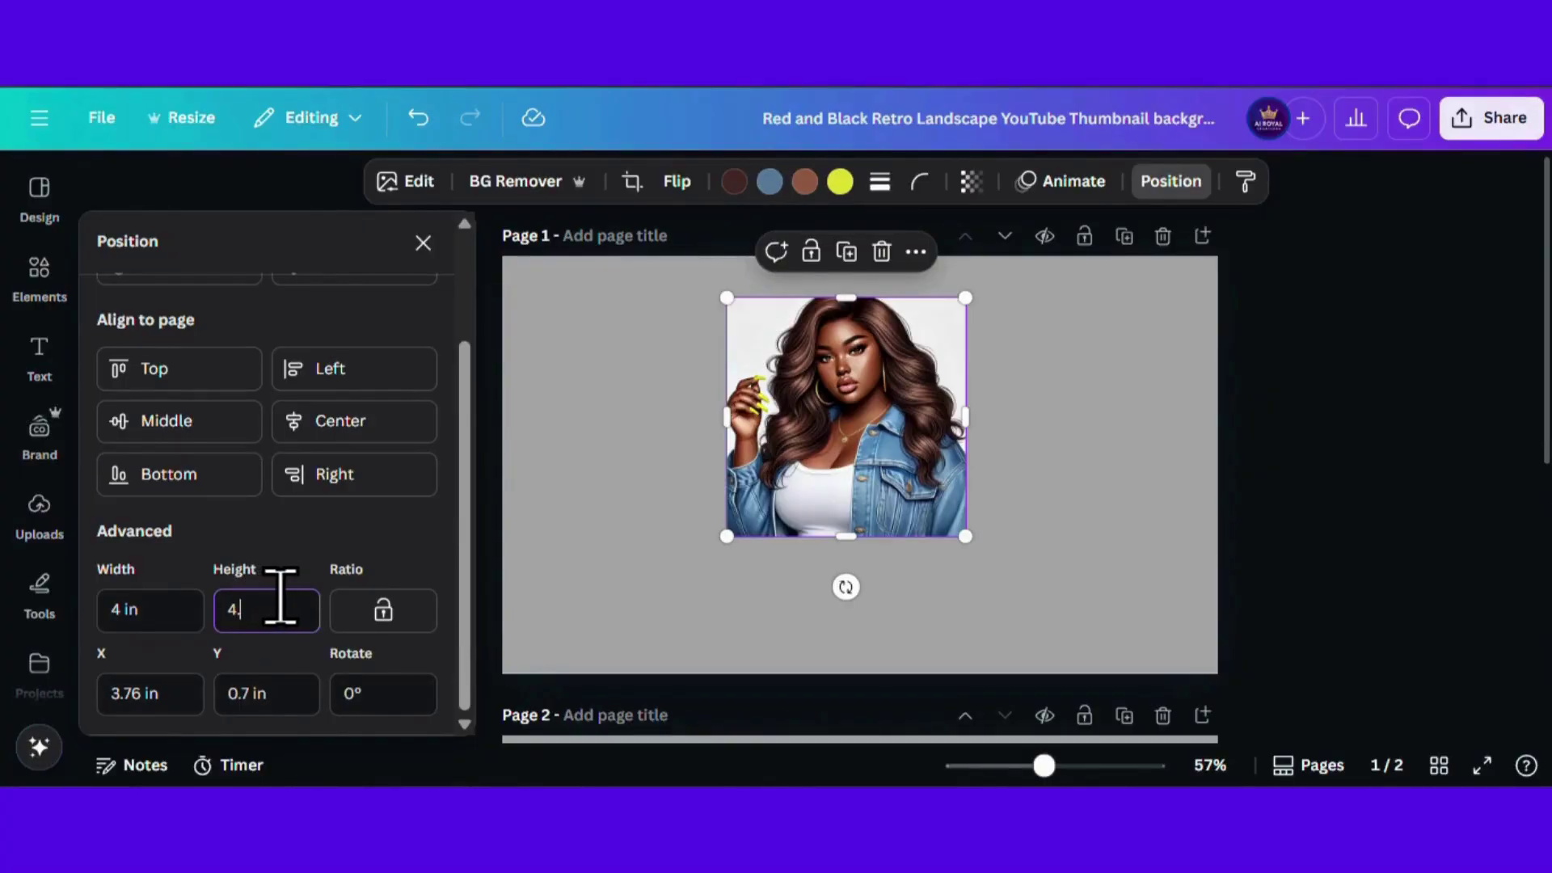
{"action": "key", "text": "Return"}
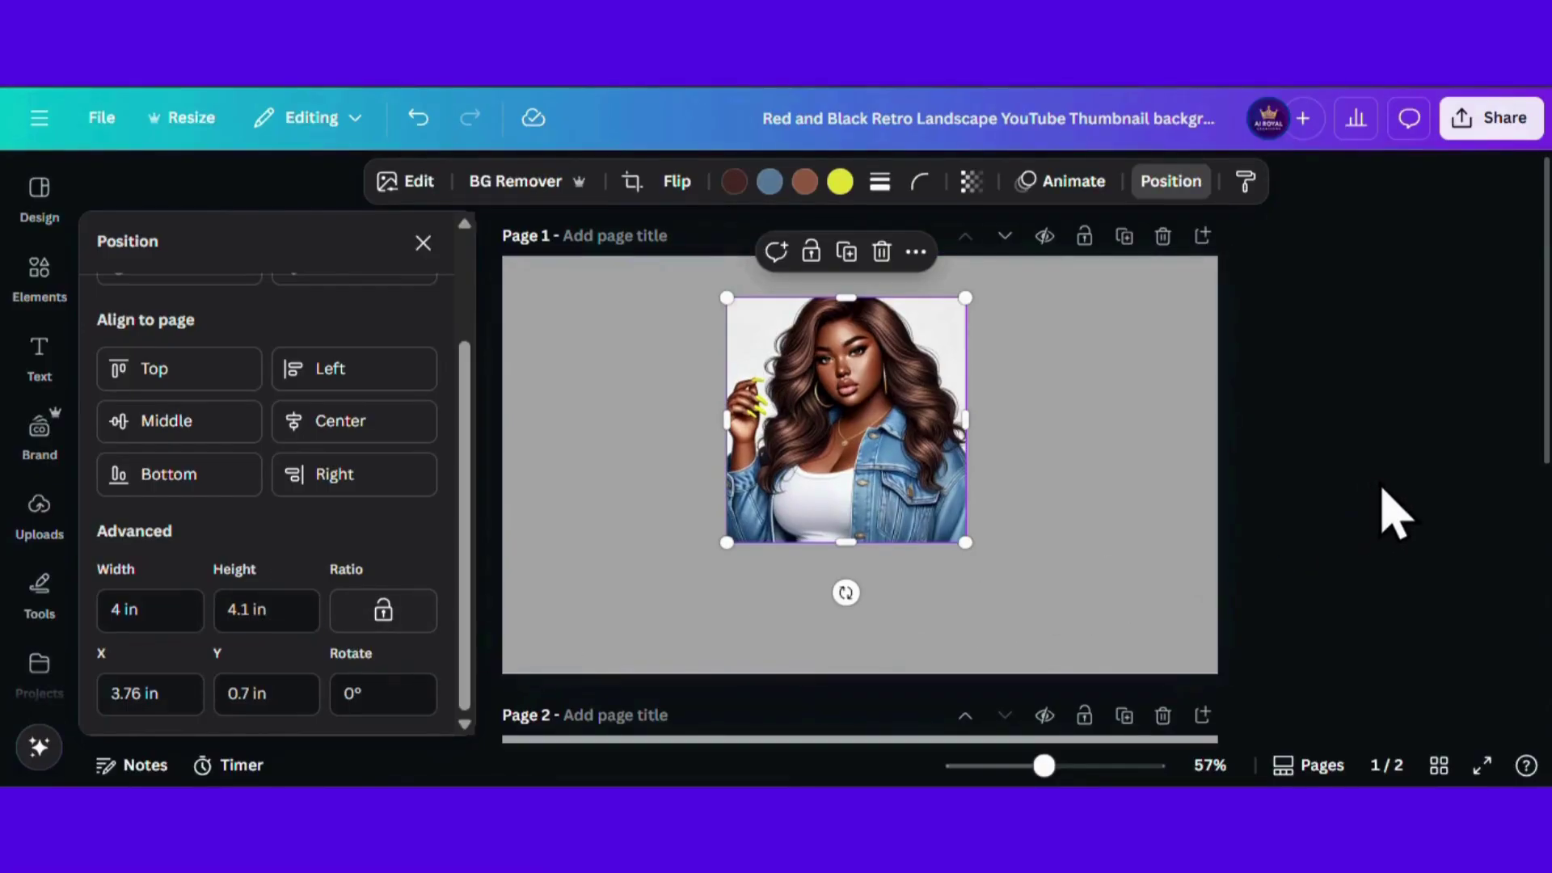
{"action": "key", "text": "Escape"}
Step: Zoom out and enlarge the portrait by its corner to about 4.1 × 4.2 in
{"action": "left_click", "coordinate": [1343, 532]}
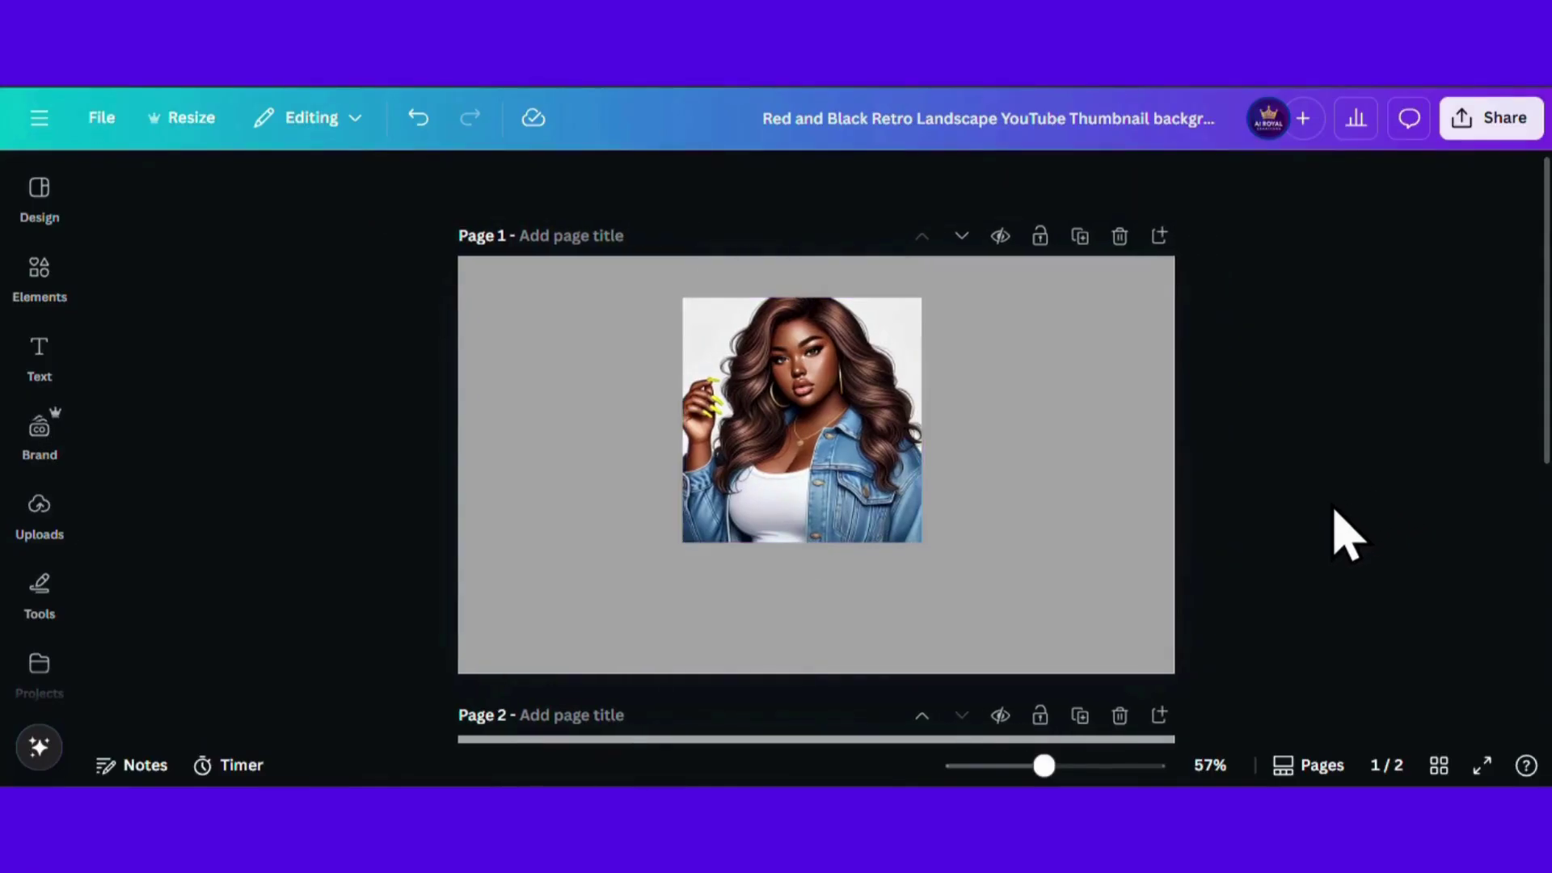
{"action": "left_click_drag", "start_coordinate": [1042, 765], "coordinate": [1068, 765]}
{"action": "left_click", "coordinate": [959, 493]}
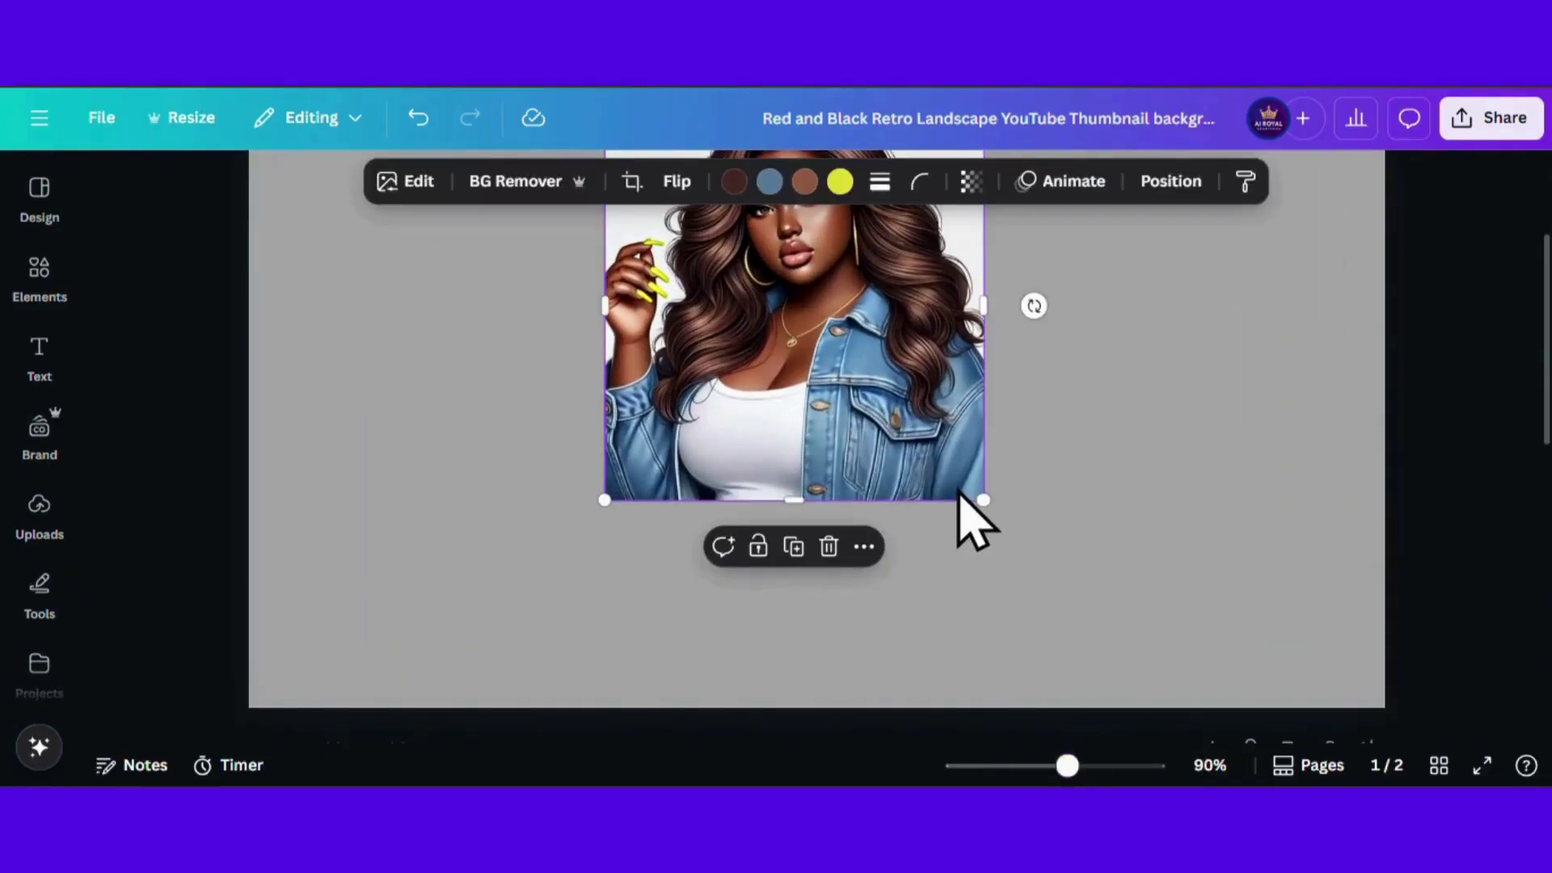
{"action": "left_click_drag", "start_coordinate": [984, 507], "coordinate": [1012, 532]}
{"action": "left_click", "coordinate": [1447, 517]}
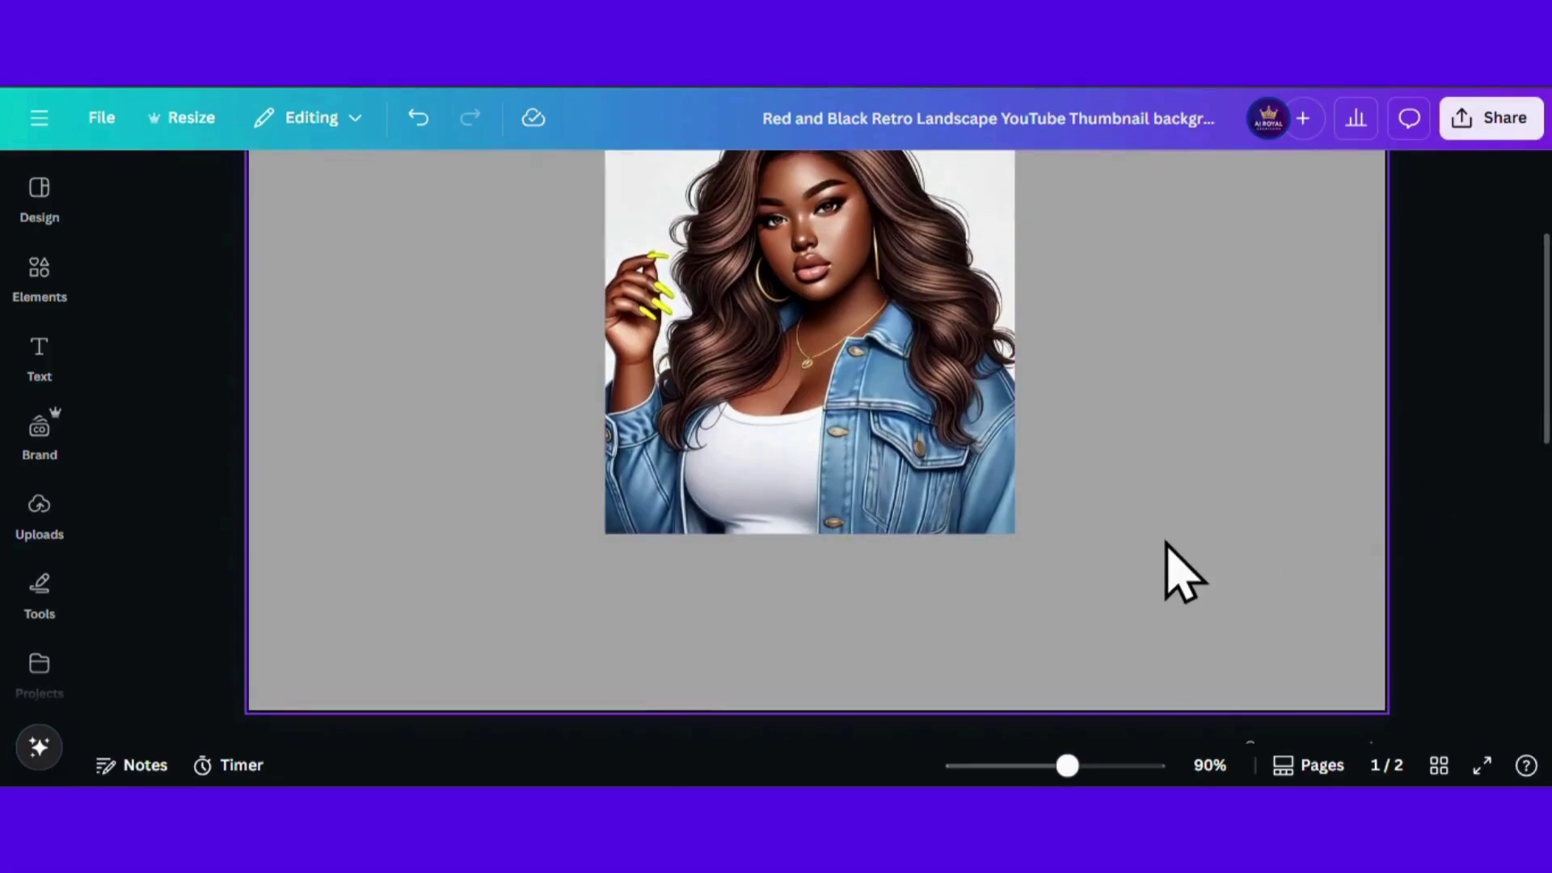
{"action": "scroll", "coordinate": [1172, 563], "scroll_direction": "up", "scroll_amount": 2}
{"action": "scroll", "coordinate": [1166, 543], "scroll_direction": "up", "scroll_amount": 1}
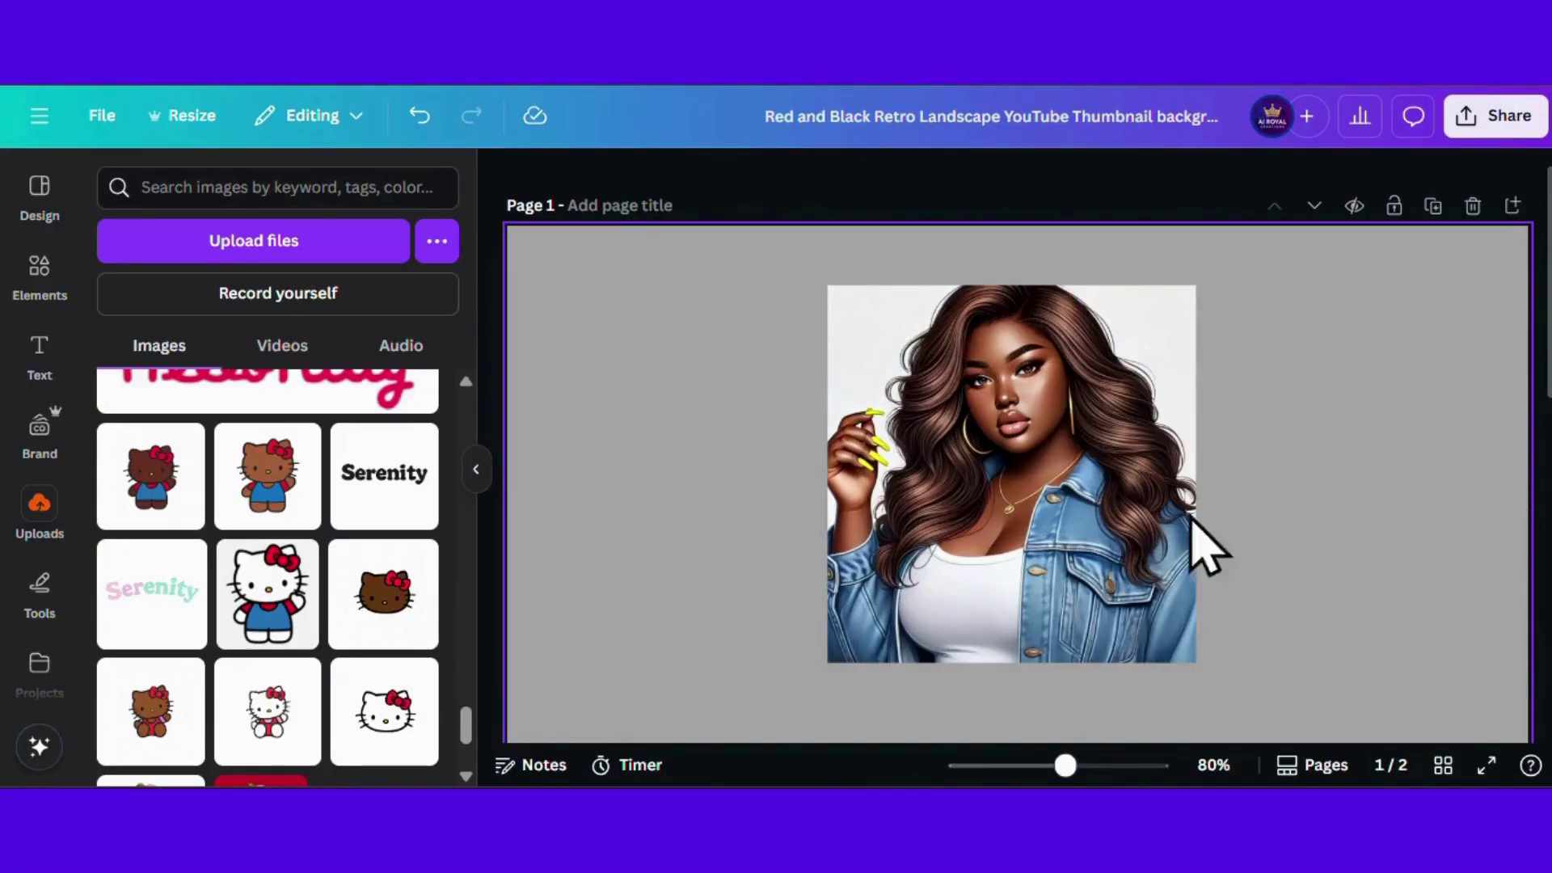
{"action": "left_click", "coordinate": [1065, 517]}
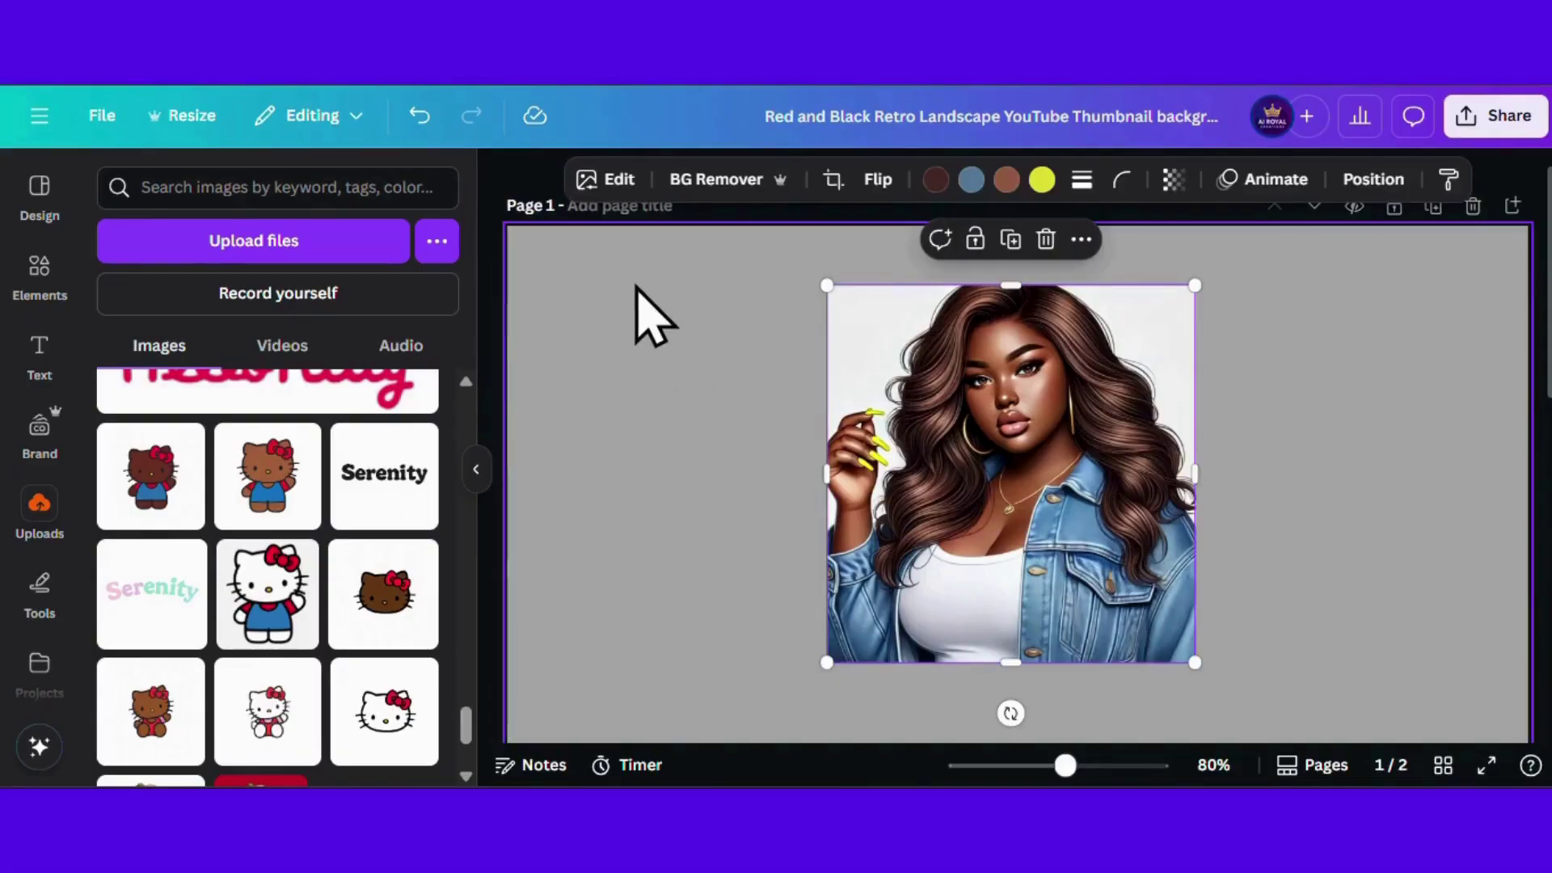
{"action": "left_click", "coordinate": [607, 185]}
{"action": "scroll", "coordinate": [443, 400], "scroll_direction": "down", "scroll_amount": 3}
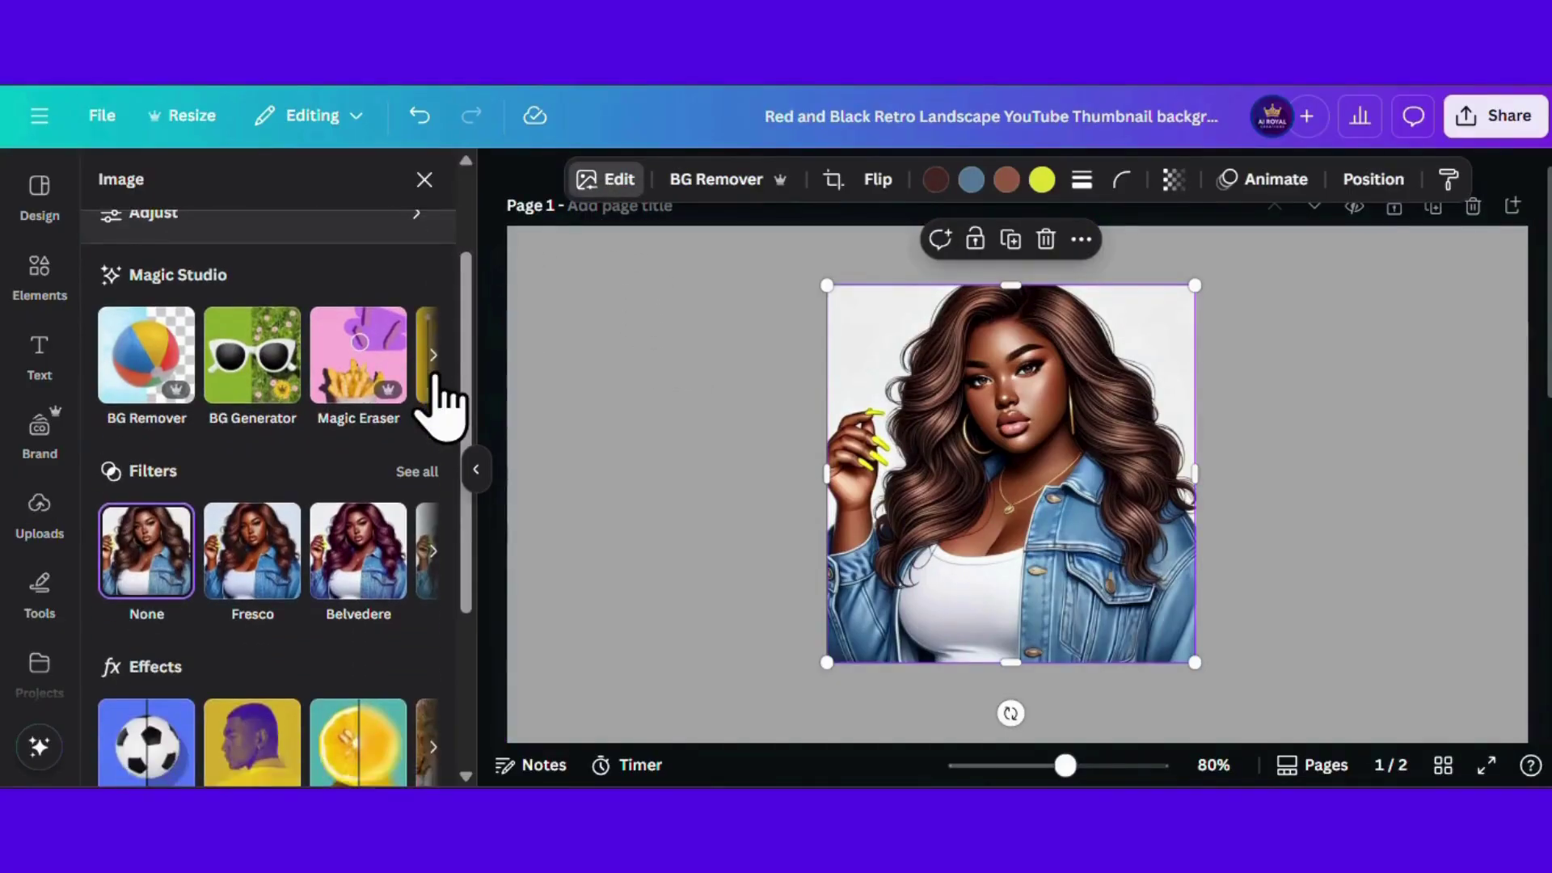
{"action": "scroll", "coordinate": [340, 347], "scroll_direction": "up", "scroll_amount": 2}
{"action": "left_click", "coordinate": [220, 354]}
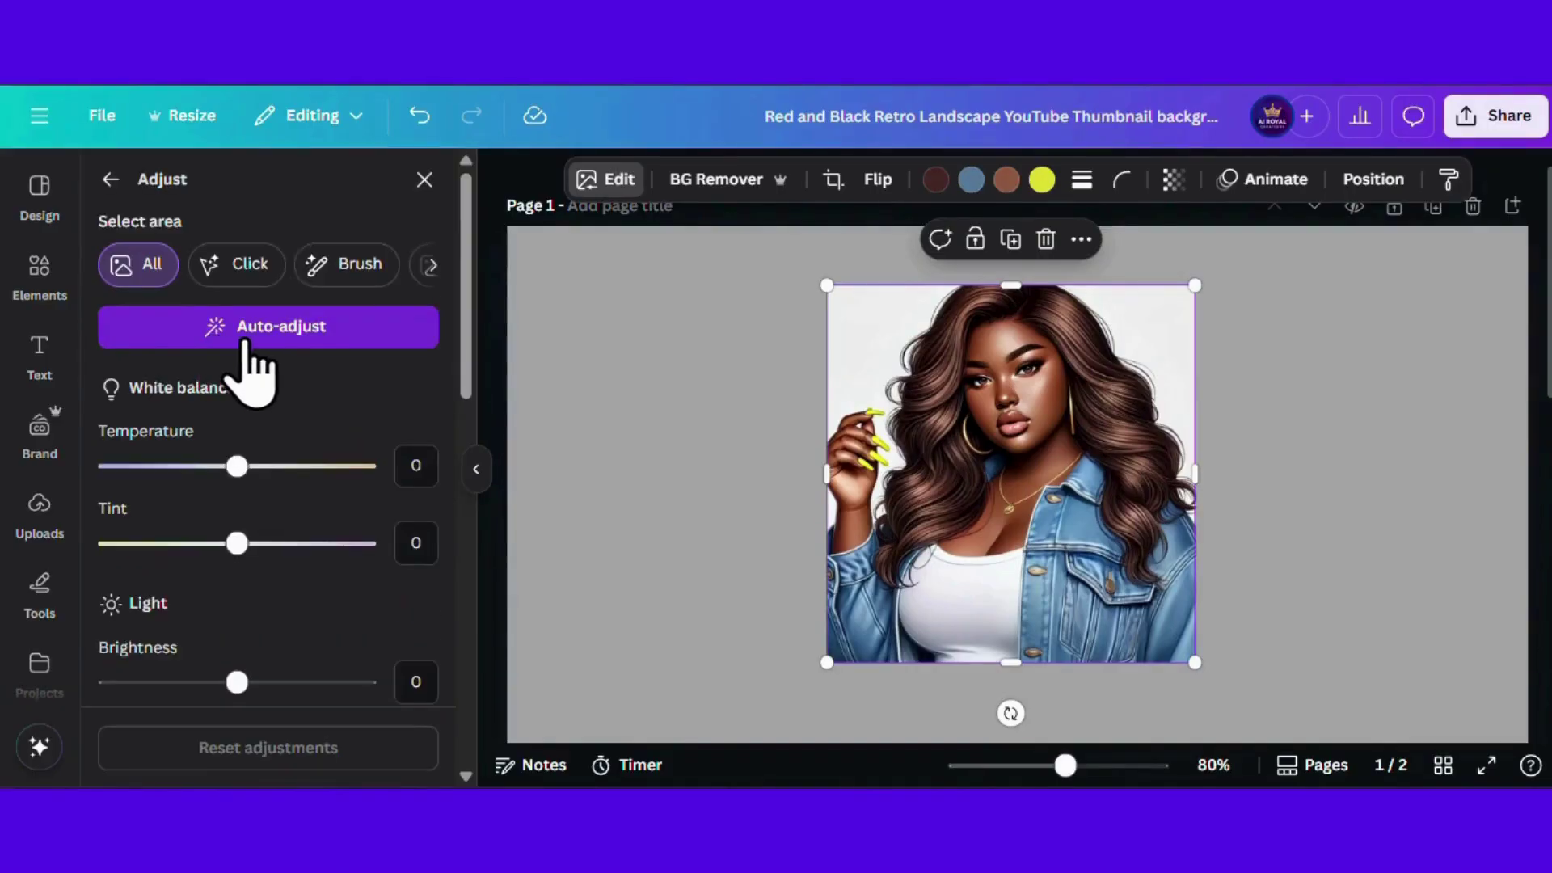
{"action": "scroll", "coordinate": [251, 365], "scroll_direction": "down", "scroll_amount": 10}
{"action": "scroll", "coordinate": [254, 370], "scroll_direction": "down", "scroll_amount": 2}
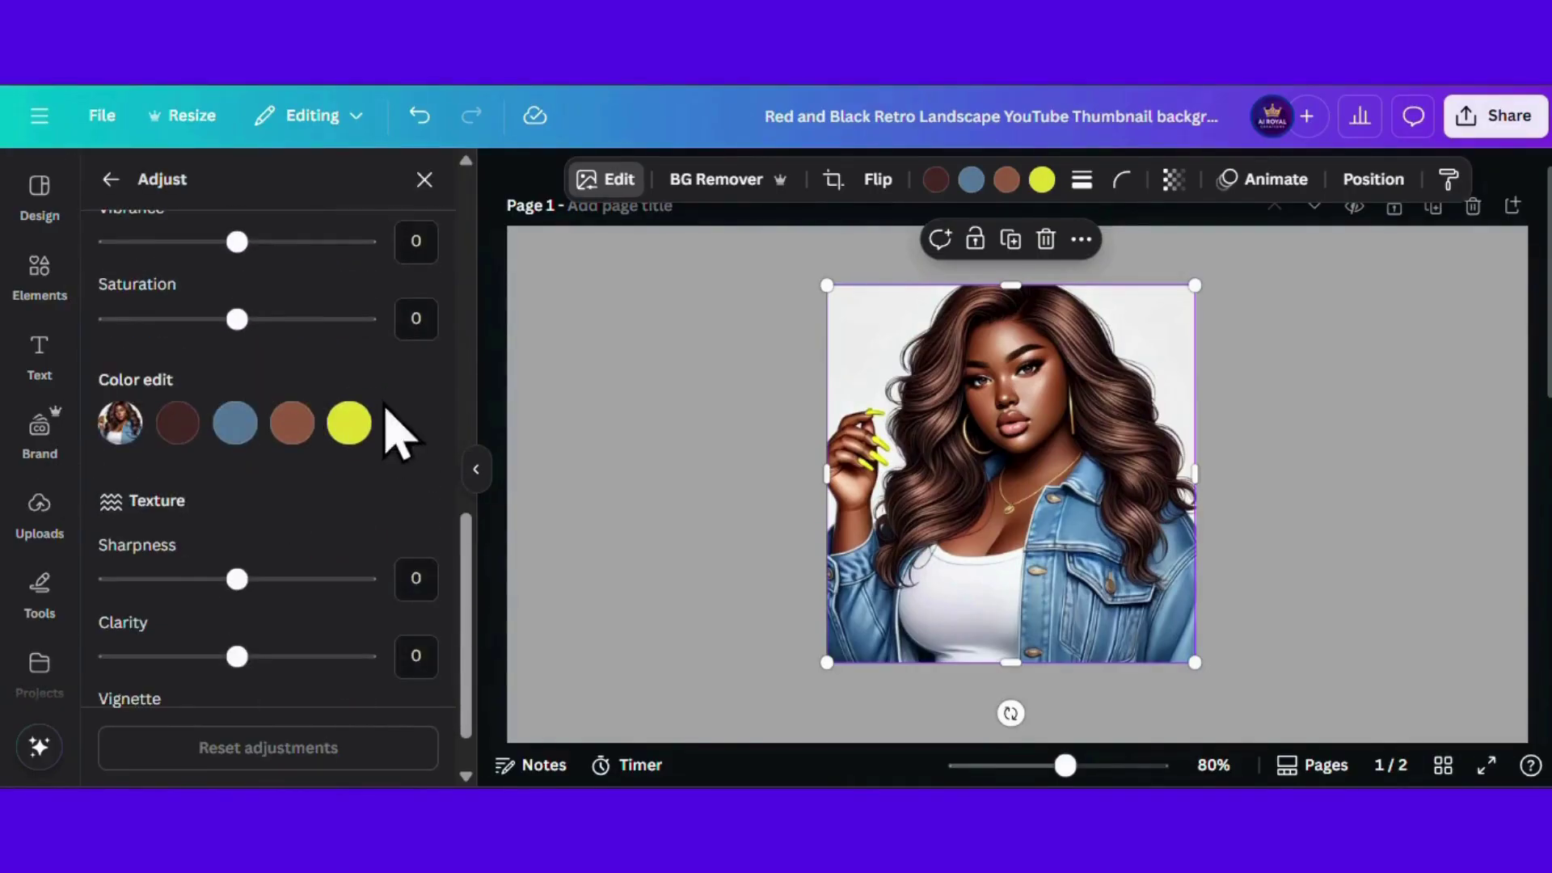
{"action": "scroll", "coordinate": [283, 566], "scroll_direction": "down", "scroll_amount": 2}
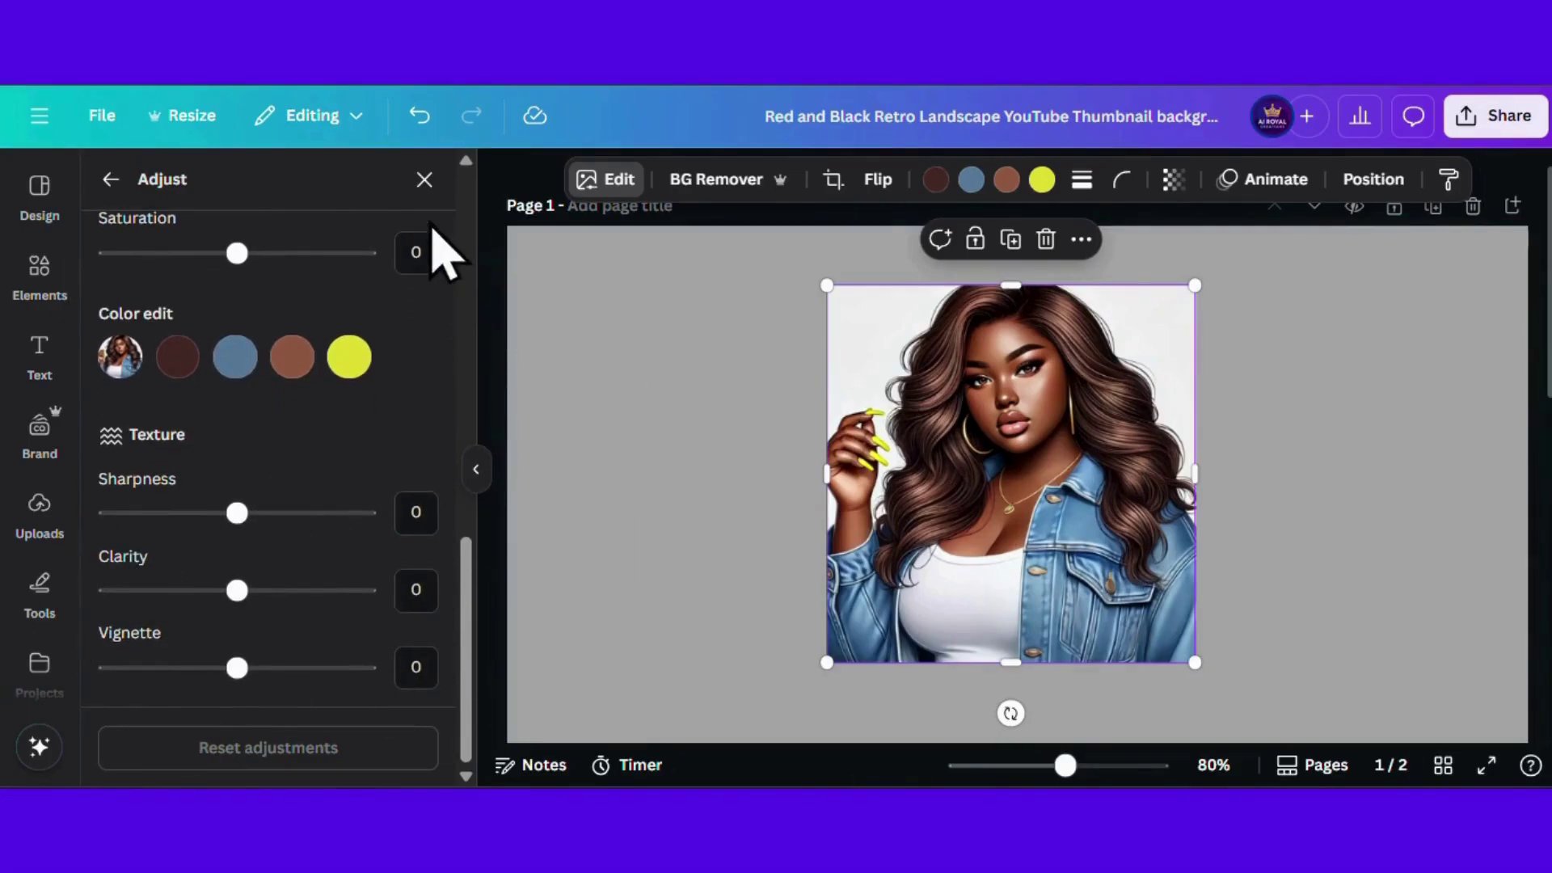
{"action": "left_click", "coordinate": [424, 178]}
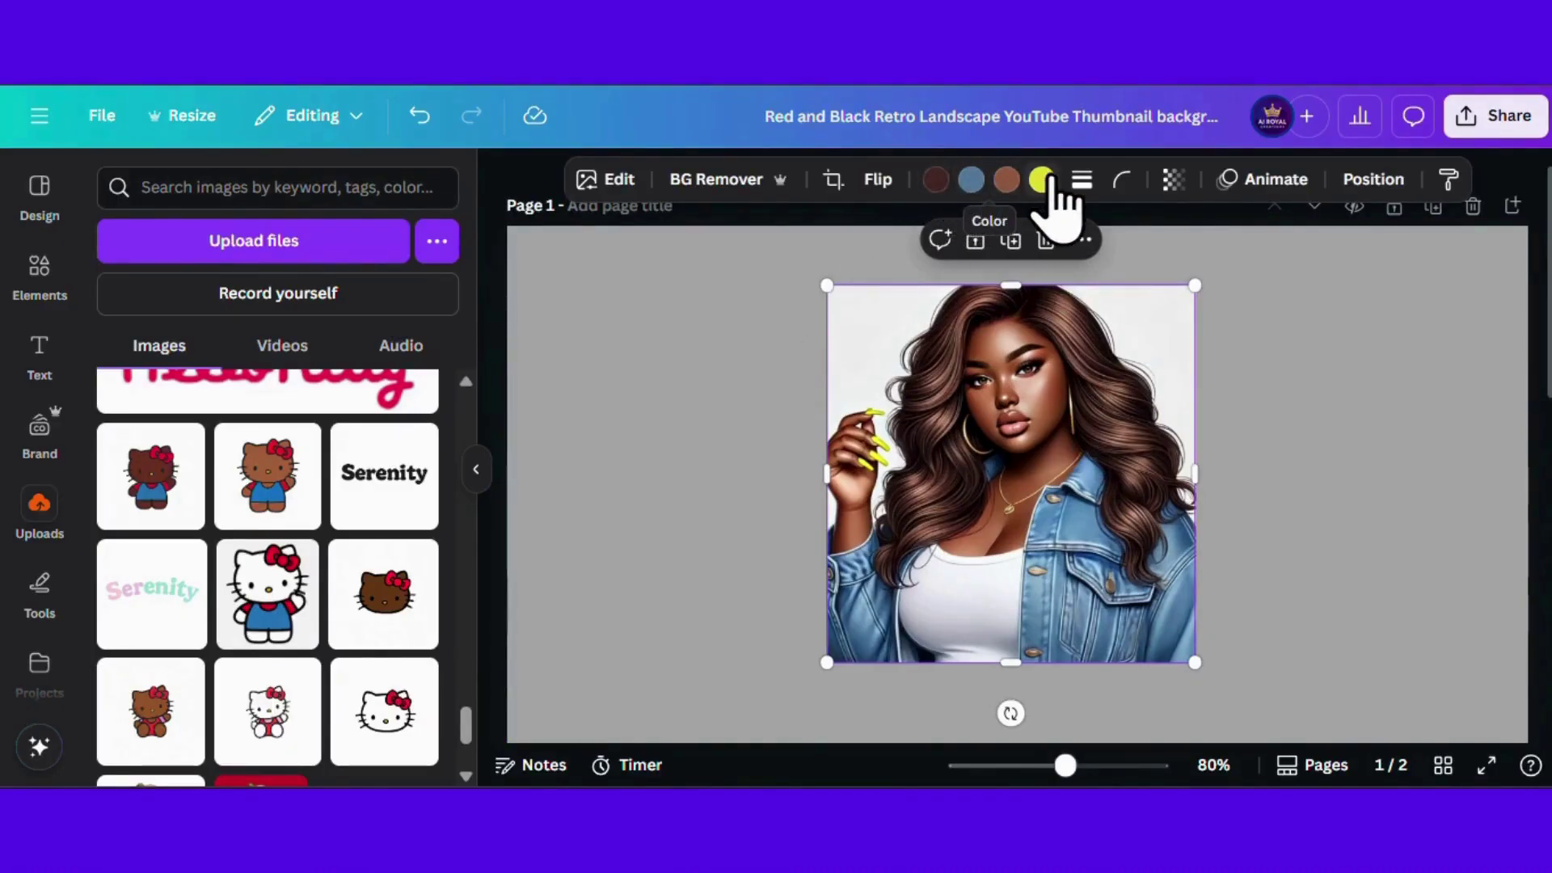
Step: Recolour the portrait's blue denim jacket to the default Turquoise colour
{"action": "left_click", "coordinate": [971, 179]}
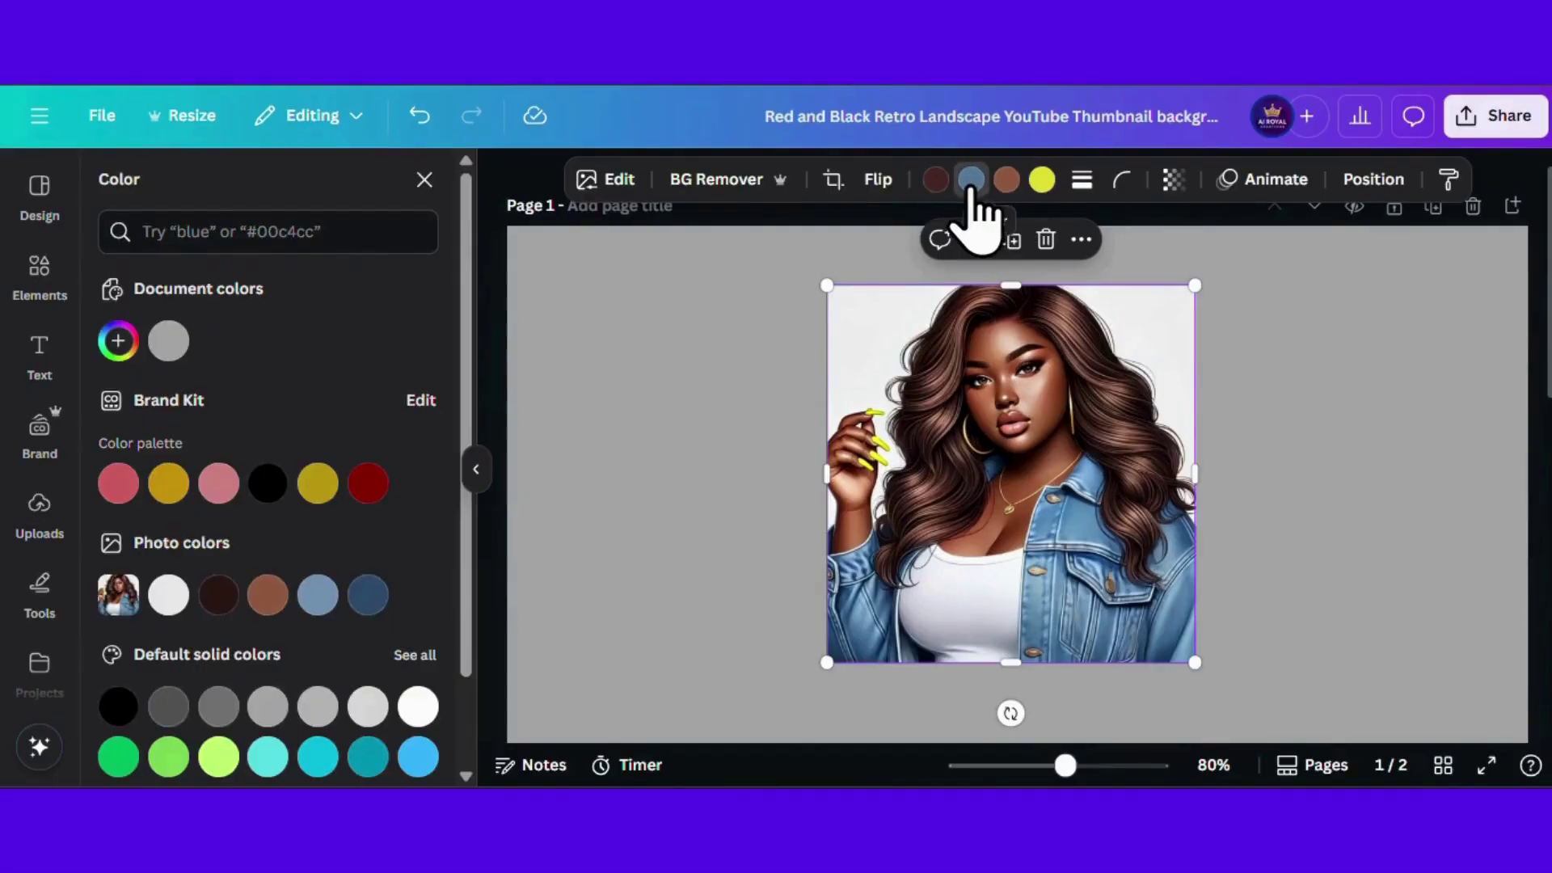
{"action": "scroll", "coordinate": [277, 596], "scroll_direction": "down", "scroll_amount": 2}
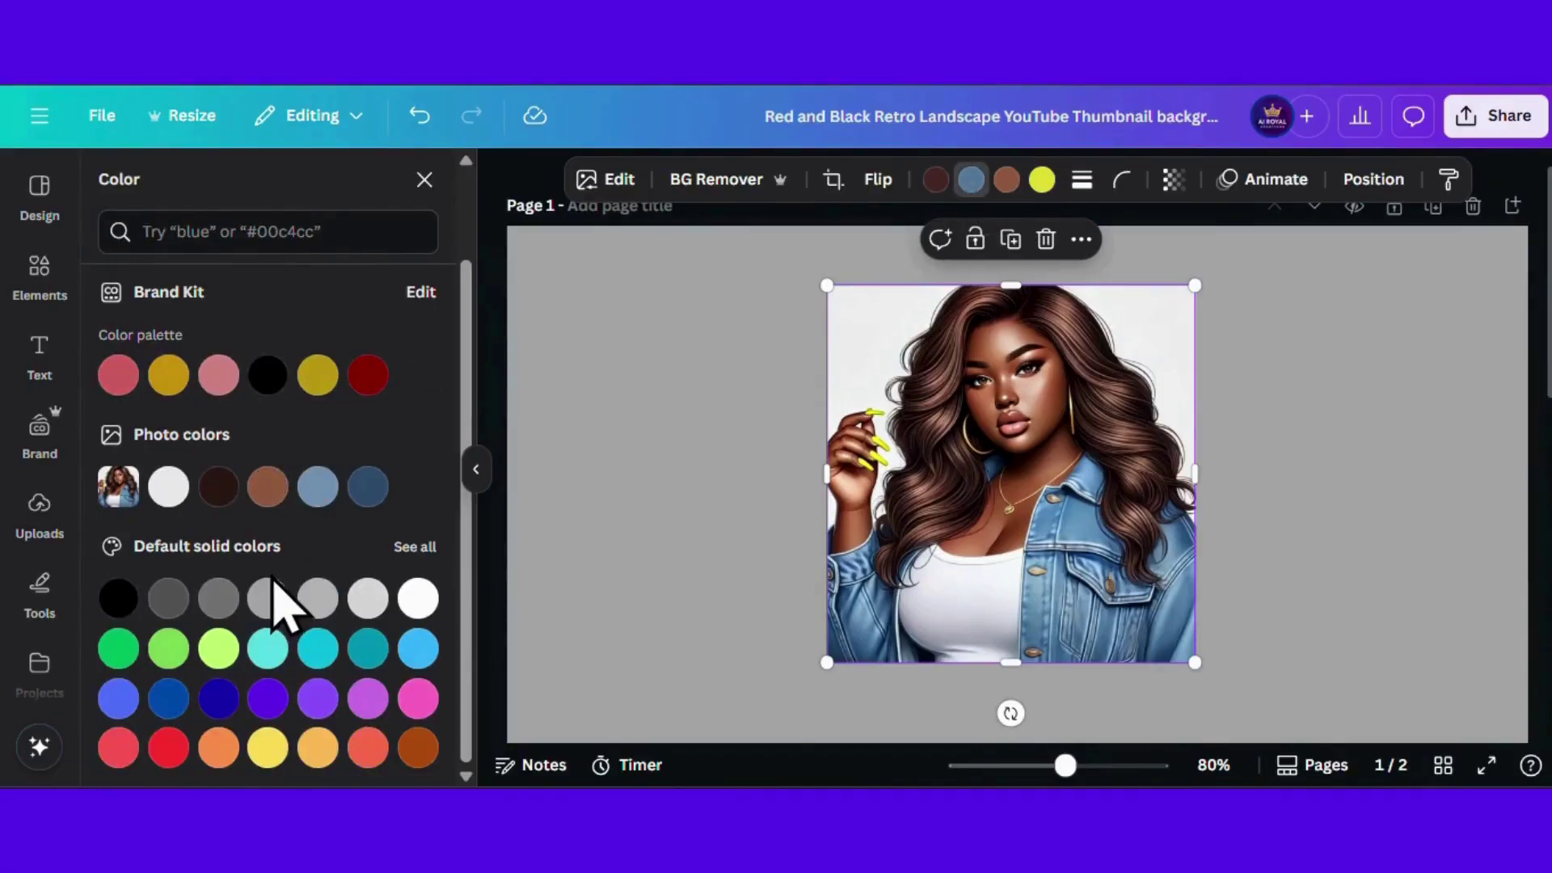
{"action": "left_click", "coordinate": [267, 648]}
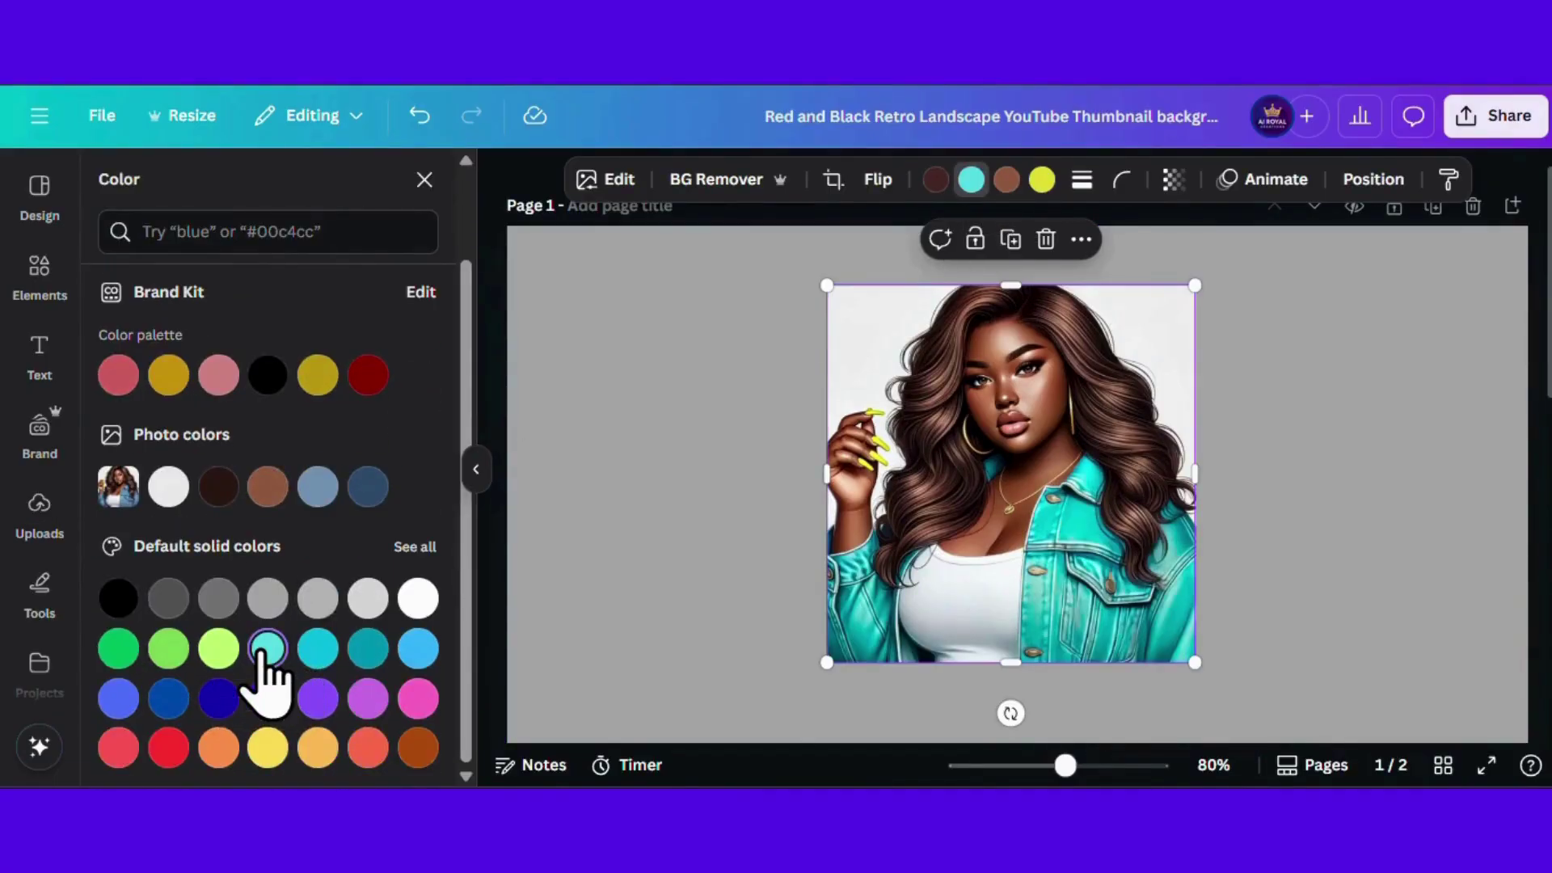
{"action": "left_click", "coordinate": [714, 472]}
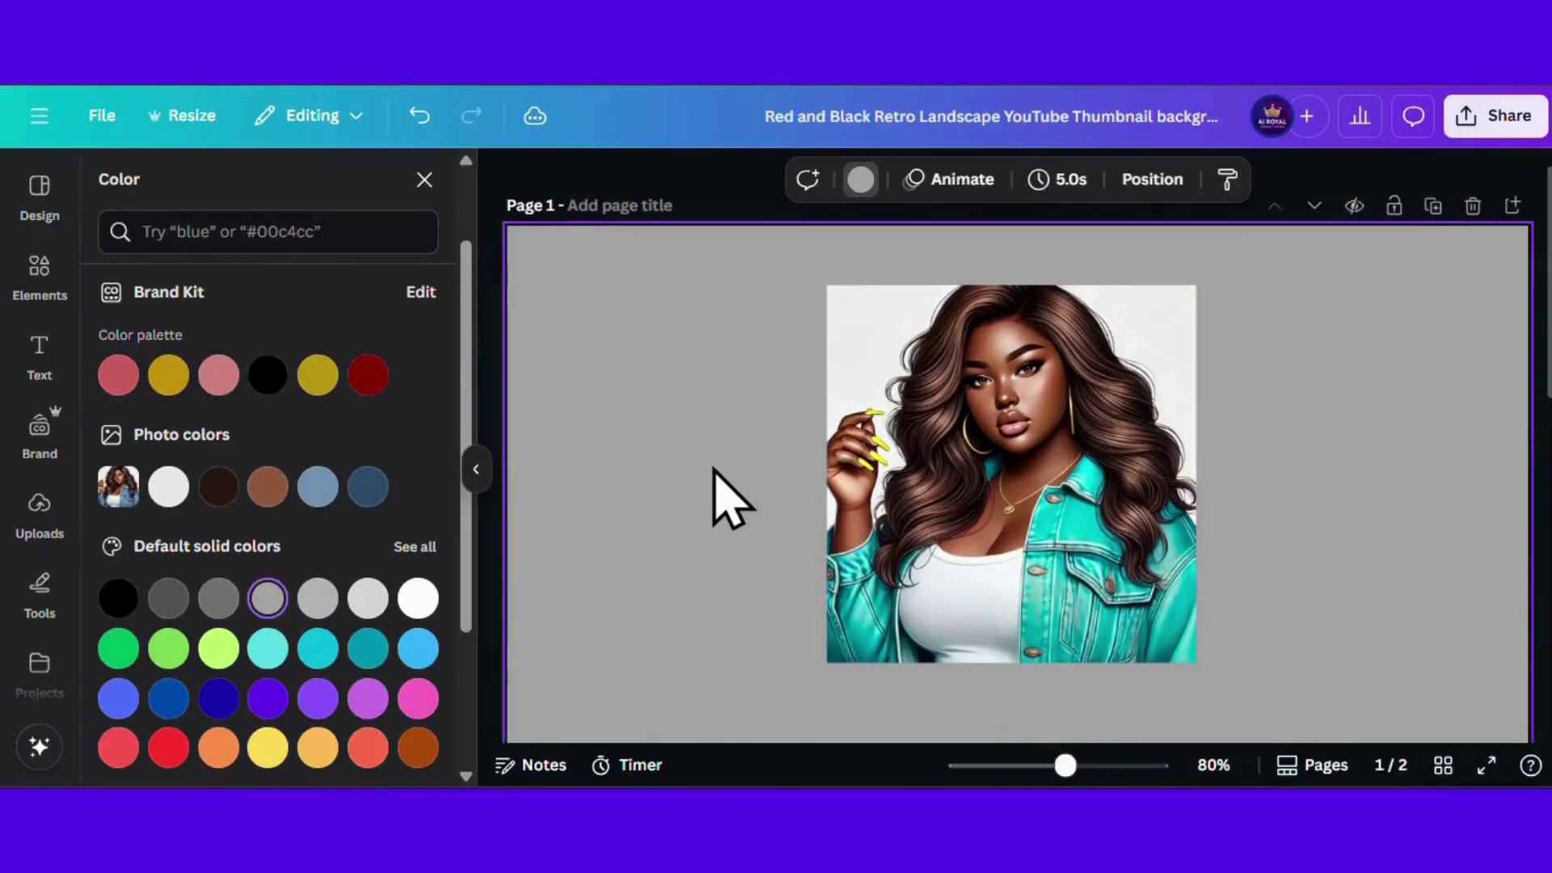
{"action": "left_click", "coordinate": [475, 471]}
Step: Move the portrait over to the page's right edge
{"action": "left_click", "coordinate": [24, 521]}
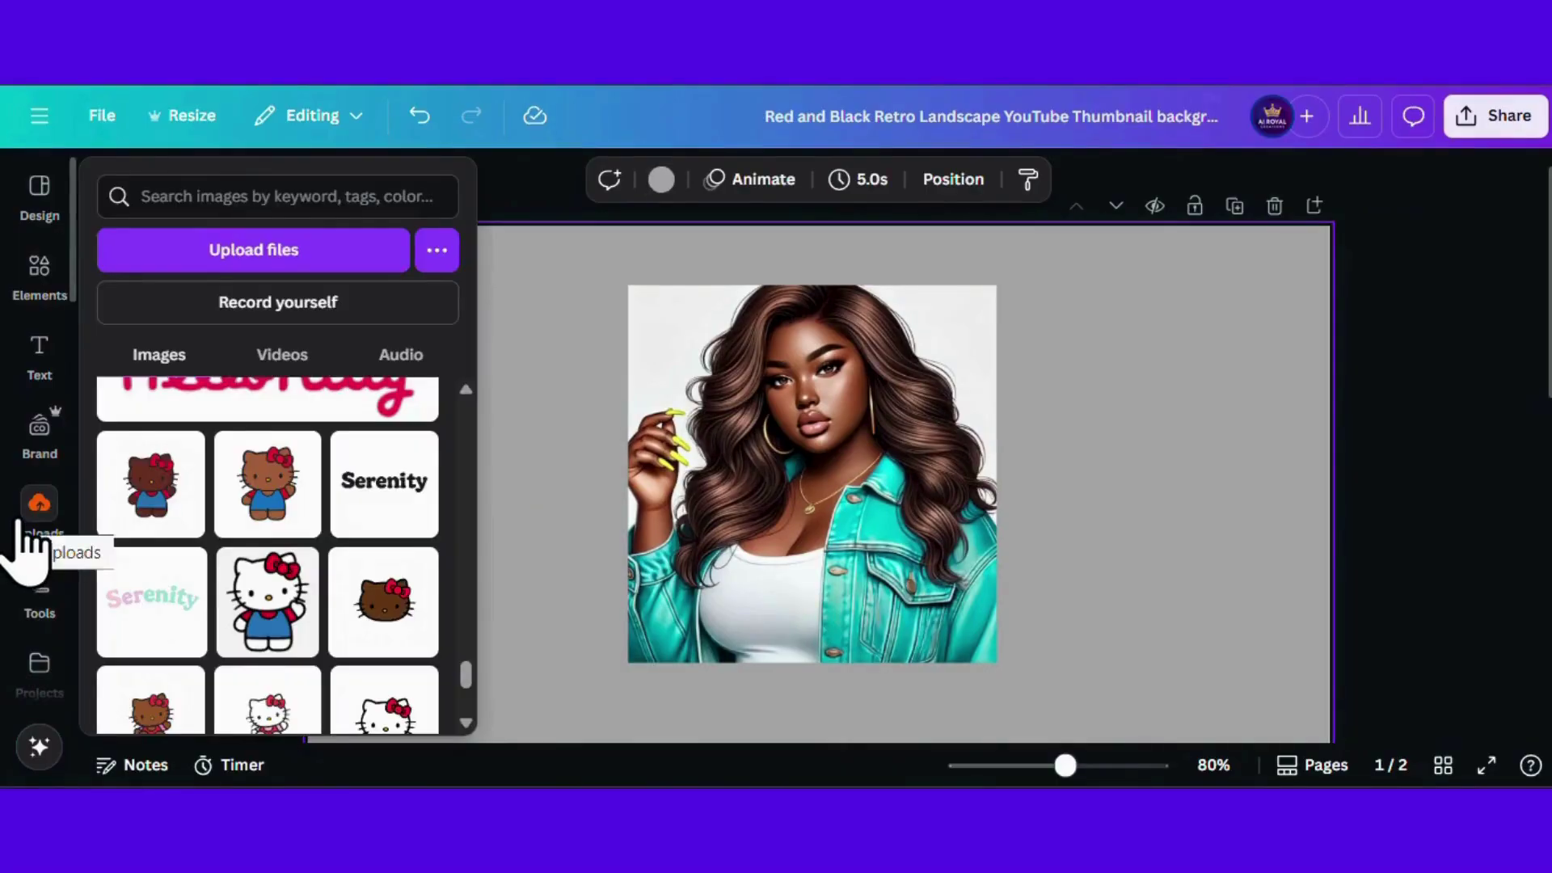
{"action": "left_click", "coordinate": [477, 470]}
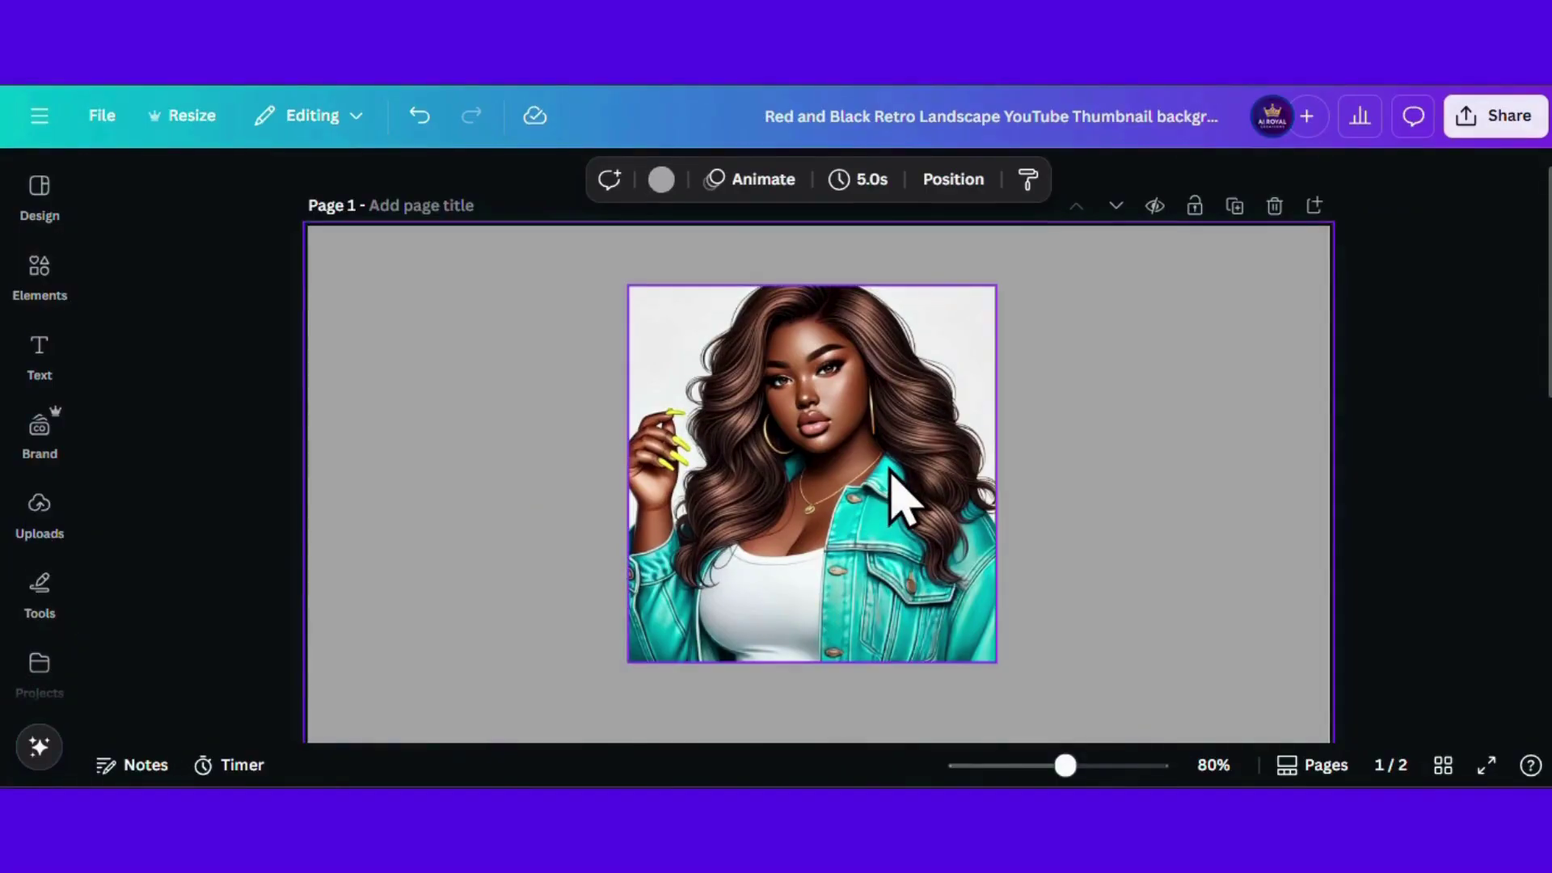
{"action": "left_click_drag", "start_coordinate": [901, 497], "coordinate": [1212, 457]}
Step: Add the brown Hello Kitty from Uploads to the portrait's left and make its bow Magenta
{"action": "left_click", "coordinate": [26, 519]}
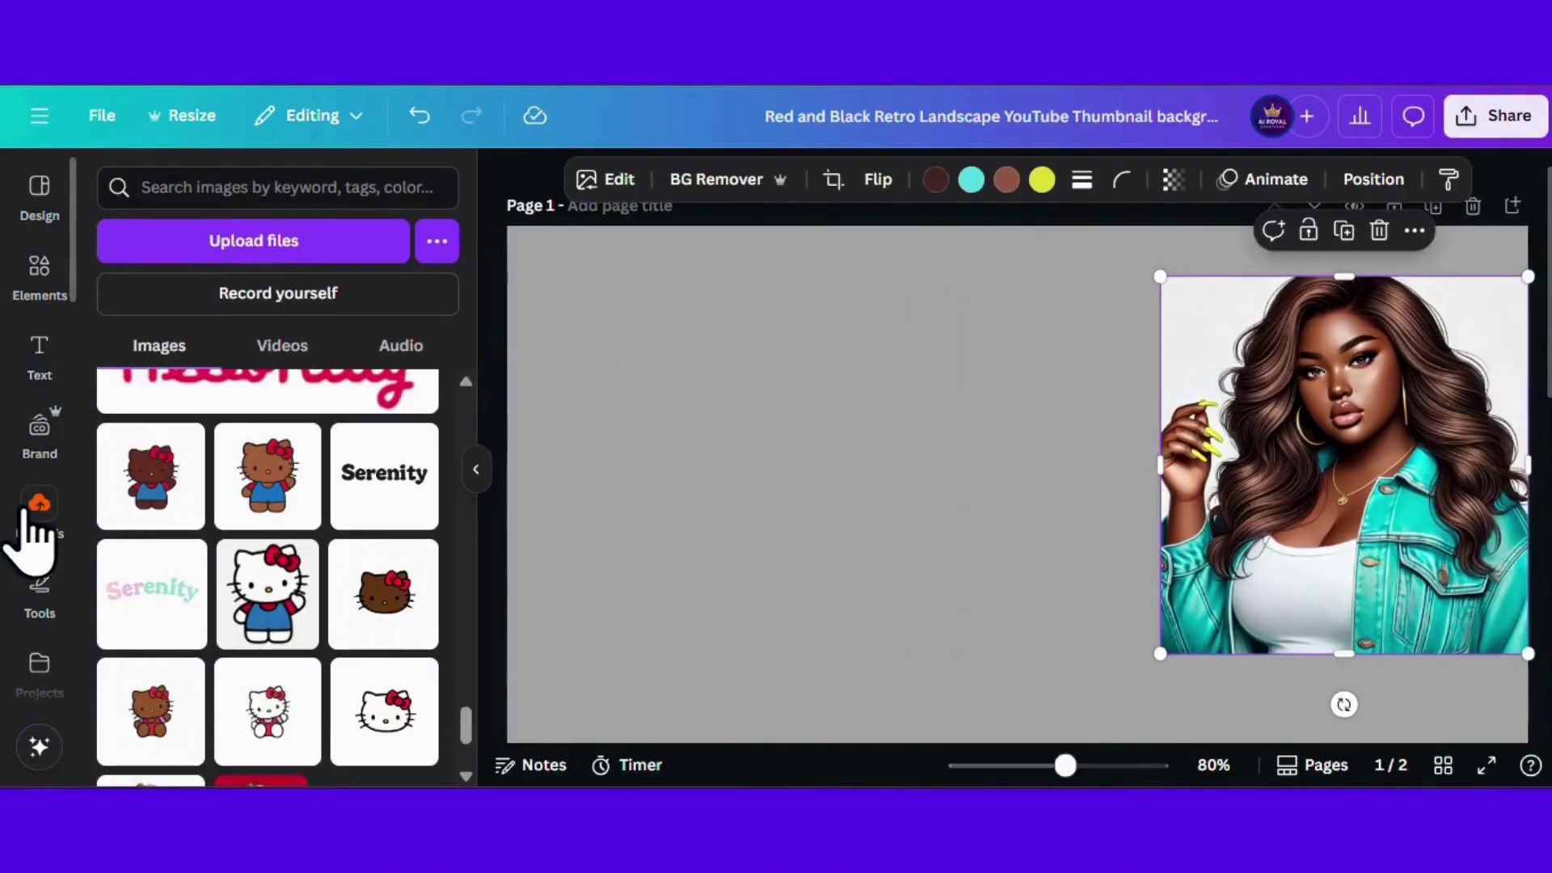
{"action": "left_click", "coordinate": [382, 598]}
{"action": "left_click_drag", "start_coordinate": [932, 424], "coordinate": [796, 399]}
{"action": "left_click", "coordinate": [1006, 179]}
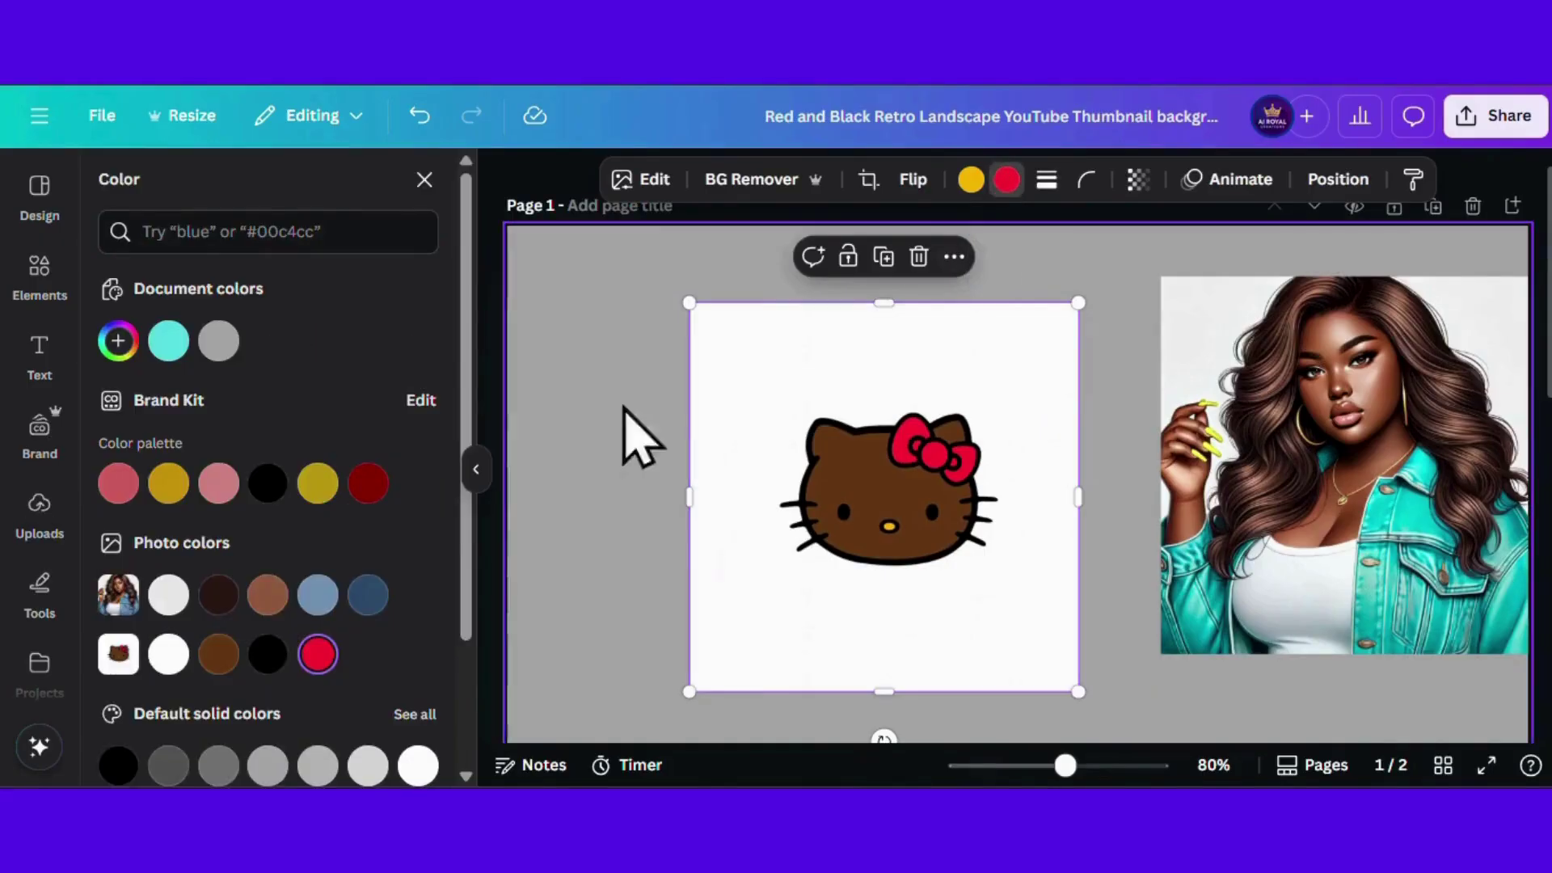
{"action": "scroll", "coordinate": [329, 582], "scroll_direction": "down", "scroll_amount": 2}
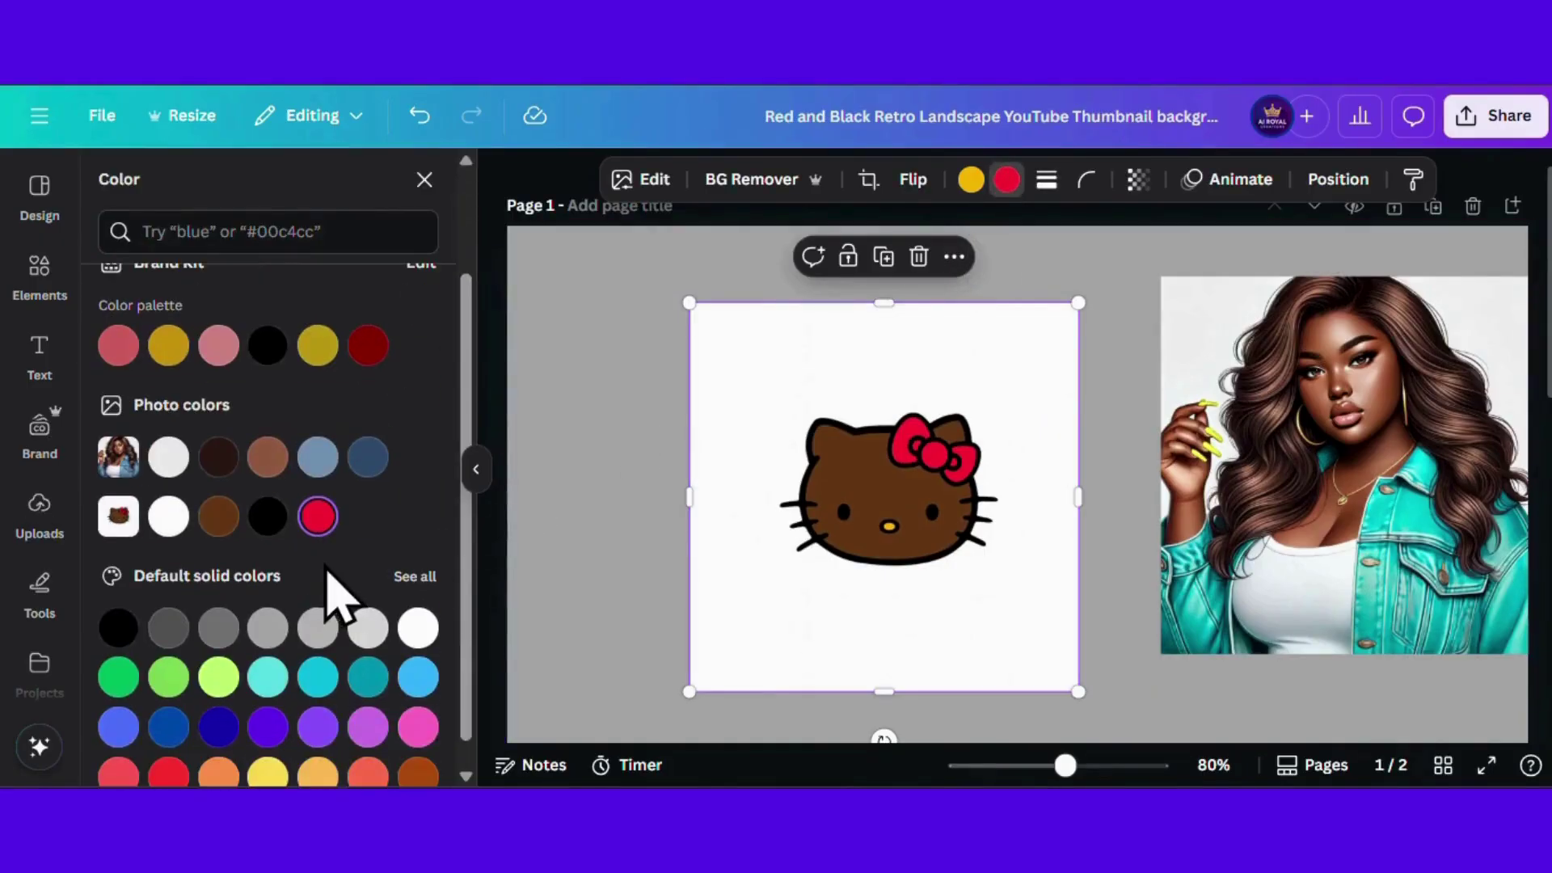
{"action": "left_click", "coordinate": [367, 727]}
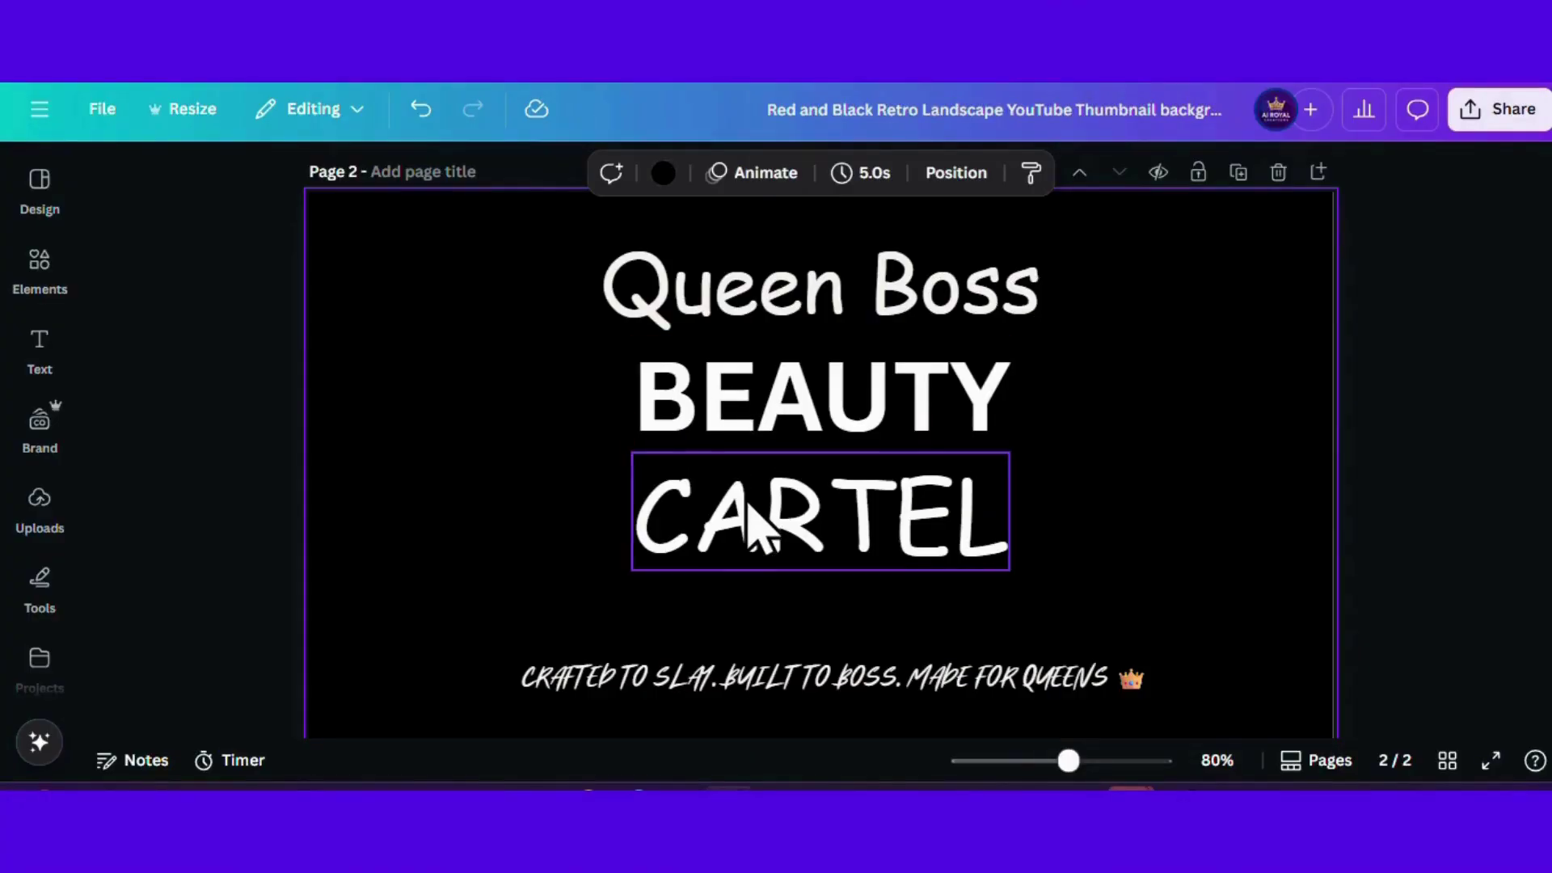
Step: Select BEAUTY and CARTEL, nudge them slightly down, and change their font to Gagalin
{"action": "left_click", "coordinate": [756, 545]}
{"action": "left_click", "coordinate": [696, 405]}
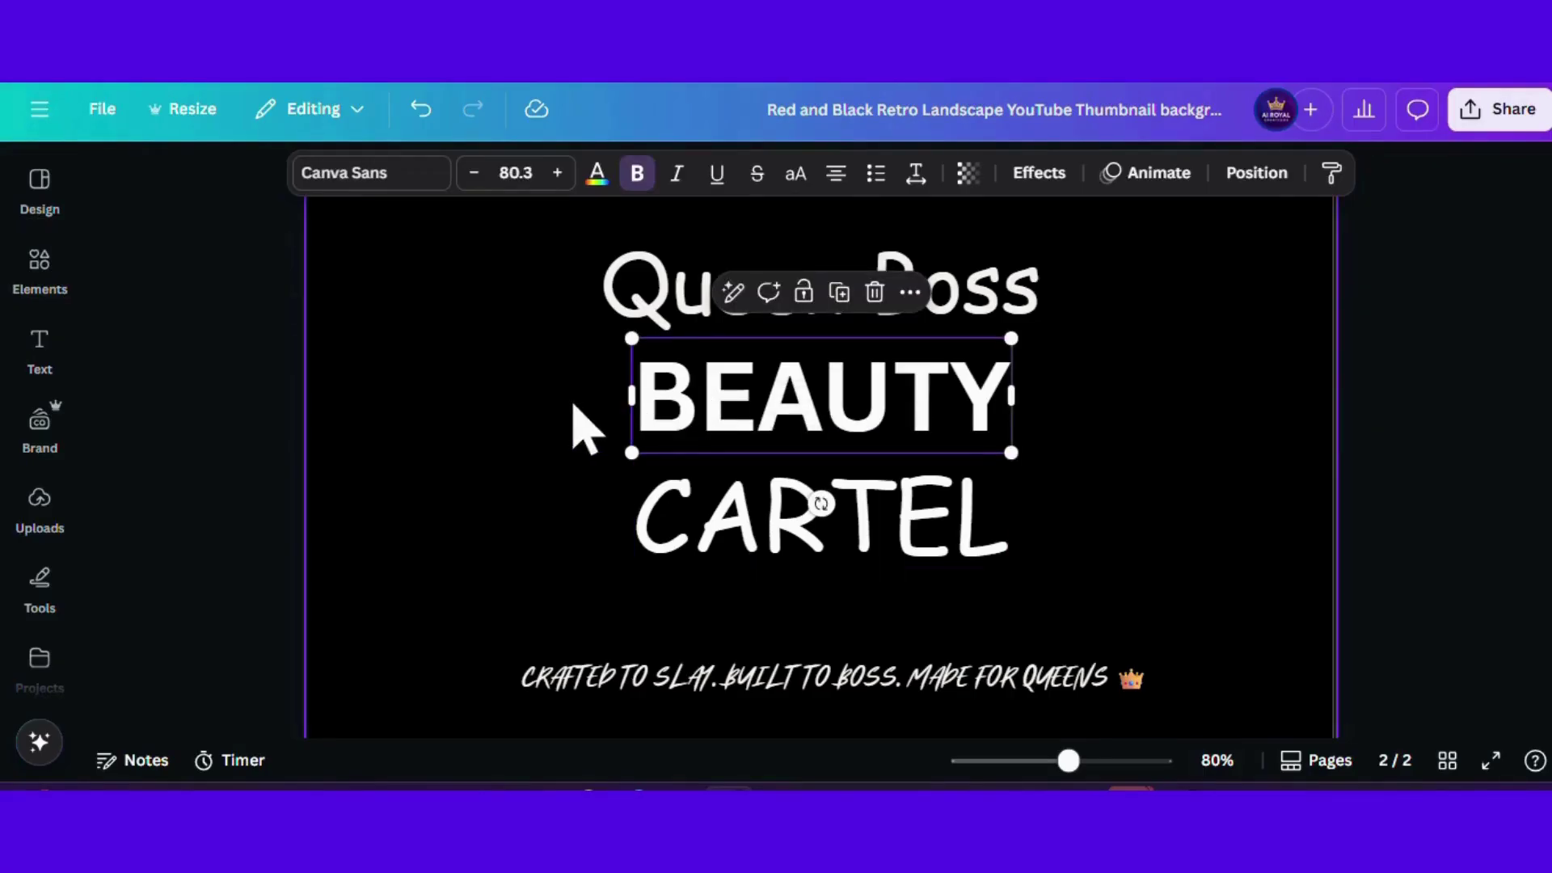
{"action": "left_click_drag", "start_coordinate": [513, 374], "coordinate": [1171, 530]}
{"action": "left_click_drag", "start_coordinate": [806, 414], "coordinate": [808, 436]}
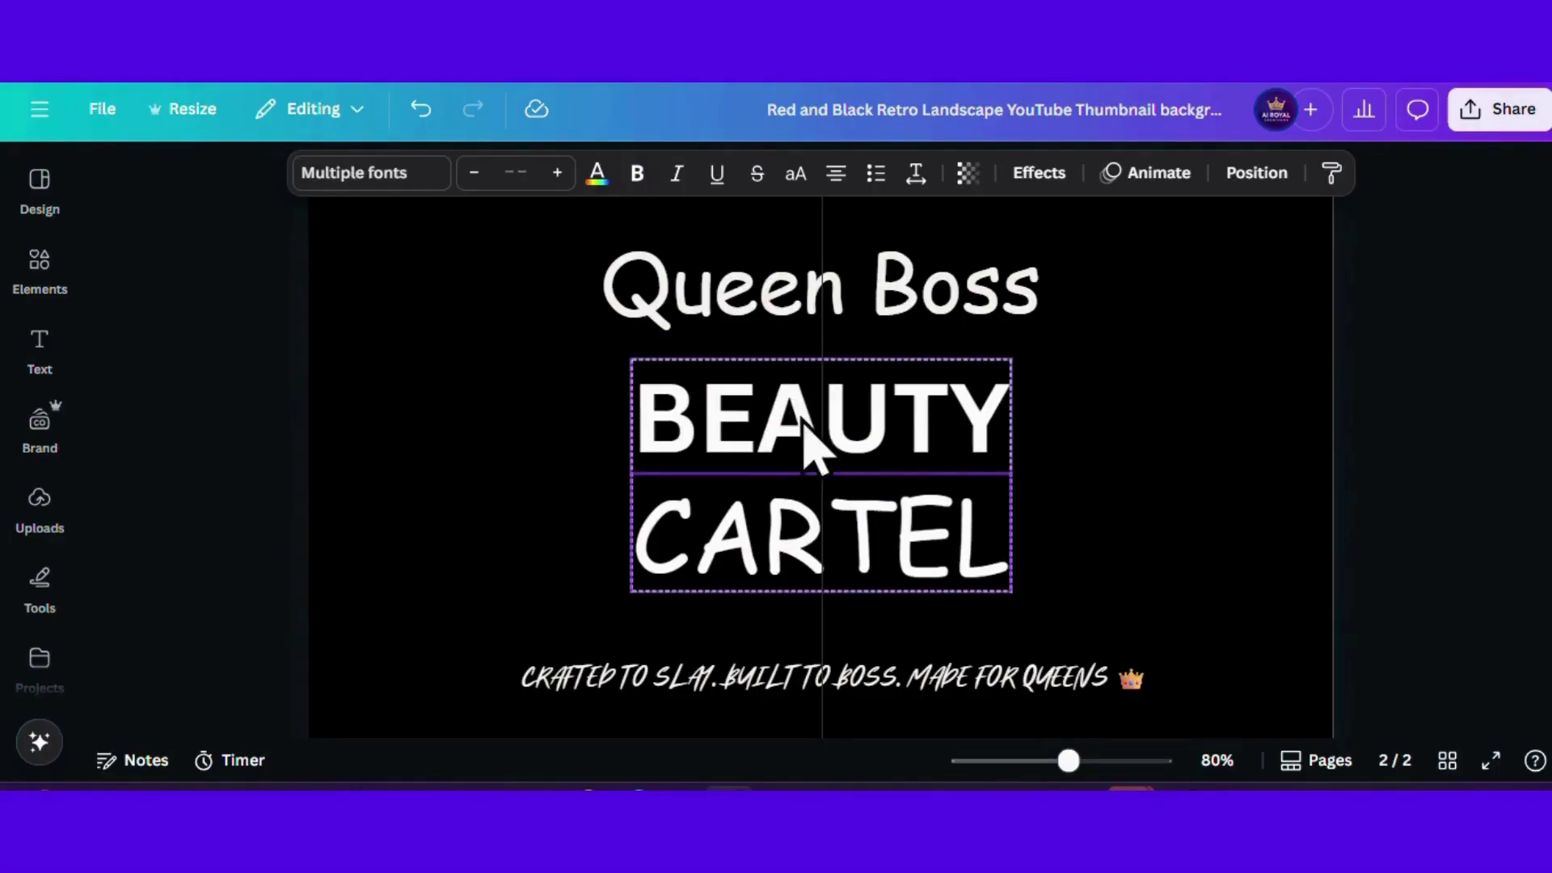
{"action": "left_click", "coordinate": [418, 171]}
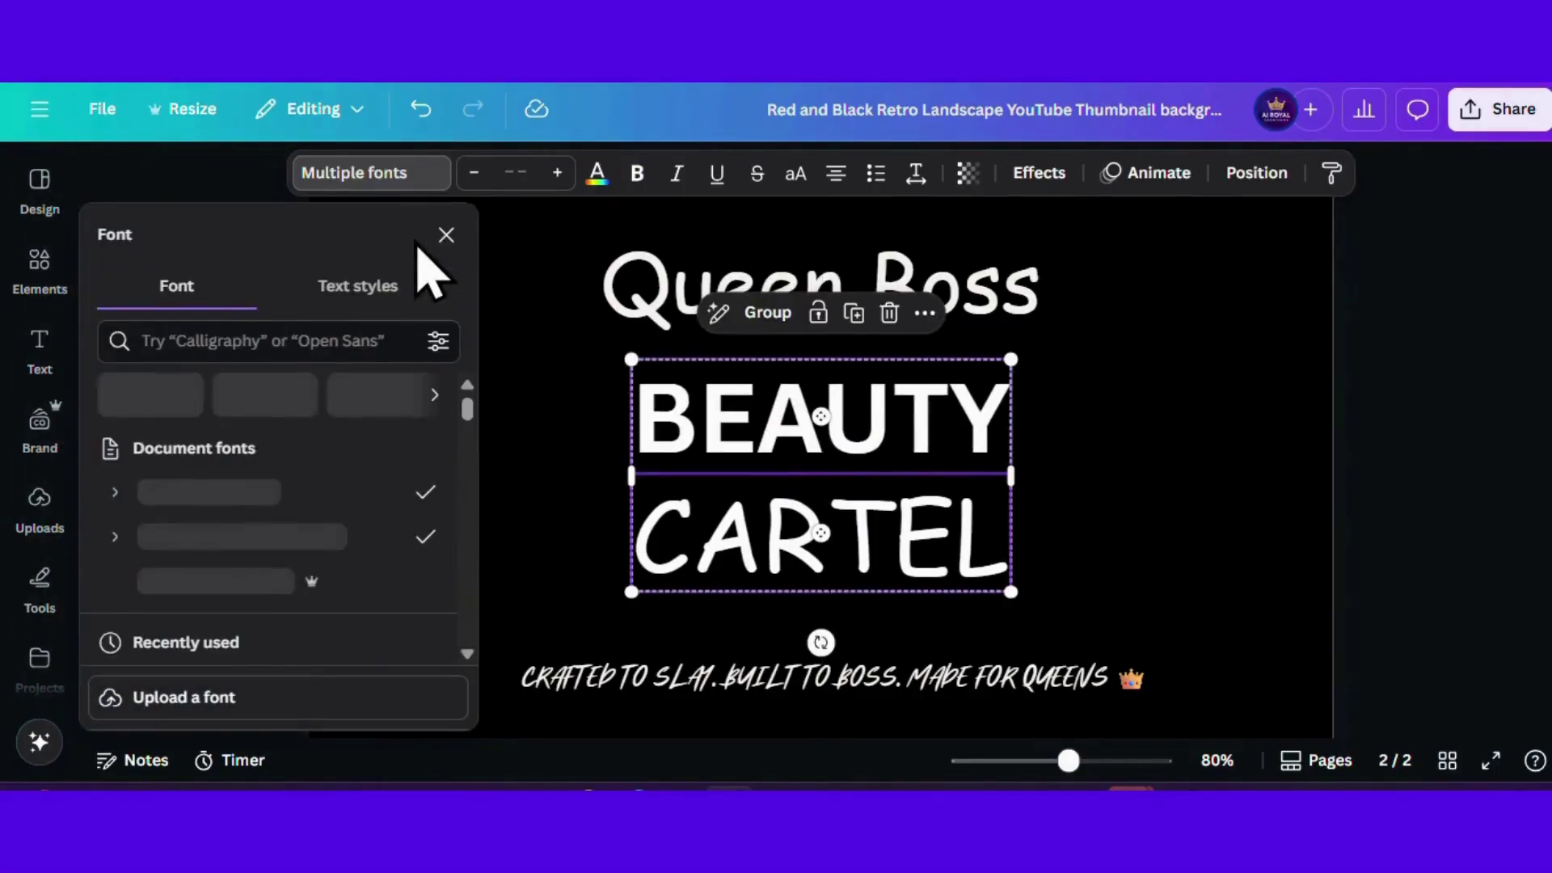
{"action": "scroll", "coordinate": [266, 556], "scroll_direction": "down", "scroll_amount": 5}
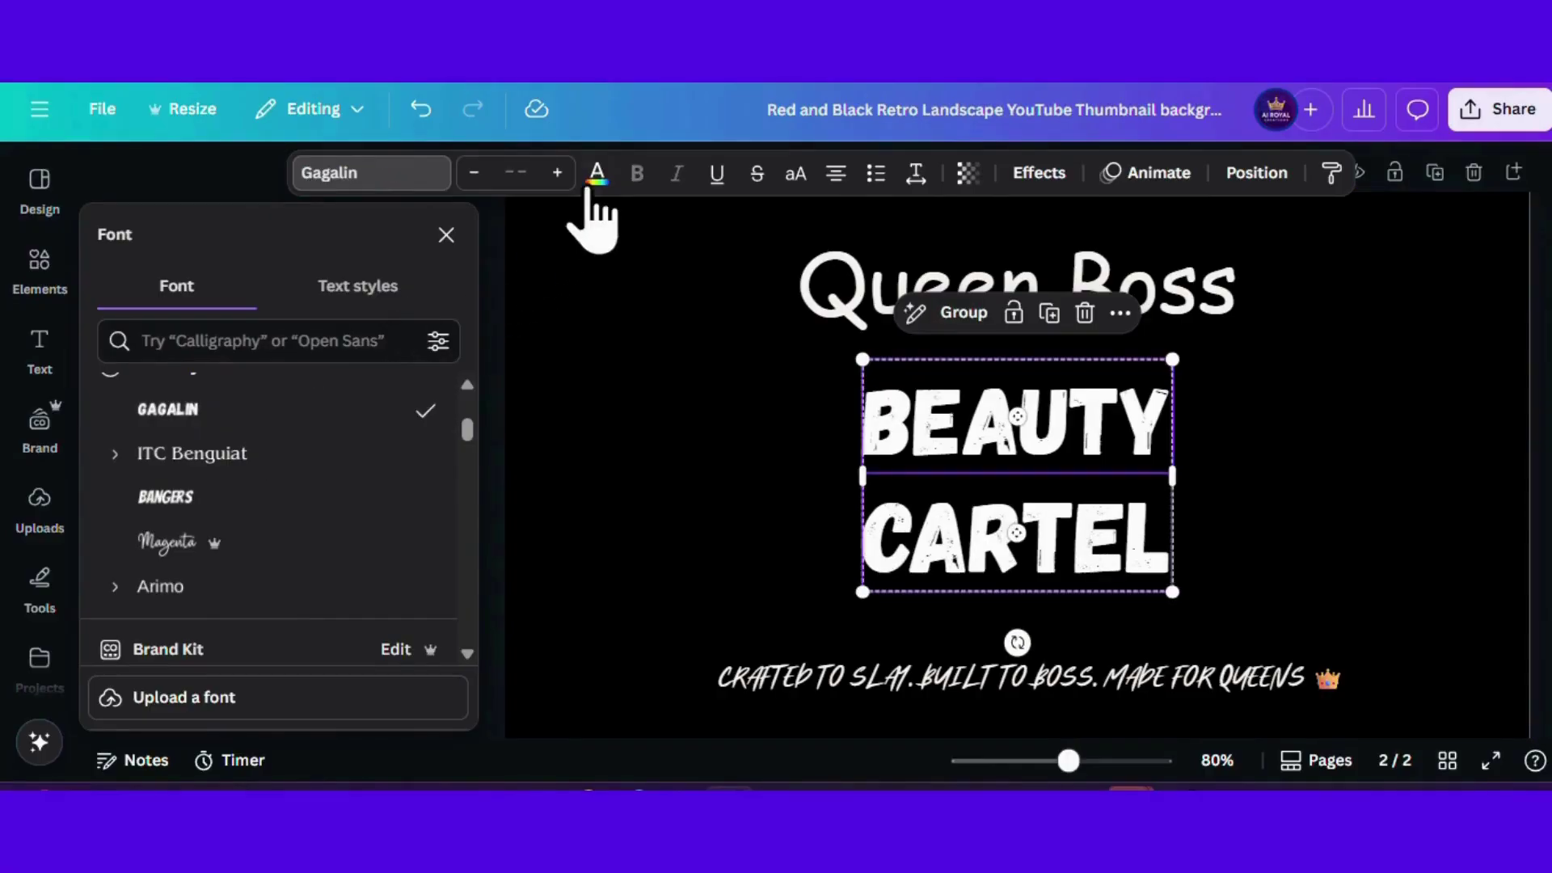
{"action": "left_click", "coordinate": [630, 335]}
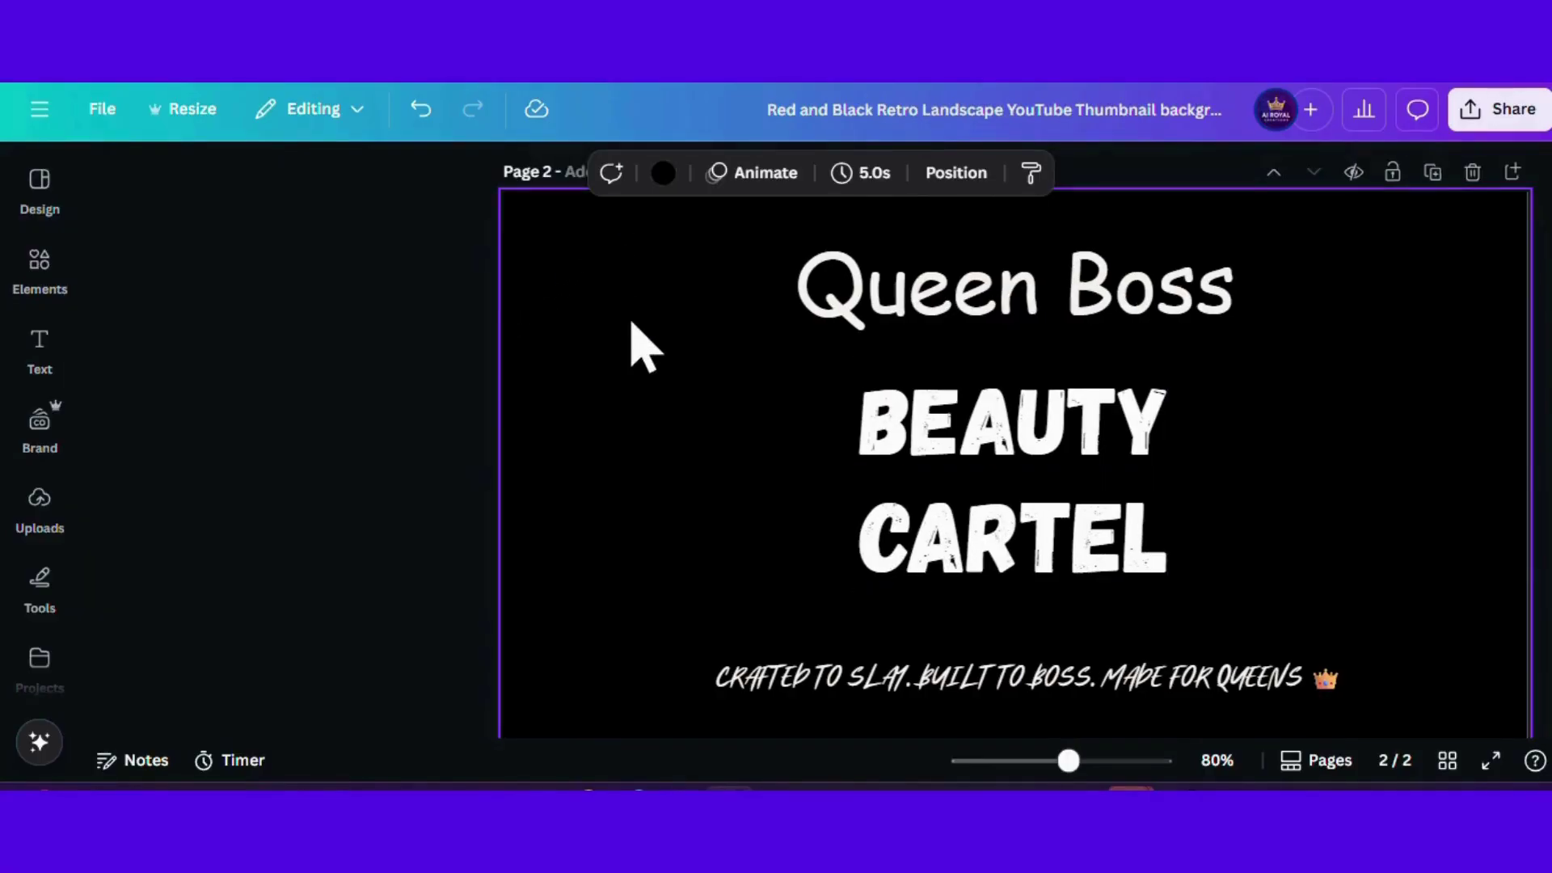
Step: Copy the tagline's Majesty script style onto the Queen Boss text
{"action": "left_click", "coordinate": [722, 699]}
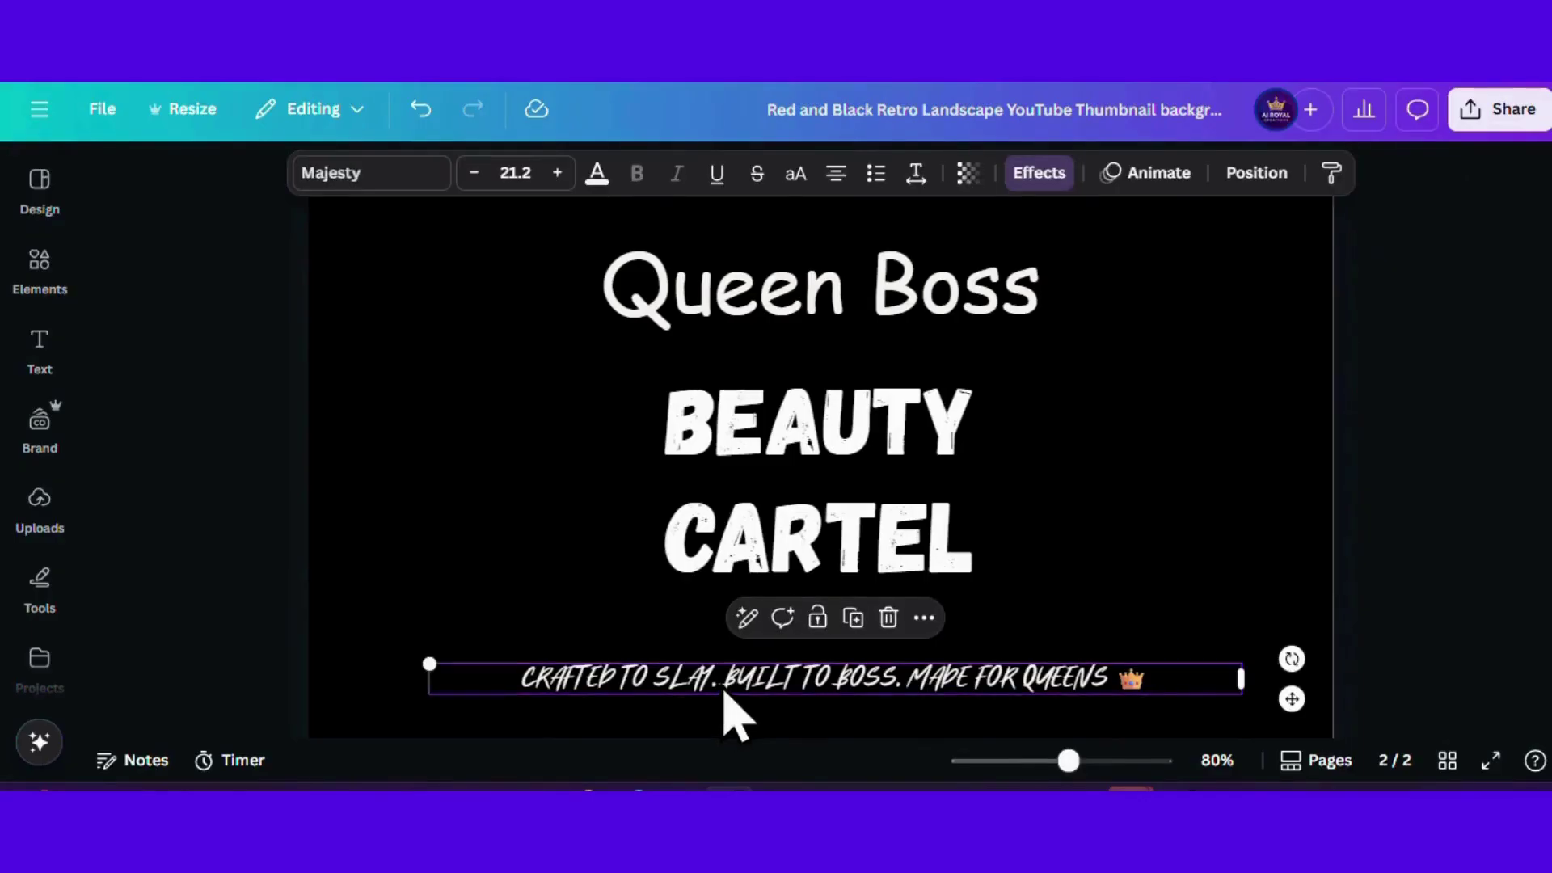
{"action": "right_click", "coordinate": [722, 711]}
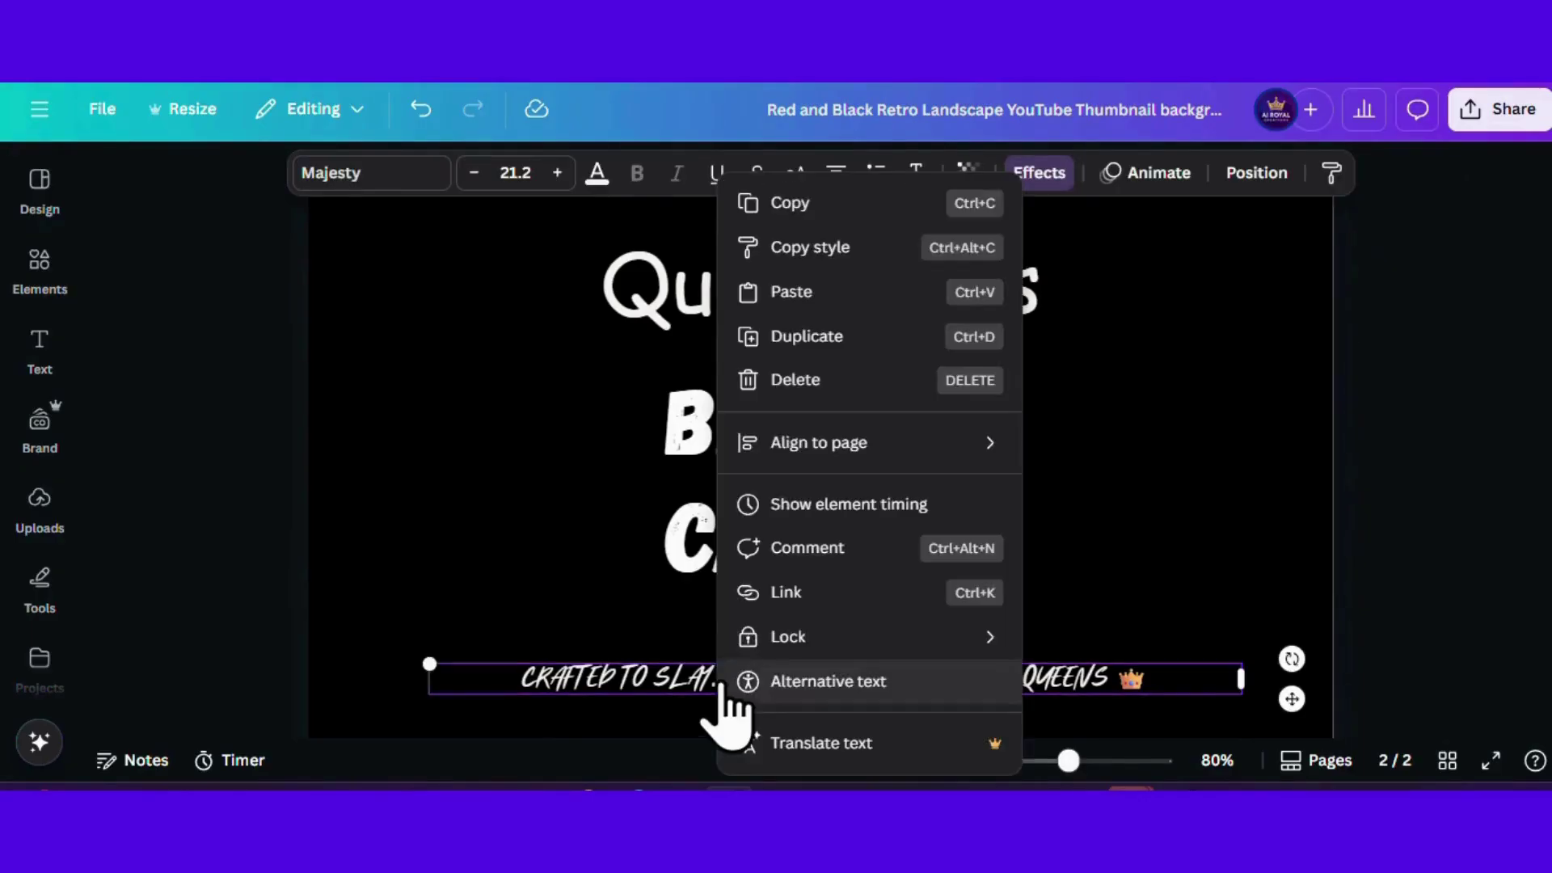
{"action": "left_click", "coordinate": [811, 249]}
{"action": "left_click", "coordinate": [753, 286]}
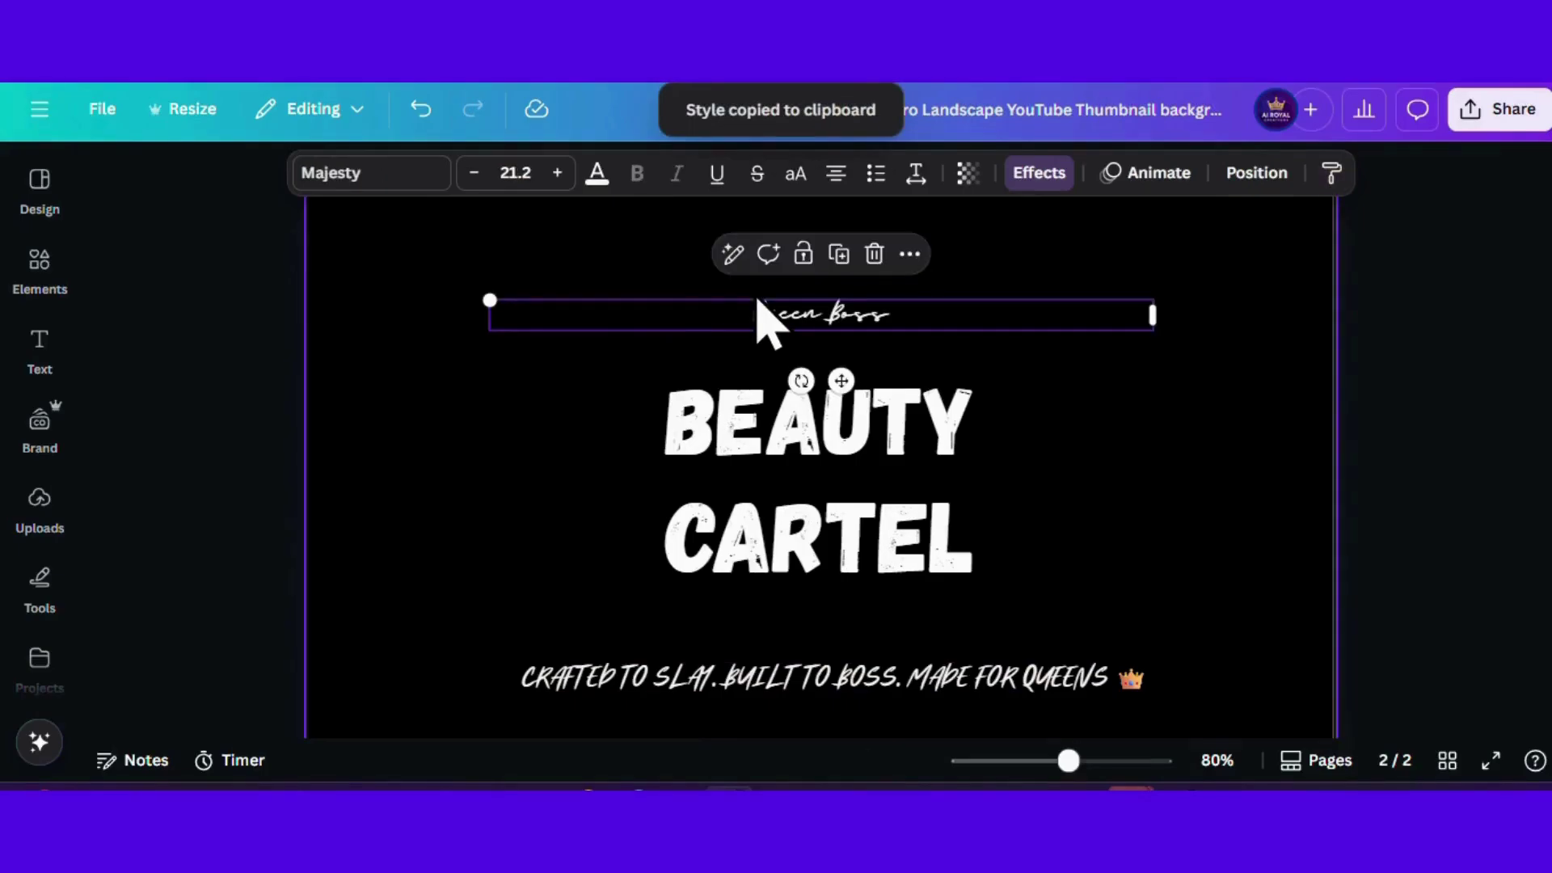
Step: Enlarge Queen Boss to size 32.6 and re-centre it above BEAUTY CARTEL
{"action": "left_click_drag", "start_coordinate": [481, 291], "coordinate": [301, 218]}
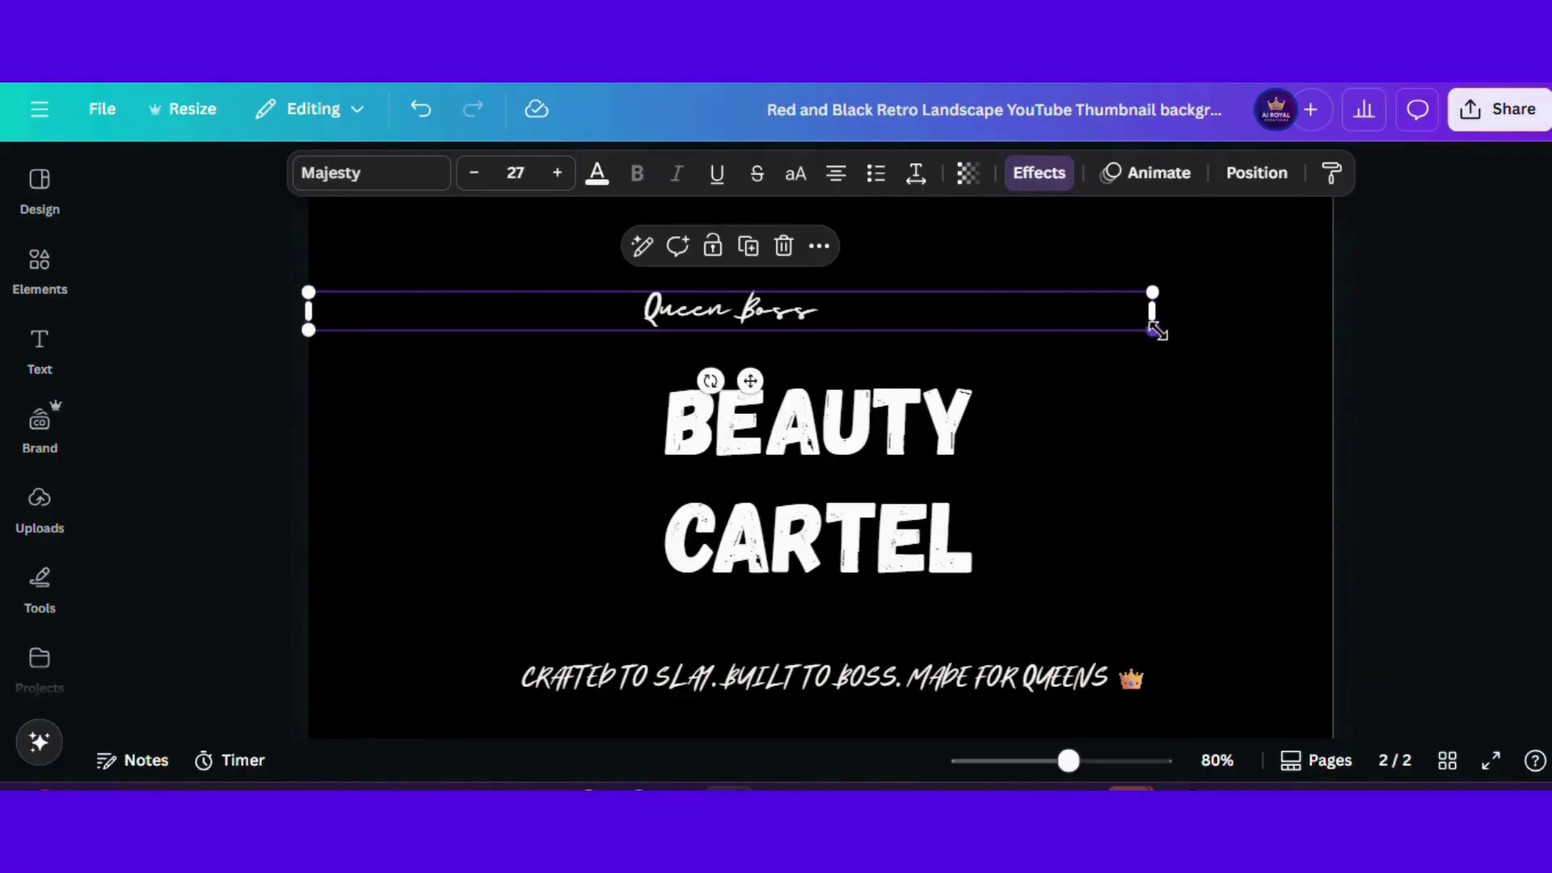
{"action": "left_click_drag", "start_coordinate": [1158, 331], "coordinate": [1319, 395]}
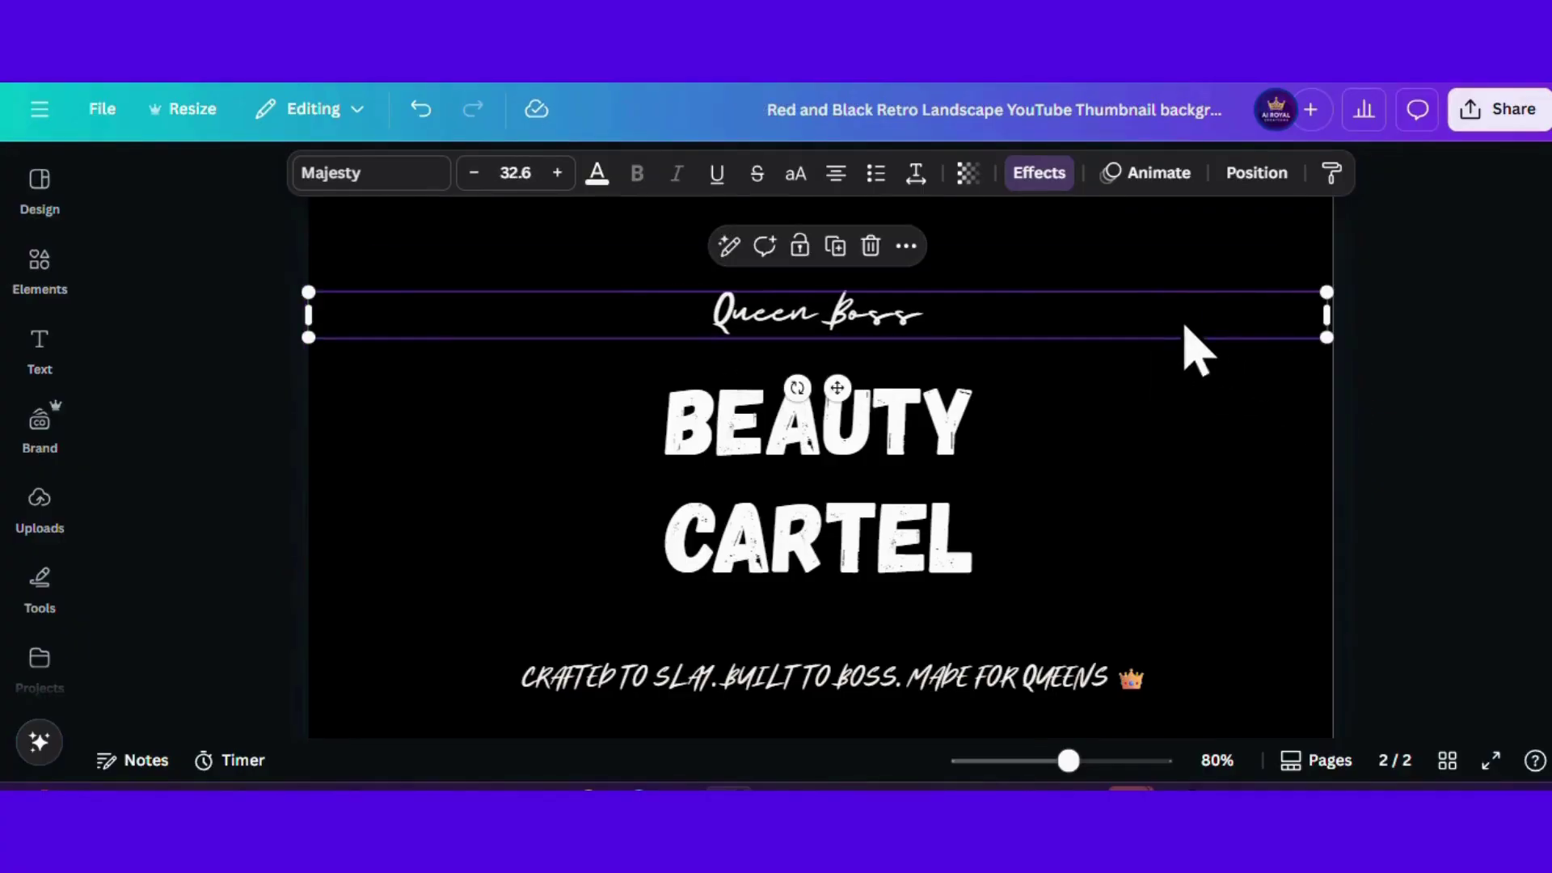
{"action": "left_click_drag", "start_coordinate": [1159, 318], "coordinate": [1148, 309]}
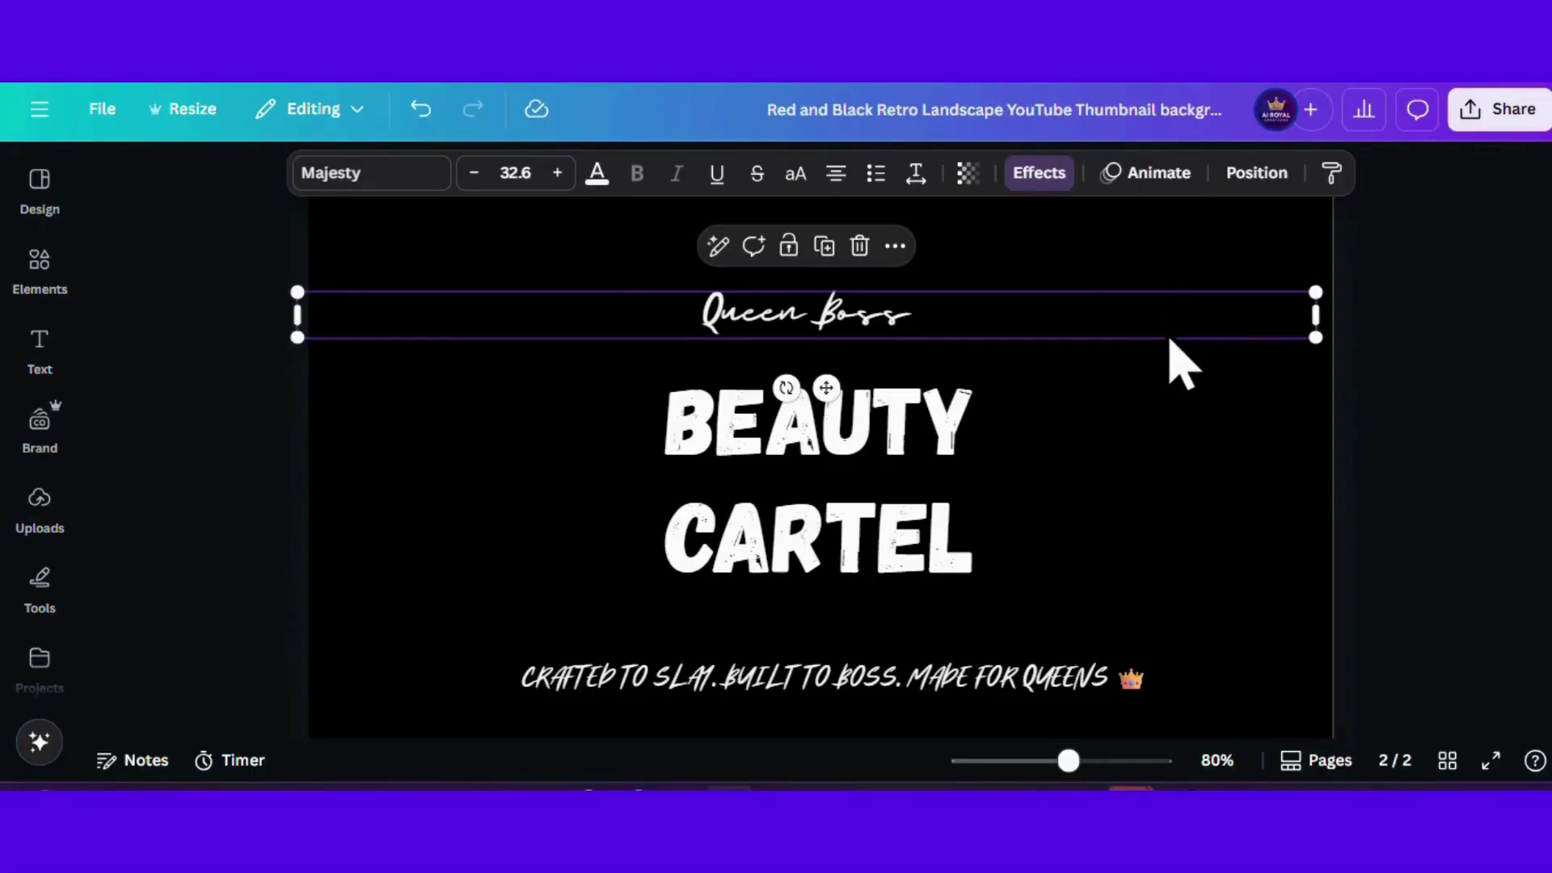
{"action": "left_click", "coordinate": [1176, 408]}
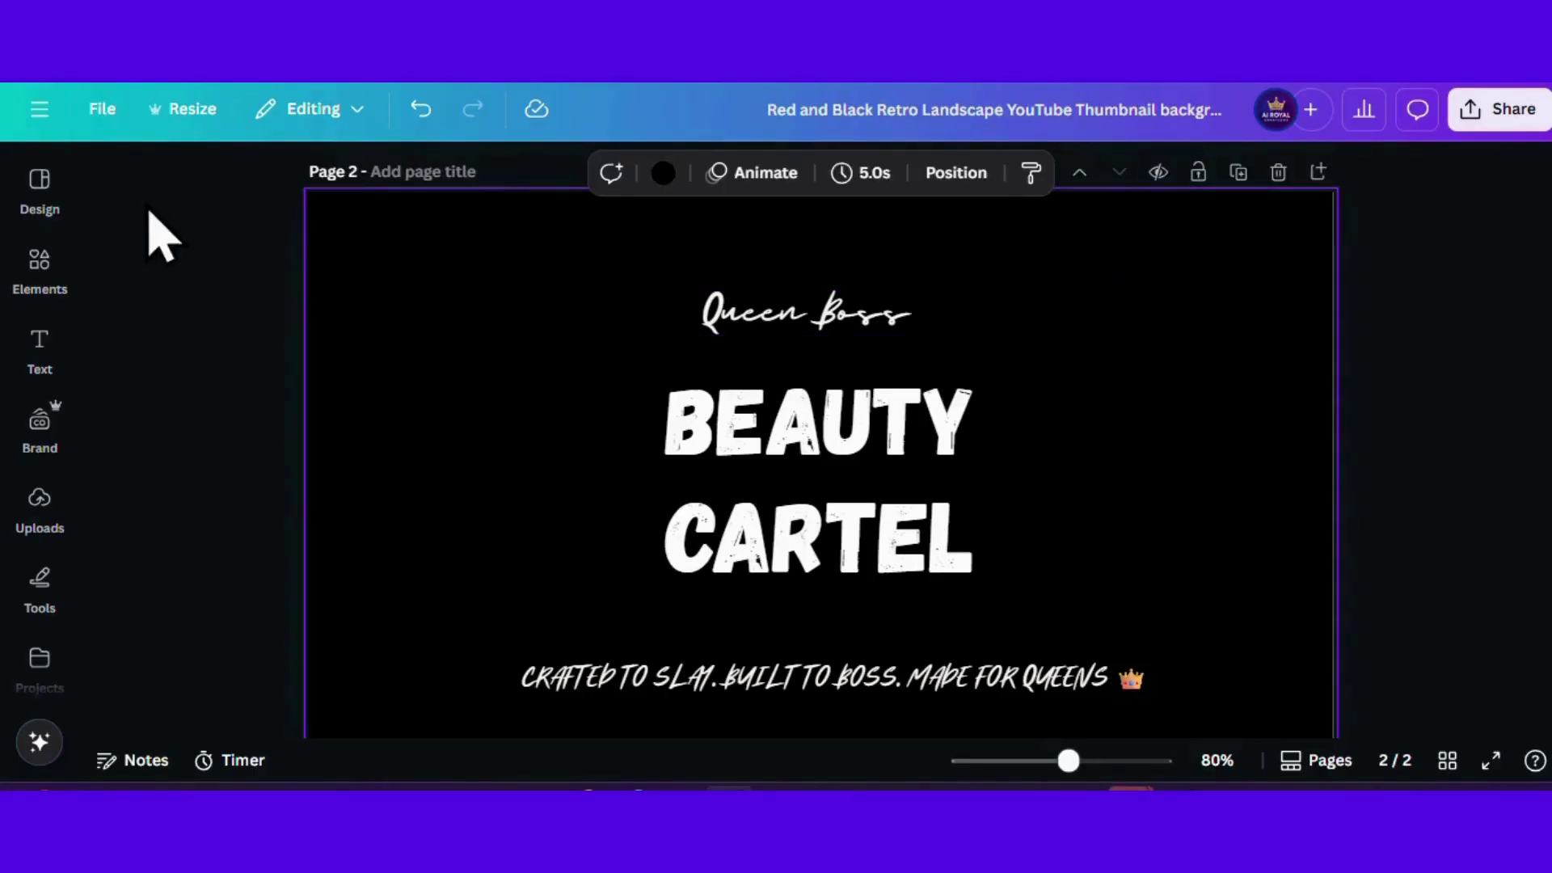
Step: Apply the Roxborough style combination and shuffle its colours
{"action": "left_click", "coordinate": [39, 182]}
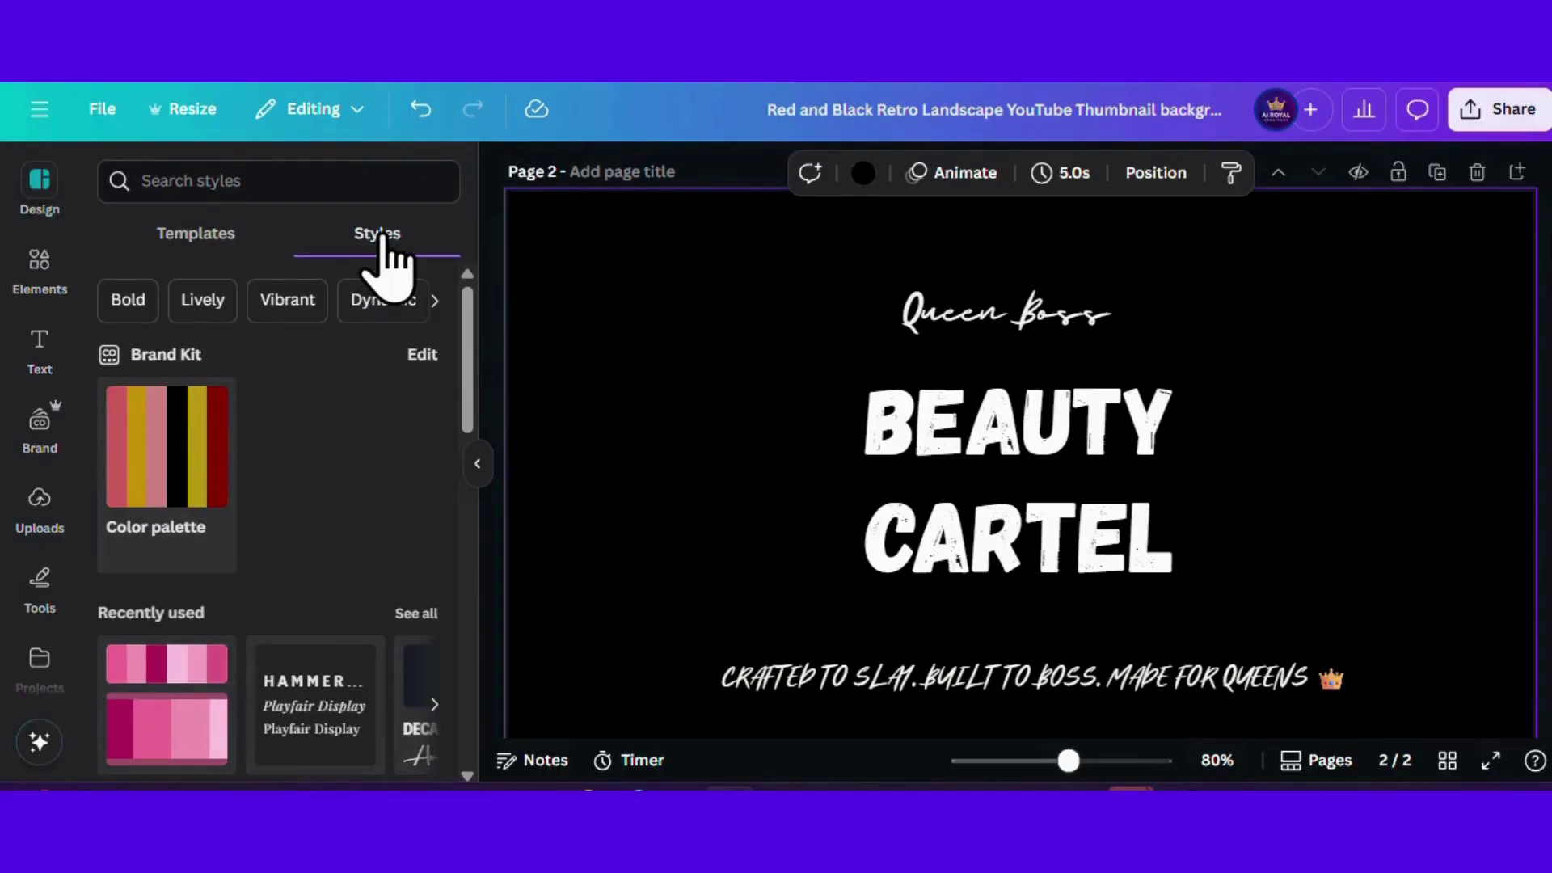
{"action": "scroll", "coordinate": [331, 428], "scroll_direction": "down", "scroll_amount": 8}
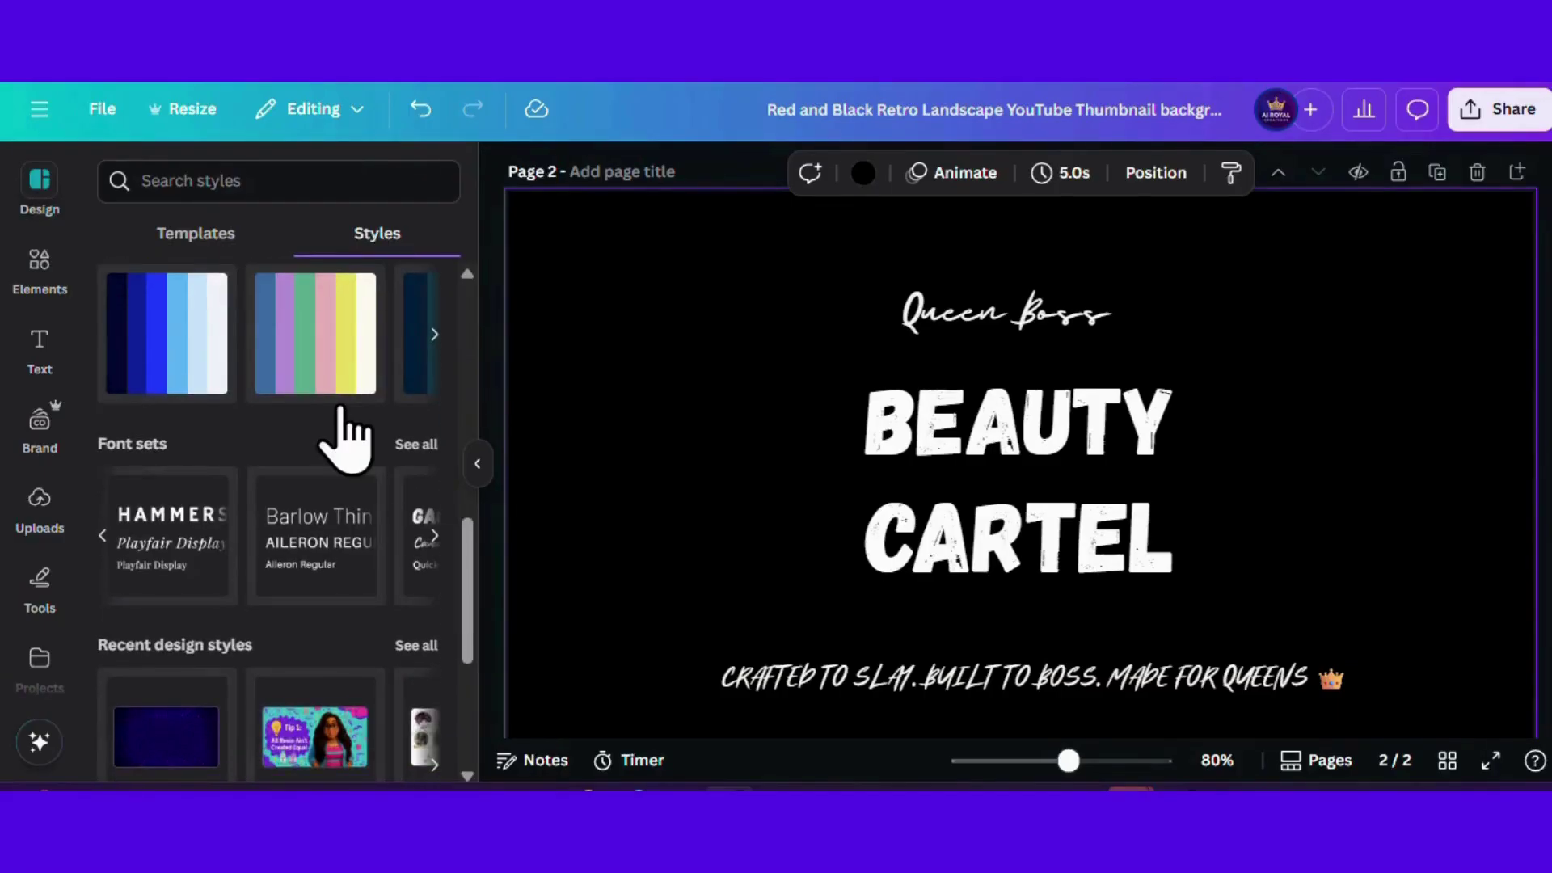
{"action": "scroll", "coordinate": [340, 408], "scroll_direction": "up", "scroll_amount": 3}
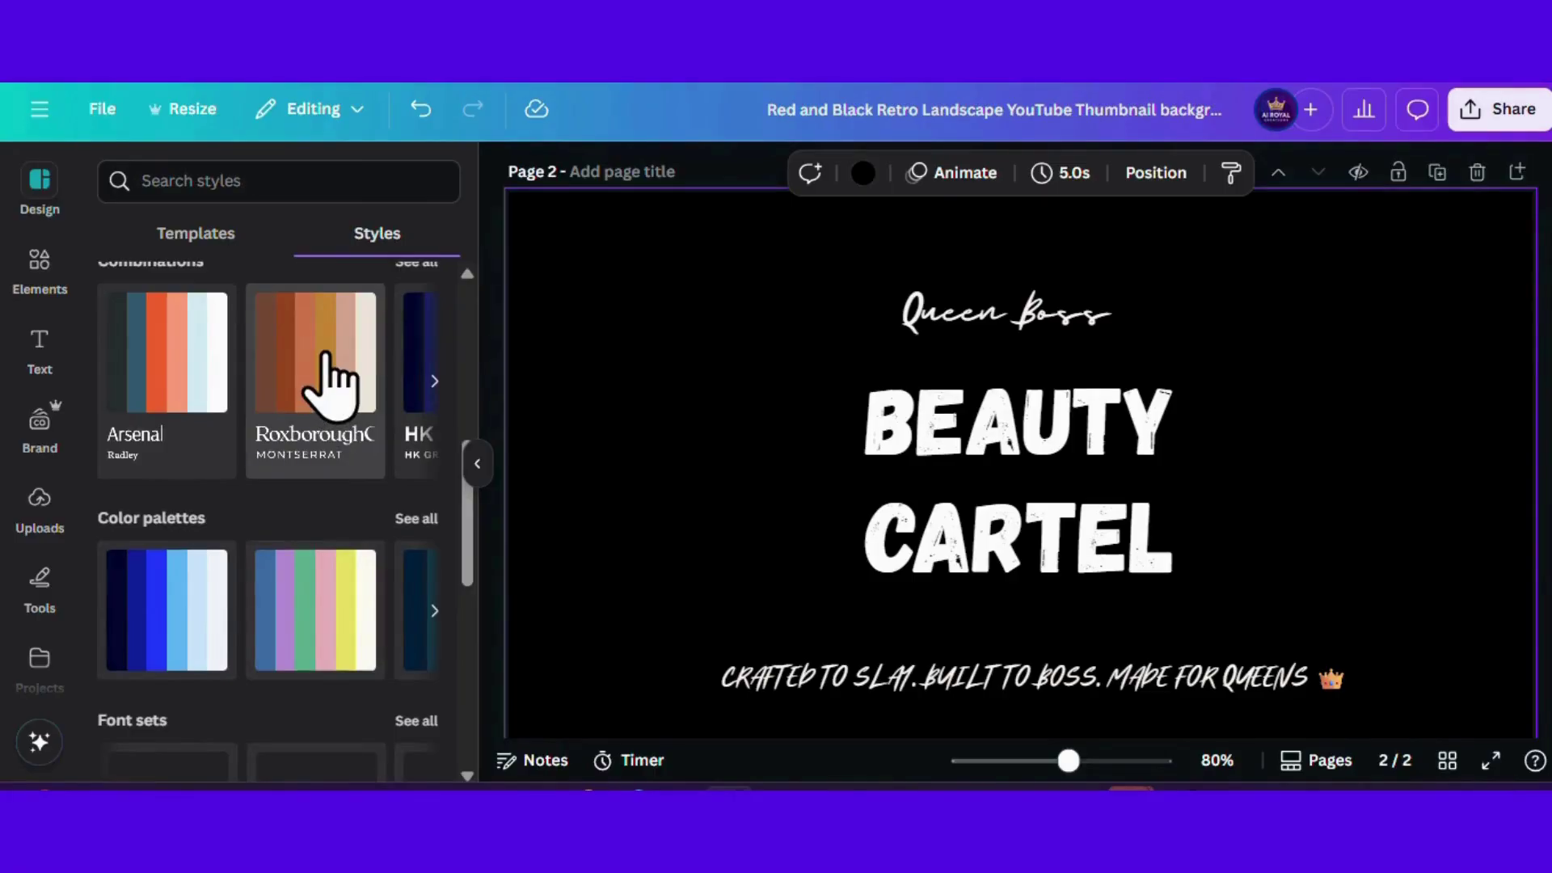
{"action": "left_click", "coordinate": [330, 380]}
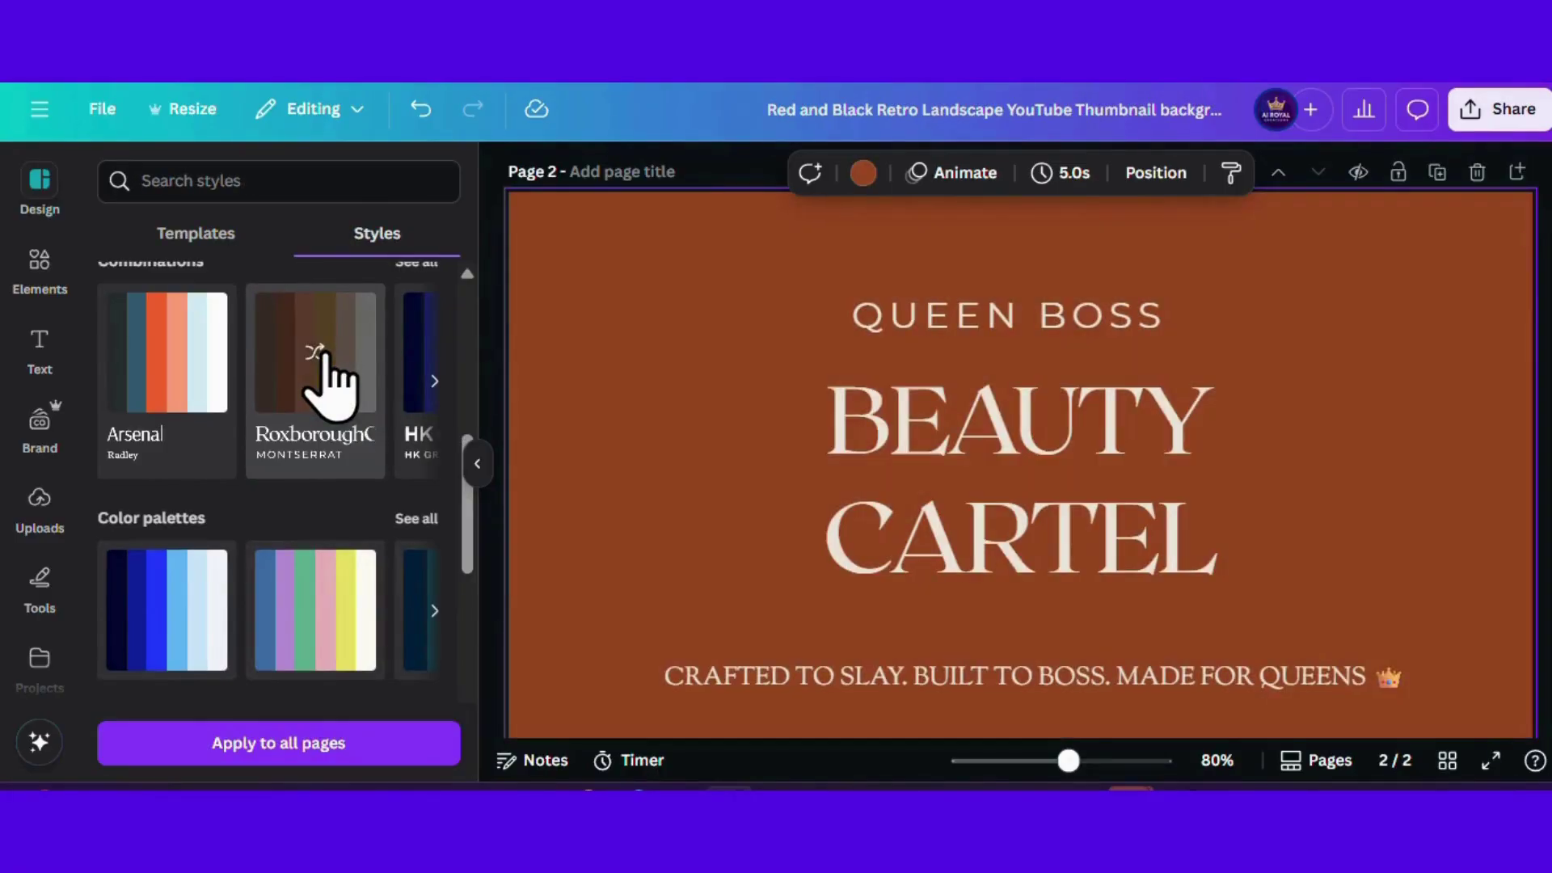
{"action": "scroll", "coordinate": [340, 380], "scroll_direction": "down", "scroll_amount": 2}
{"action": "scroll", "coordinate": [340, 380], "scroll_direction": "up", "scroll_amount": 2}
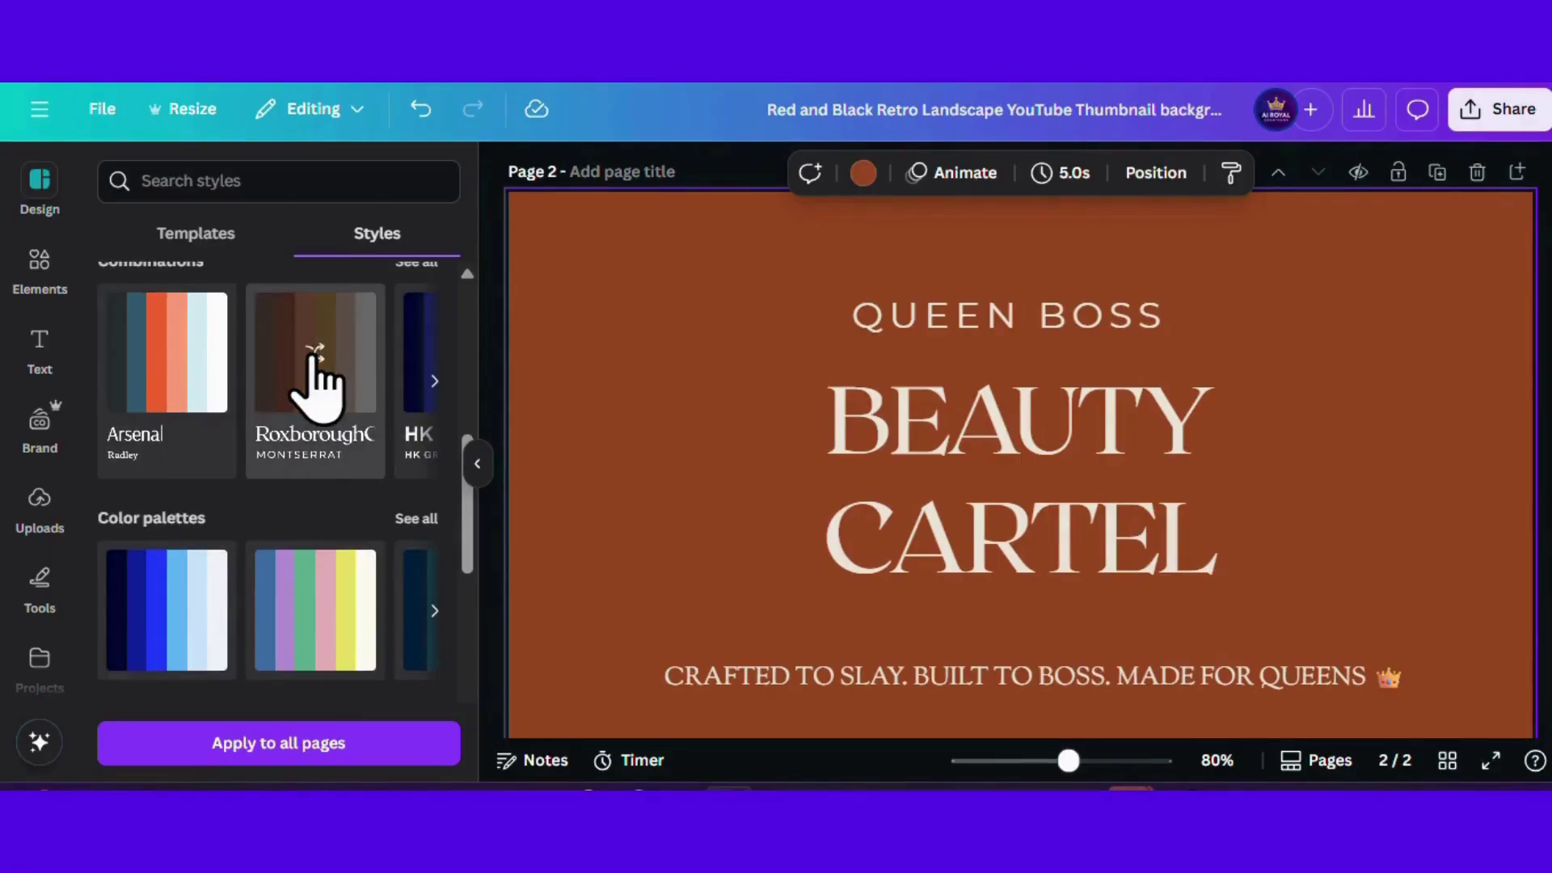
{"action": "left_click", "coordinate": [321, 363]}
Step: Apply the GAGALIN font set (Gagalin, Caveat, Quicksand) to the page
{"action": "scroll", "coordinate": [315, 372], "scroll_direction": "down", "scroll_amount": 1}
{"action": "scroll", "coordinate": [319, 396], "scroll_direction": "down", "scroll_amount": 3}
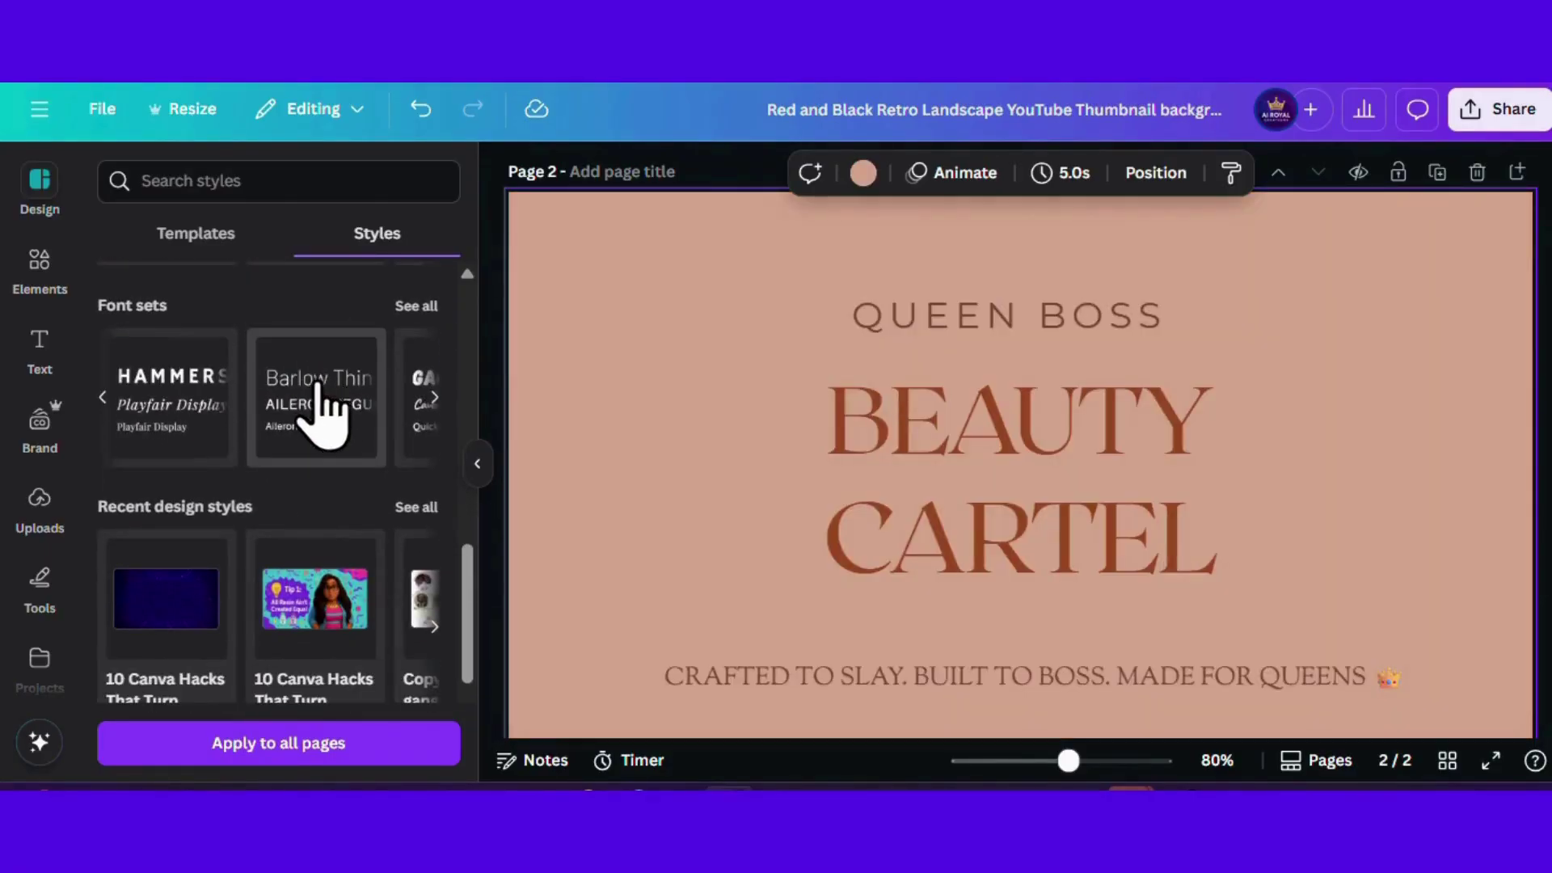
{"action": "left_click", "coordinate": [434, 401]}
{"action": "left_click", "coordinate": [188, 409]}
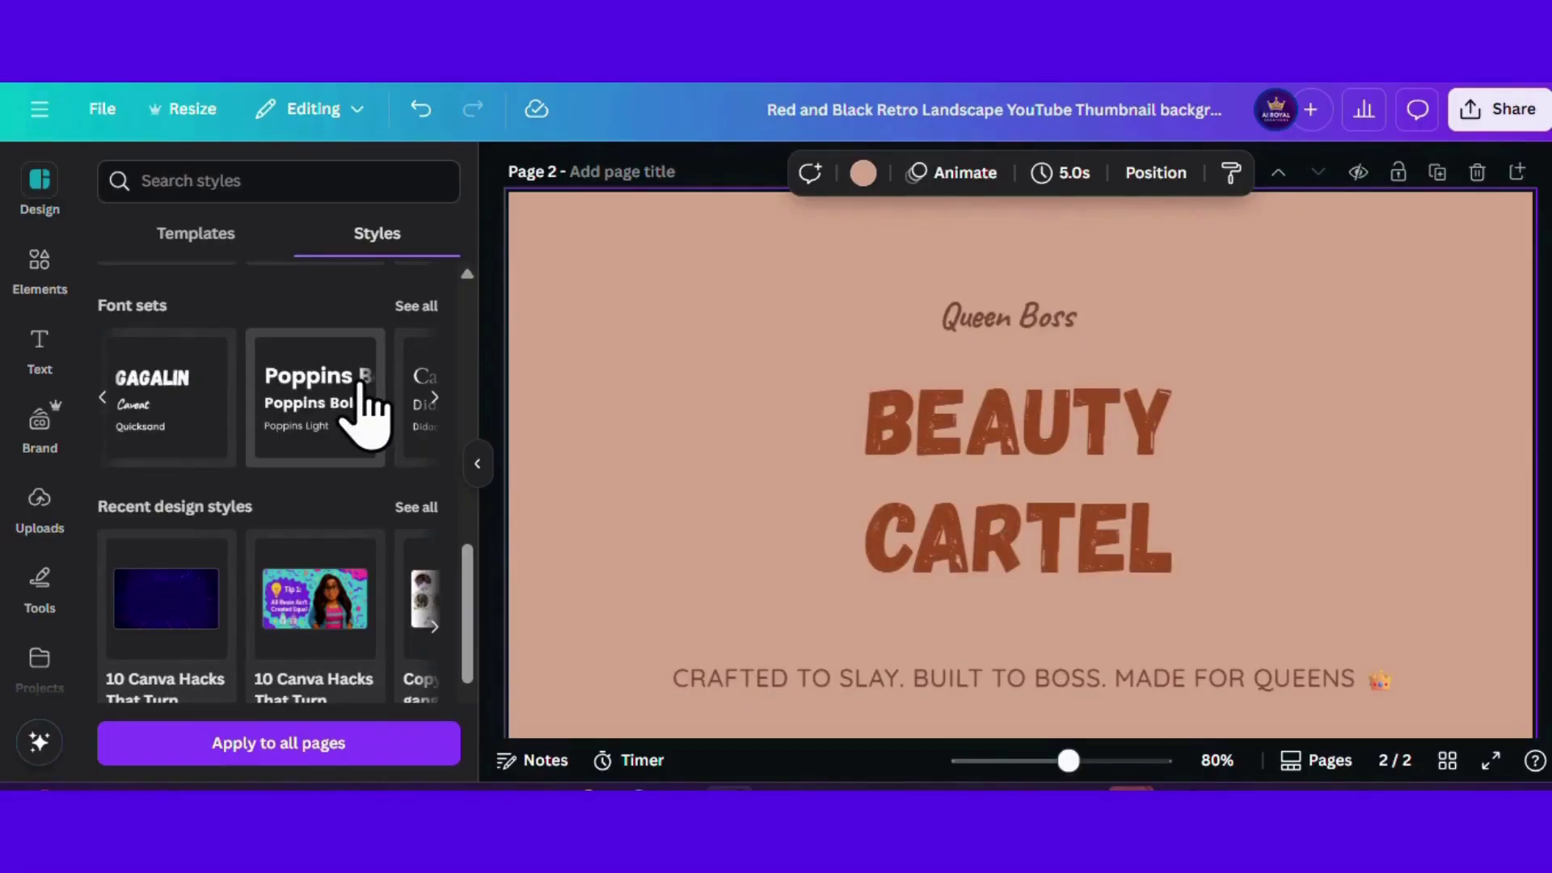
Step: Add the uploaded pink palette image, shrink it and apply its colours to the page
{"action": "left_click", "coordinate": [39, 505]}
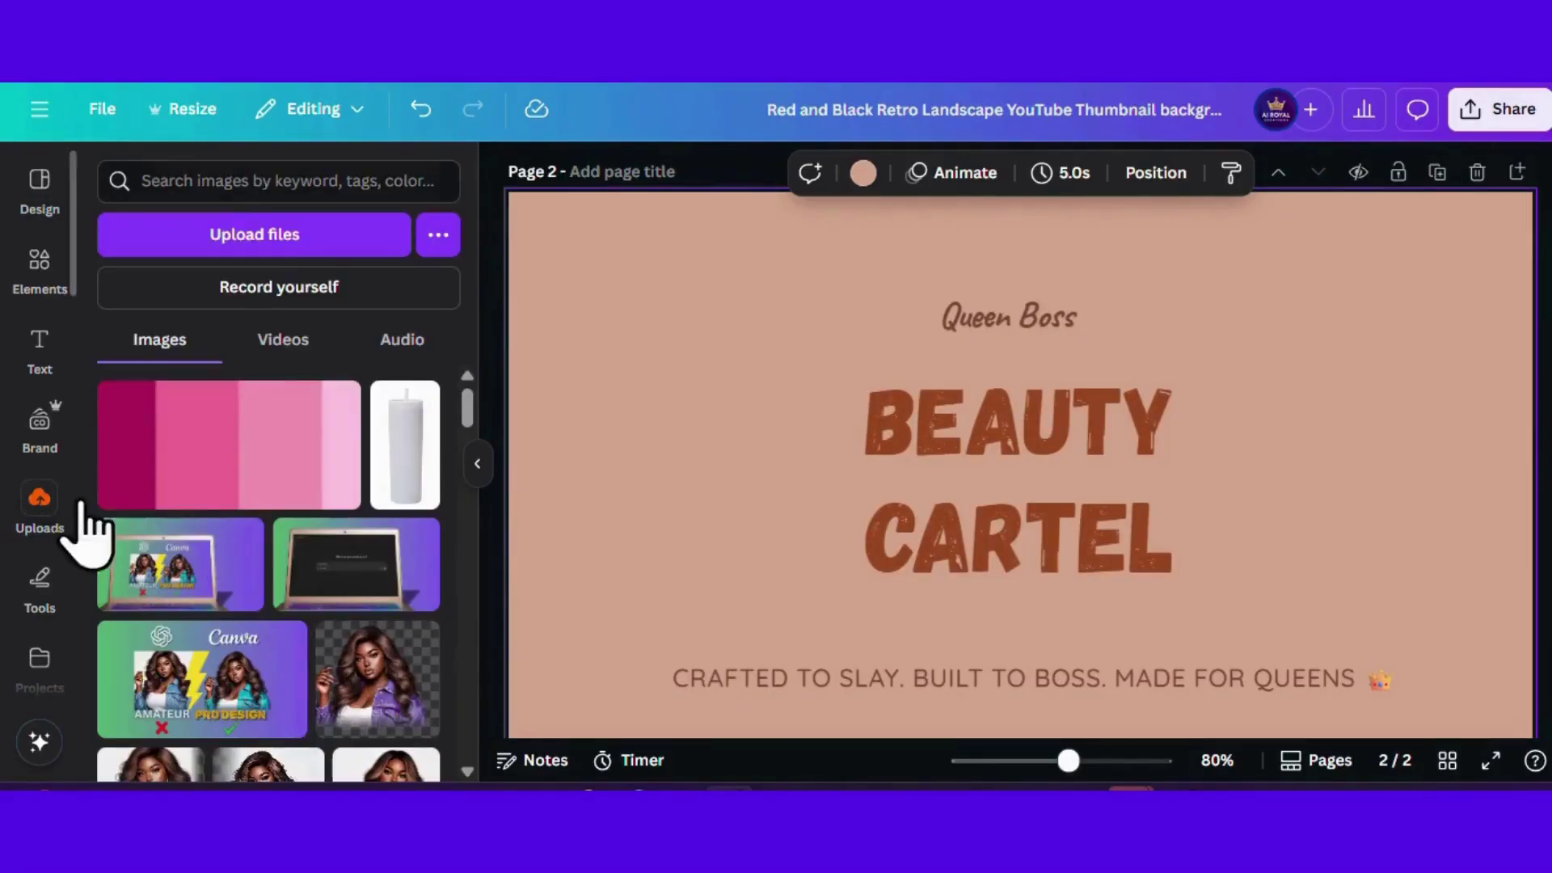
{"action": "left_click", "coordinate": [202, 477]}
{"action": "left_click_drag", "start_coordinate": [1240, 485], "coordinate": [977, 312]}
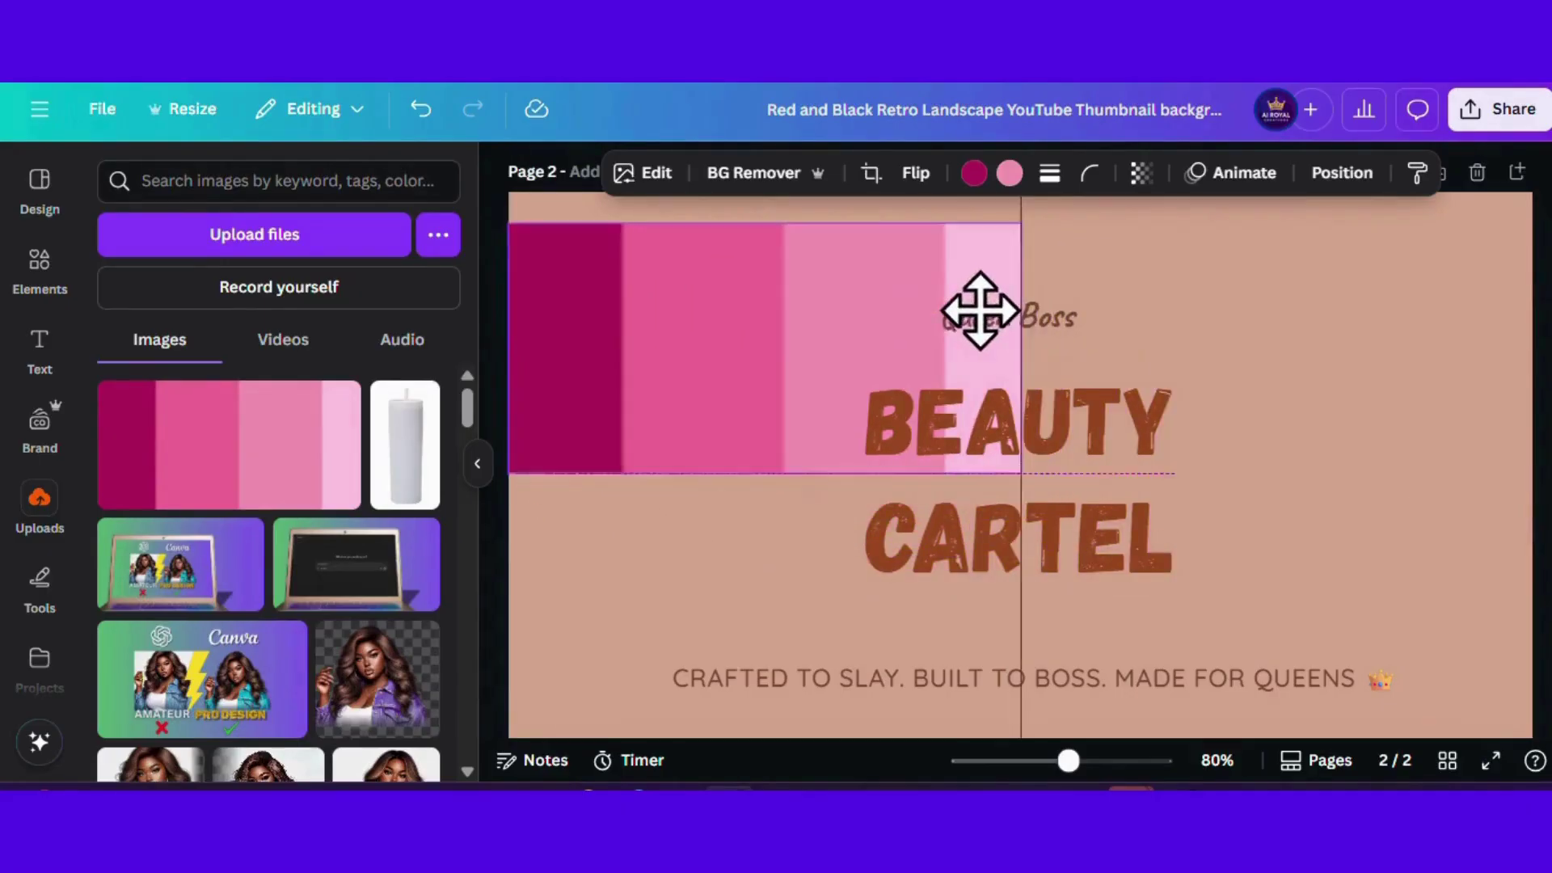
{"action": "left_click_drag", "start_coordinate": [1016, 457], "coordinate": [792, 348]}
{"action": "right_click", "coordinate": [679, 270]}
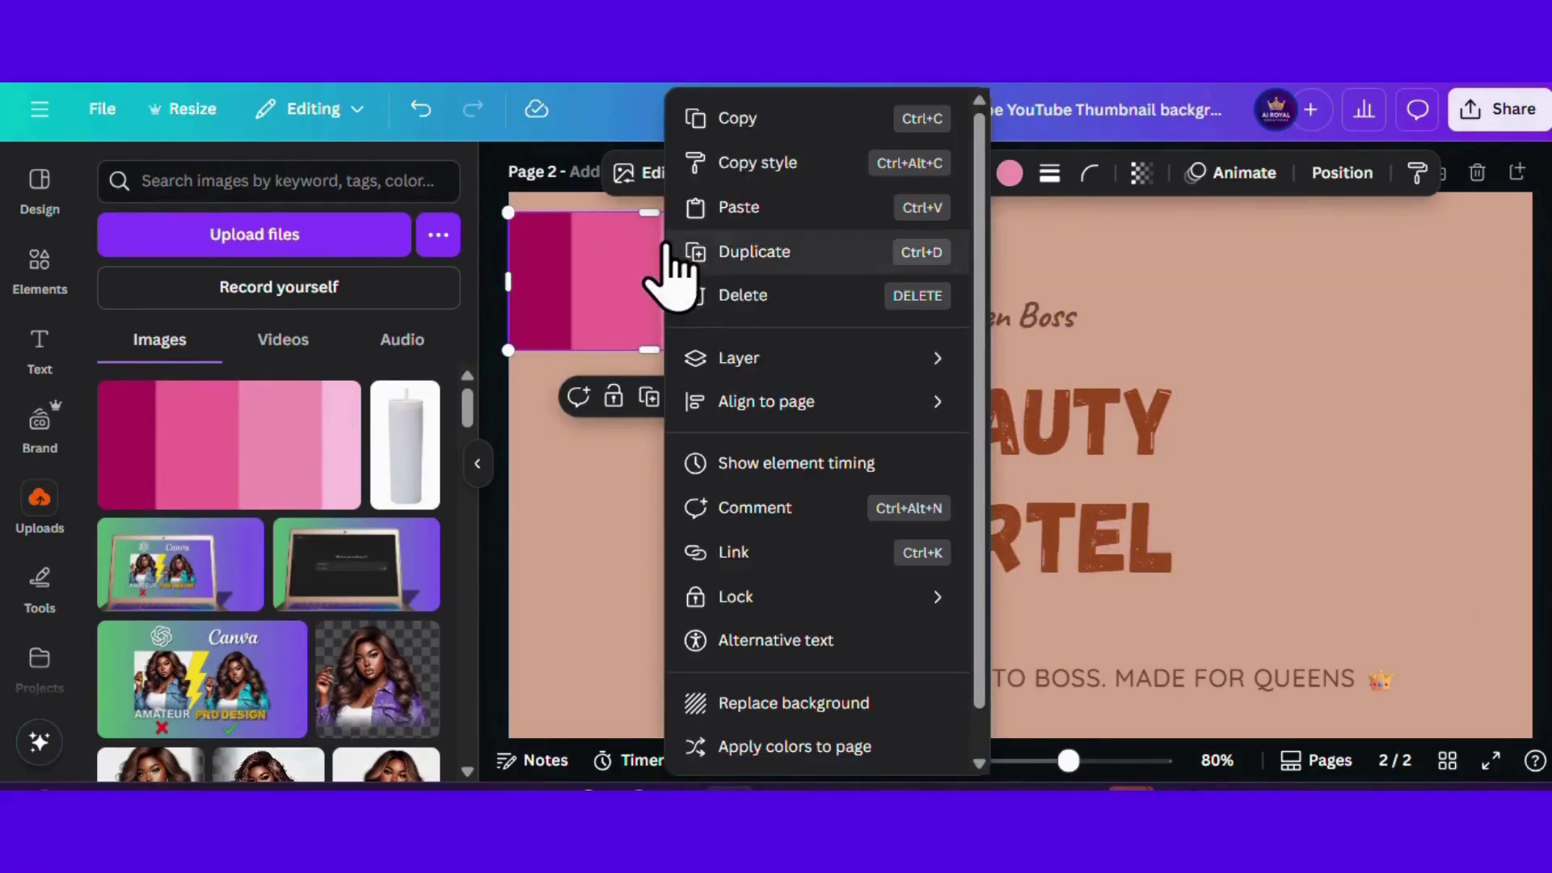
{"action": "left_click", "coordinate": [811, 752]}
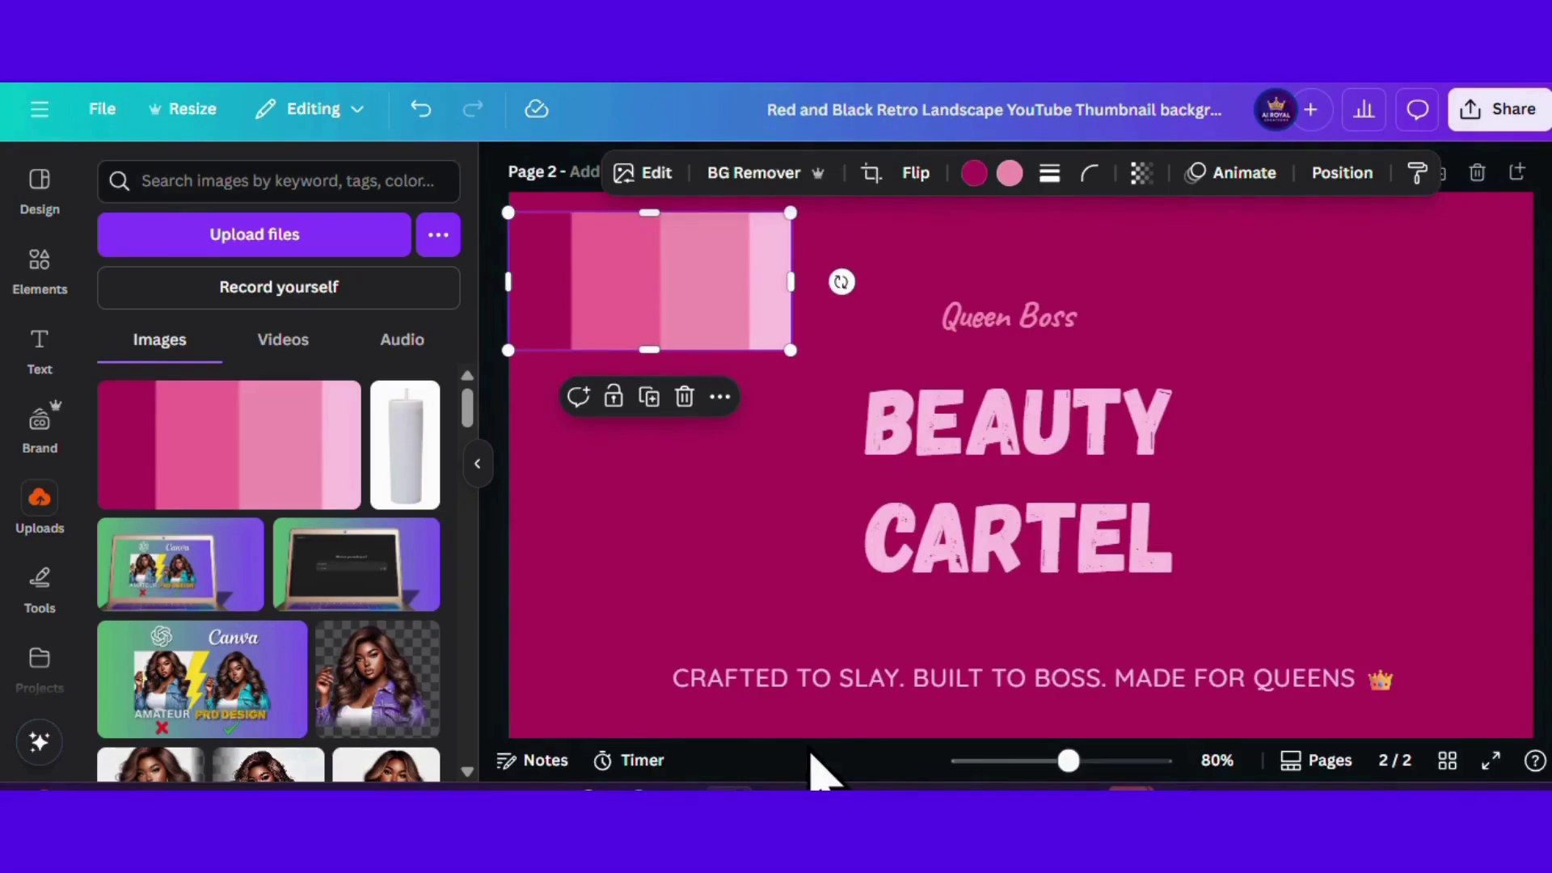
Step: Delete the palette image and apply the Brand Kit colour palette
{"action": "left_click", "coordinate": [684, 396]}
{"action": "left_click", "coordinate": [26, 212]}
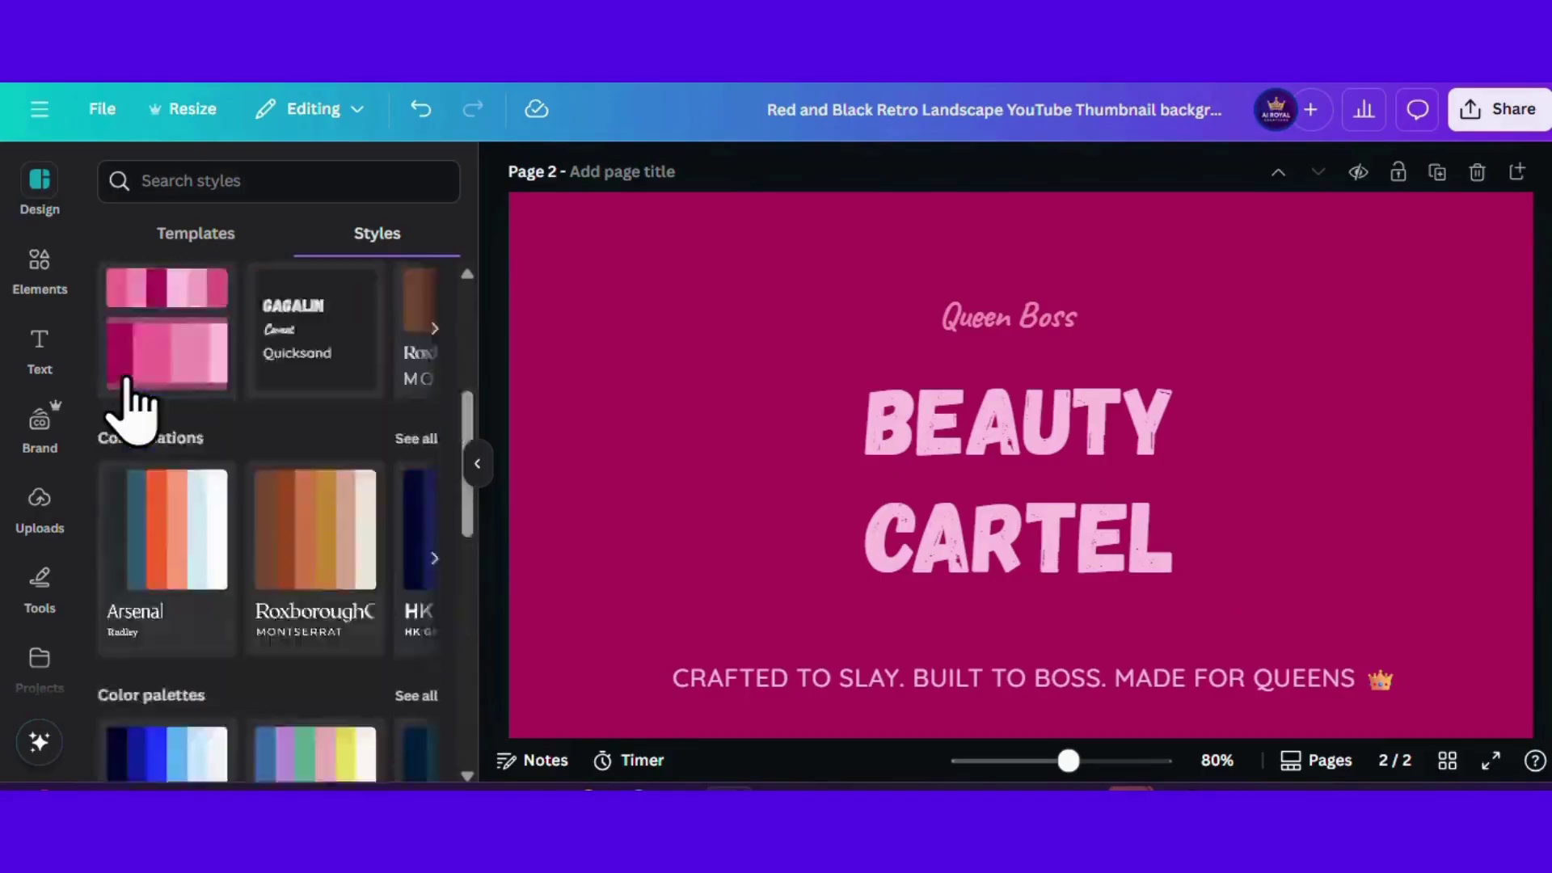
{"action": "left_click", "coordinate": [121, 444]}
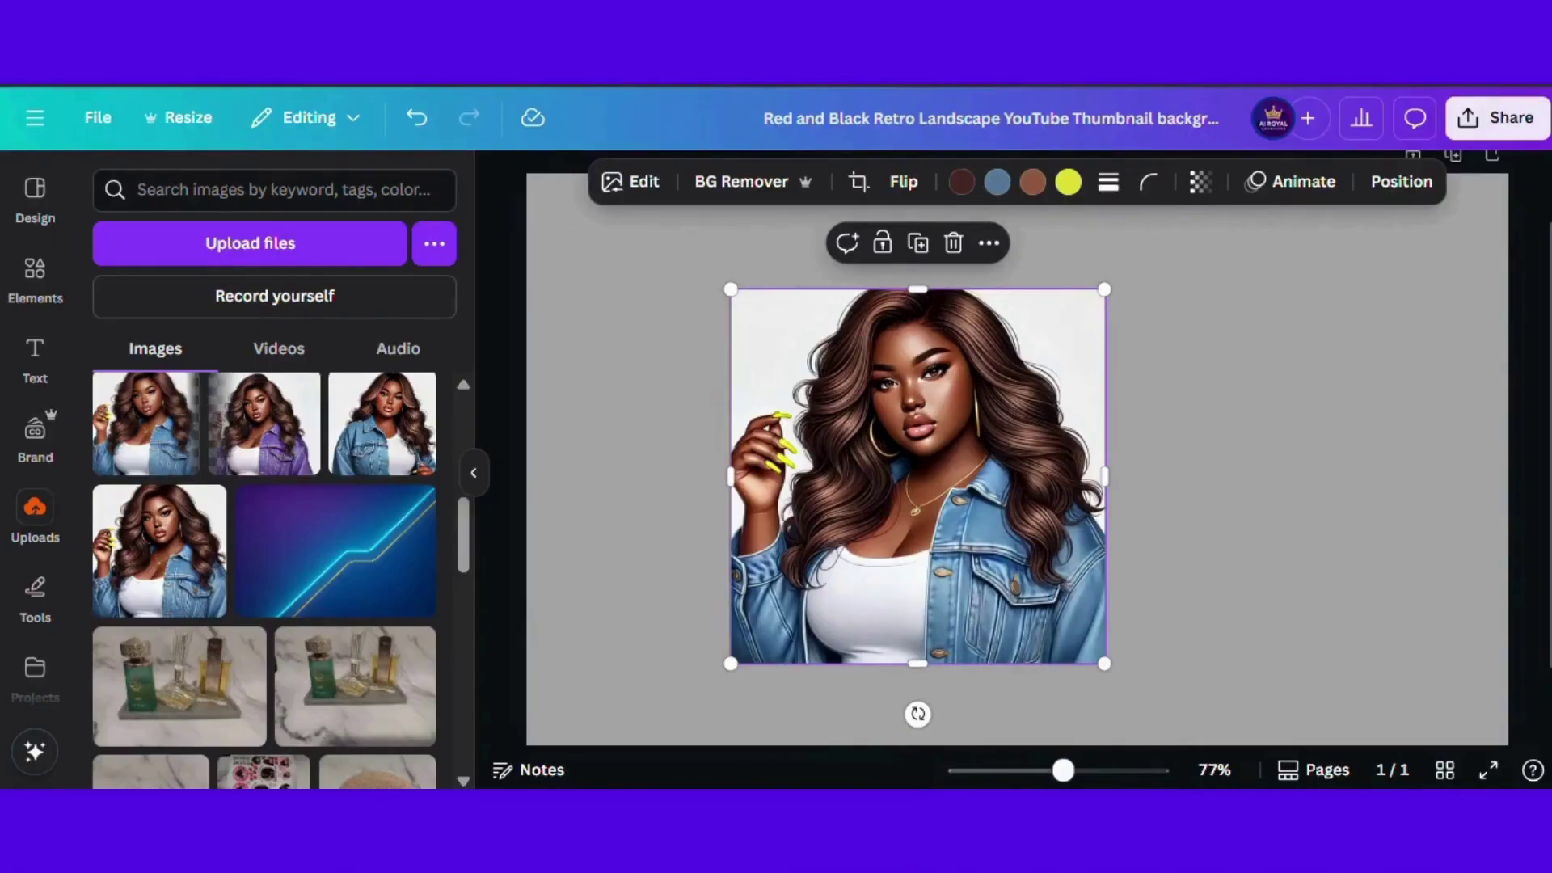
Step: Move the denim-jacket portrait lower-left and enlarge it to about 6.3 × 6.3 against the left edge
{"action": "left_click", "coordinate": [1533, 461]}
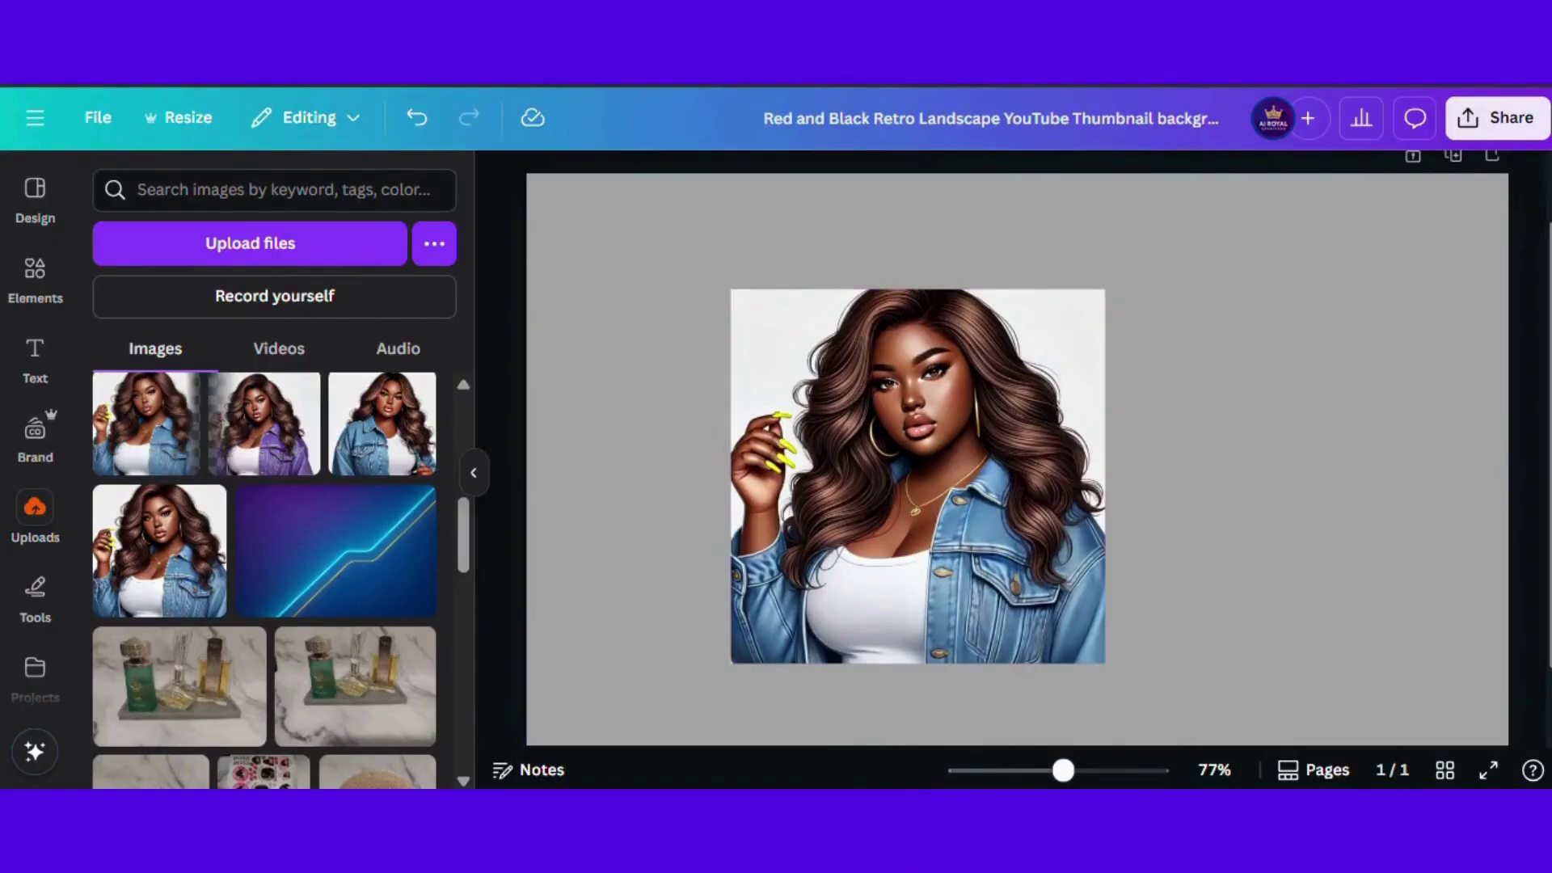
{"action": "left_click_drag", "start_coordinate": [996, 420], "coordinate": [793, 495]}
{"action": "left_click_drag", "start_coordinate": [899, 373], "coordinate": [1092, 283]}
{"action": "left_click_drag", "start_coordinate": [844, 437], "coordinate": [852, 434]}
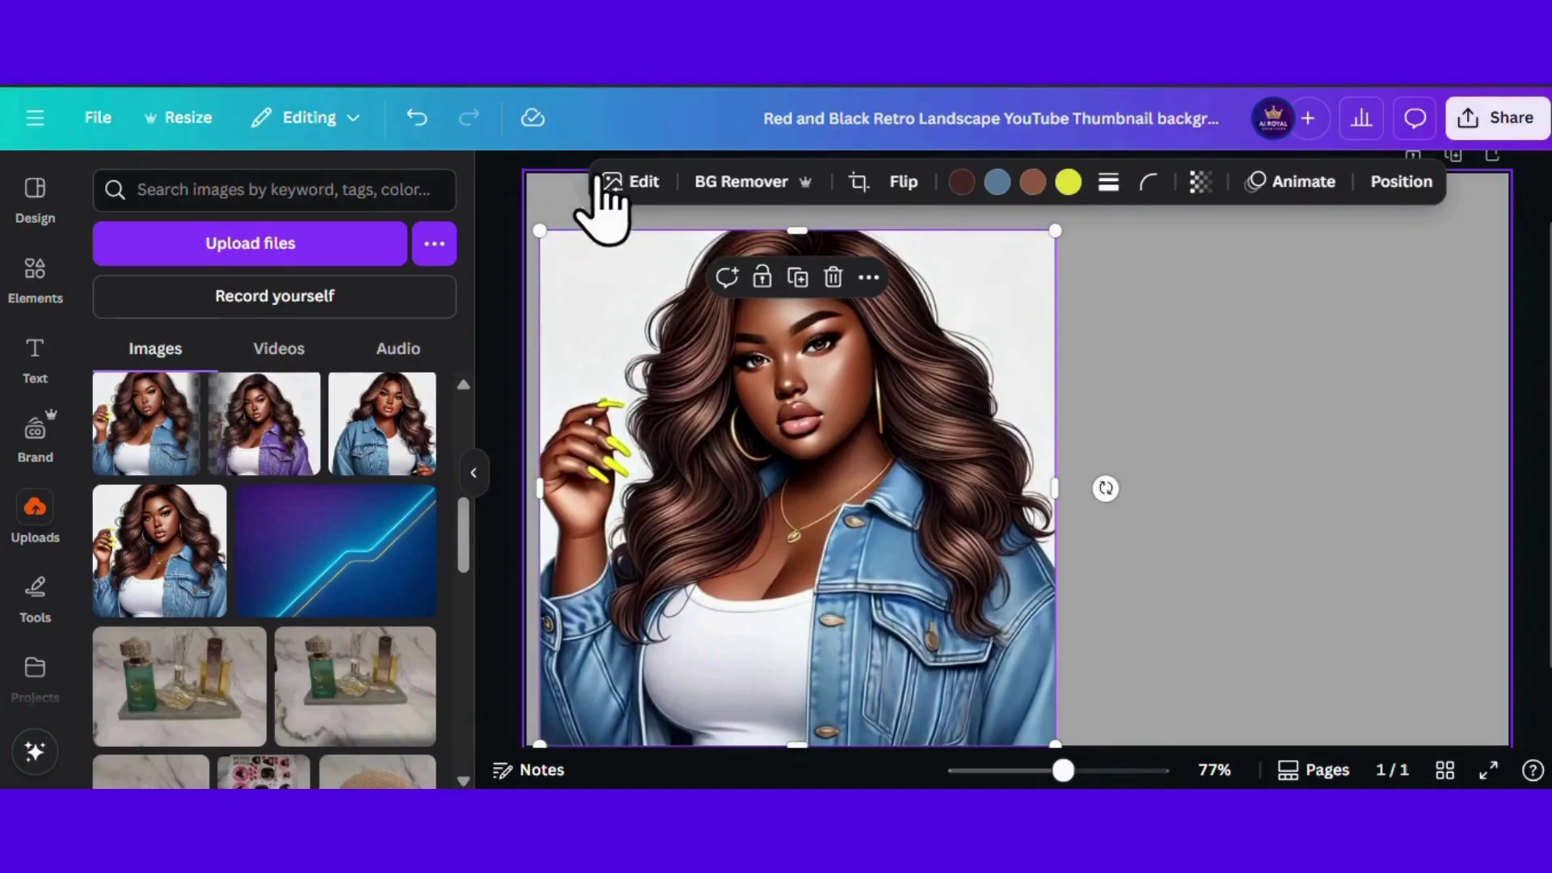
Step: Run Magic Expand on the woman picture with the Whole Page option
{"action": "left_click", "coordinate": [635, 185]}
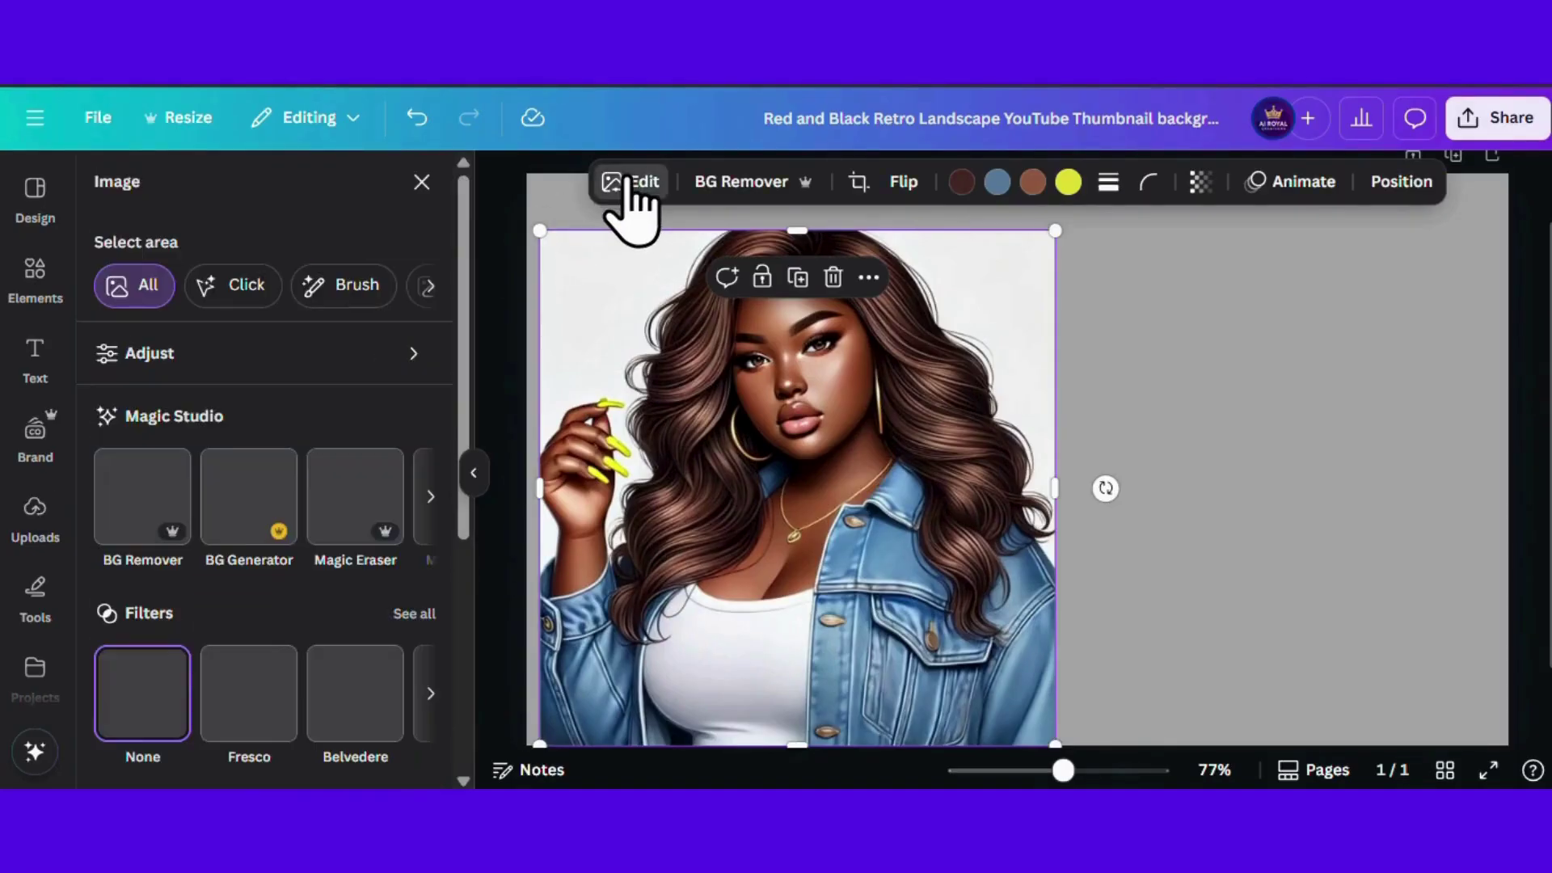
{"action": "left_click", "coordinate": [432, 499]}
{"action": "left_click", "coordinate": [432, 500]}
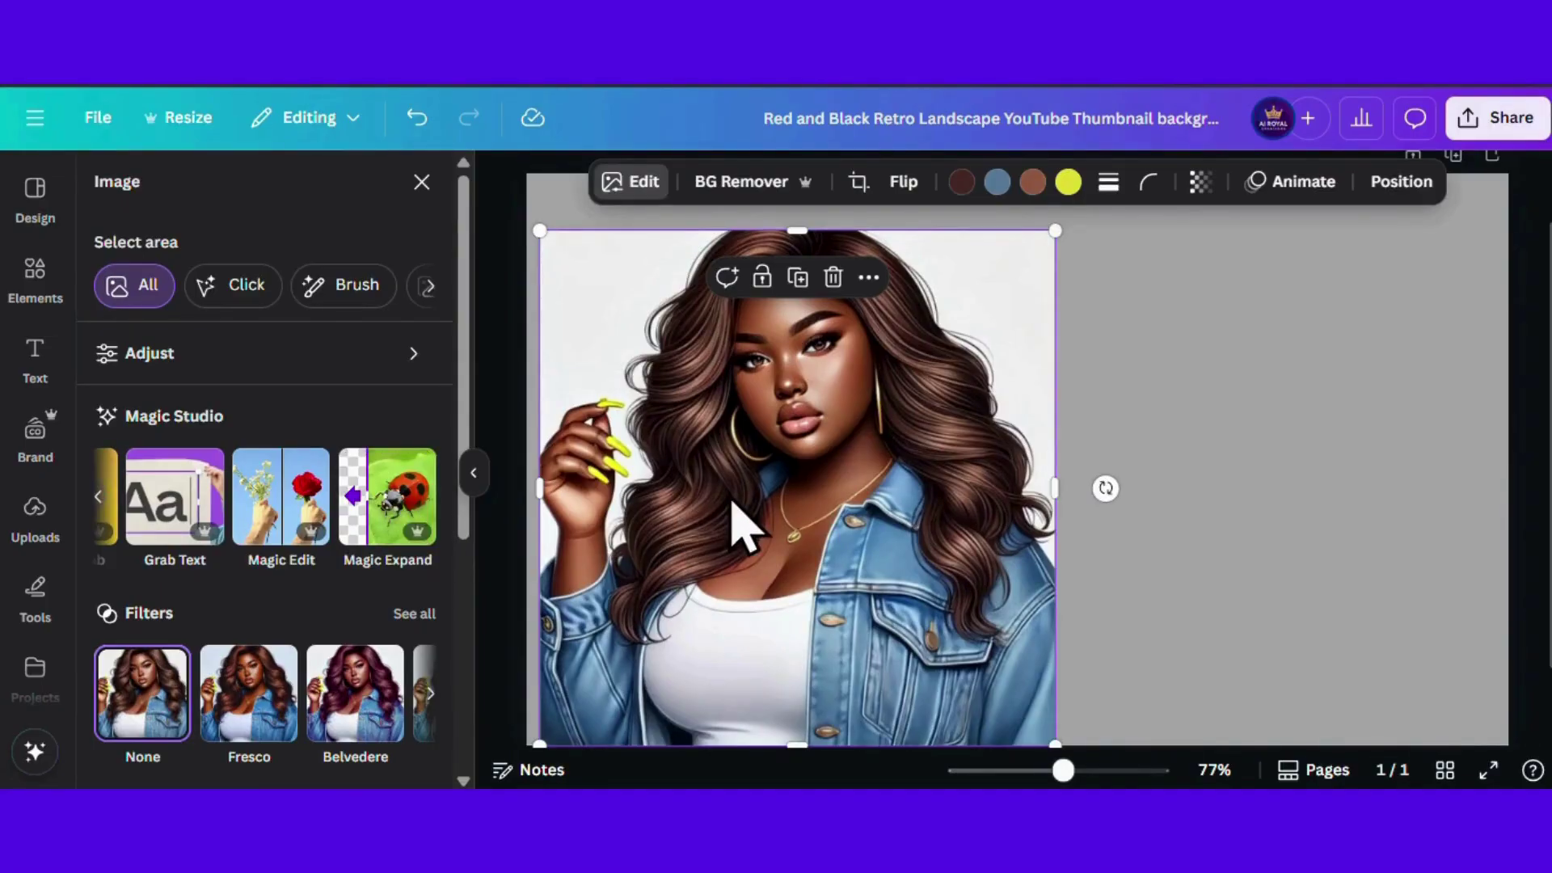
{"action": "left_click_drag", "start_coordinate": [731, 526], "coordinate": [762, 492]}
{"action": "left_click", "coordinate": [379, 505]}
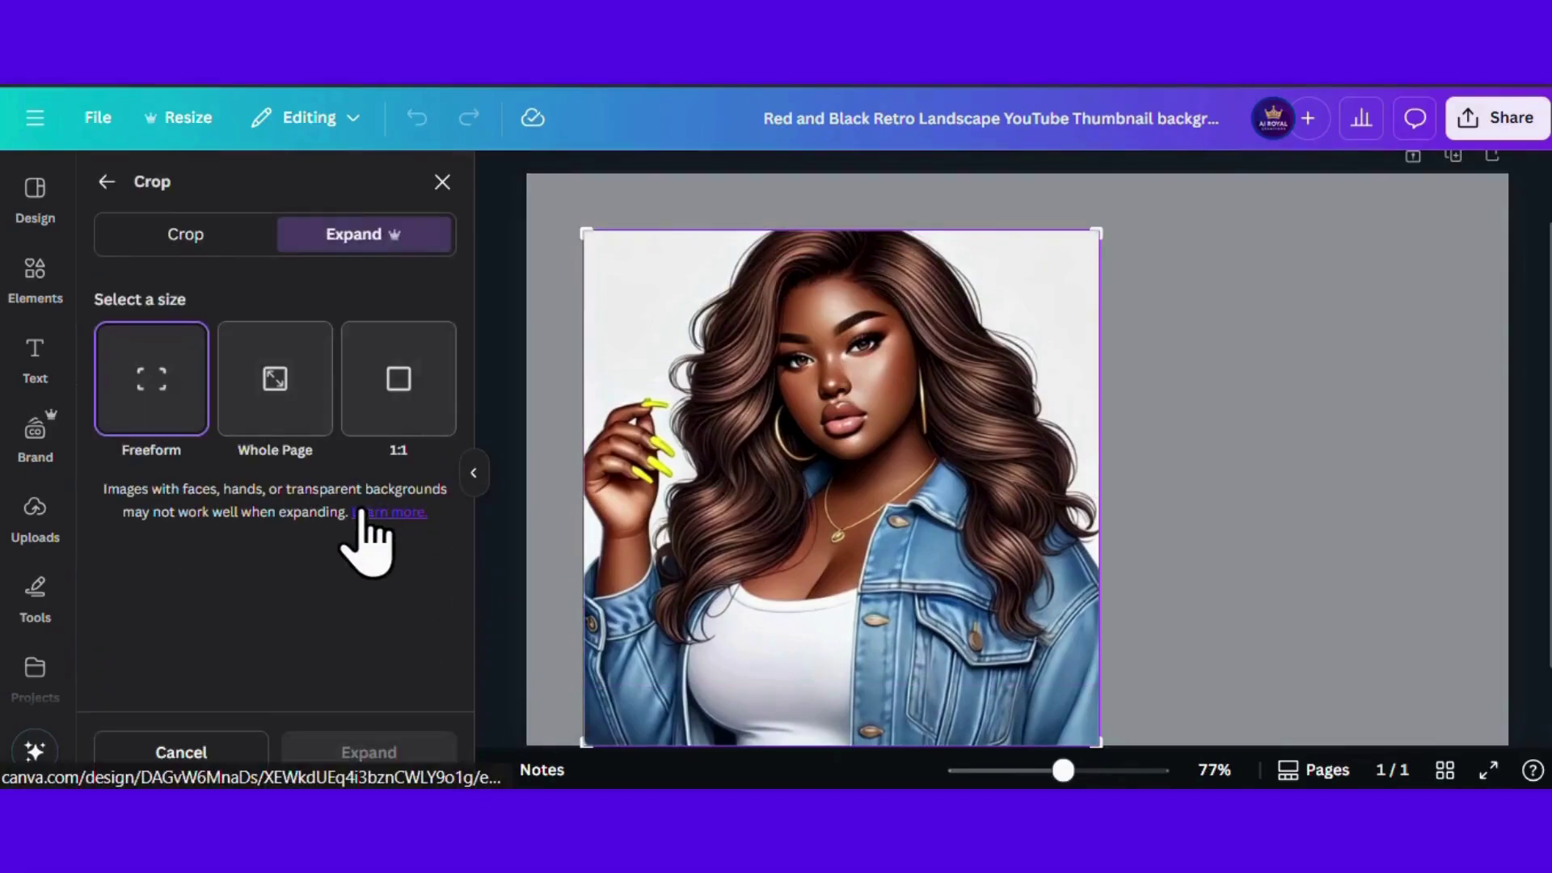
{"action": "left_click", "coordinate": [230, 380]}
{"action": "left_click", "coordinate": [367, 753]}
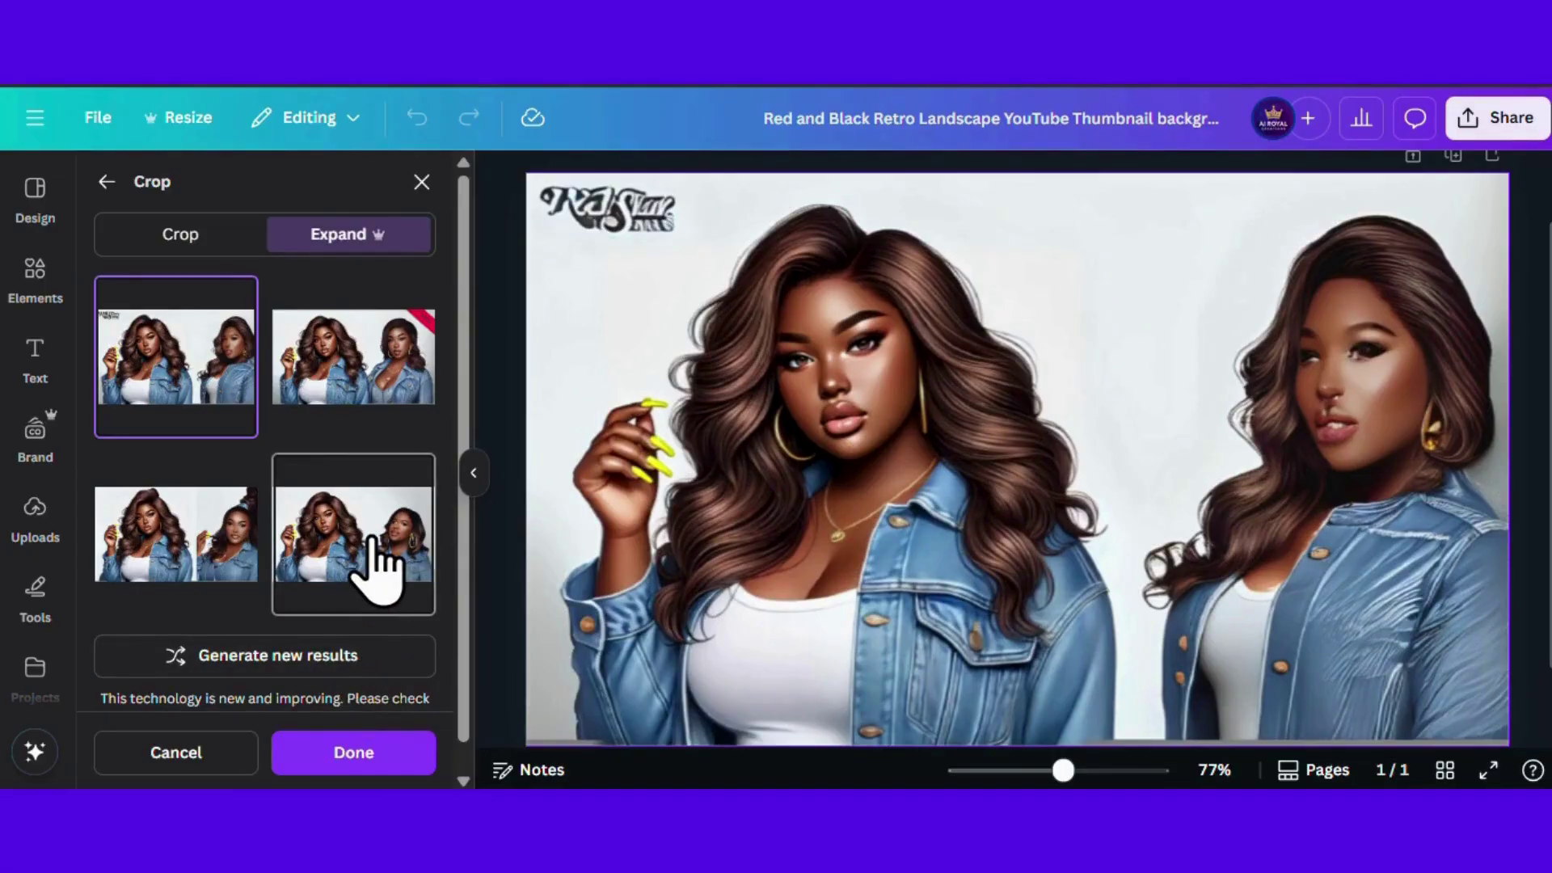
Step: Compare the expanded results and keep the first, which adds a second woman on the right
{"action": "left_click", "coordinate": [374, 566]}
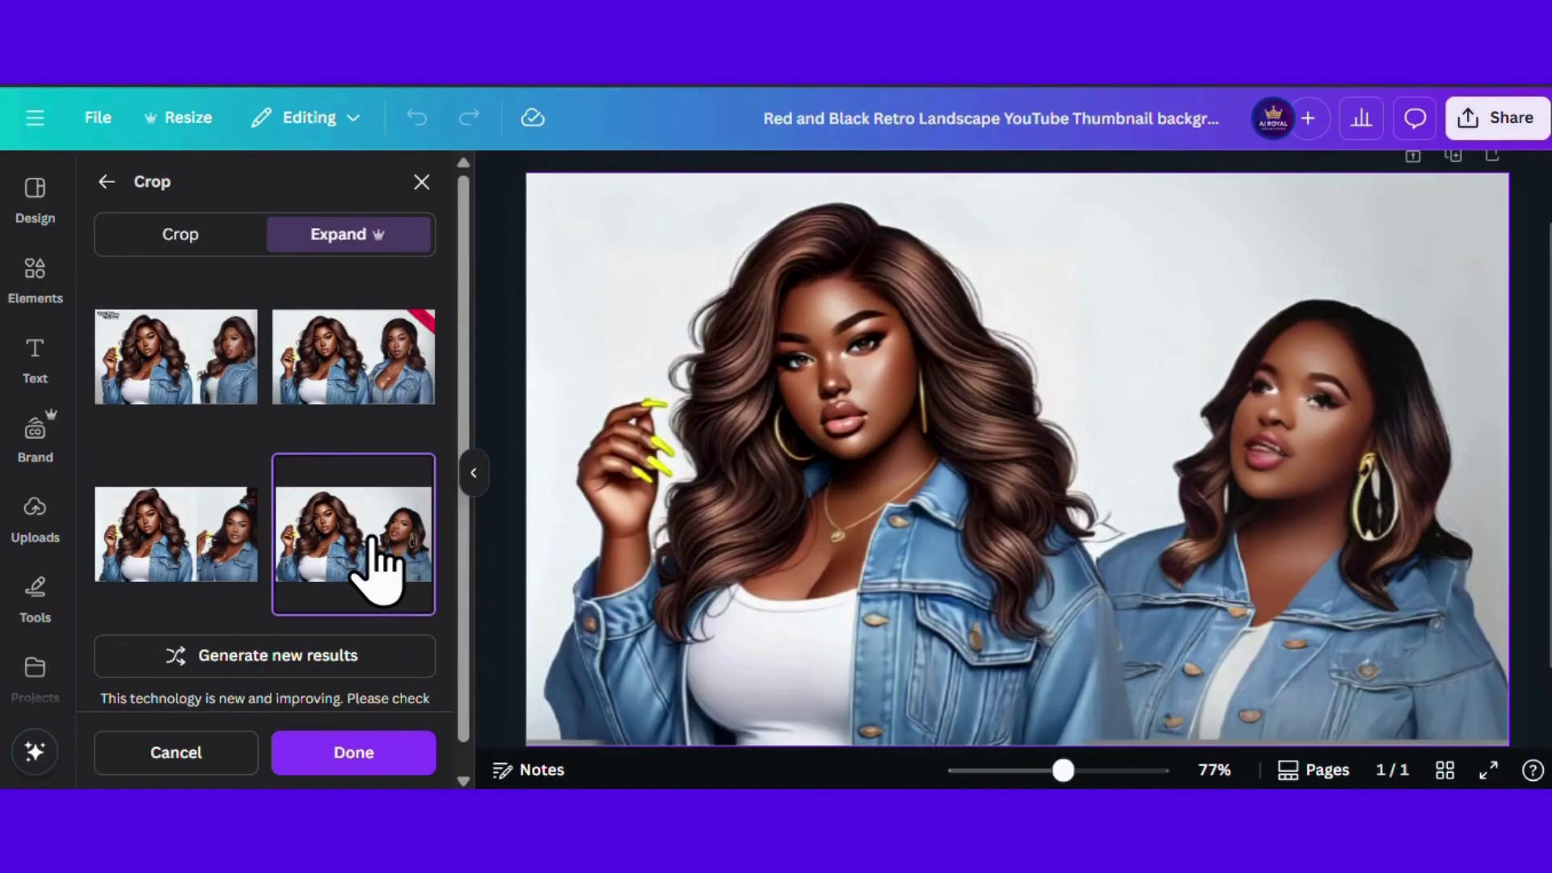
{"action": "left_click", "coordinate": [202, 552]}
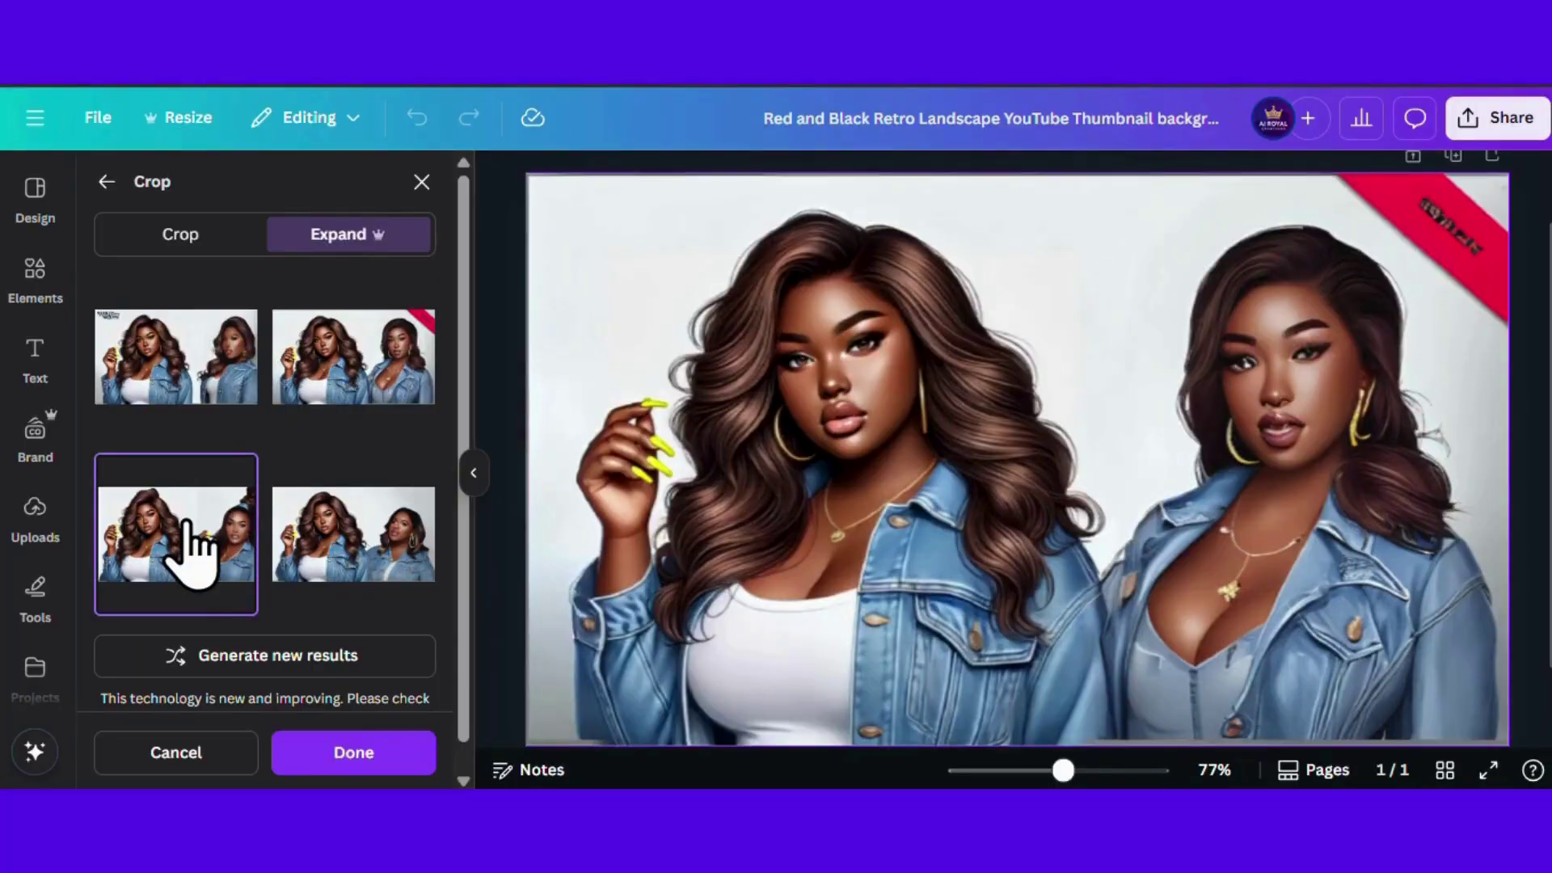
{"action": "left_click", "coordinate": [160, 370]}
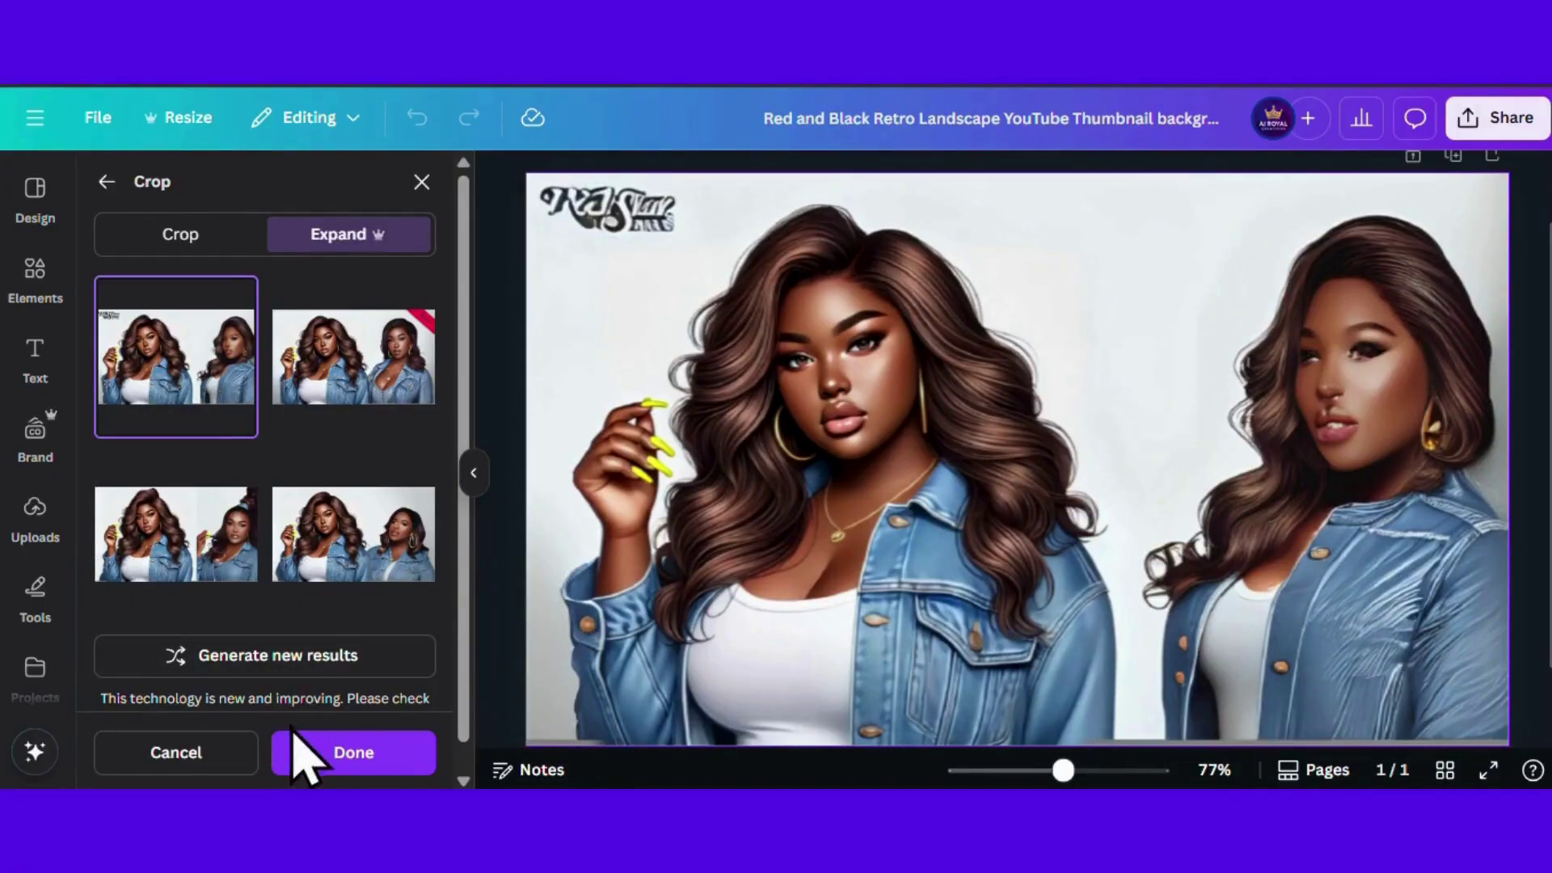
{"action": "left_click", "coordinate": [306, 760]}
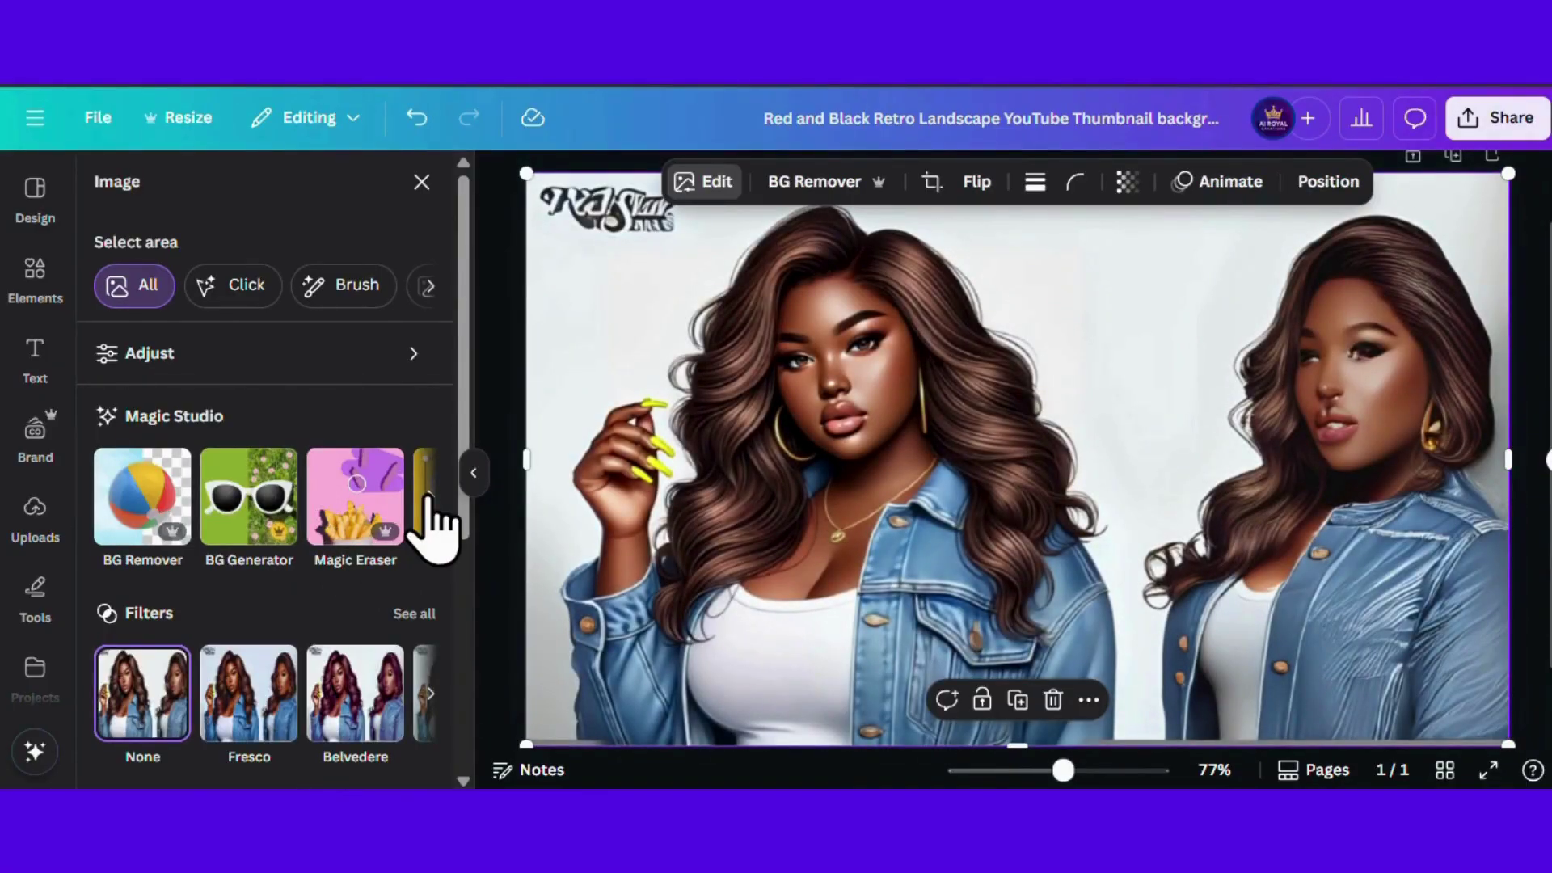
Step: Use Magic Grab to select the second woman on the right and erase her
{"action": "left_click", "coordinate": [427, 496]}
{"action": "left_click", "coordinate": [126, 527]}
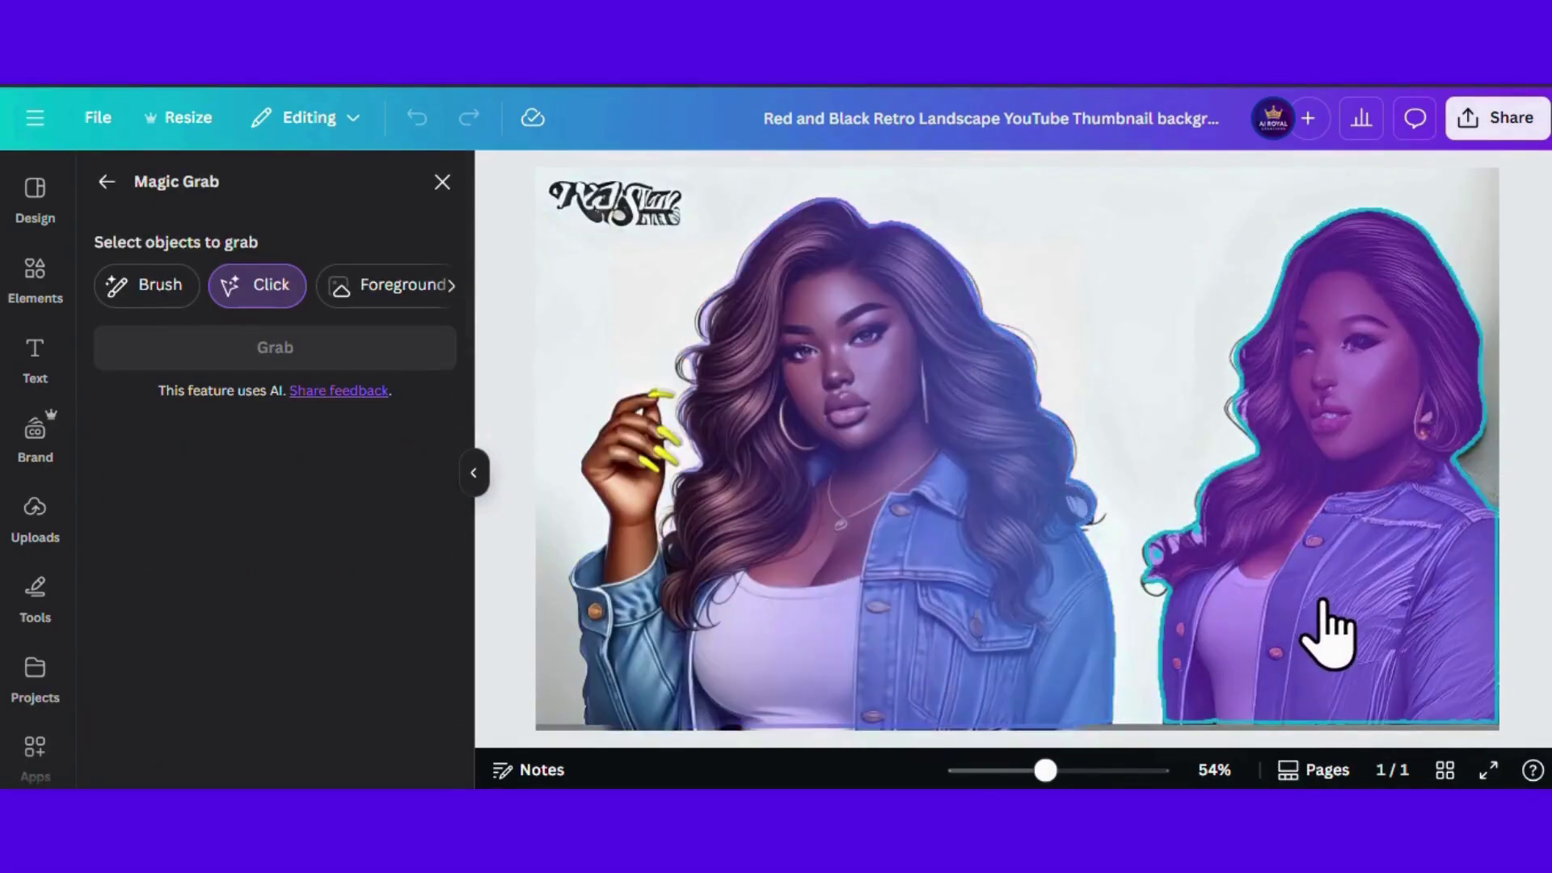
{"action": "left_click", "coordinate": [1329, 619]}
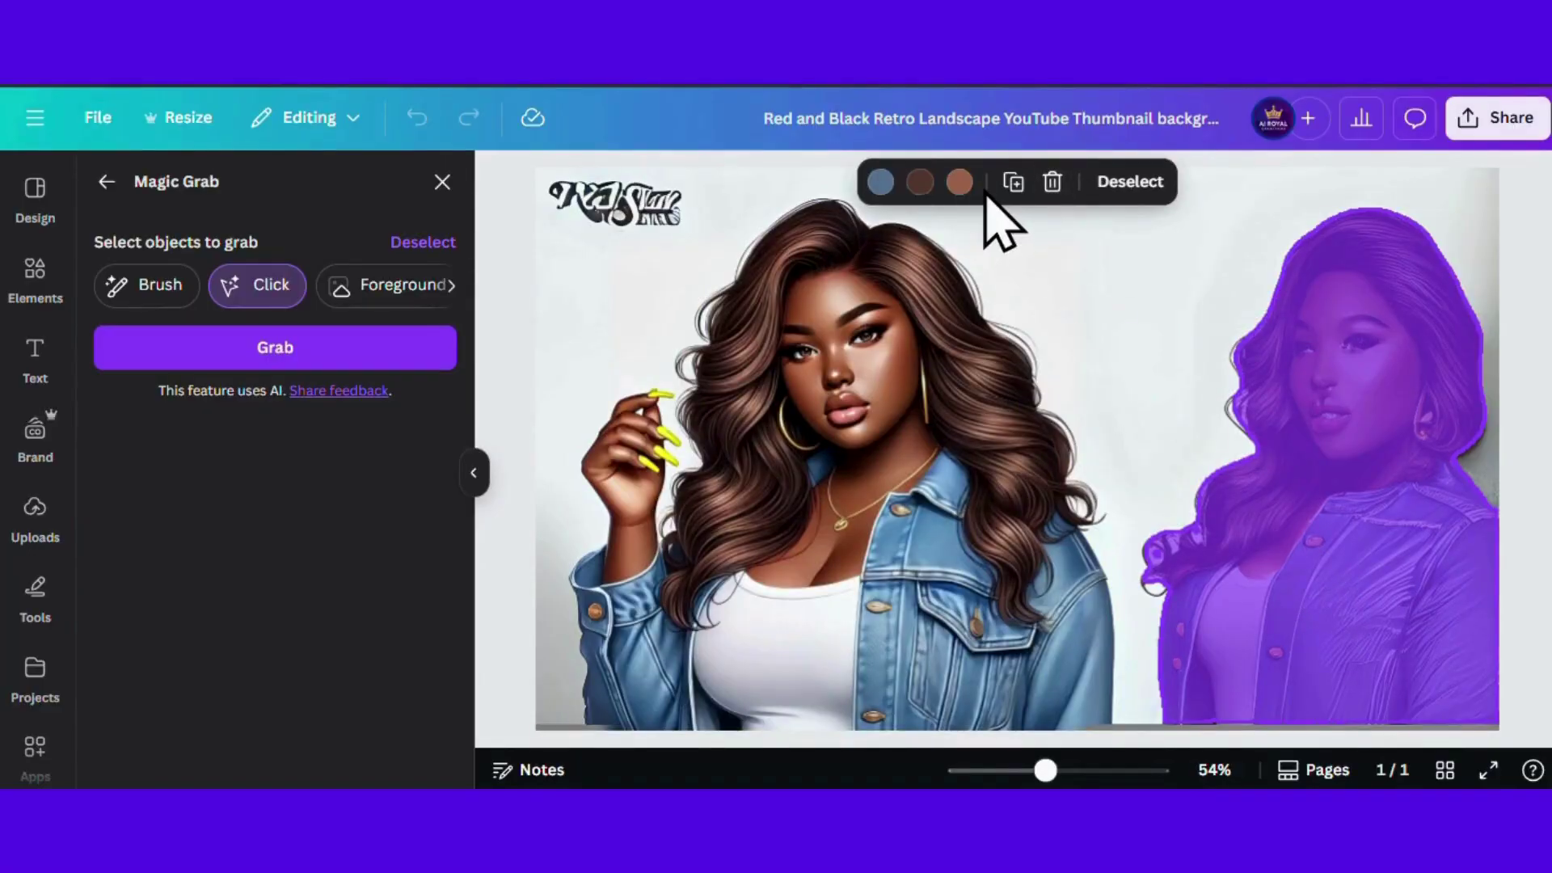
{"action": "left_click", "coordinate": [1056, 184]}
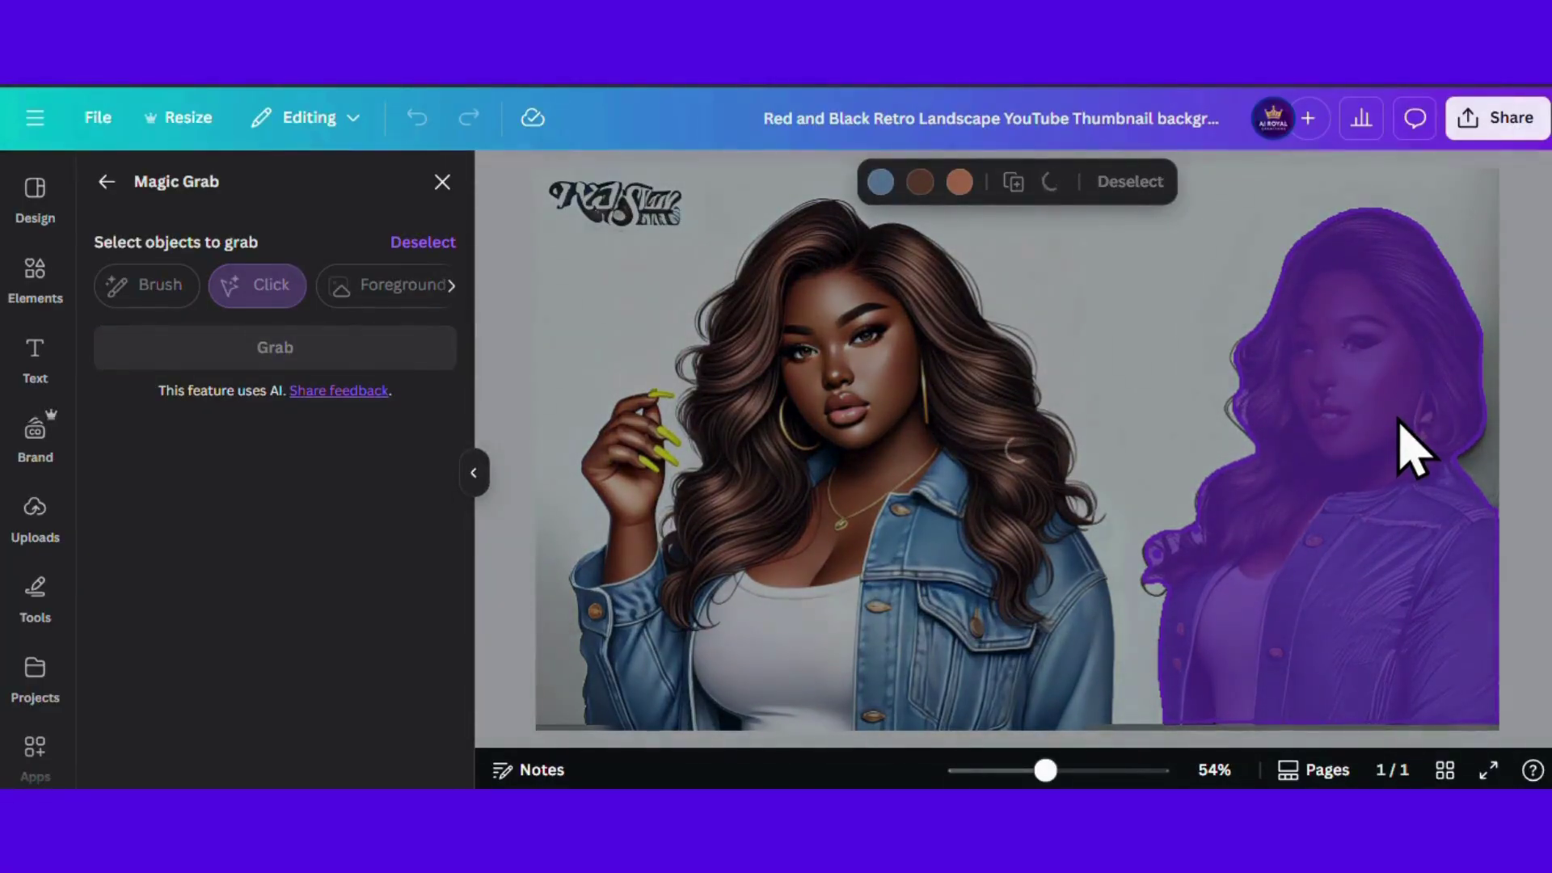
{"action": "left_click", "coordinate": [1400, 418]}
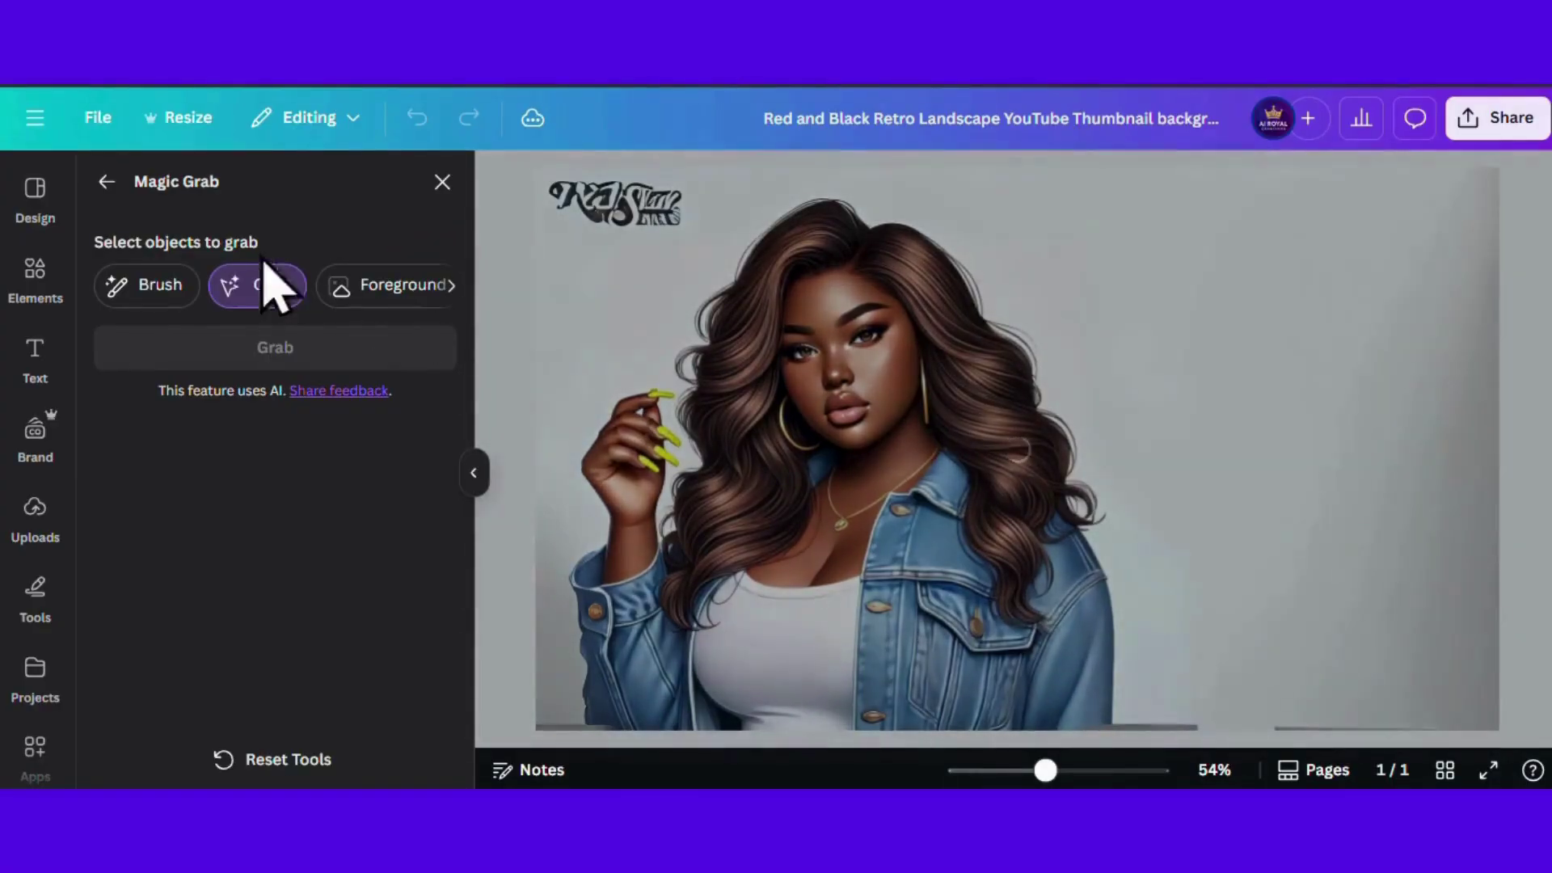
Step: Strip the portrait's background with BG Remover and shift the cut-out woman to the right
{"action": "left_click", "coordinate": [267, 285]}
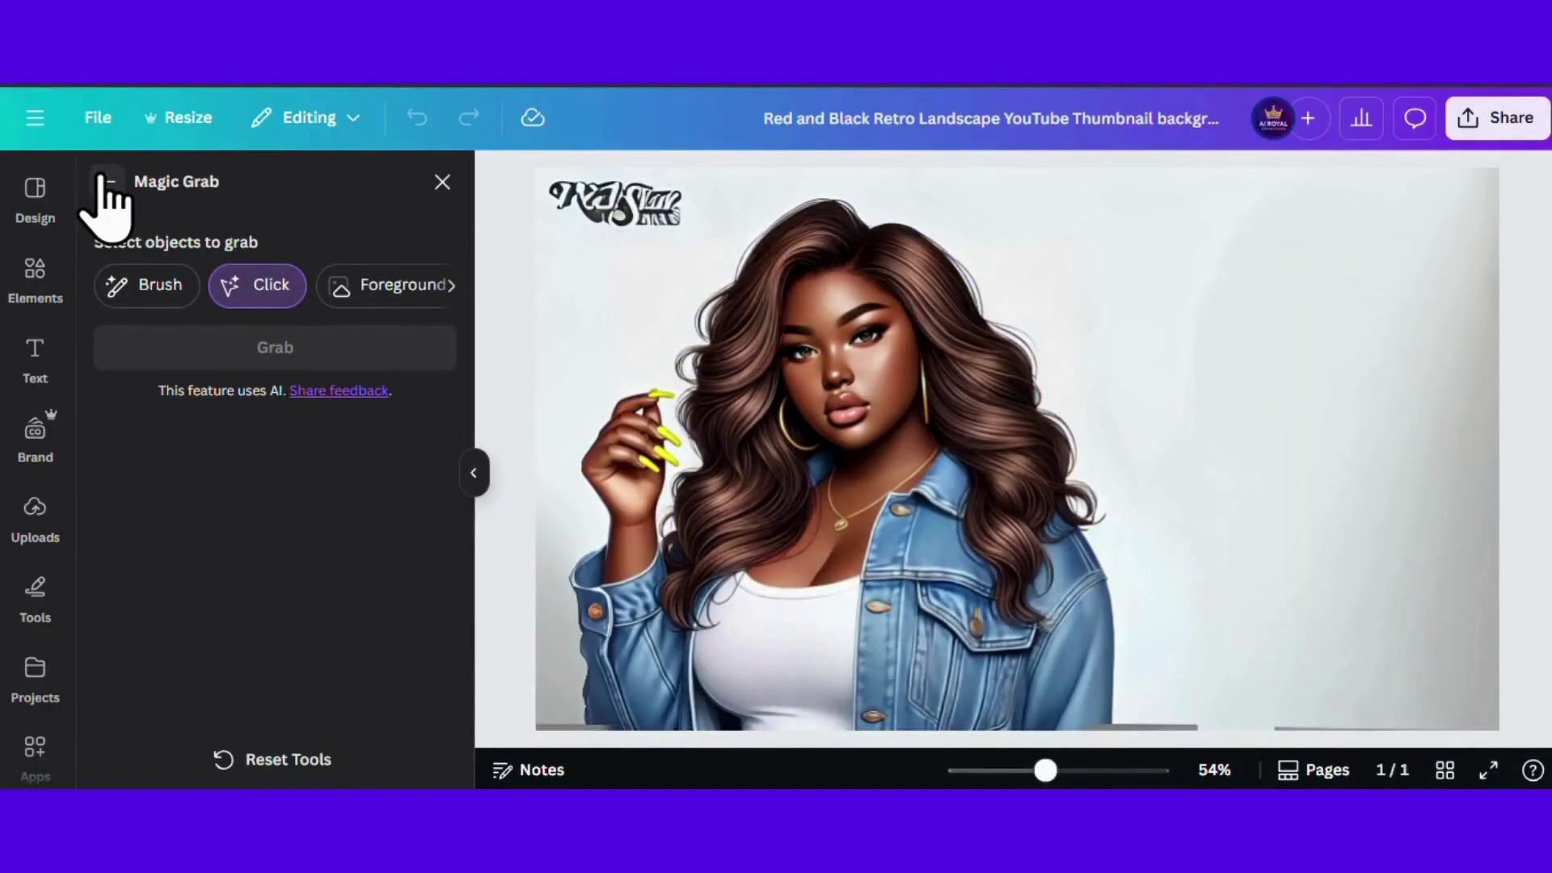
{"action": "left_click", "coordinate": [104, 180]}
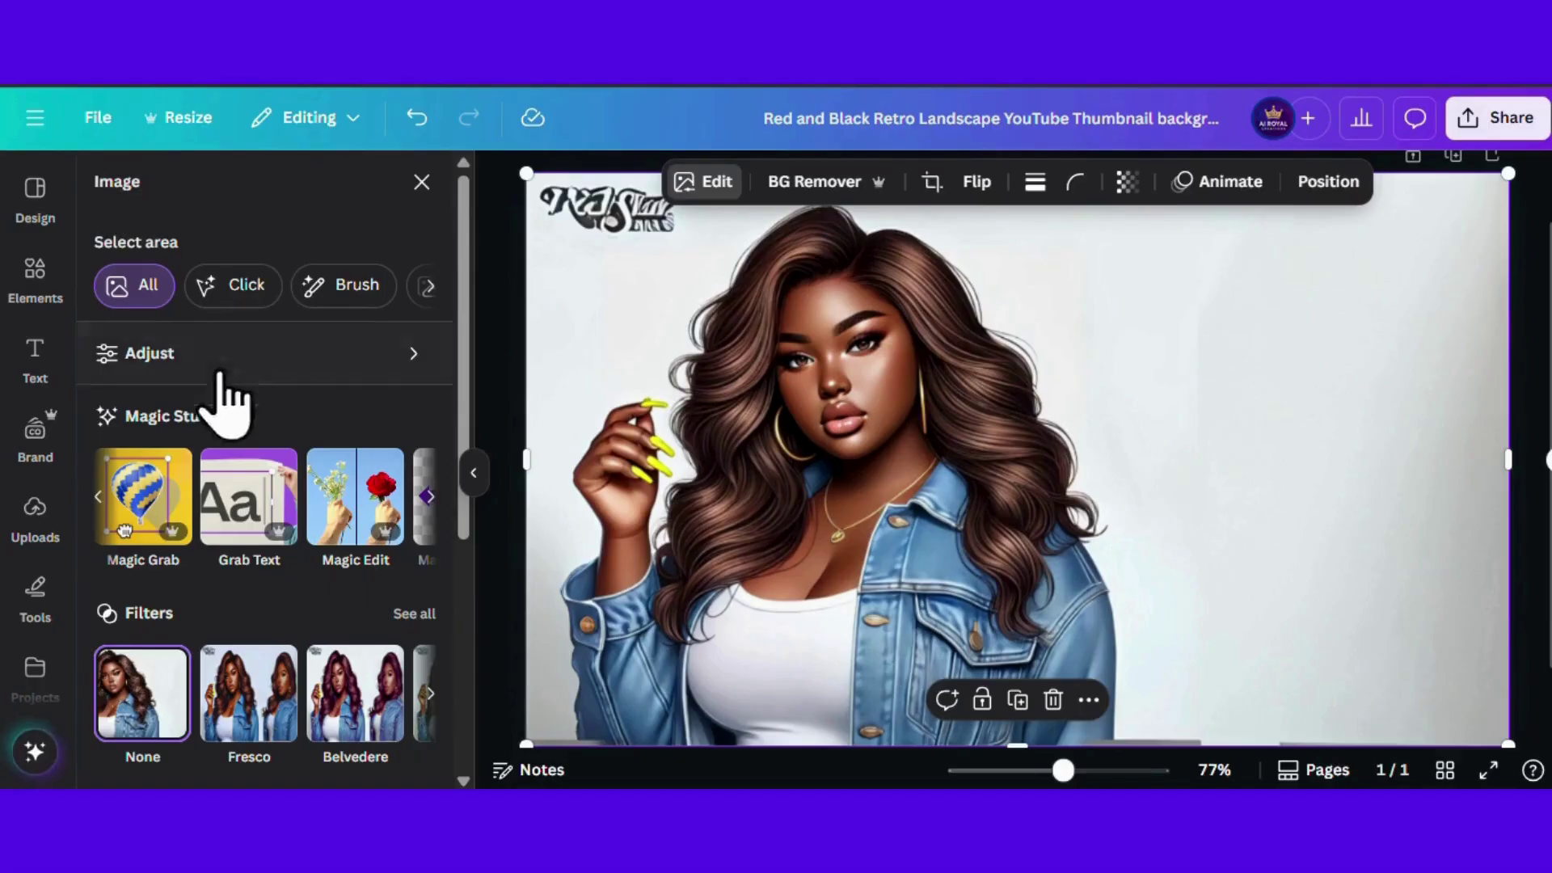
{"action": "left_click", "coordinate": [98, 496]}
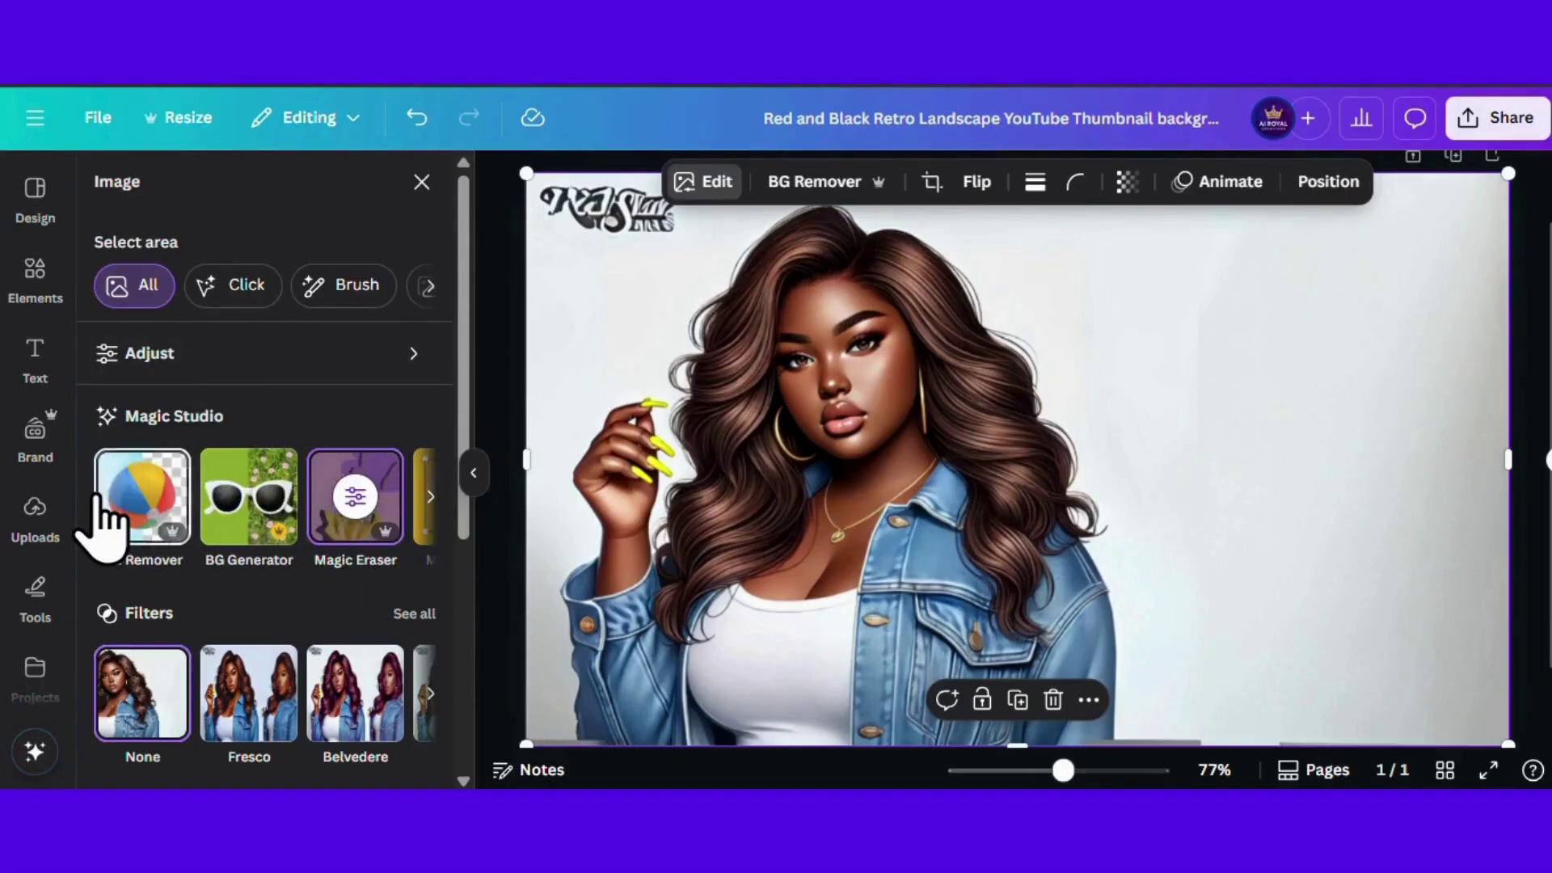
{"action": "left_click", "coordinate": [145, 505]}
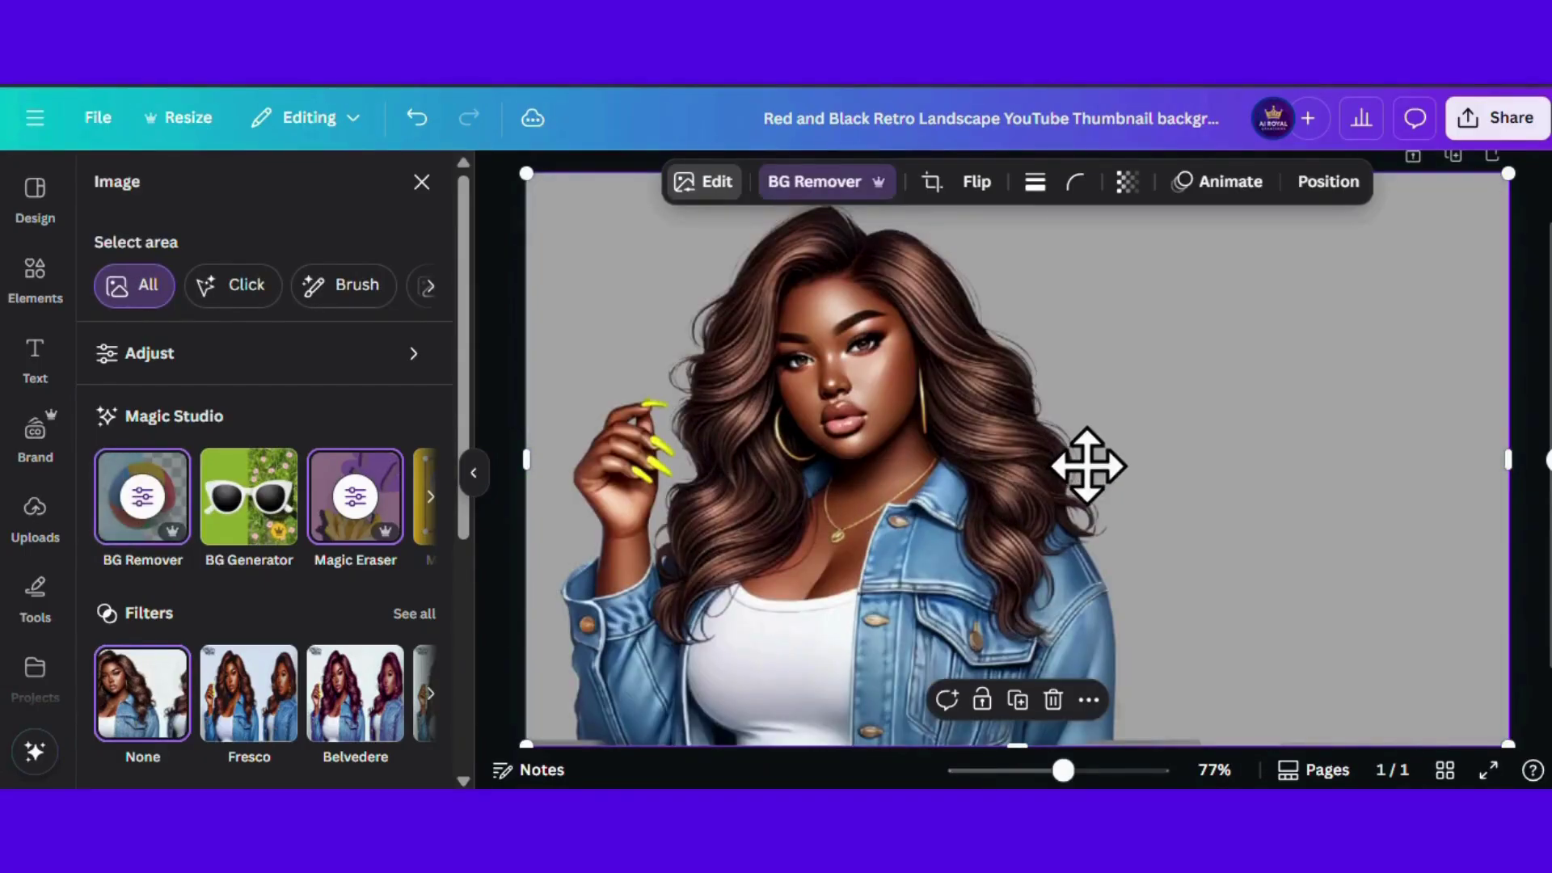
{"action": "left_click_drag", "start_coordinate": [1087, 465], "coordinate": [1311, 465]}
{"action": "left_click_drag", "start_coordinate": [1030, 476], "coordinate": [1024, 485]}
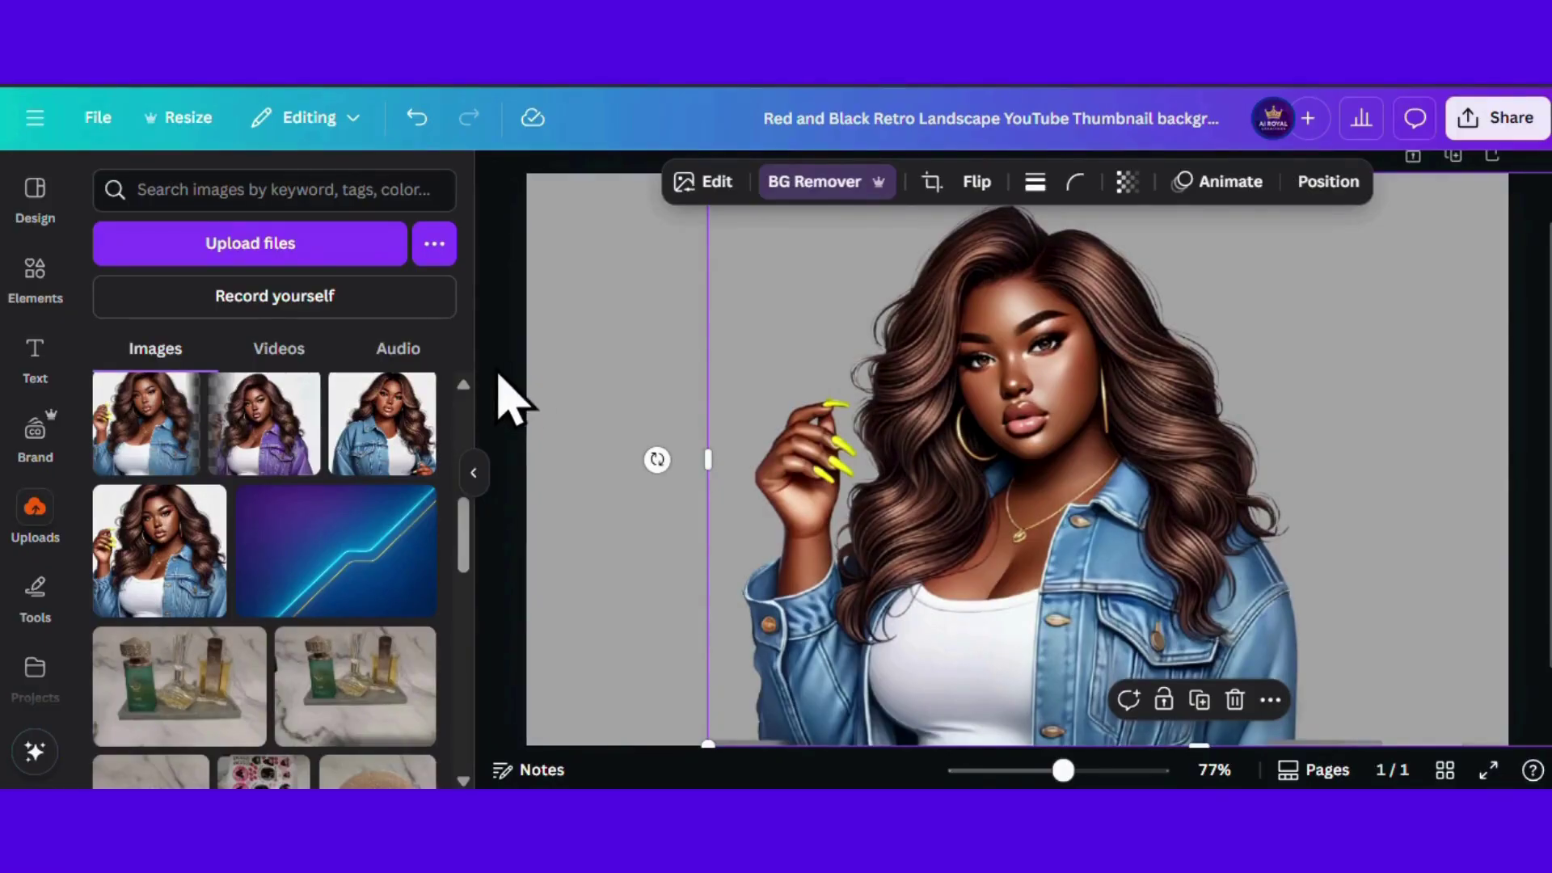
Step: Change the jacket's blue colour swatch to the default Turquoise
{"action": "left_click", "coordinate": [551, 354]}
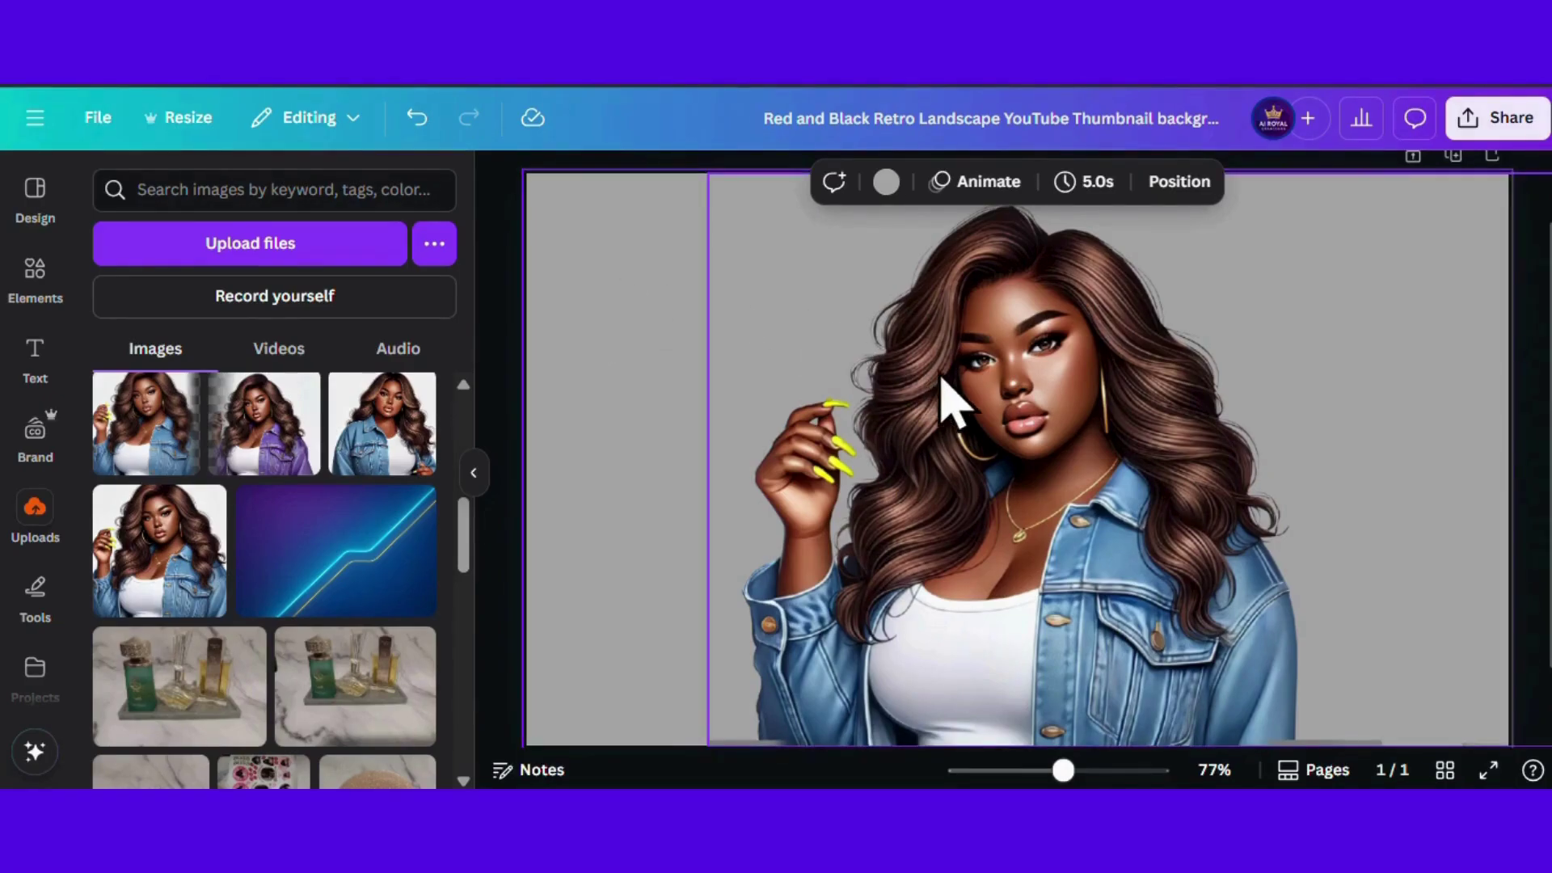
{"action": "left_click", "coordinate": [953, 404]}
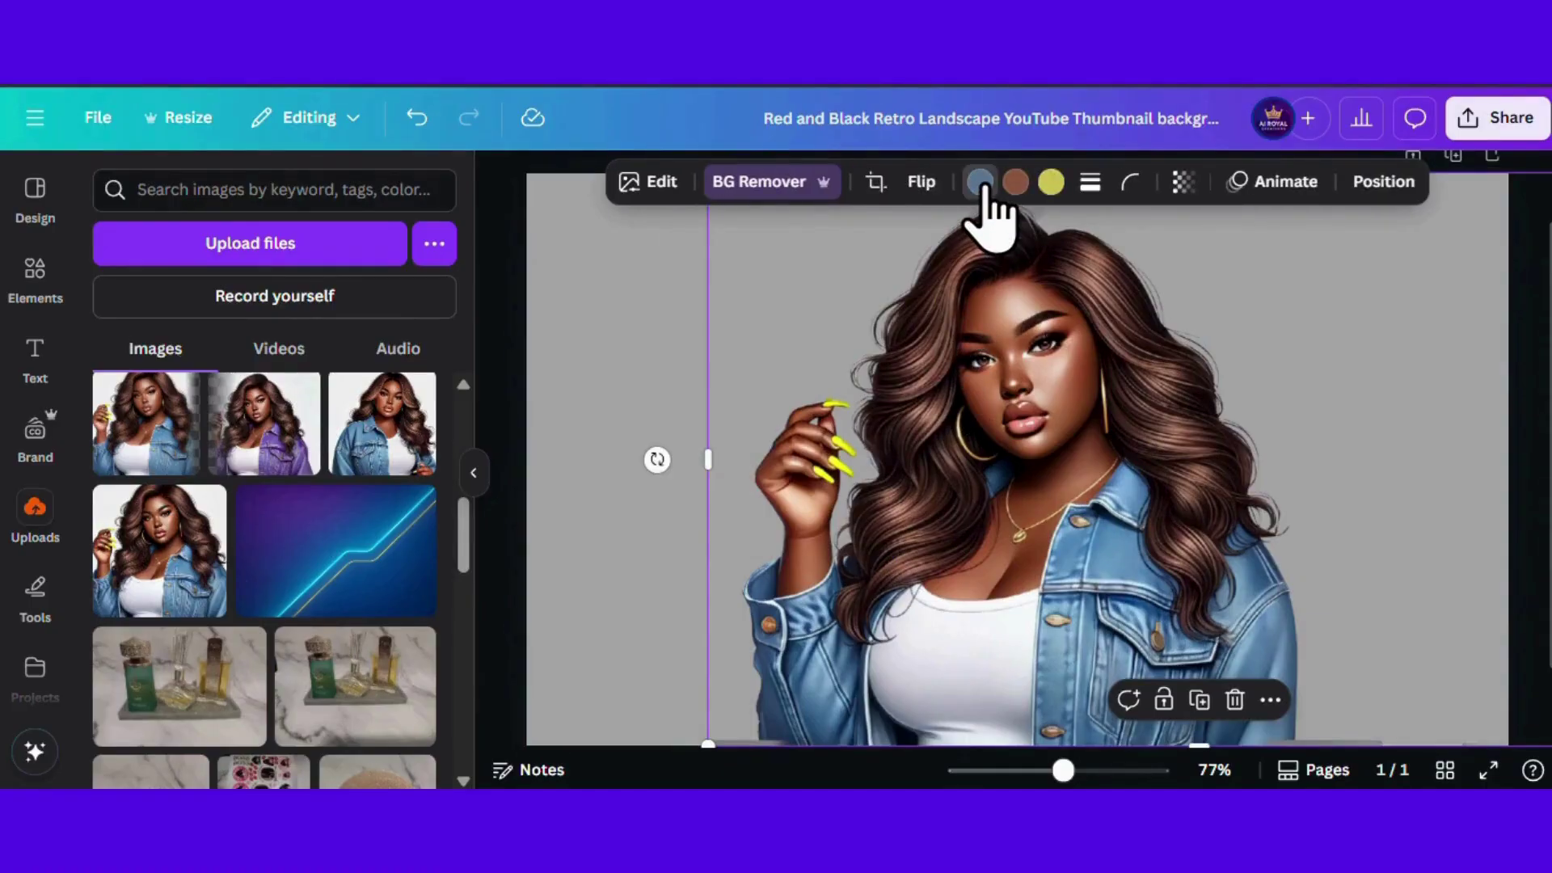
{"action": "left_click", "coordinate": [980, 183]}
{"action": "left_click", "coordinate": [266, 651]}
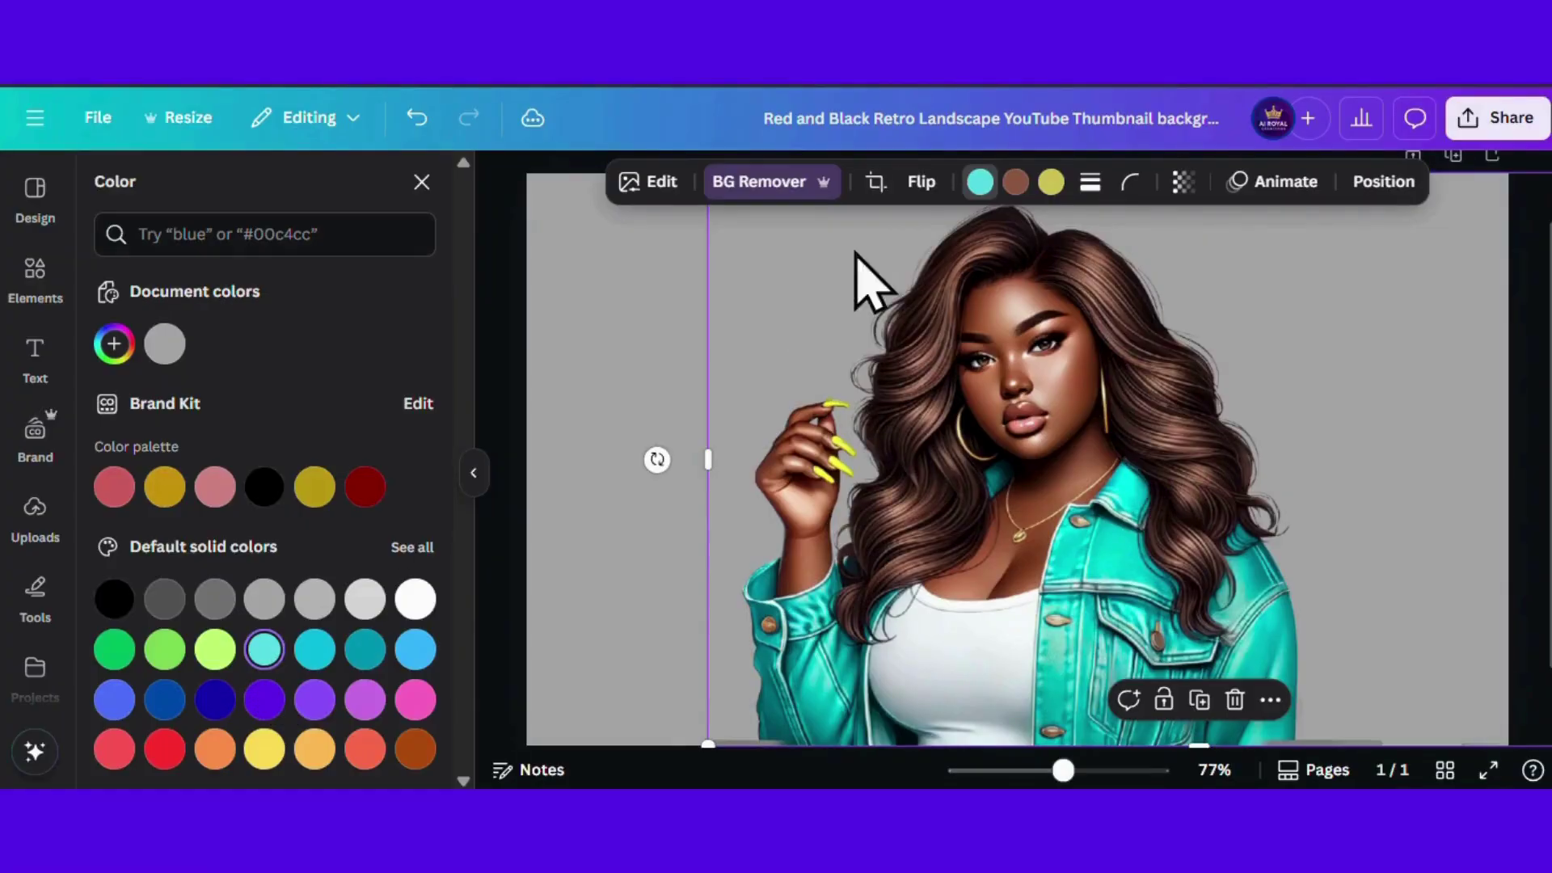
{"action": "left_click", "coordinate": [1052, 184]}
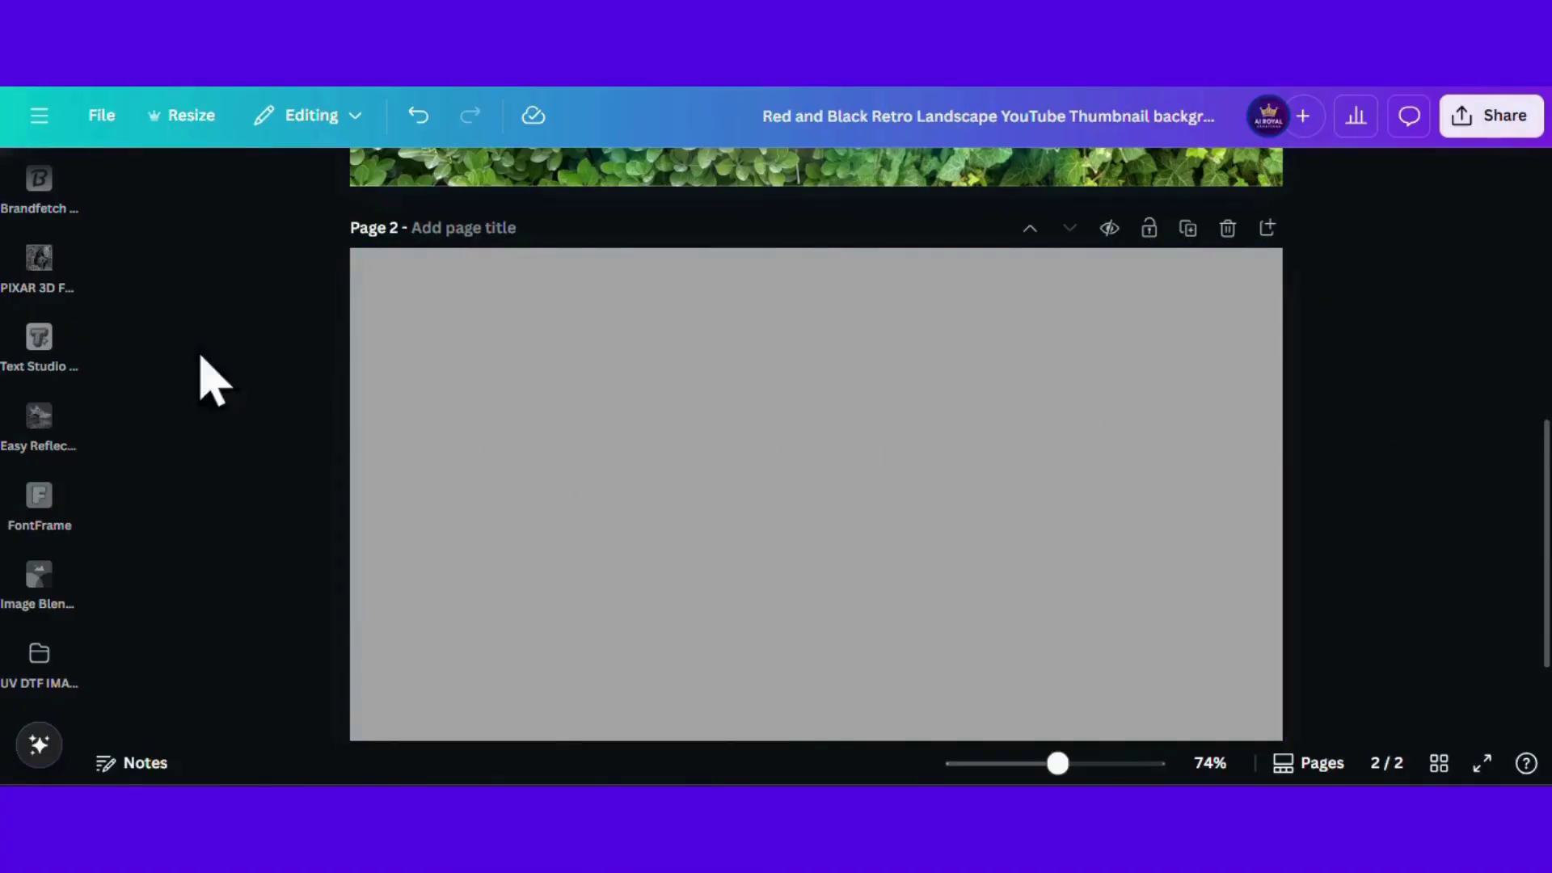
Step: Add a mug mockup from the Mockups app to page 2 and enlarge it
{"action": "left_click", "coordinate": [75, 257]}
{"action": "left_click", "coordinate": [55, 477]}
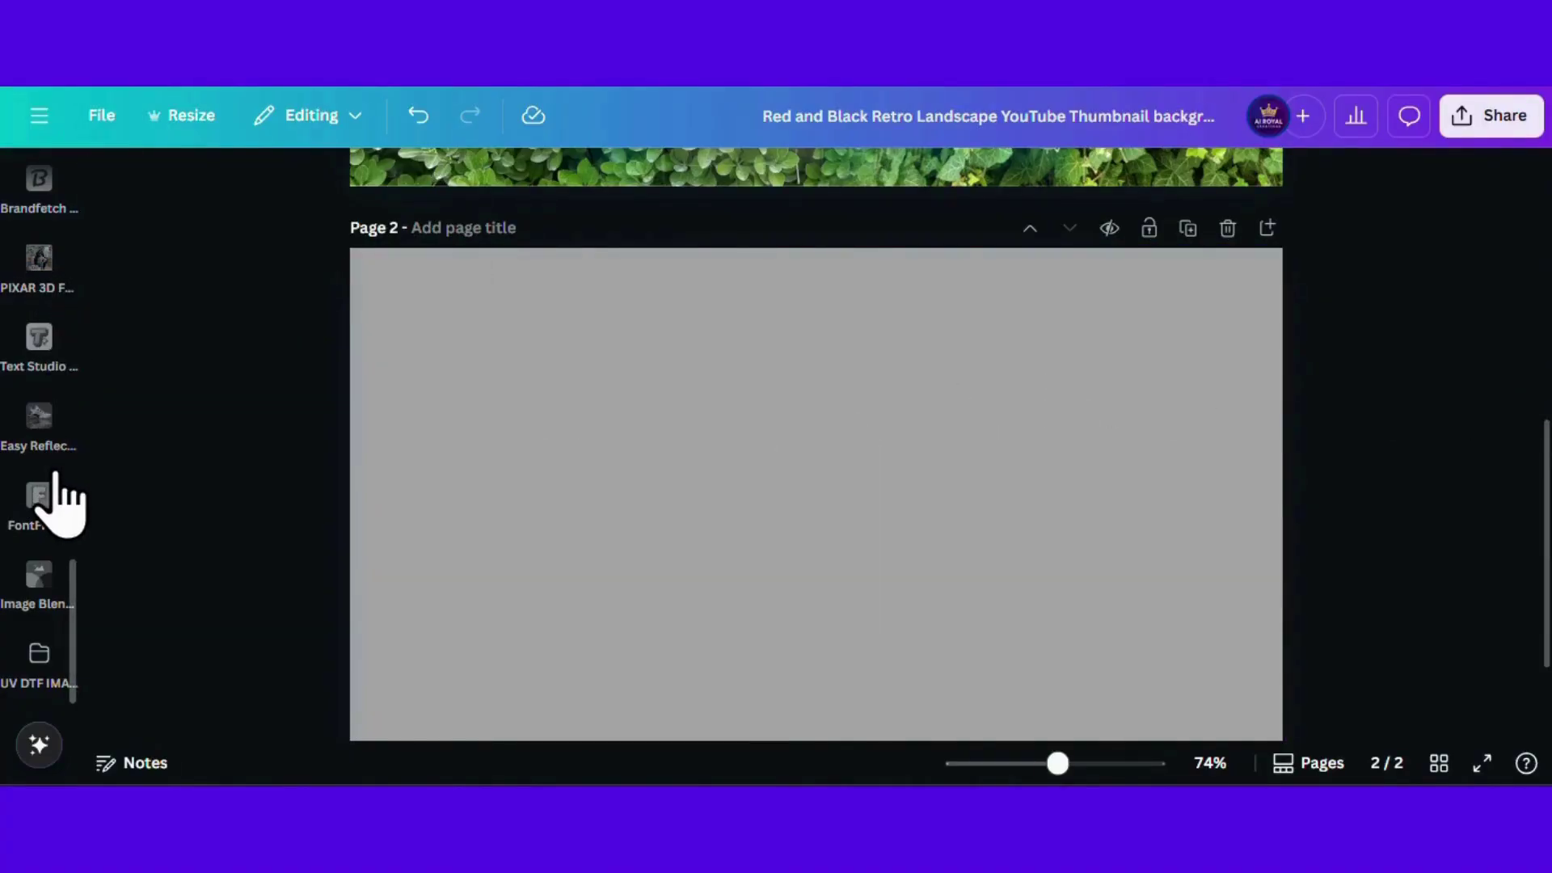
{"action": "scroll", "coordinate": [55, 497], "scroll_direction": "up", "scroll_amount": 3}
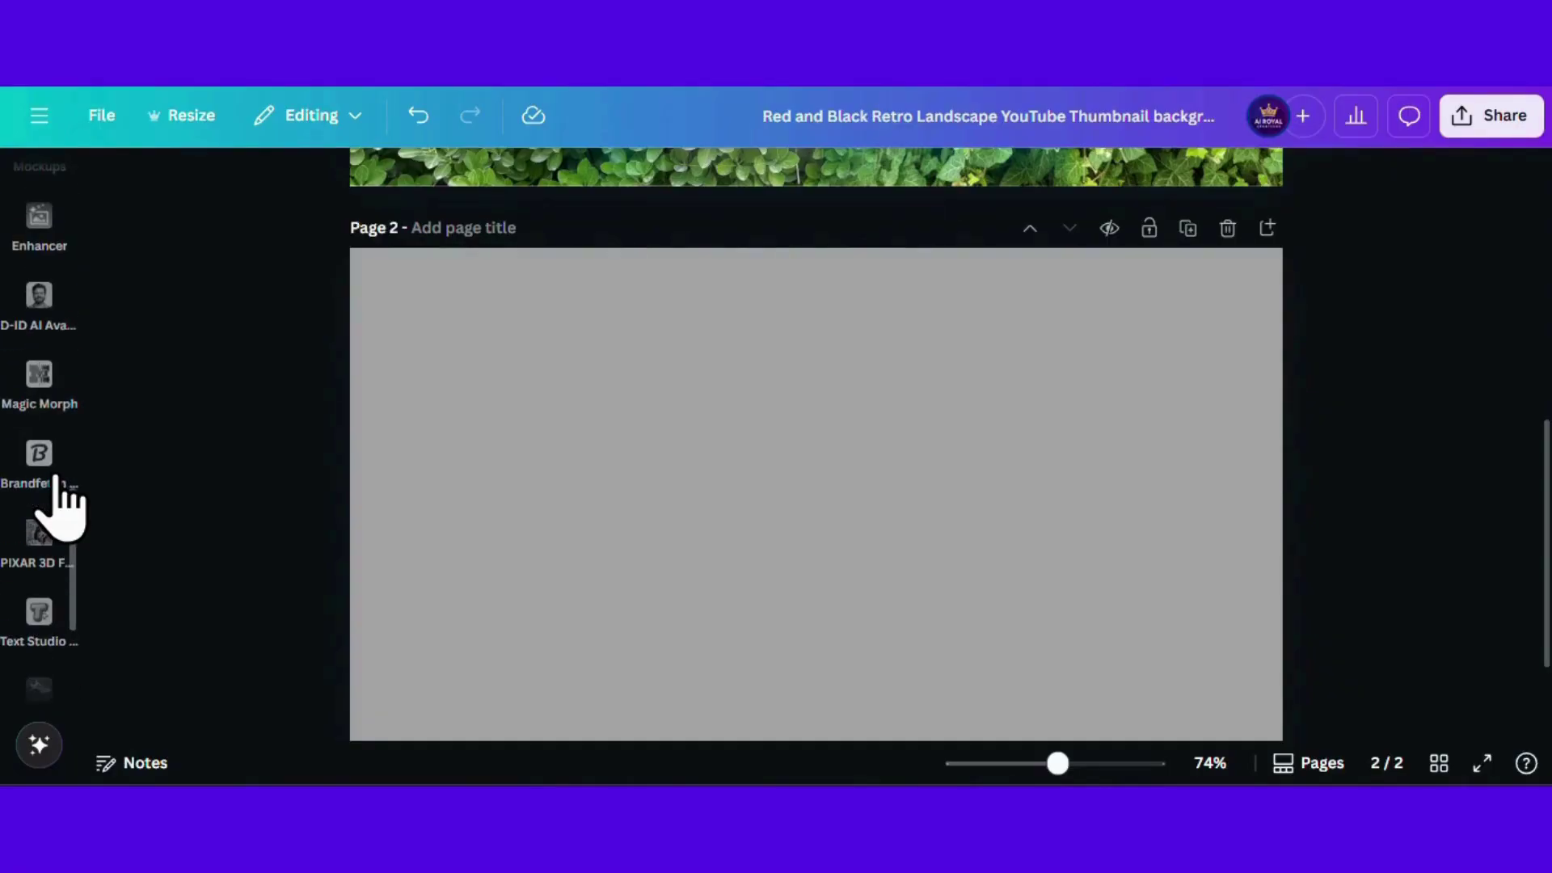
{"action": "scroll", "coordinate": [55, 485], "scroll_direction": "up", "scroll_amount": 2}
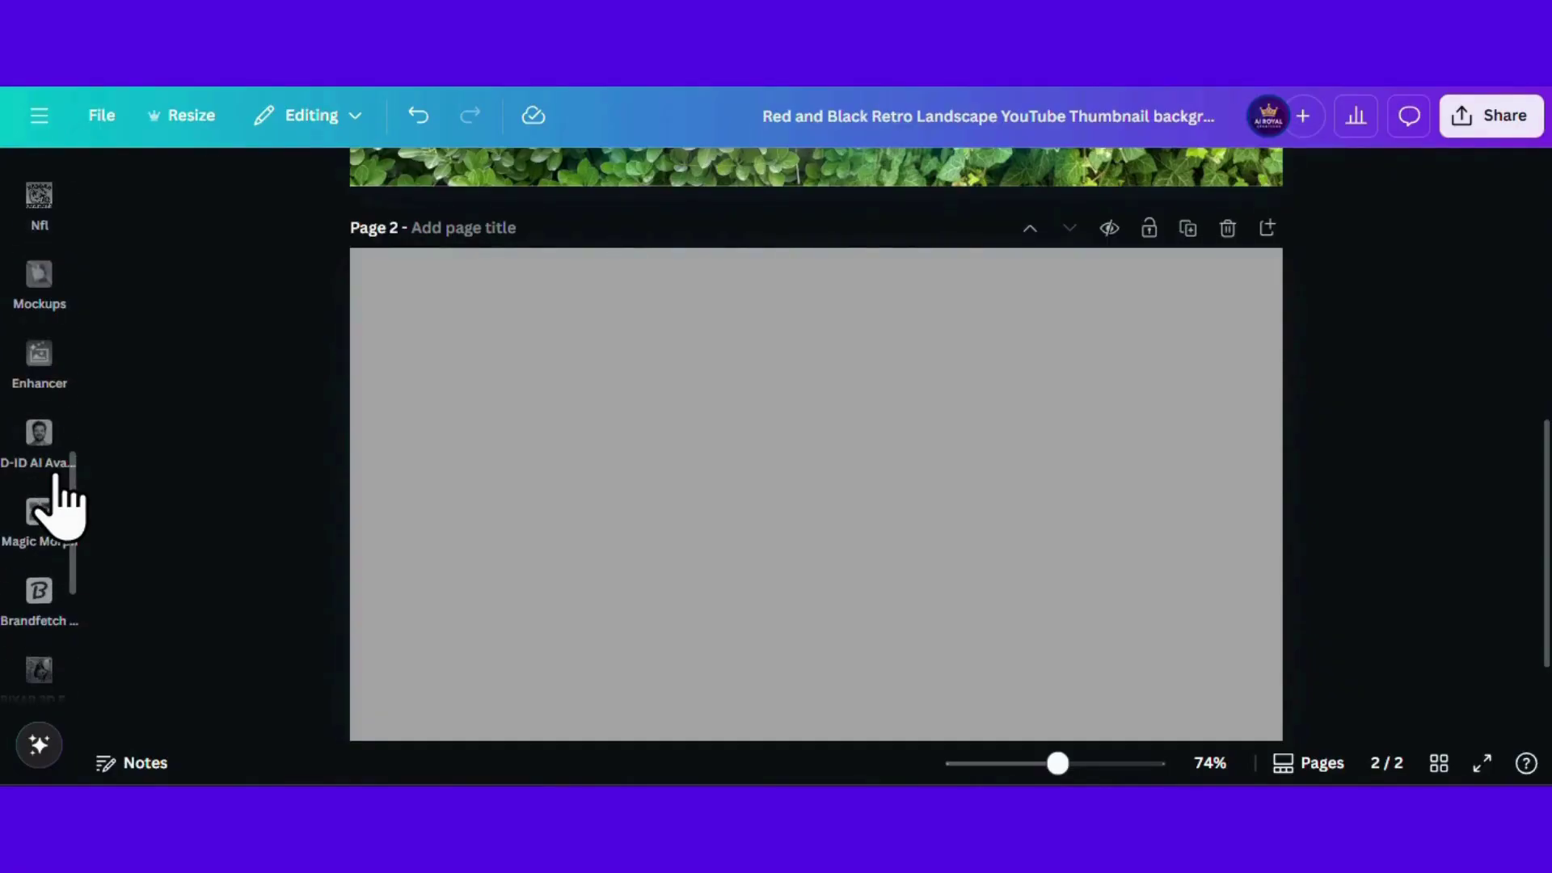
{"action": "left_click", "coordinate": [40, 275]}
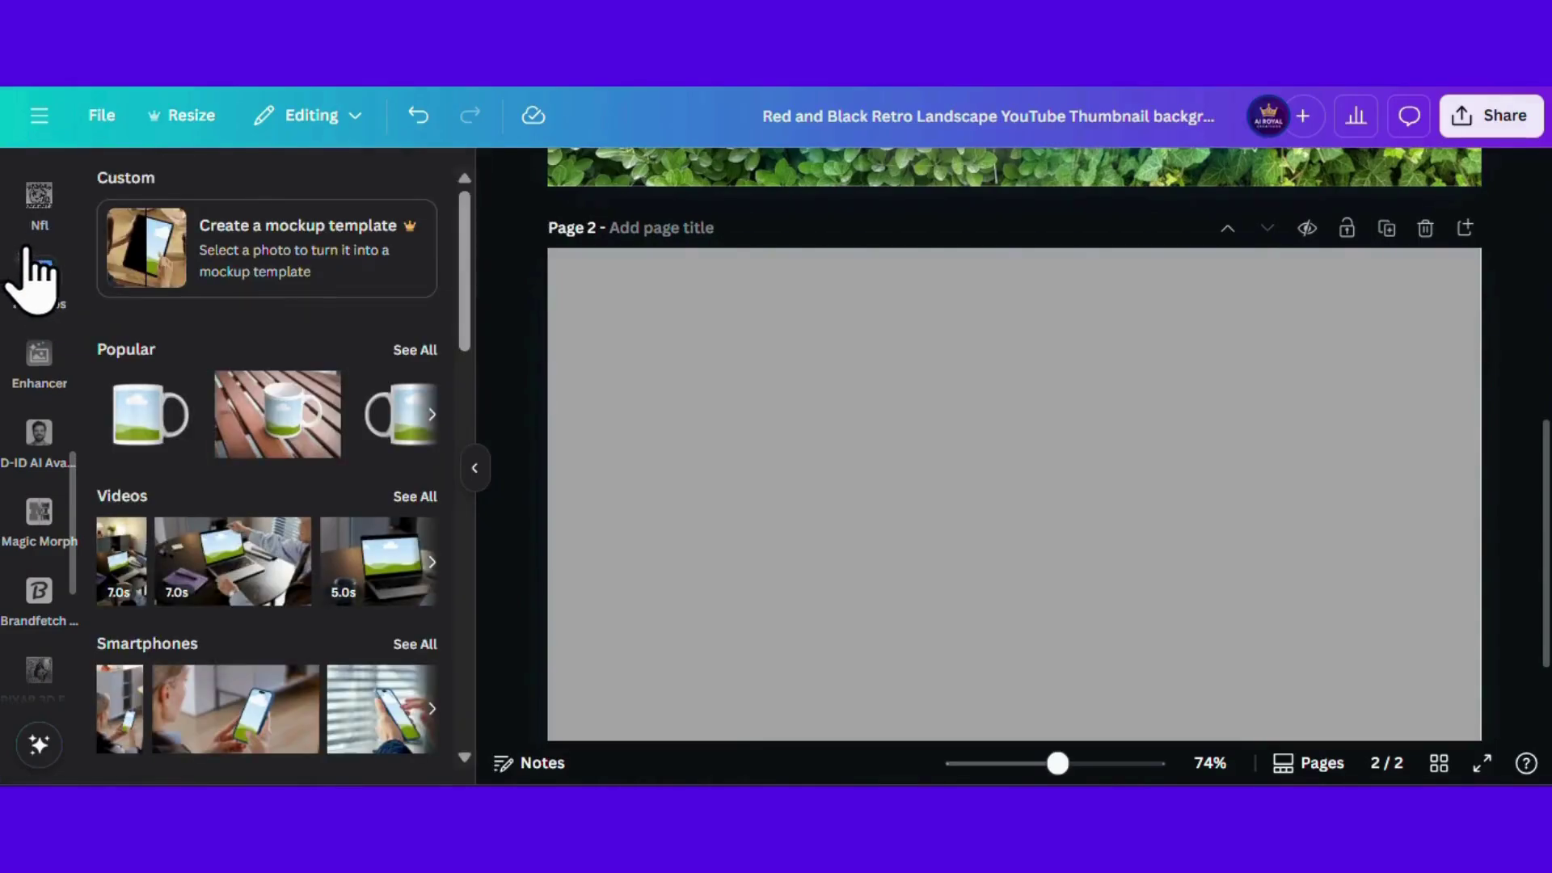
{"action": "left_click", "coordinate": [126, 417]}
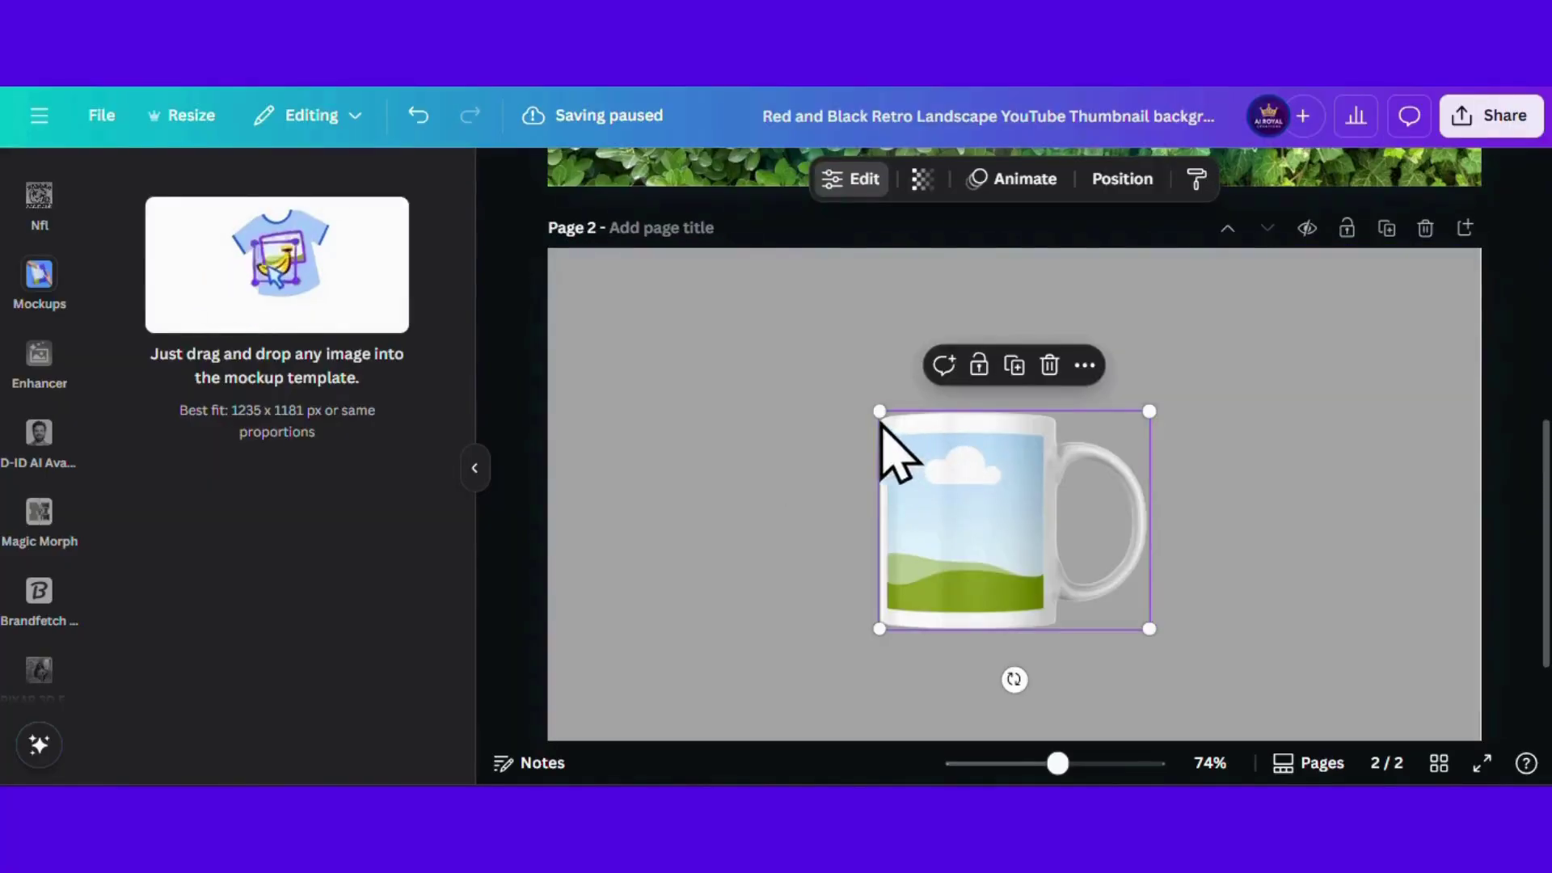
{"action": "left_click_drag", "start_coordinate": [866, 402], "coordinate": [722, 283]}
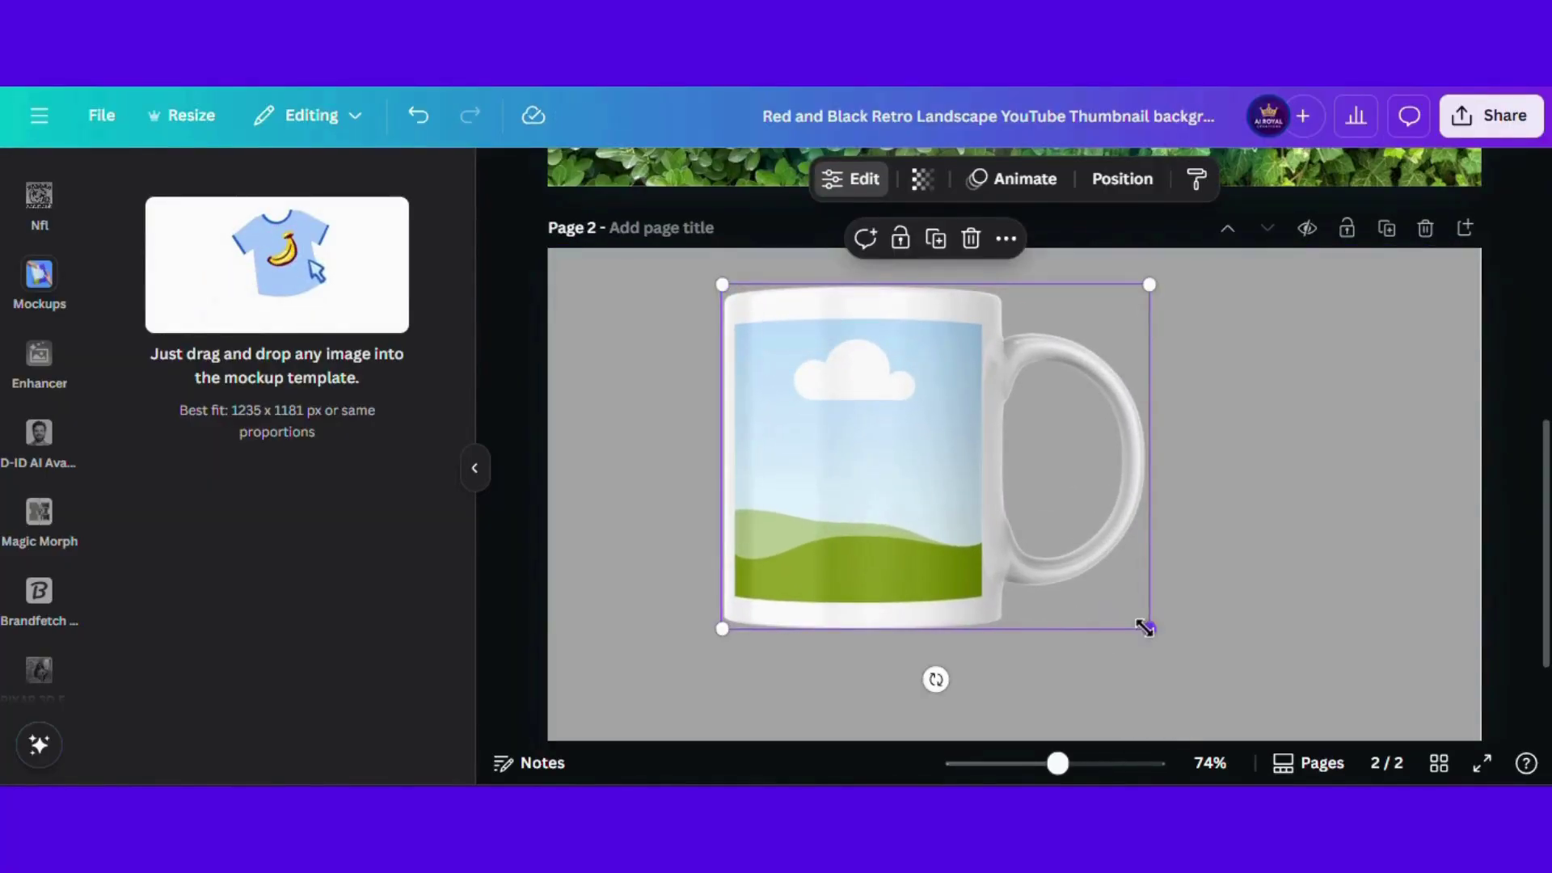
{"action": "left_click_drag", "start_coordinate": [1143, 627], "coordinate": [1243, 704]}
{"action": "left_click_drag", "start_coordinate": [911, 471], "coordinate": [1003, 463]}
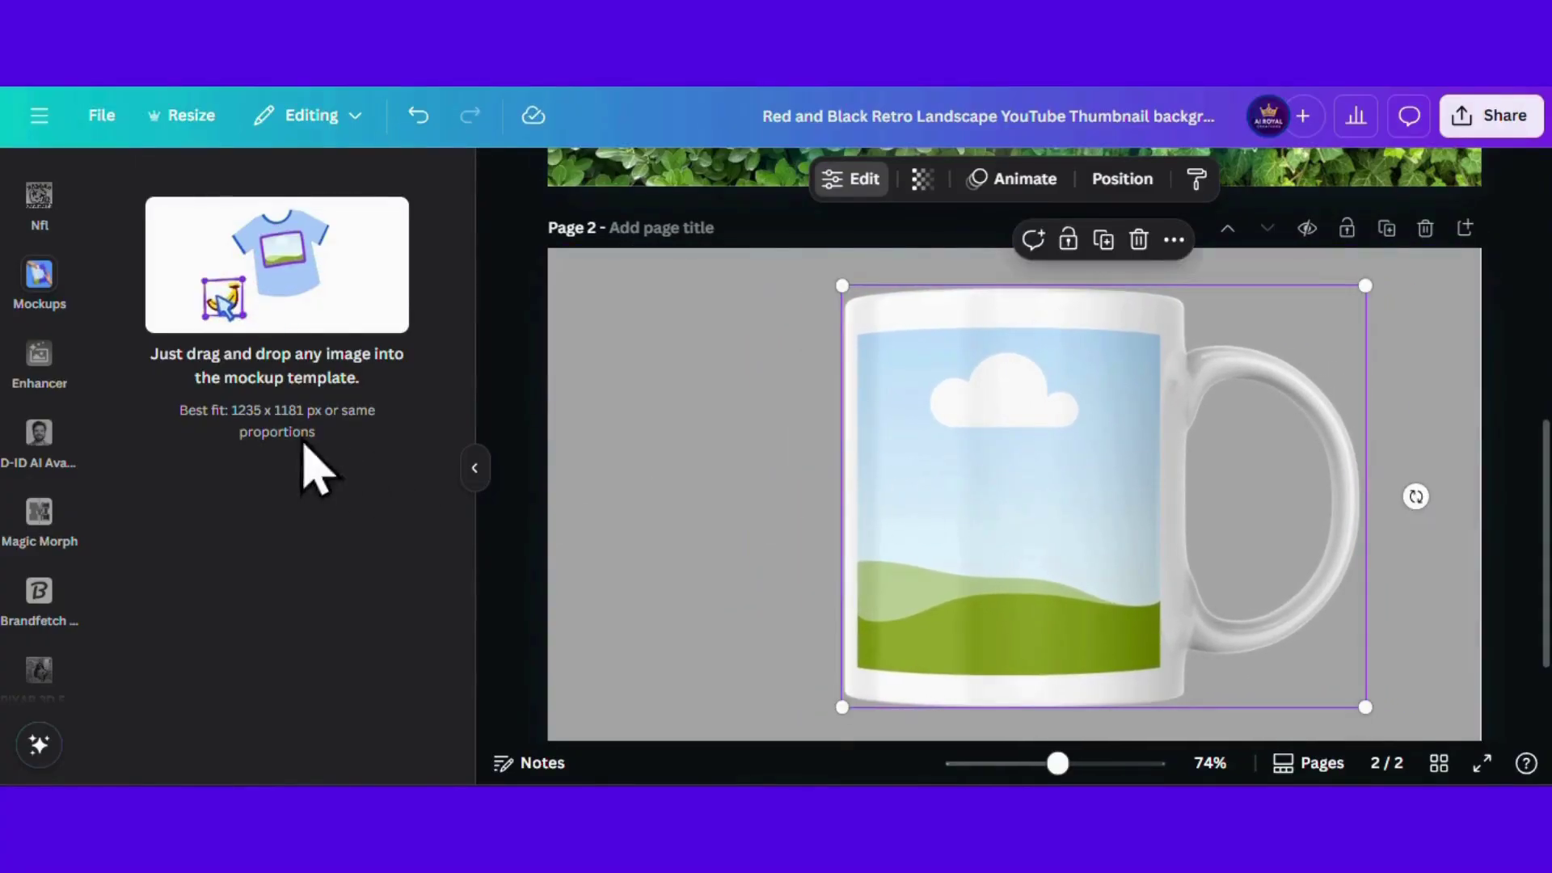
Step: Drop the uploaded denim-jacket woman illustration onto the mug's print area
{"action": "scroll", "coordinate": [32, 380], "scroll_direction": "up", "scroll_amount": 8}
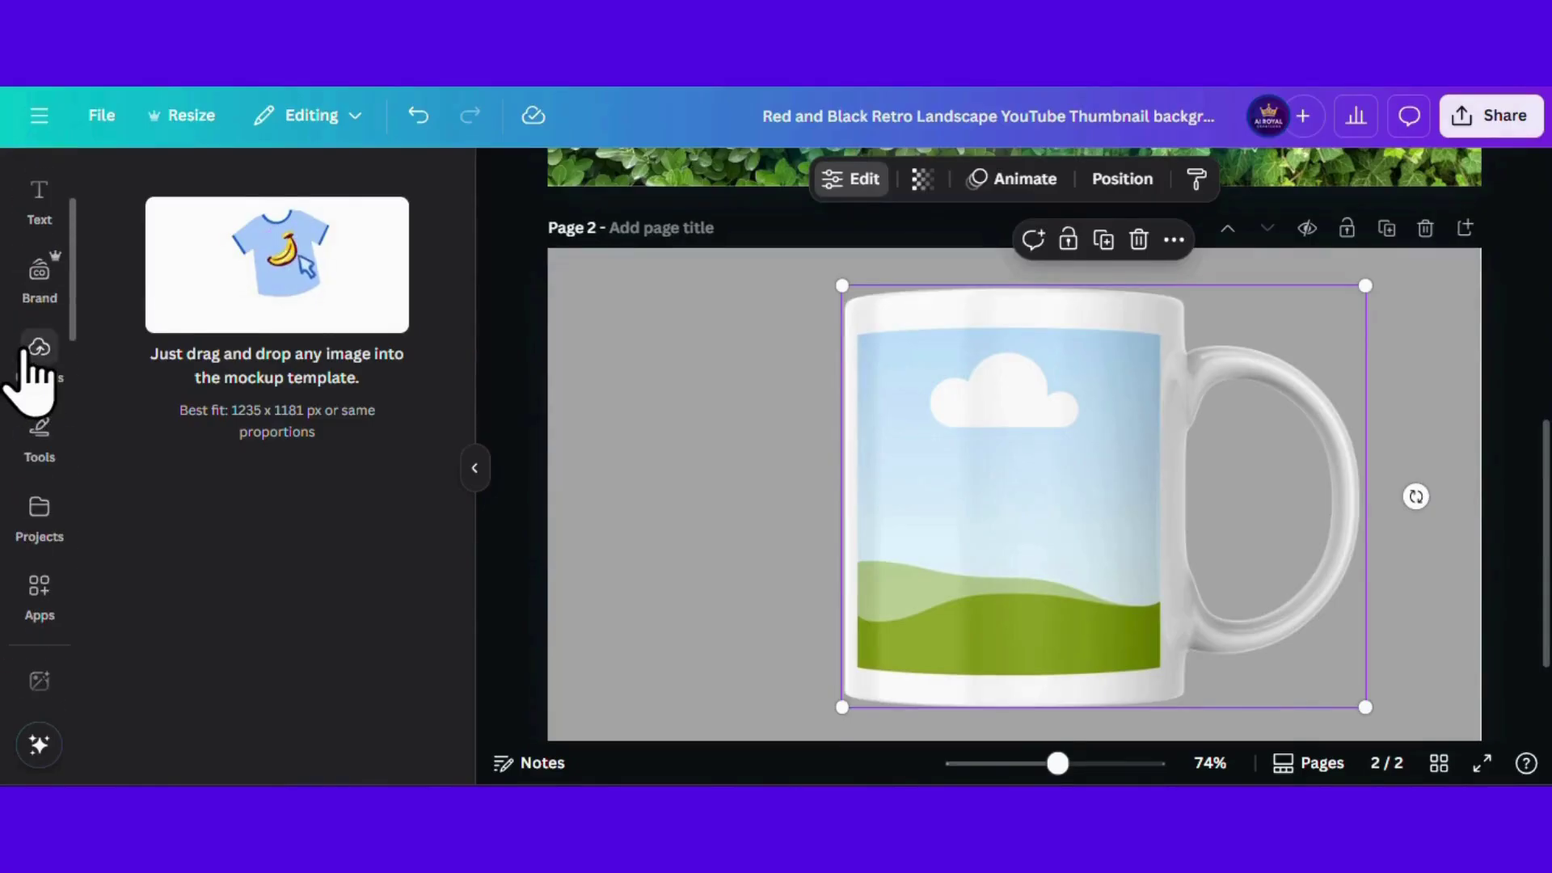
{"action": "left_click", "coordinate": [39, 355]}
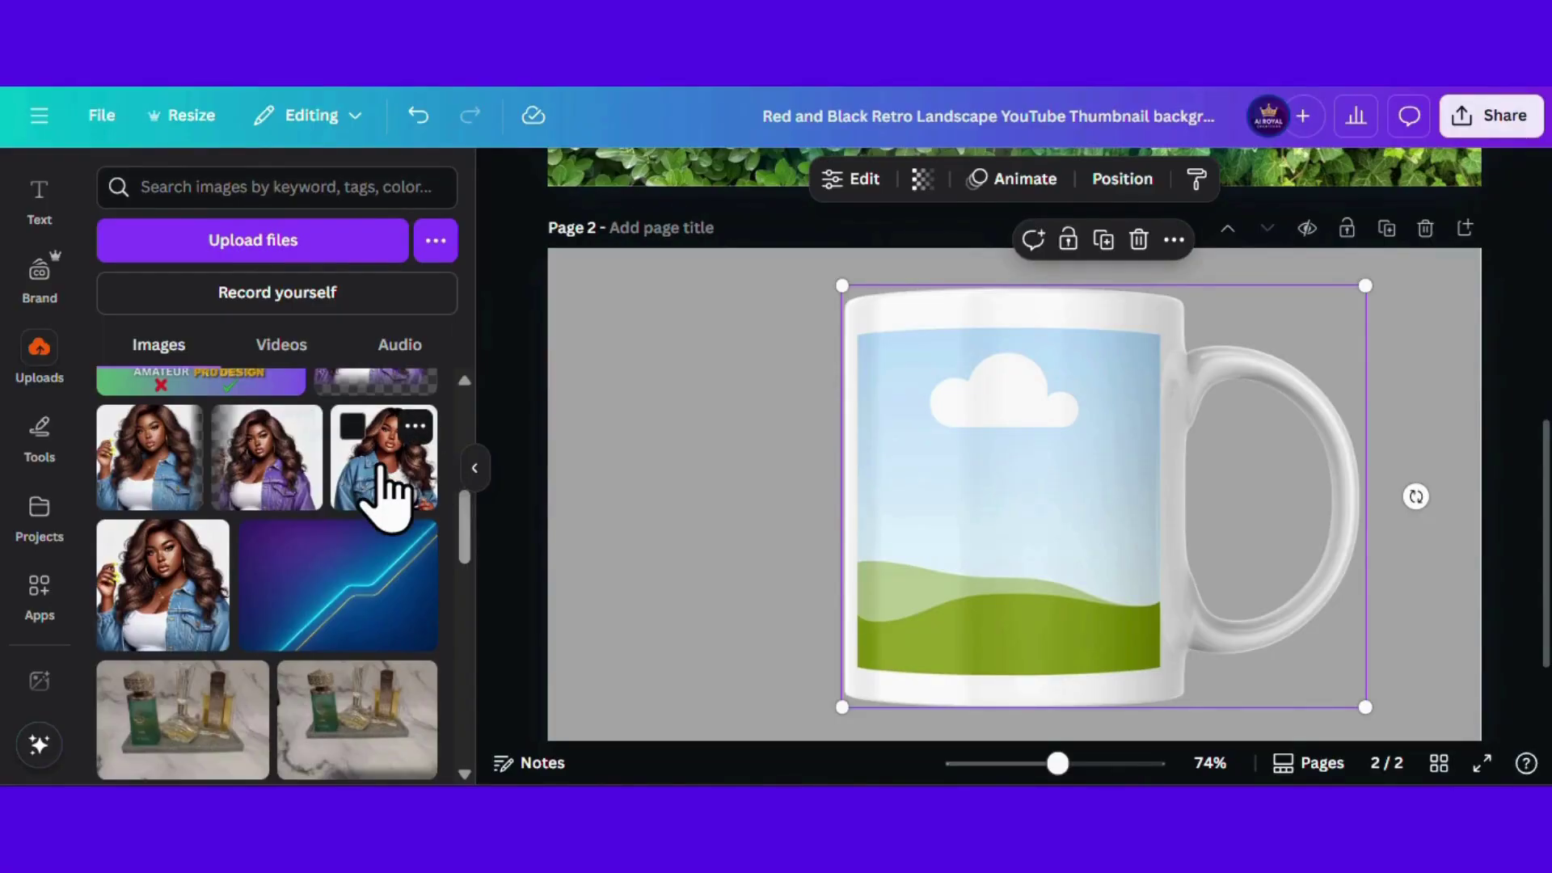
{"action": "left_click_drag", "start_coordinate": [382, 477], "coordinate": [701, 479]}
{"action": "left_click_drag", "start_coordinate": [958, 420], "coordinate": [961, 424]}
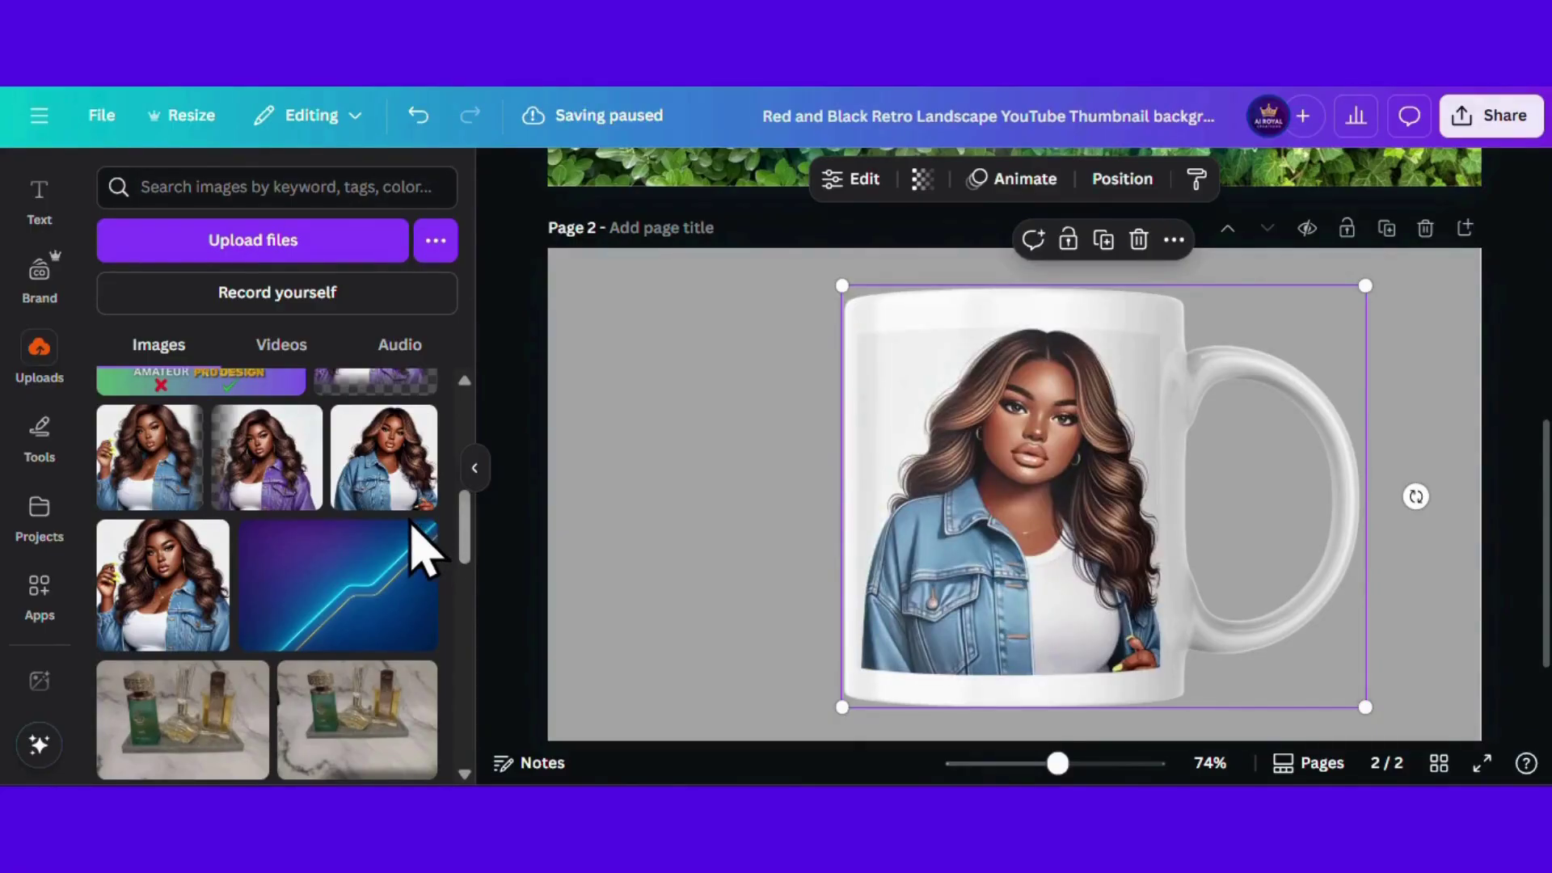
{"action": "left_click", "coordinate": [1002, 542]}
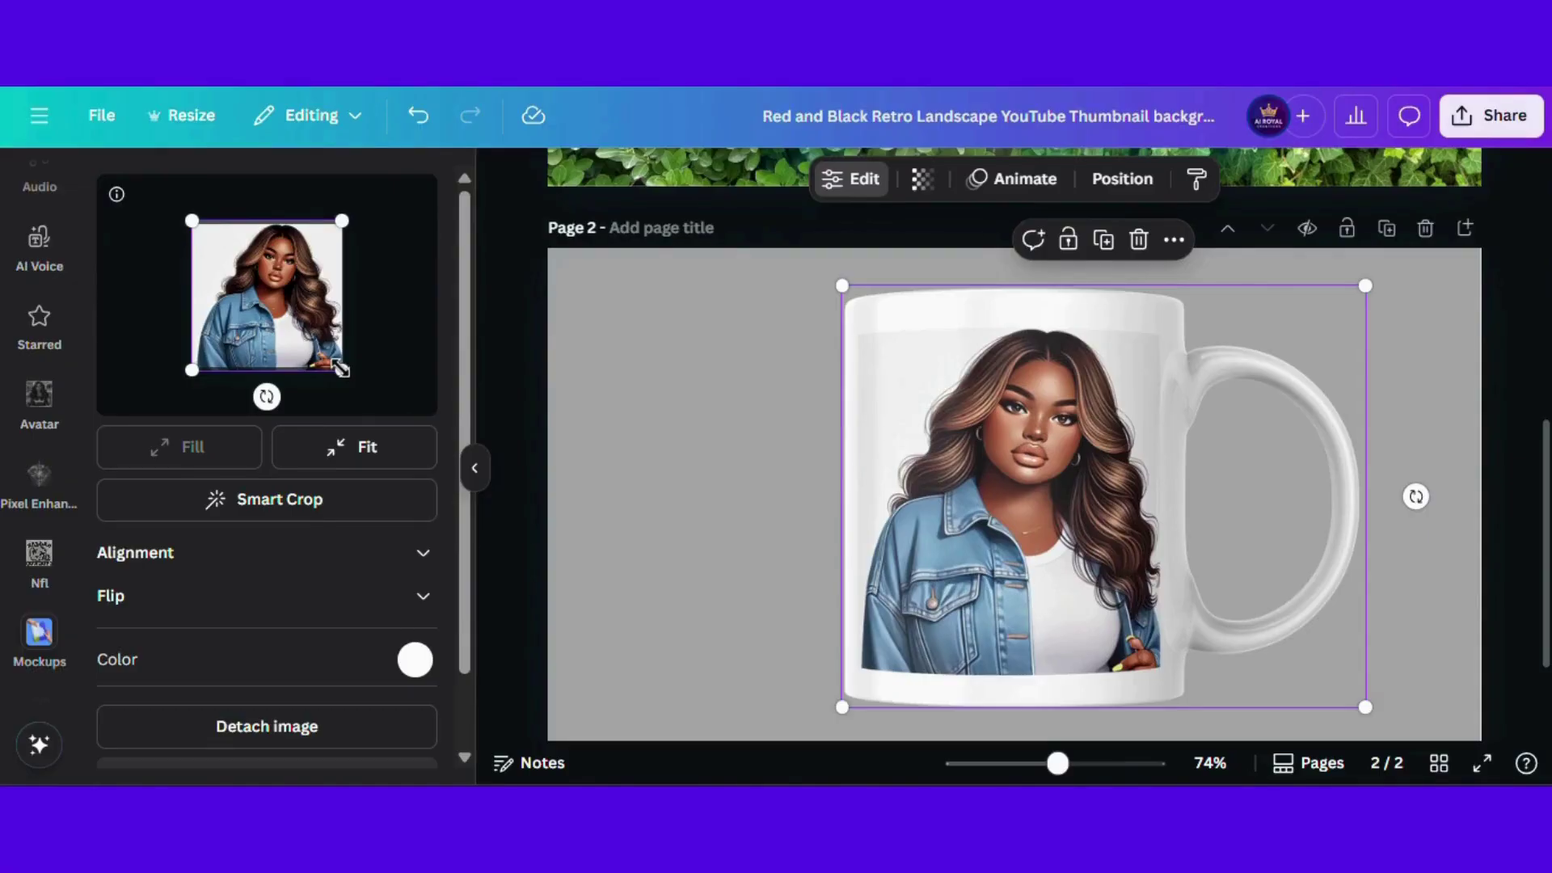
{"action": "left_click", "coordinate": [748, 419]}
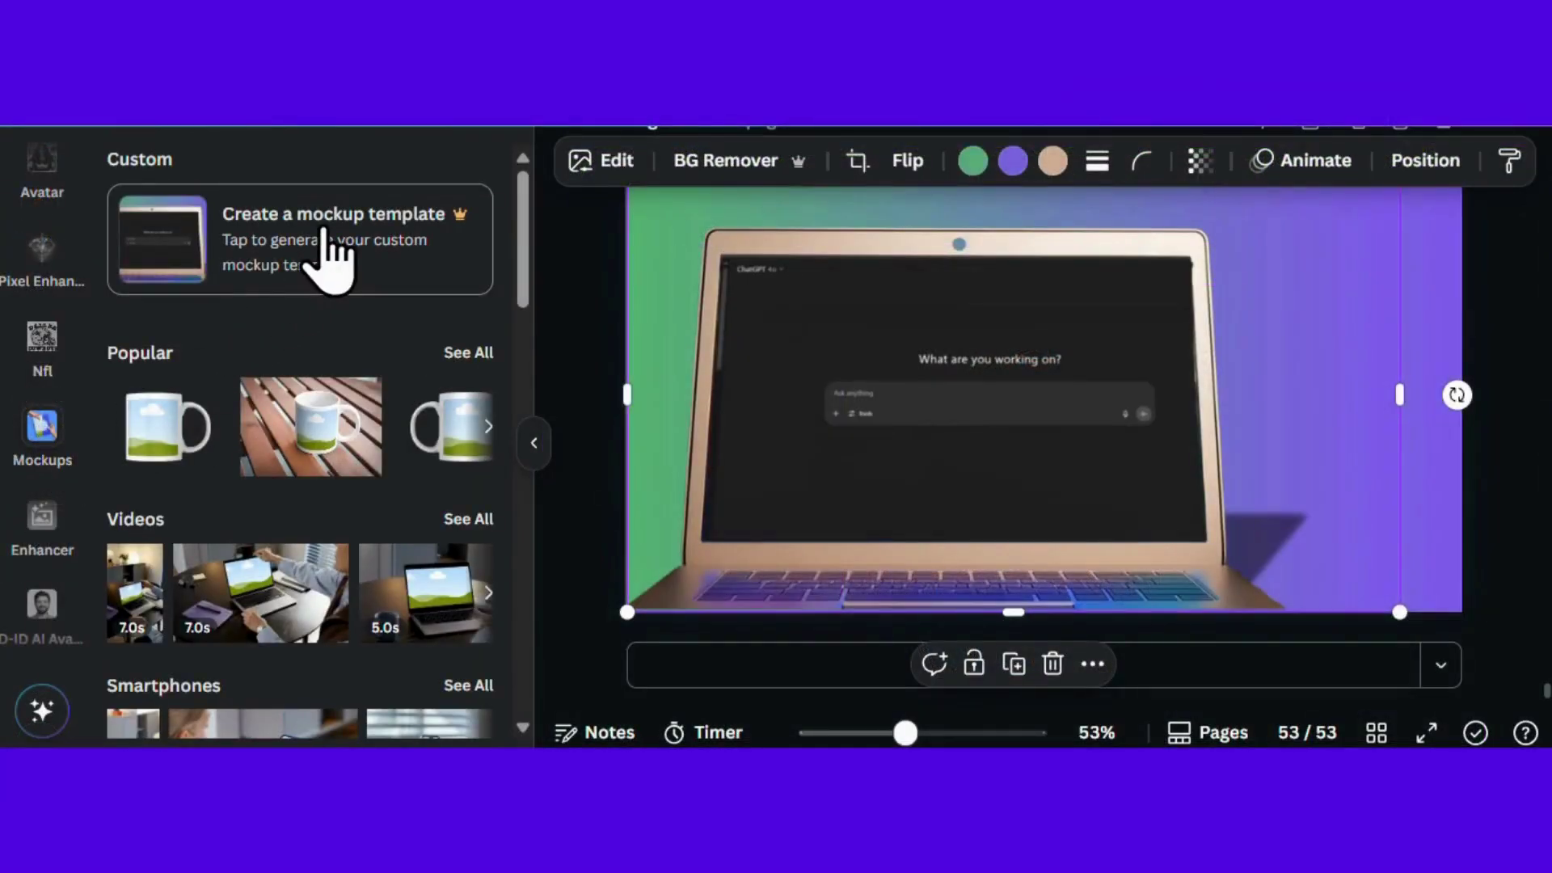
Step: Make the laptop photo a mockup and drop the uploaded AMATEUR vs PRO DESIGN thumbnail on its screen
{"action": "left_click", "coordinate": [335, 263]}
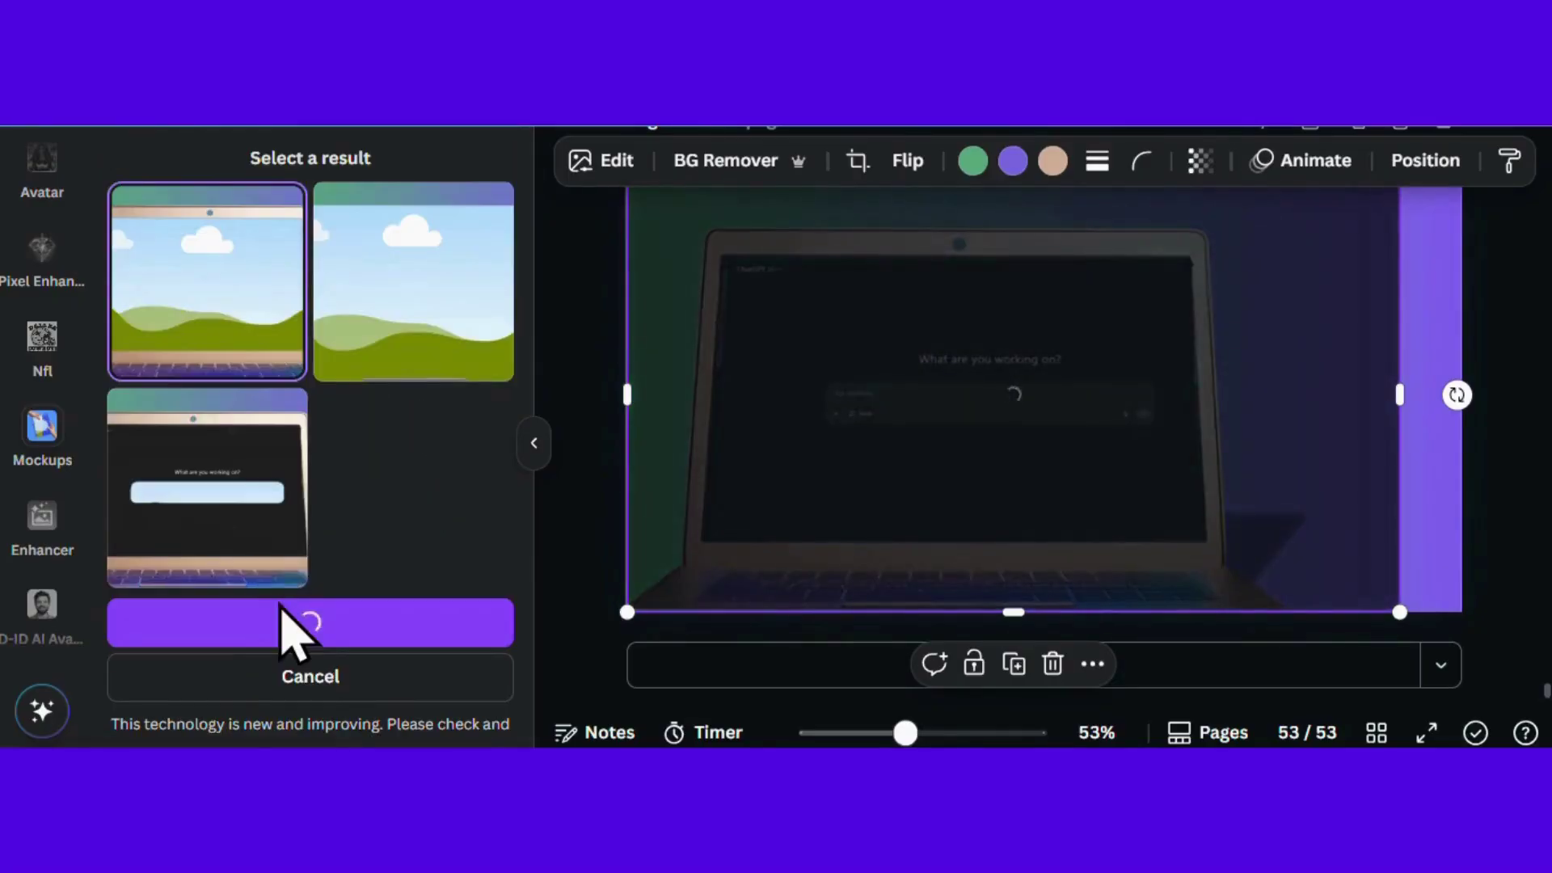
{"action": "left_click", "coordinate": [285, 612]}
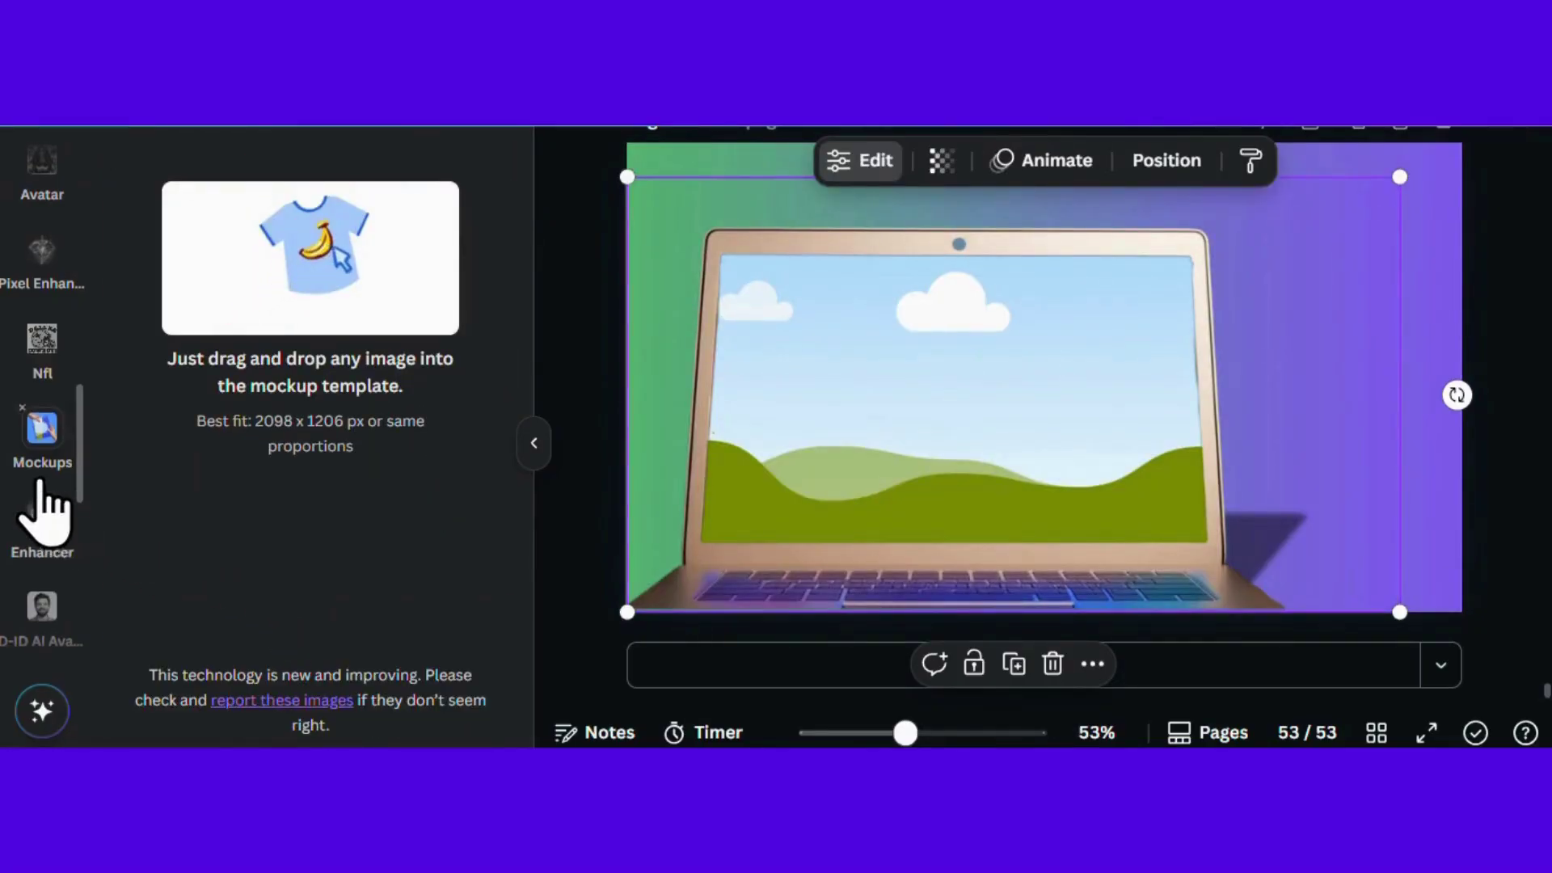
{"action": "scroll", "coordinate": [42, 511], "scroll_direction": "up", "scroll_amount": 10}
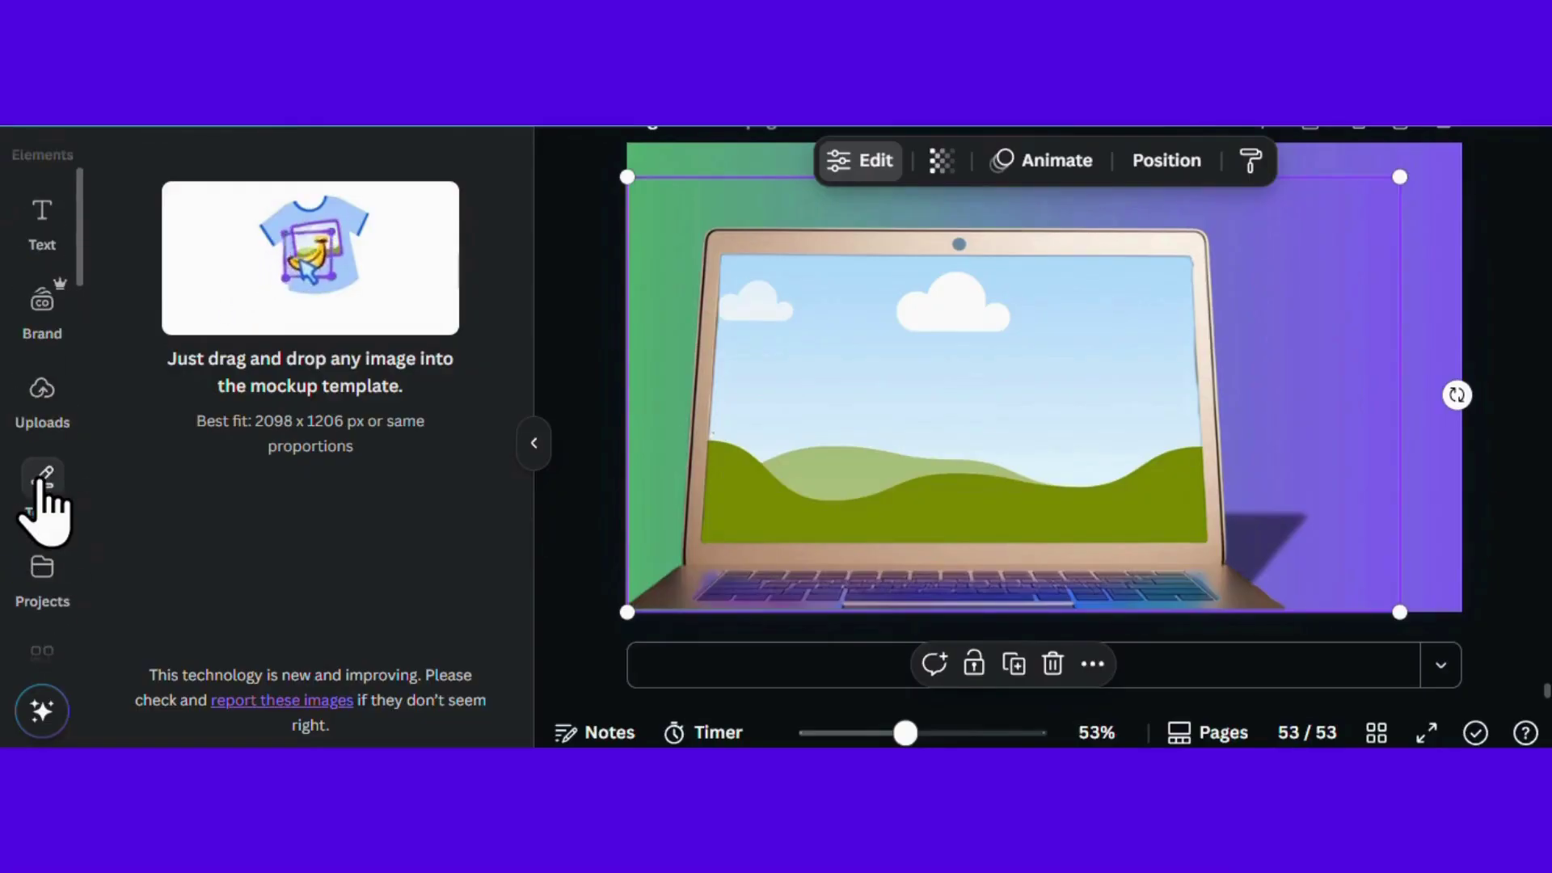
{"action": "left_click", "coordinate": [42, 408]}
{"action": "left_click_drag", "start_coordinate": [420, 495], "coordinate": [938, 428]}
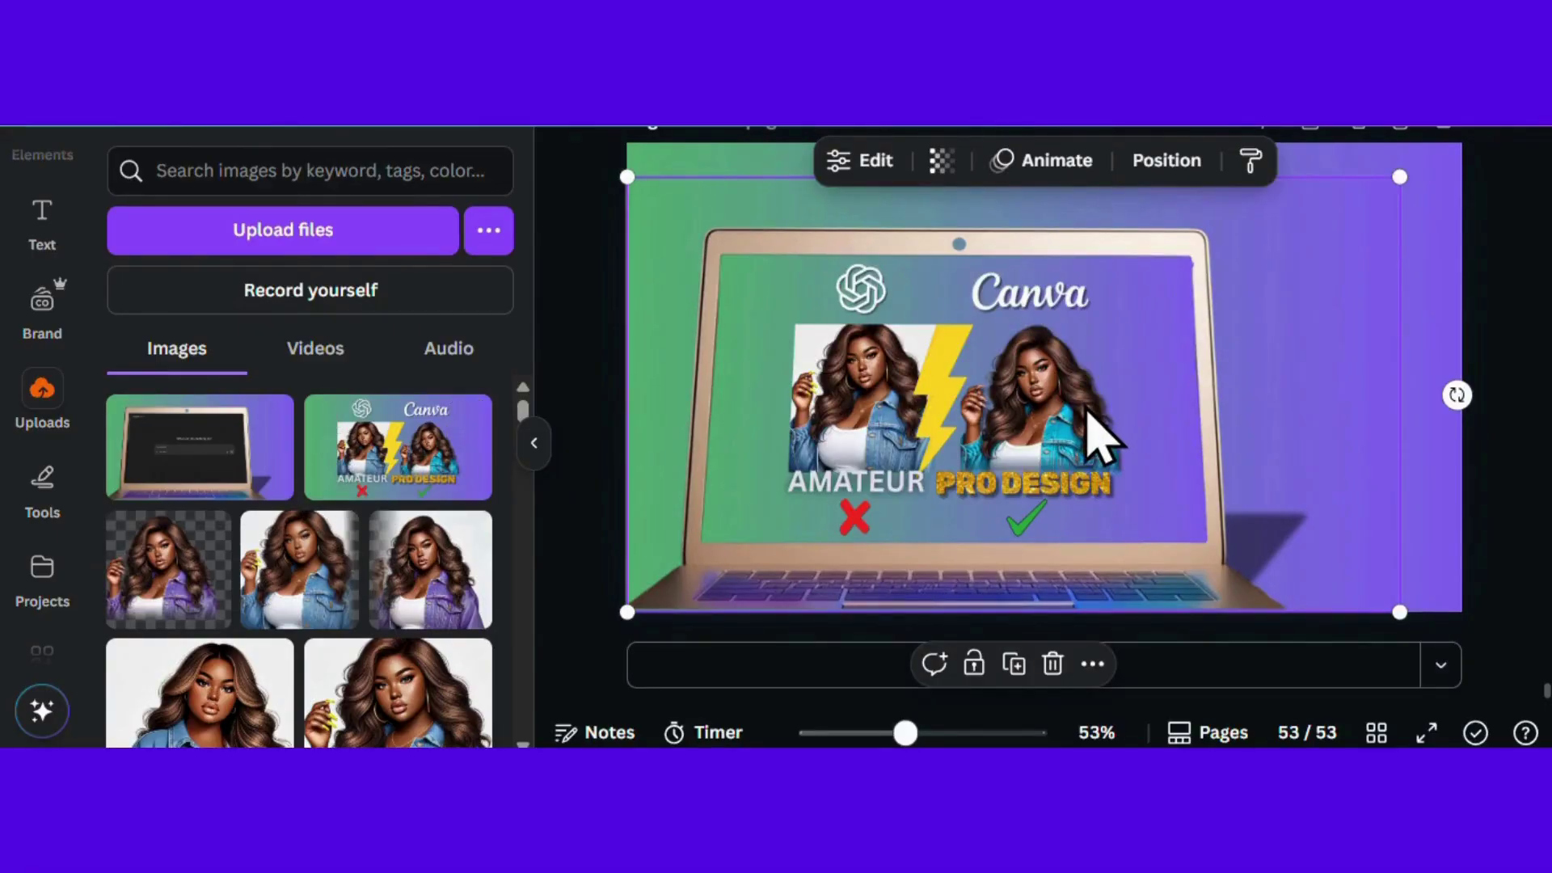
{"action": "left_click", "coordinate": [861, 160]}
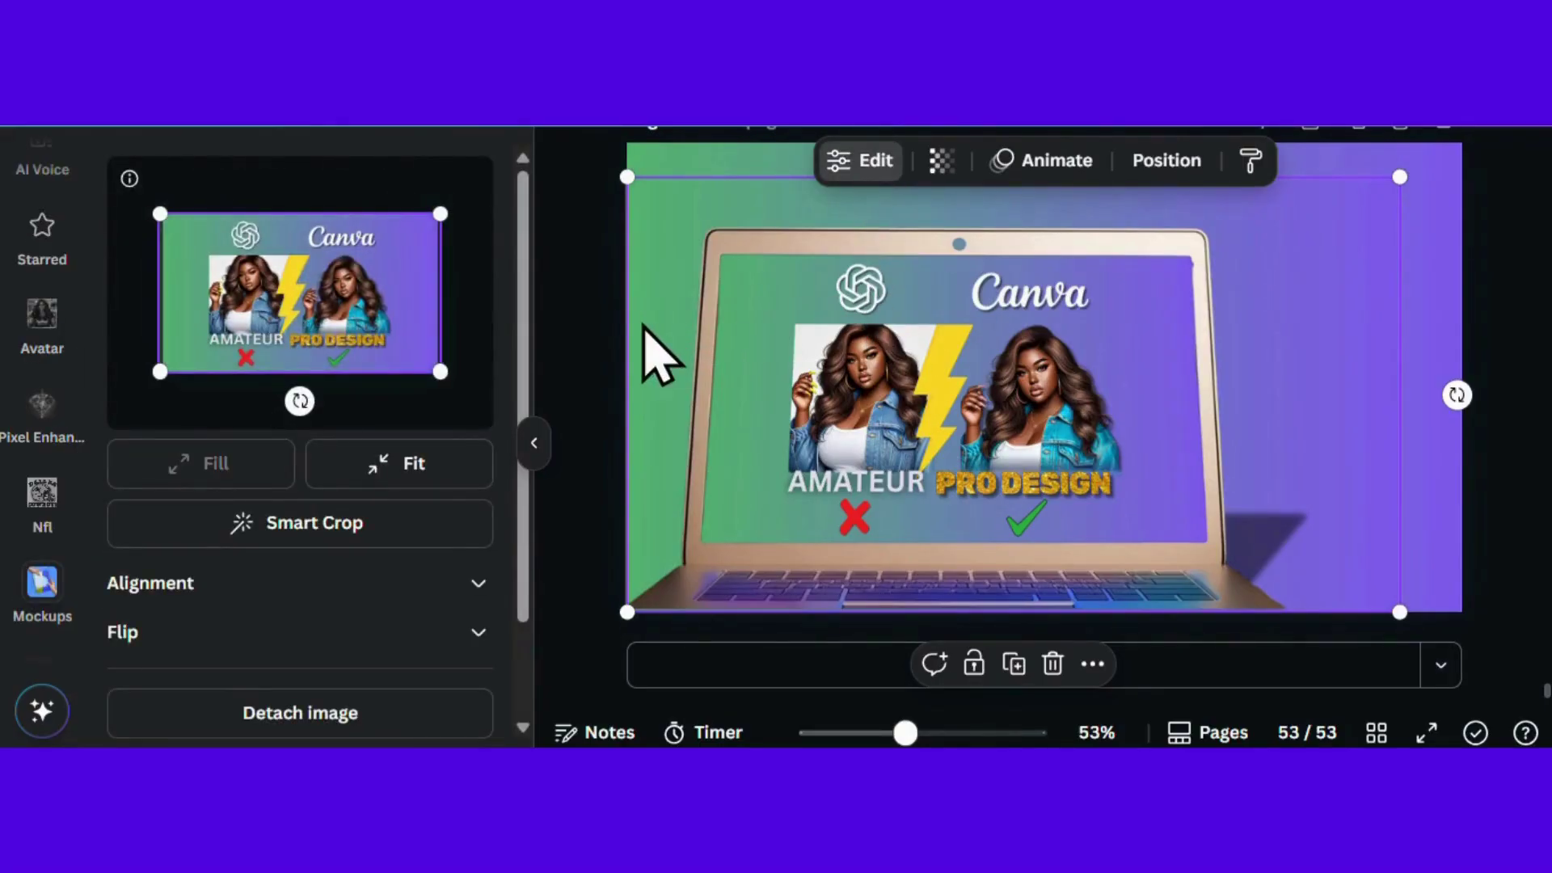
{"action": "left_click", "coordinate": [598, 342]}
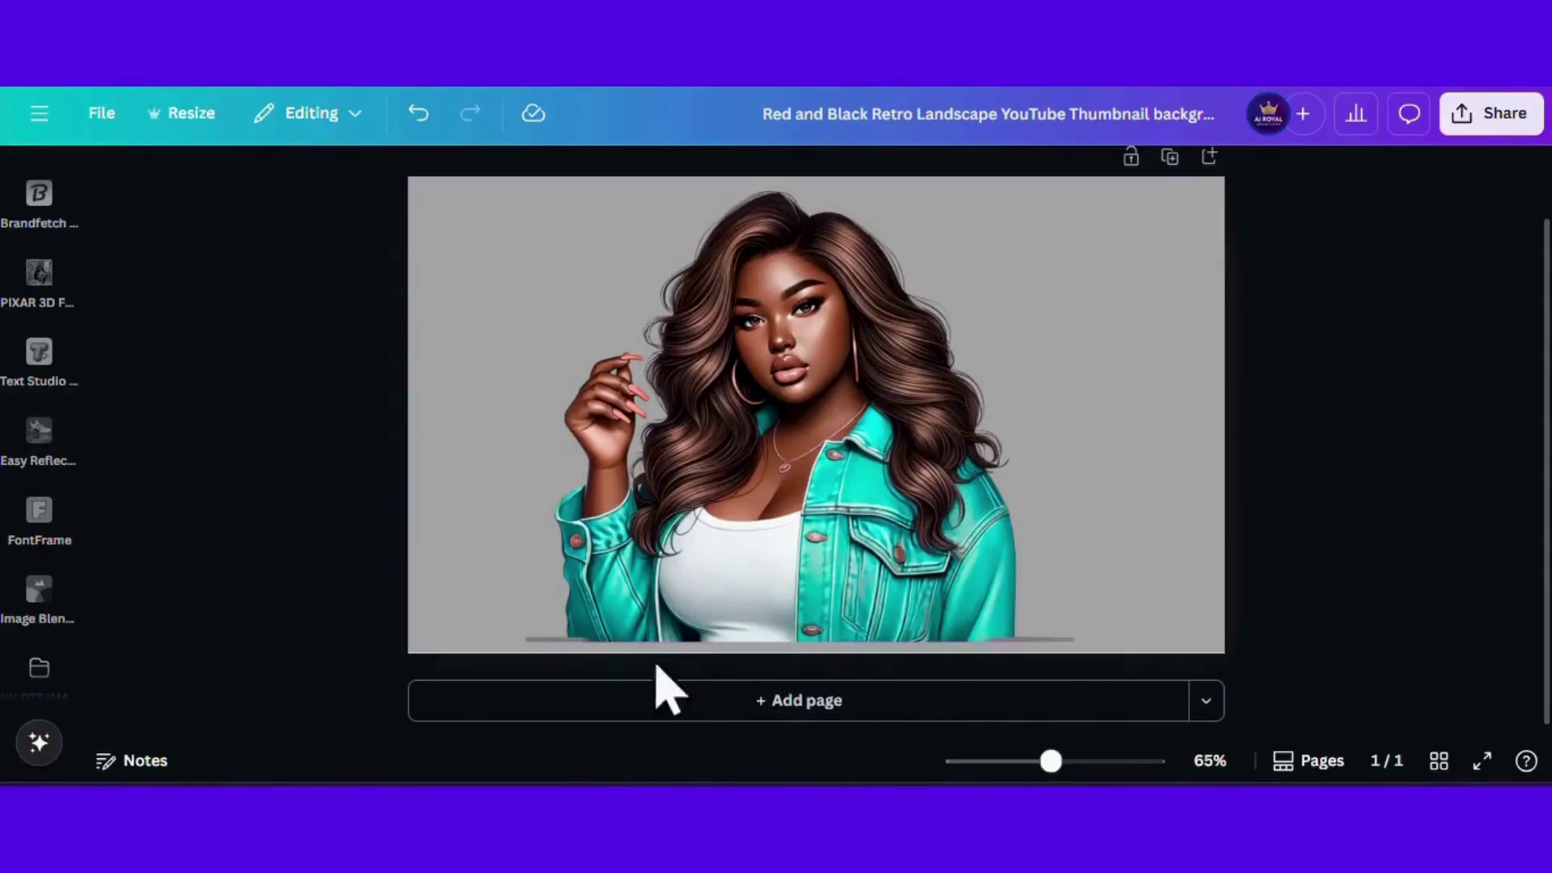
Step: Try a radial Image Blender fade on the woman, then apply a linear fade extended downward
{"action": "scroll", "coordinate": [50, 626], "scroll_direction": "down", "scroll_amount": 1}
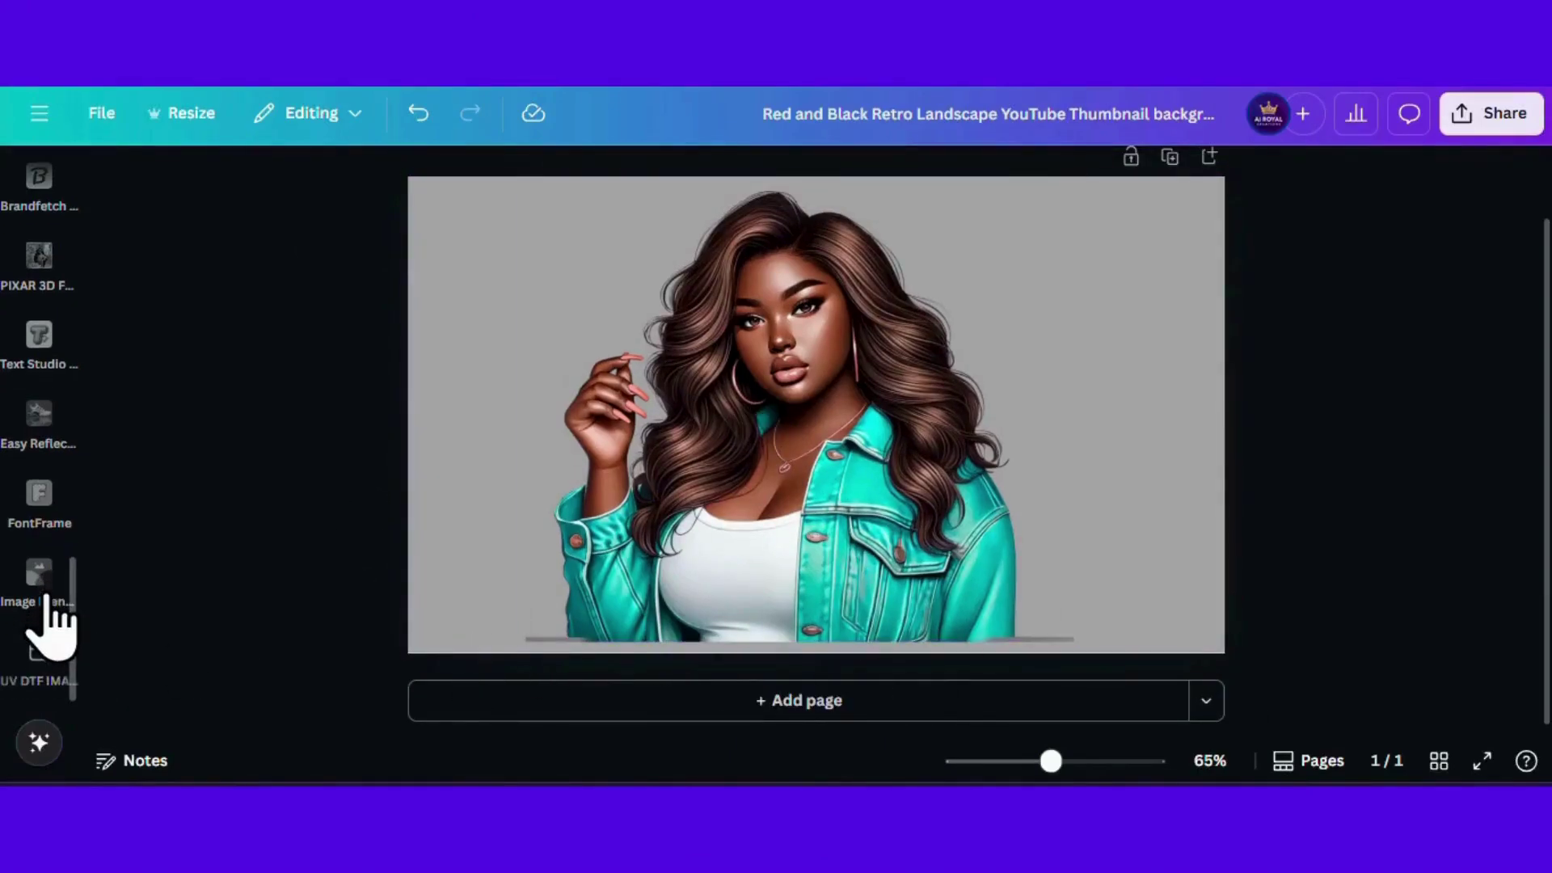
{"action": "left_click", "coordinate": [39, 572]}
{"action": "left_click", "coordinate": [952, 450]}
{"action": "scroll", "coordinate": [328, 501], "scroll_direction": "down", "scroll_amount": 5}
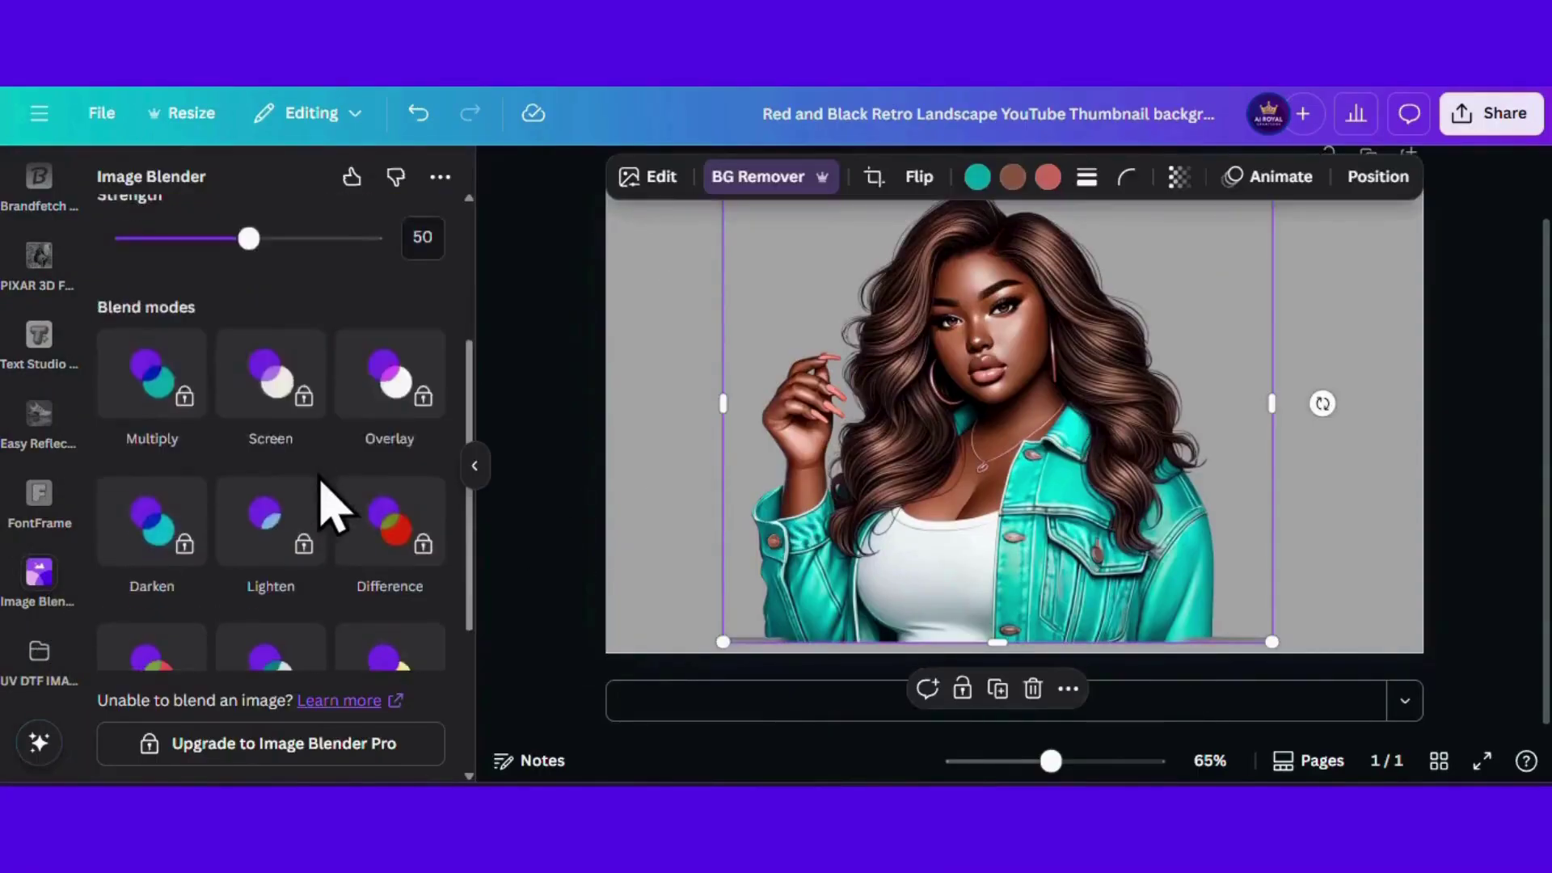
{"action": "scroll", "coordinate": [178, 420], "scroll_direction": "up", "scroll_amount": 5}
{"action": "left_click", "coordinate": [250, 359]}
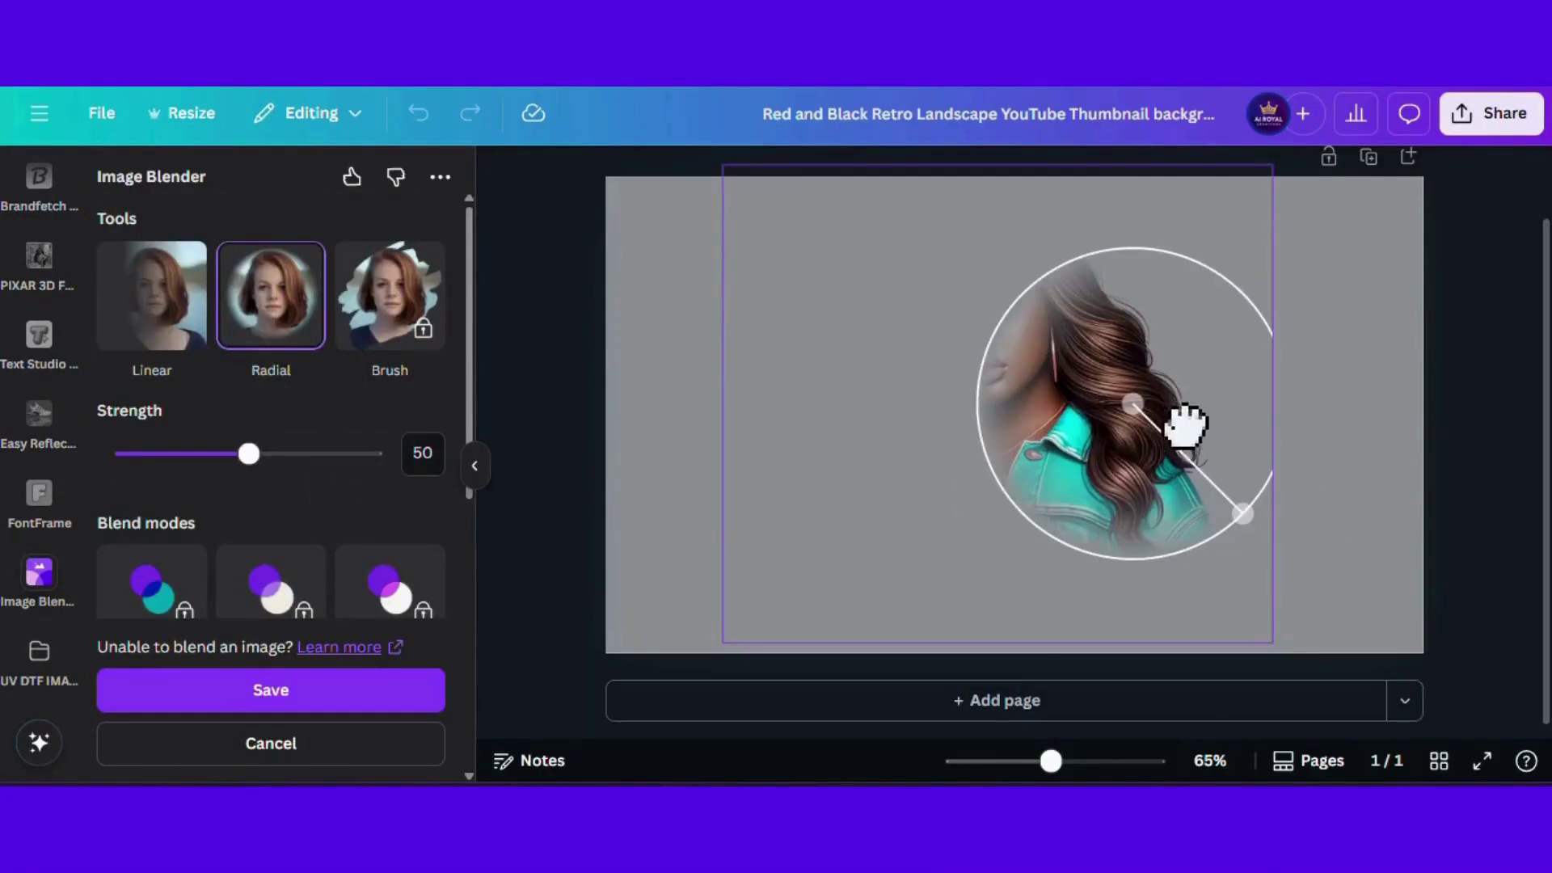
{"action": "left_click_drag", "start_coordinate": [1185, 425], "coordinate": [1088, 461]}
{"action": "left_click_drag", "start_coordinate": [1139, 557], "coordinate": [769, 384]}
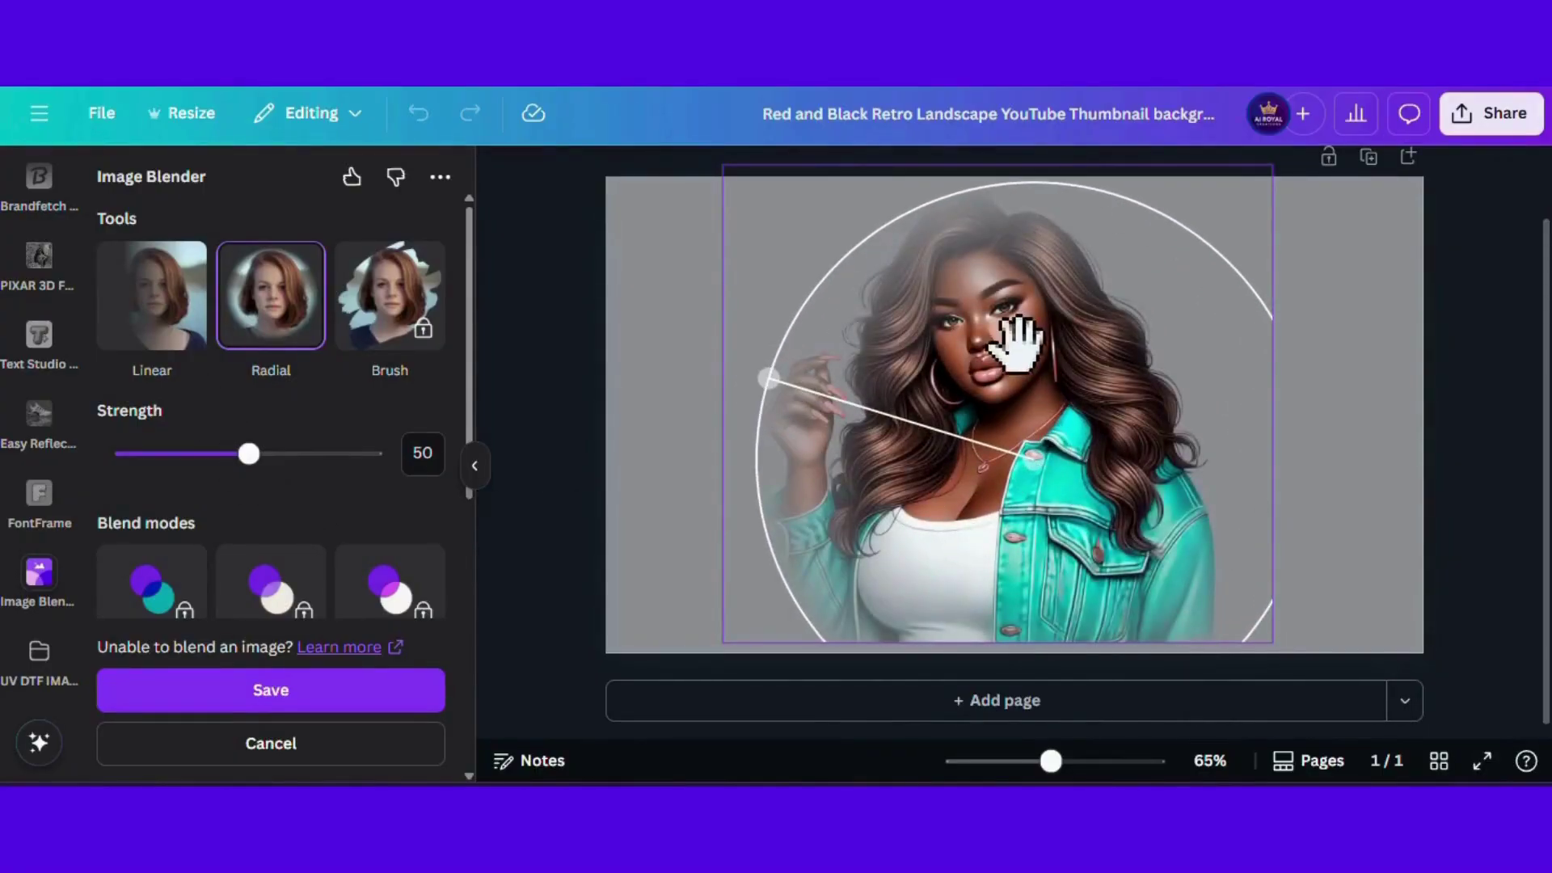
{"action": "left_click_drag", "start_coordinate": [1016, 339], "coordinate": [983, 346]}
{"action": "left_click", "coordinate": [179, 356]}
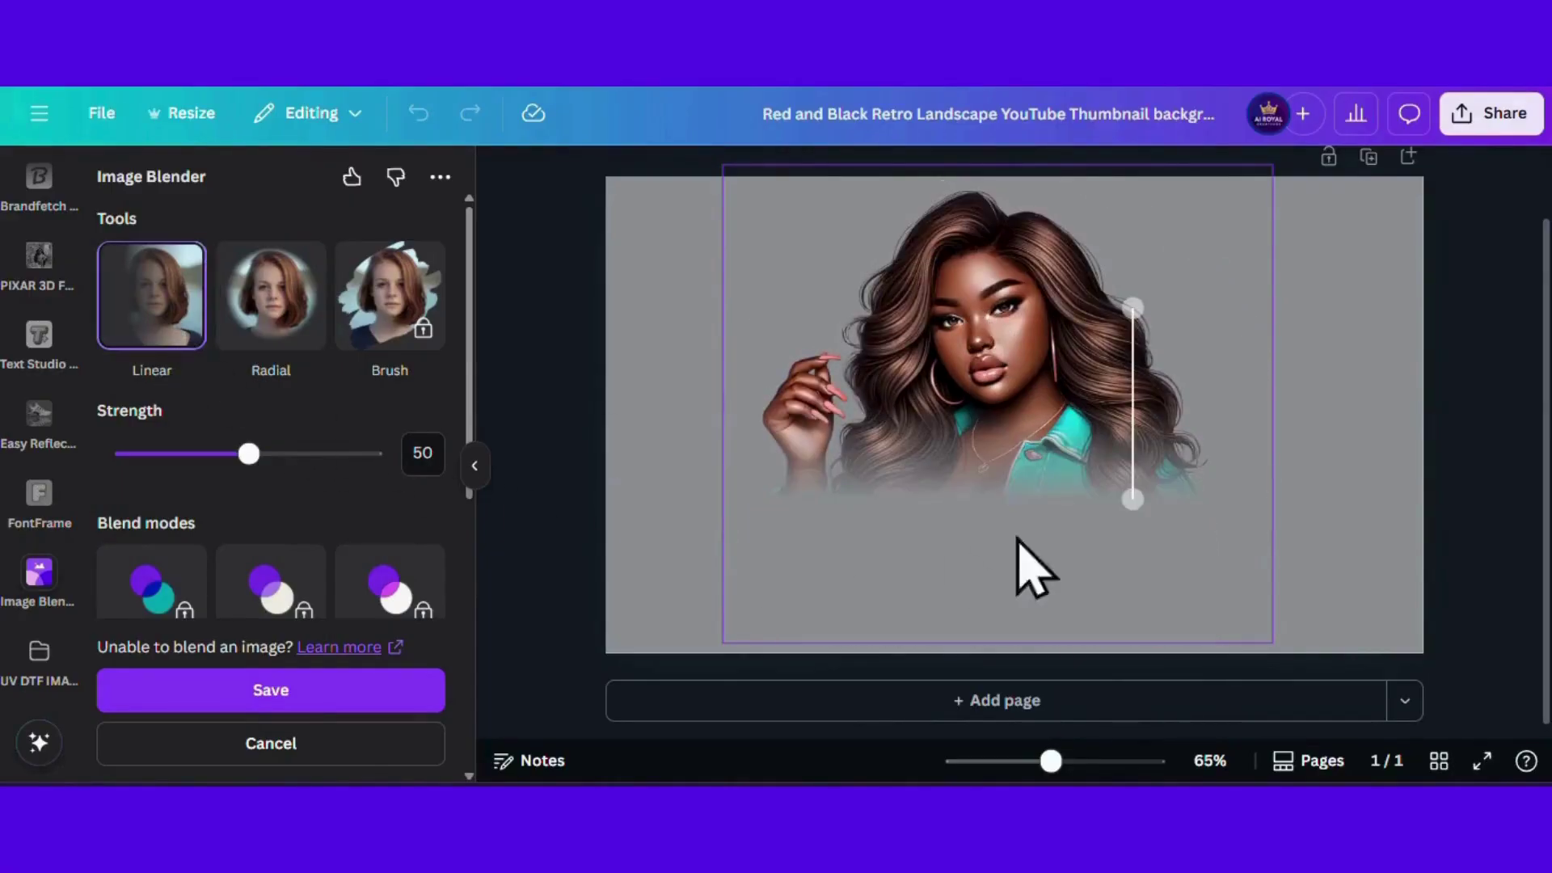
{"action": "left_click_drag", "start_coordinate": [1132, 499], "coordinate": [1115, 610]}
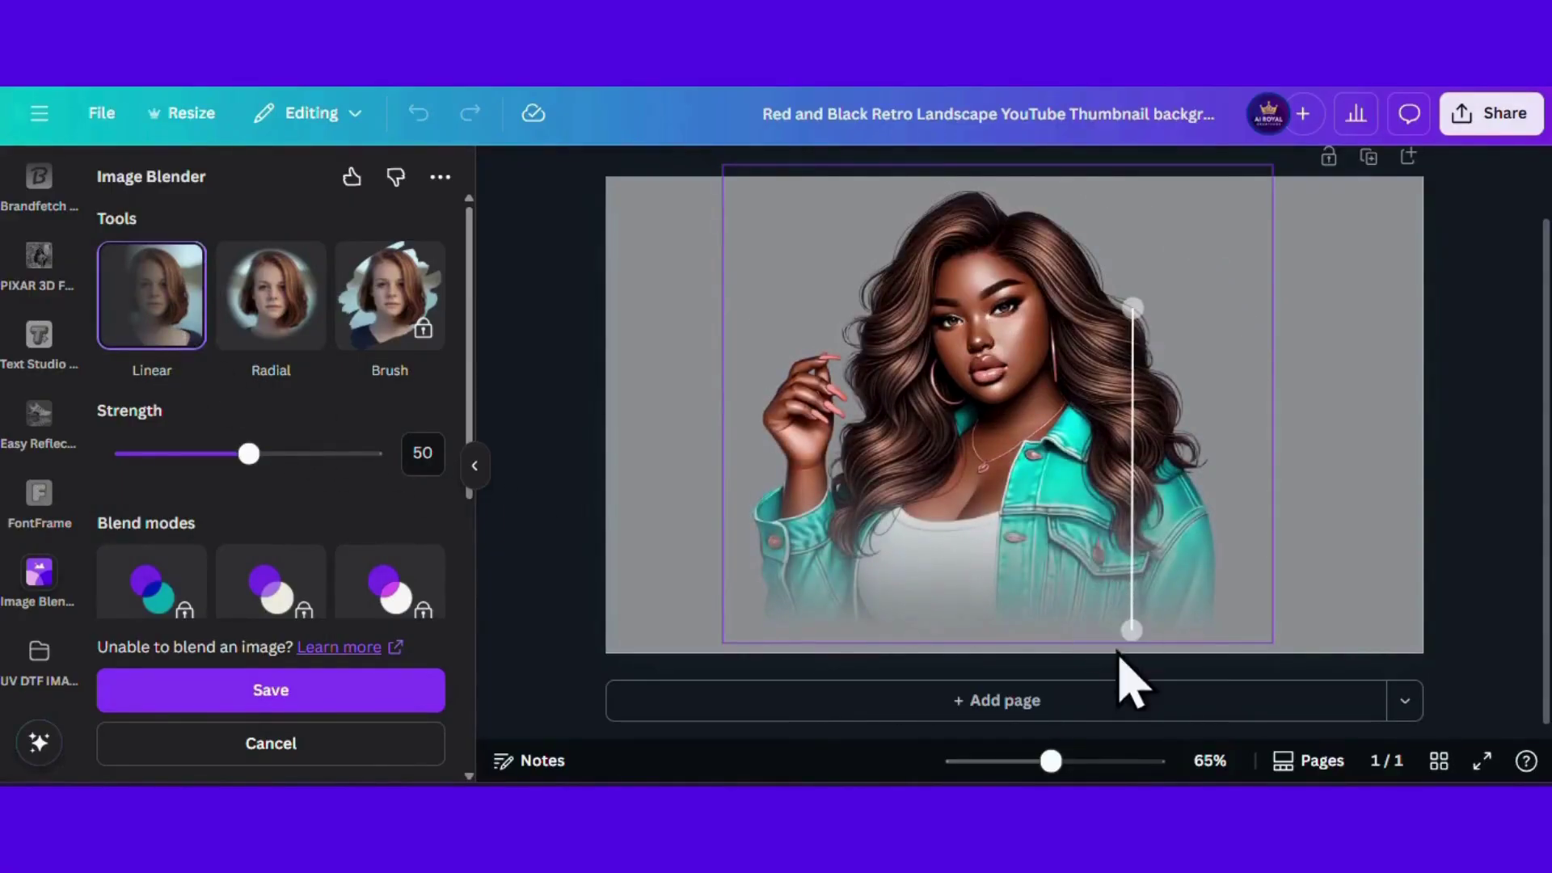
{"action": "left_click", "coordinate": [235, 694]}
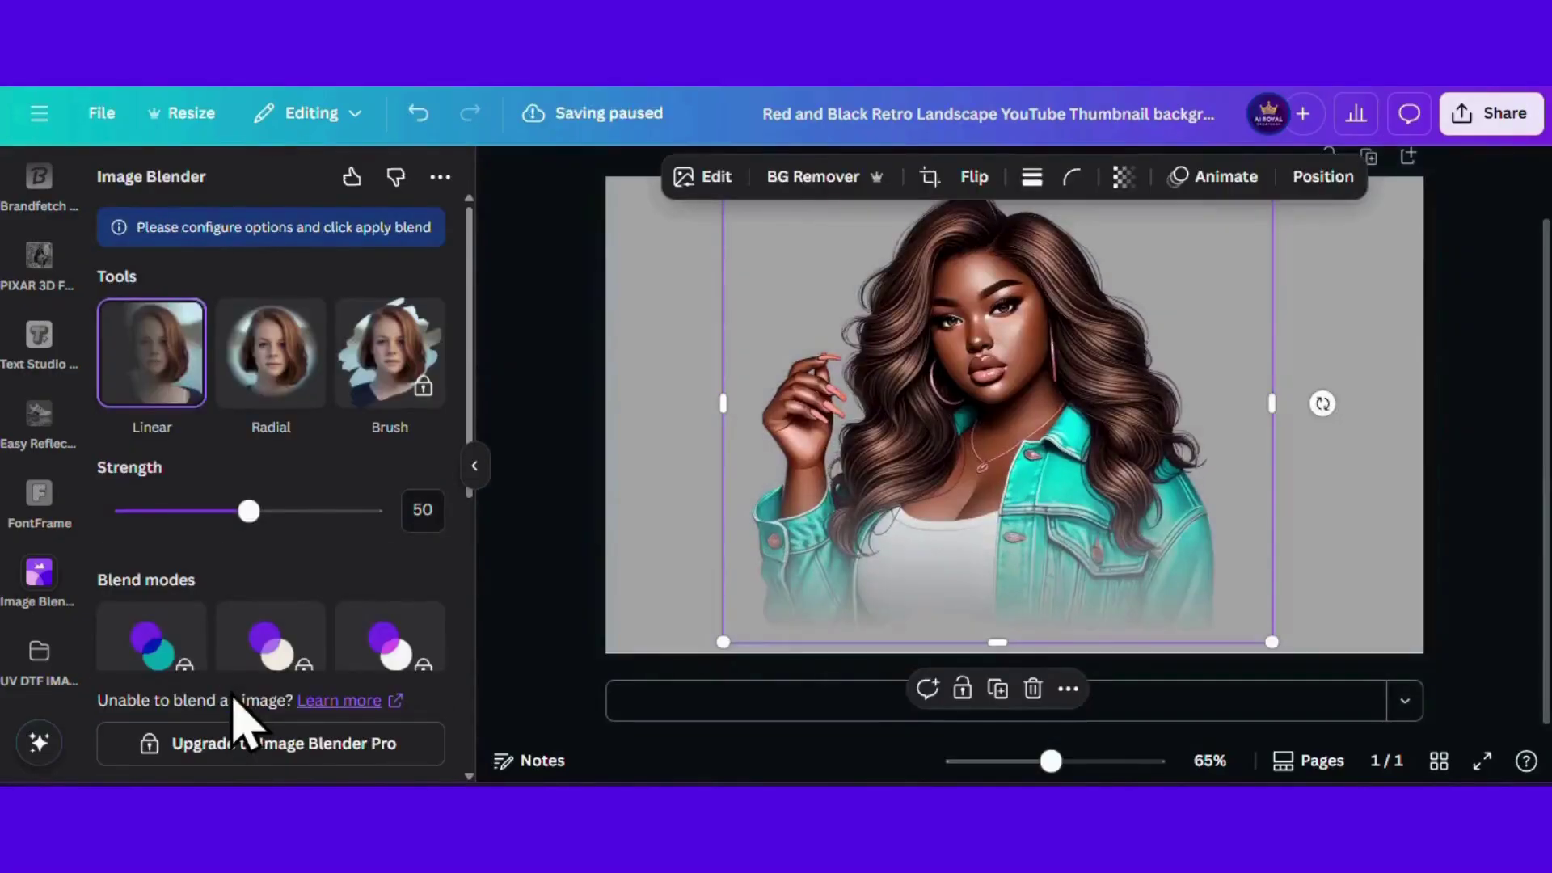
Step: Add the green wall-of-leaves photo and make it the page background
{"action": "left_click", "coordinate": [36, 279]}
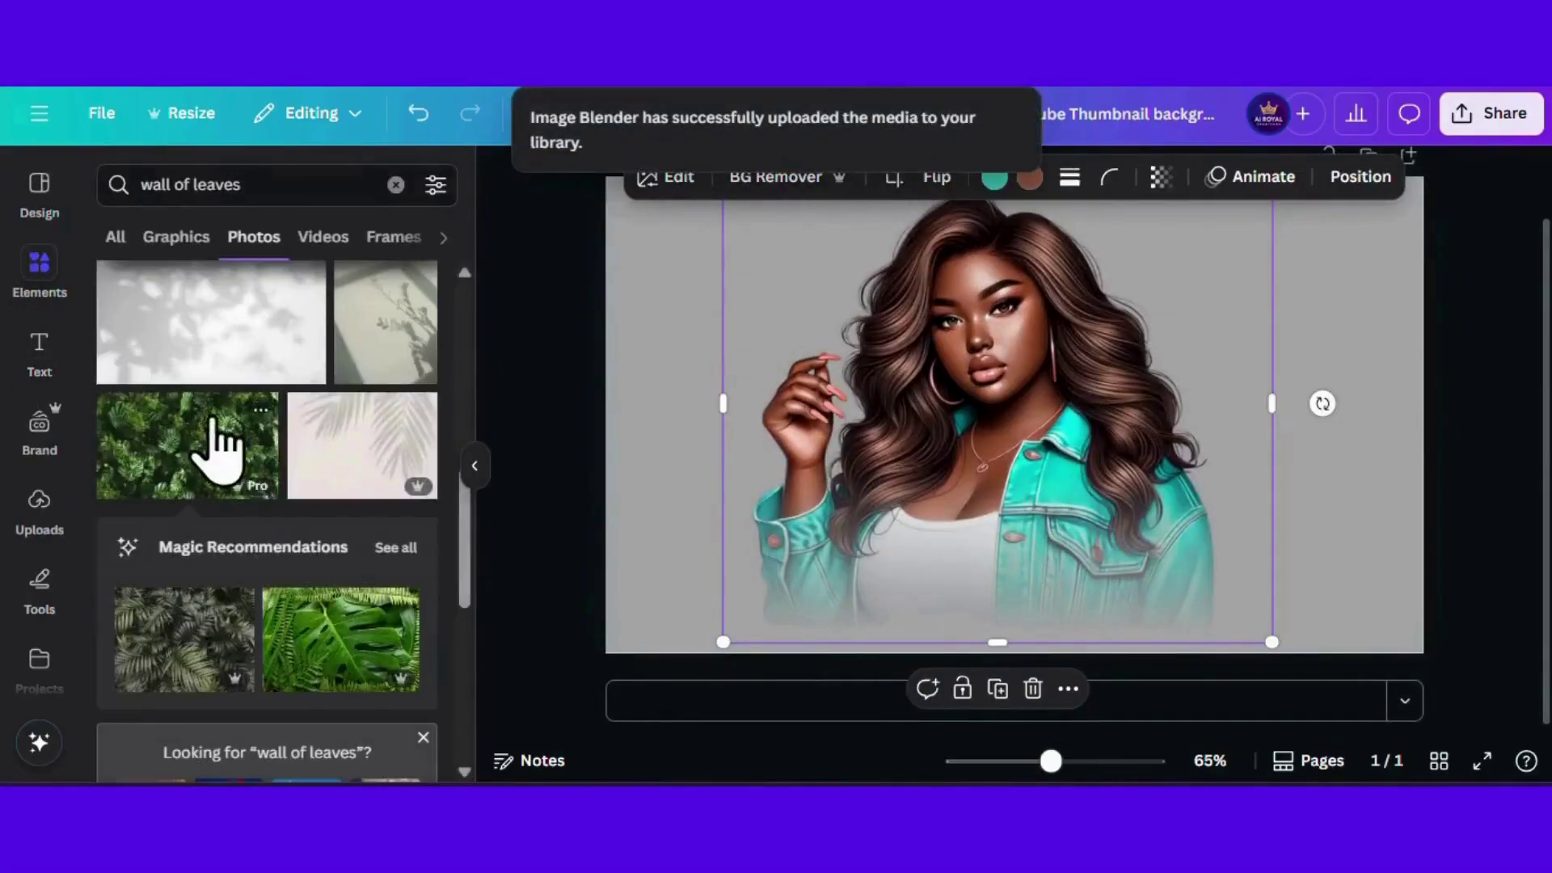
{"action": "left_click", "coordinate": [243, 450]}
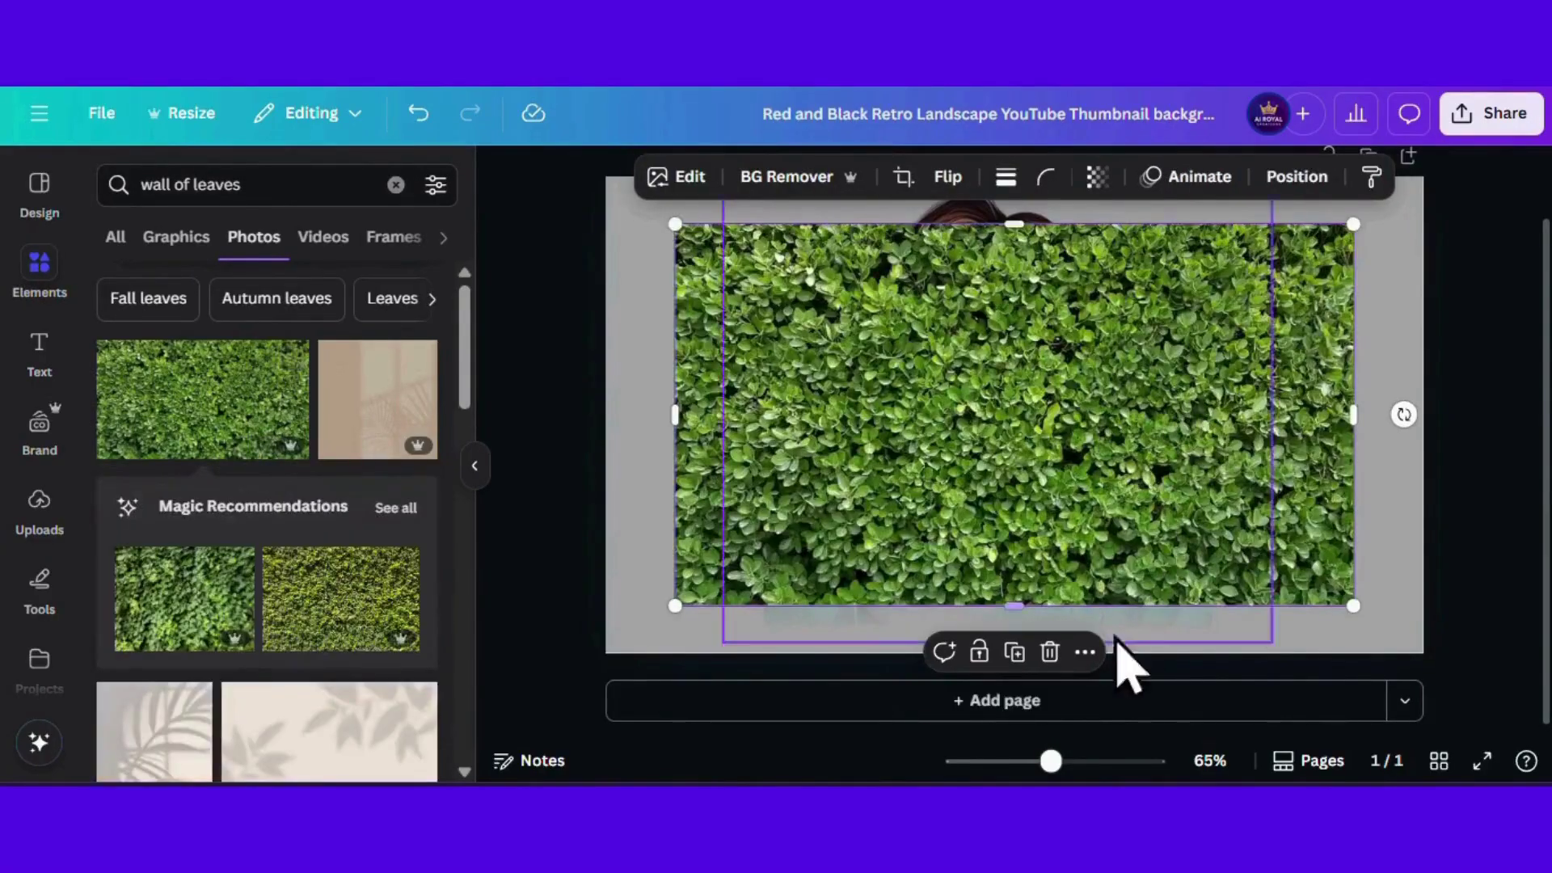
{"action": "left_click", "coordinate": [1084, 652]}
{"action": "scroll", "coordinate": [1247, 247], "scroll_direction": "down", "scroll_amount": 1}
{"action": "scroll", "coordinate": [1243, 363], "scroll_direction": "down", "scroll_amount": 3}
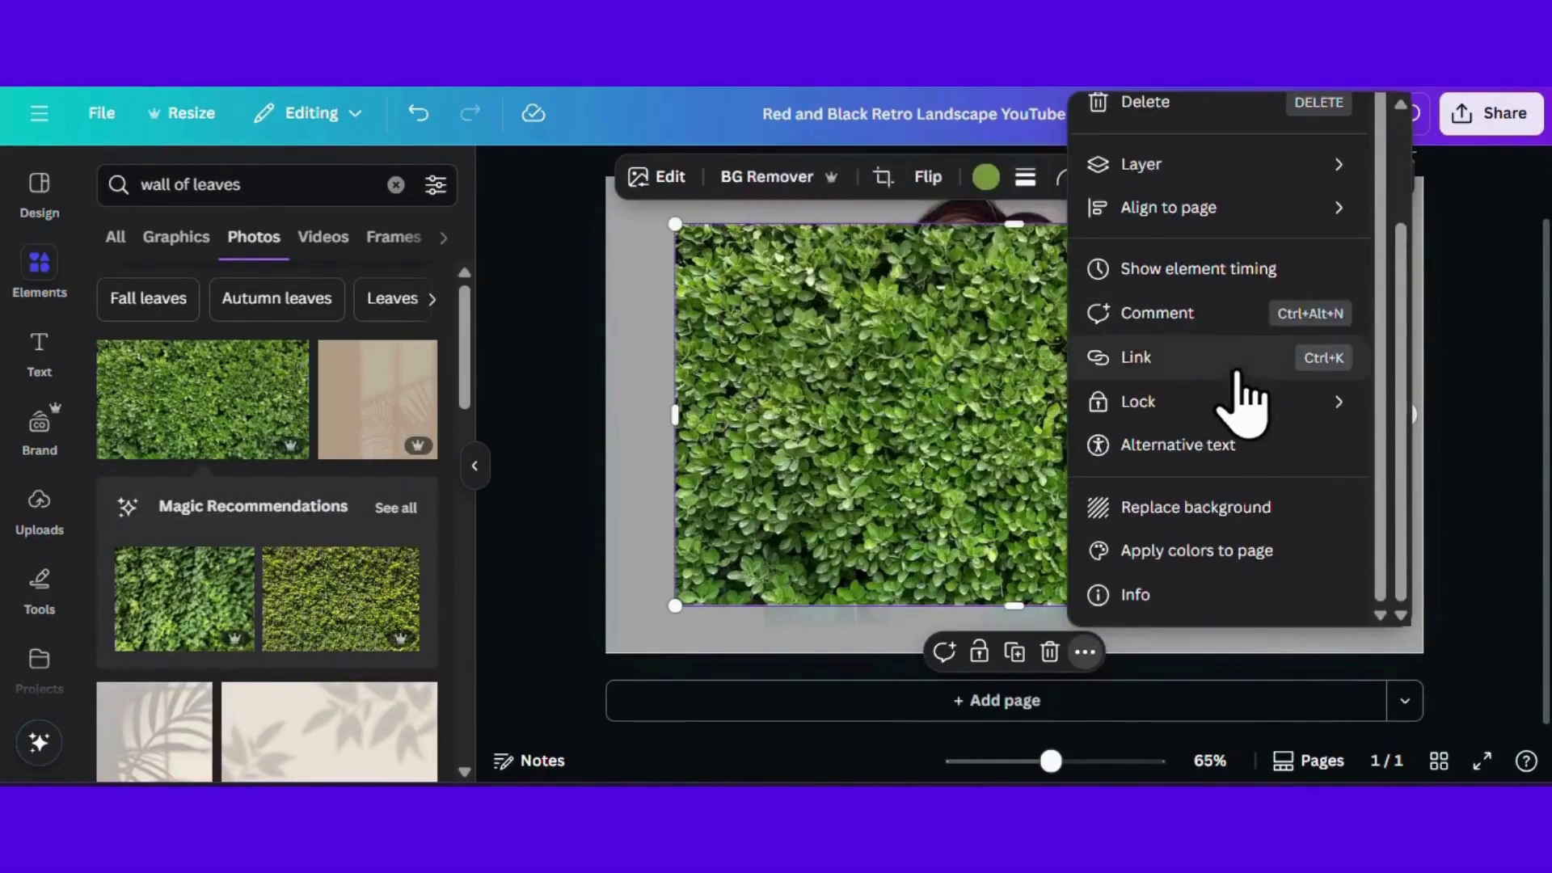
{"action": "left_click", "coordinate": [1204, 513]}
Step: Add an enlarged ivy photo over the right side and move the woman onto a new blank page 2
{"action": "left_click_drag", "start_coordinate": [986, 458], "coordinate": [903, 459]}
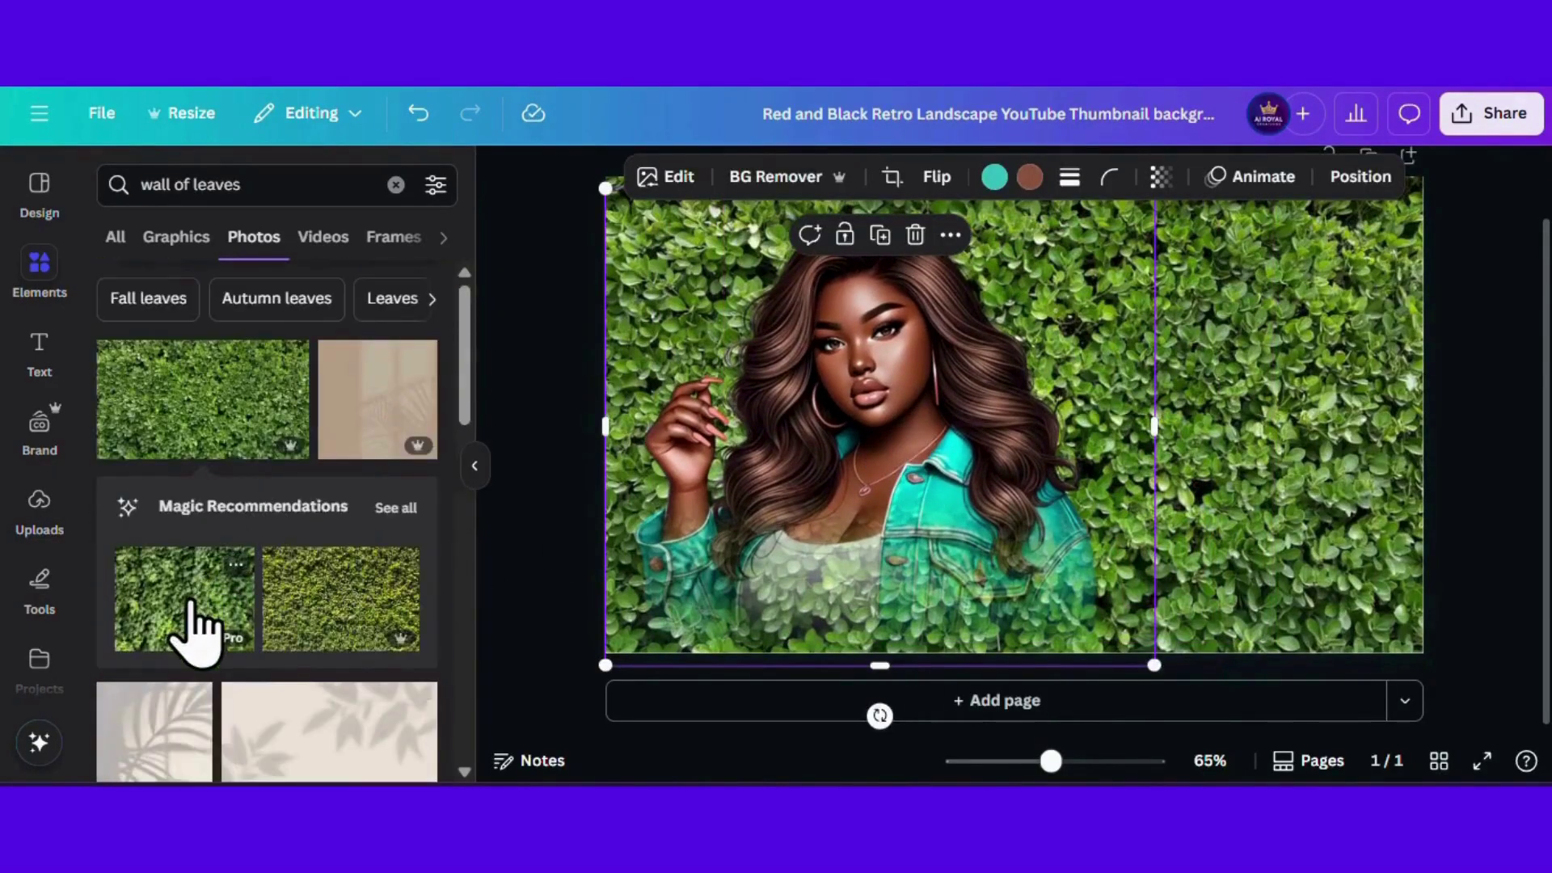
{"action": "left_click_drag", "start_coordinate": [194, 626], "coordinate": [1236, 385]}
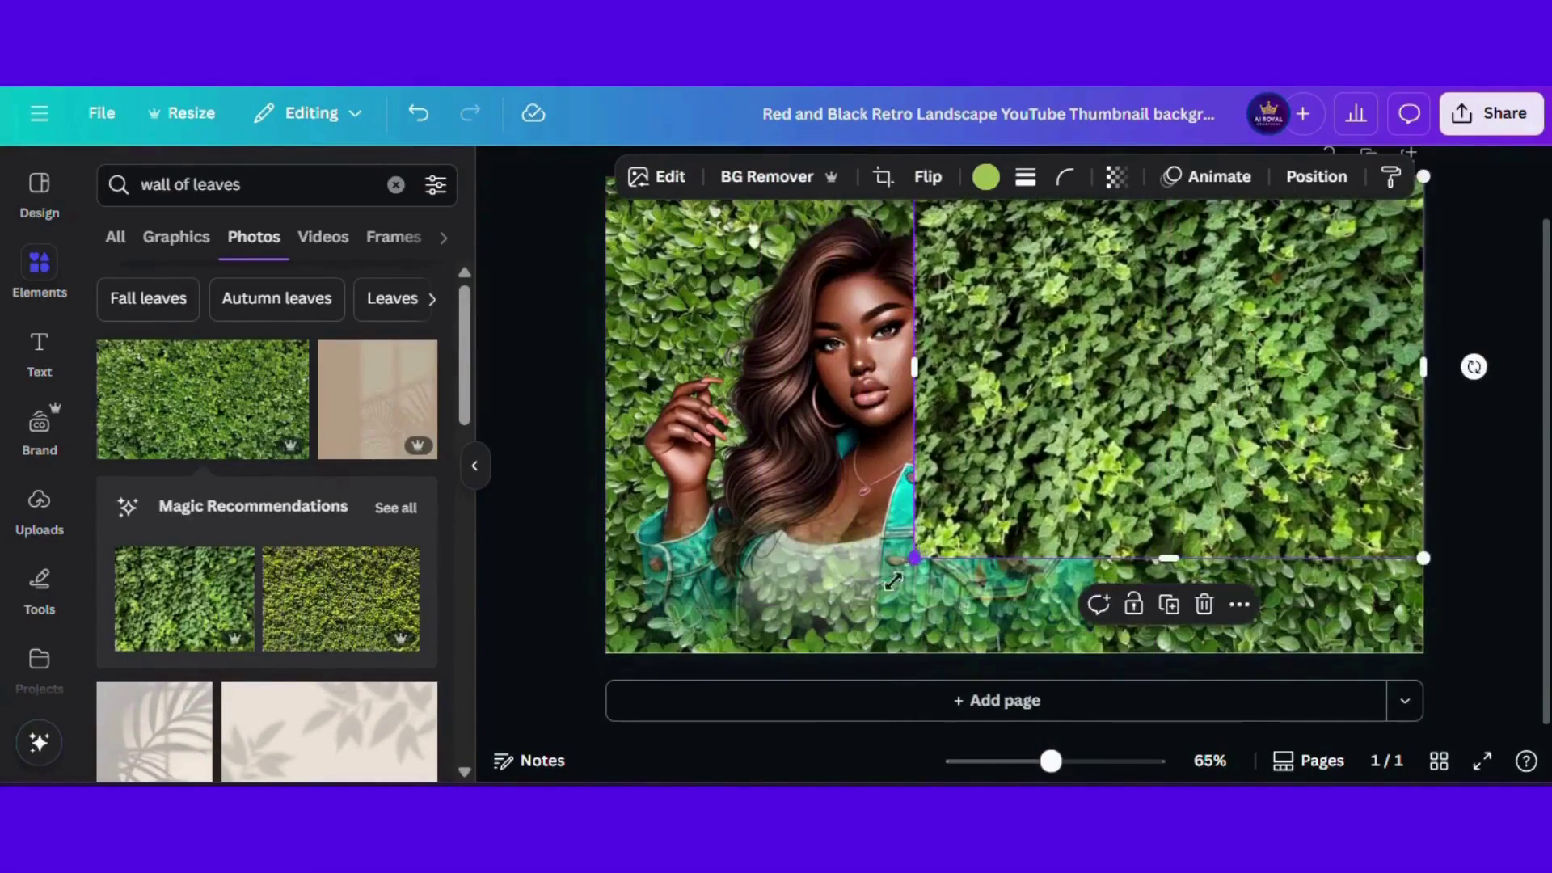
{"action": "left_click_drag", "start_coordinate": [892, 580], "coordinate": [820, 706]}
{"action": "left_click", "coordinate": [693, 485]}
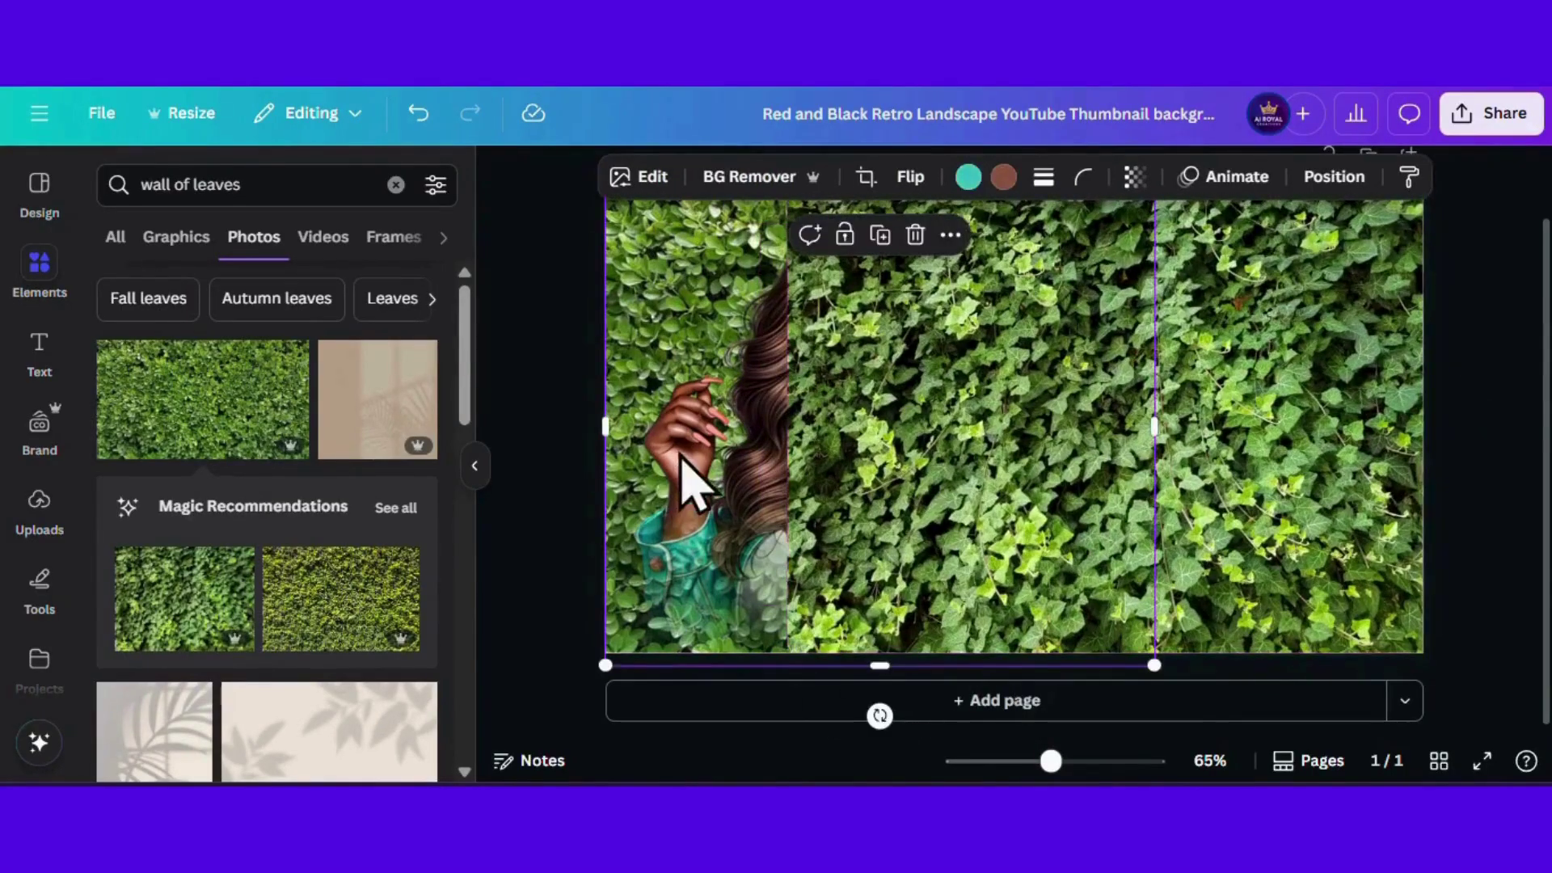
{"action": "left_click", "coordinate": [973, 702]}
{"action": "scroll", "coordinate": [790, 392], "scroll_direction": "up", "scroll_amount": 5}
{"action": "left_click_drag", "start_coordinate": [737, 356], "coordinate": [824, 679]}
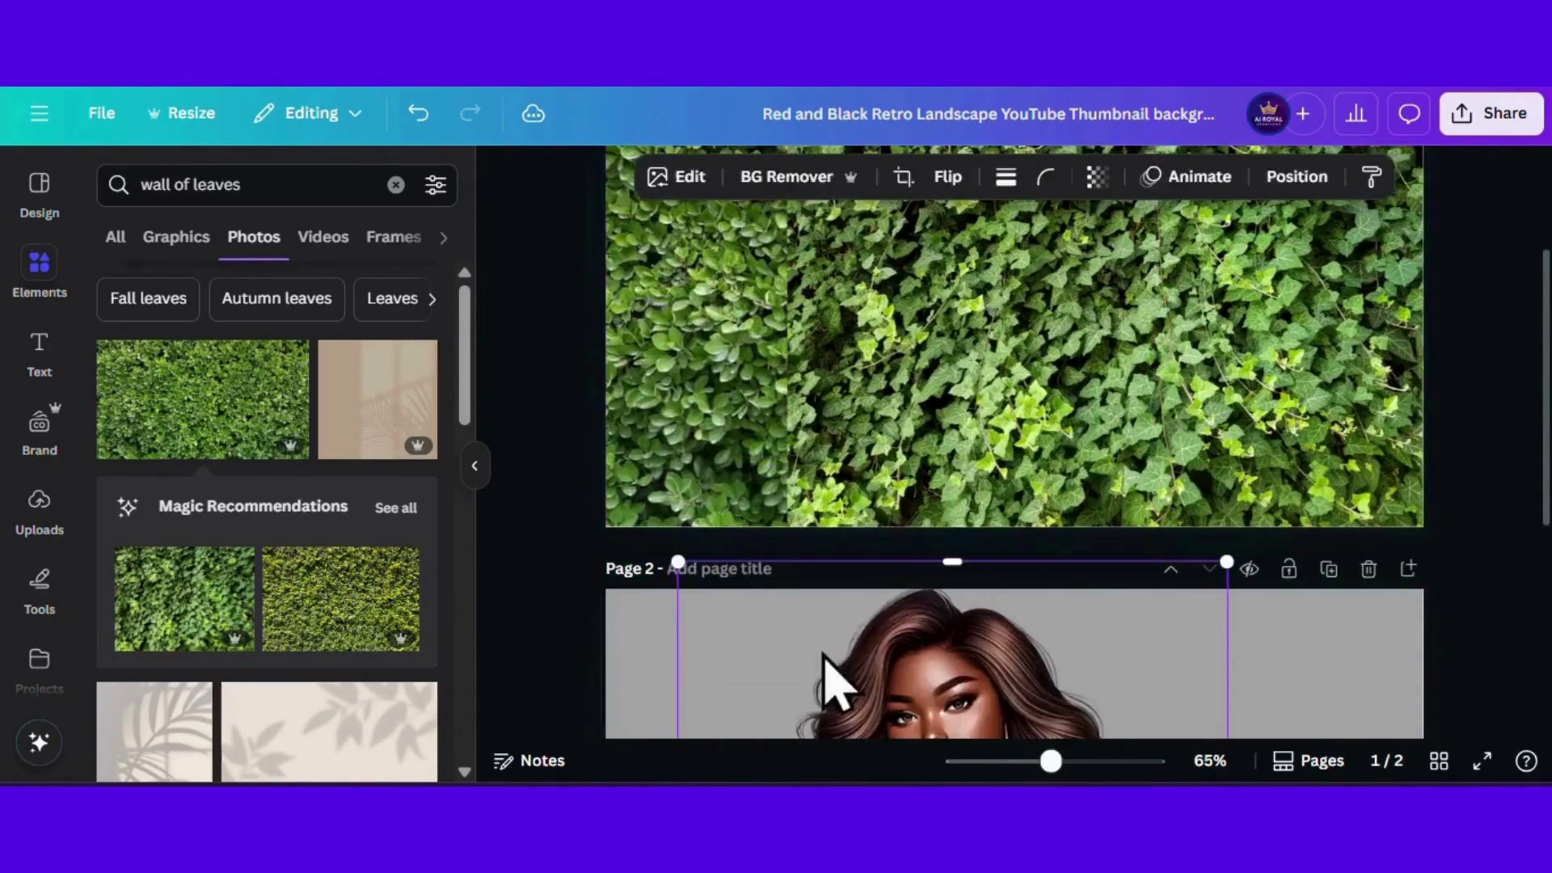
{"action": "scroll", "coordinate": [962, 434], "scroll_direction": "up", "scroll_amount": 2}
Step: Give the ivy photo a sideways linear Image Blender fade and slide it right
{"action": "left_click", "coordinate": [963, 433]}
{"action": "scroll", "coordinate": [38, 450], "scroll_direction": "down", "scroll_amount": 5}
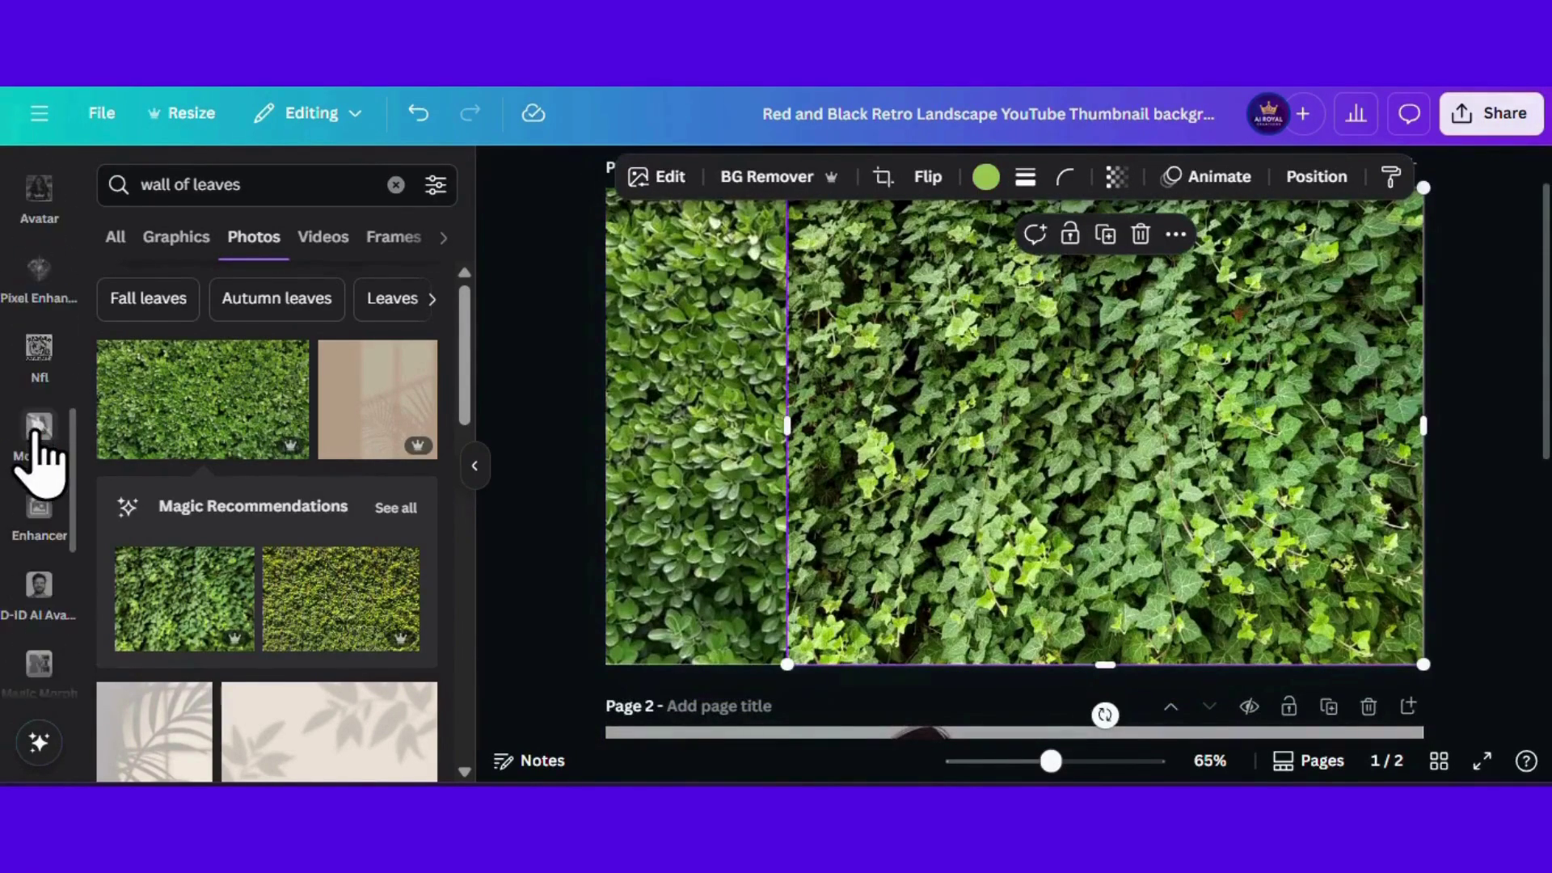
{"action": "scroll", "coordinate": [35, 437], "scroll_direction": "down", "scroll_amount": 6}
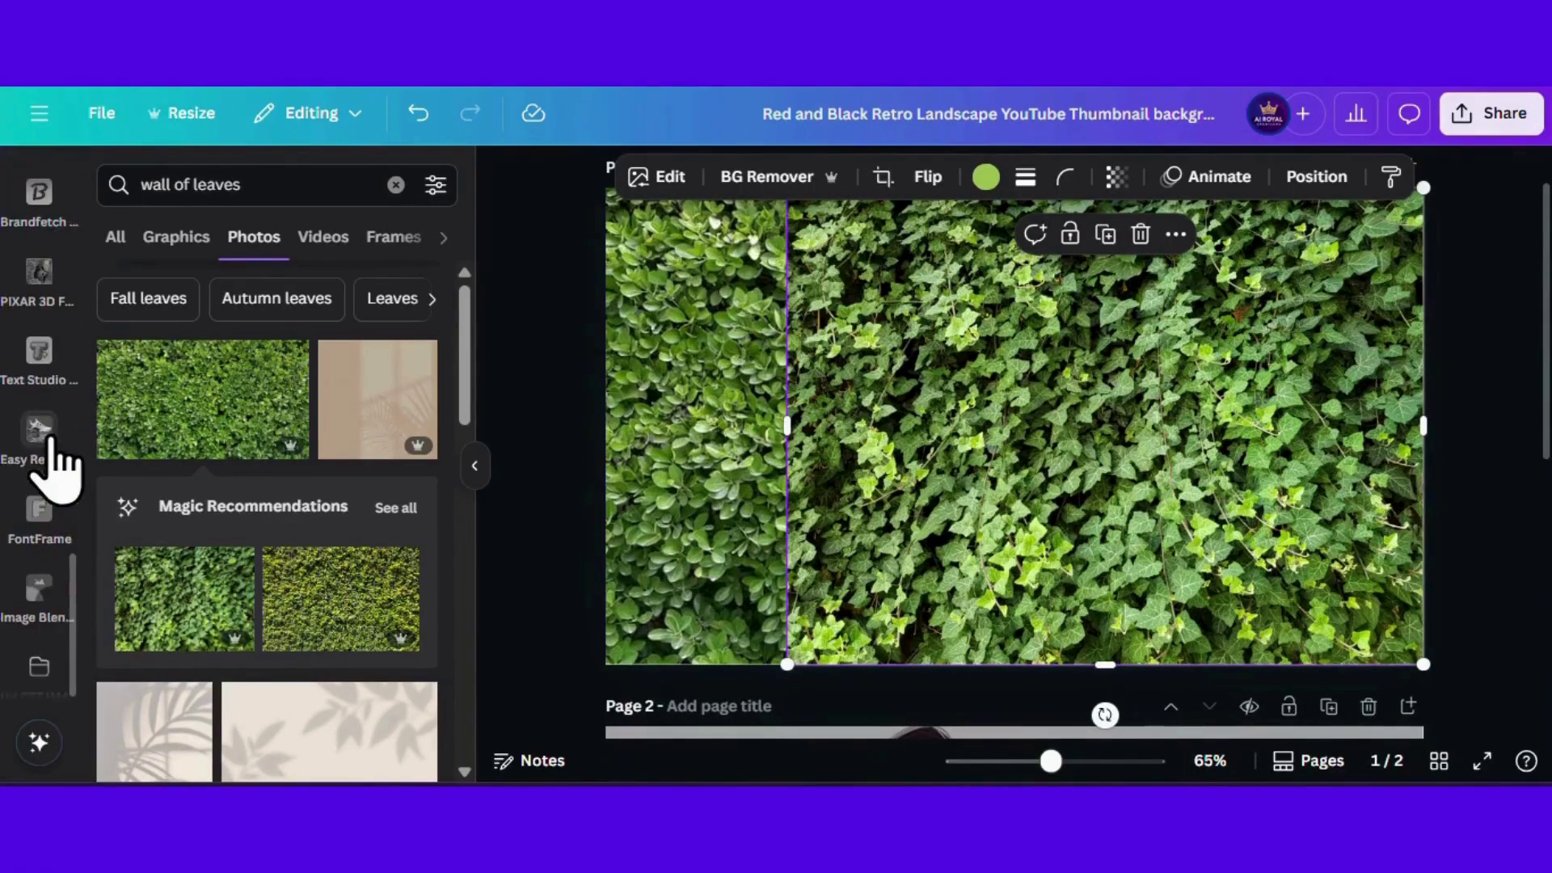
{"action": "scroll", "coordinate": [48, 461], "scroll_direction": "down", "scroll_amount": 1}
{"action": "left_click", "coordinate": [39, 580]}
{"action": "scroll", "coordinate": [315, 465], "scroll_direction": "down", "scroll_amount": 3}
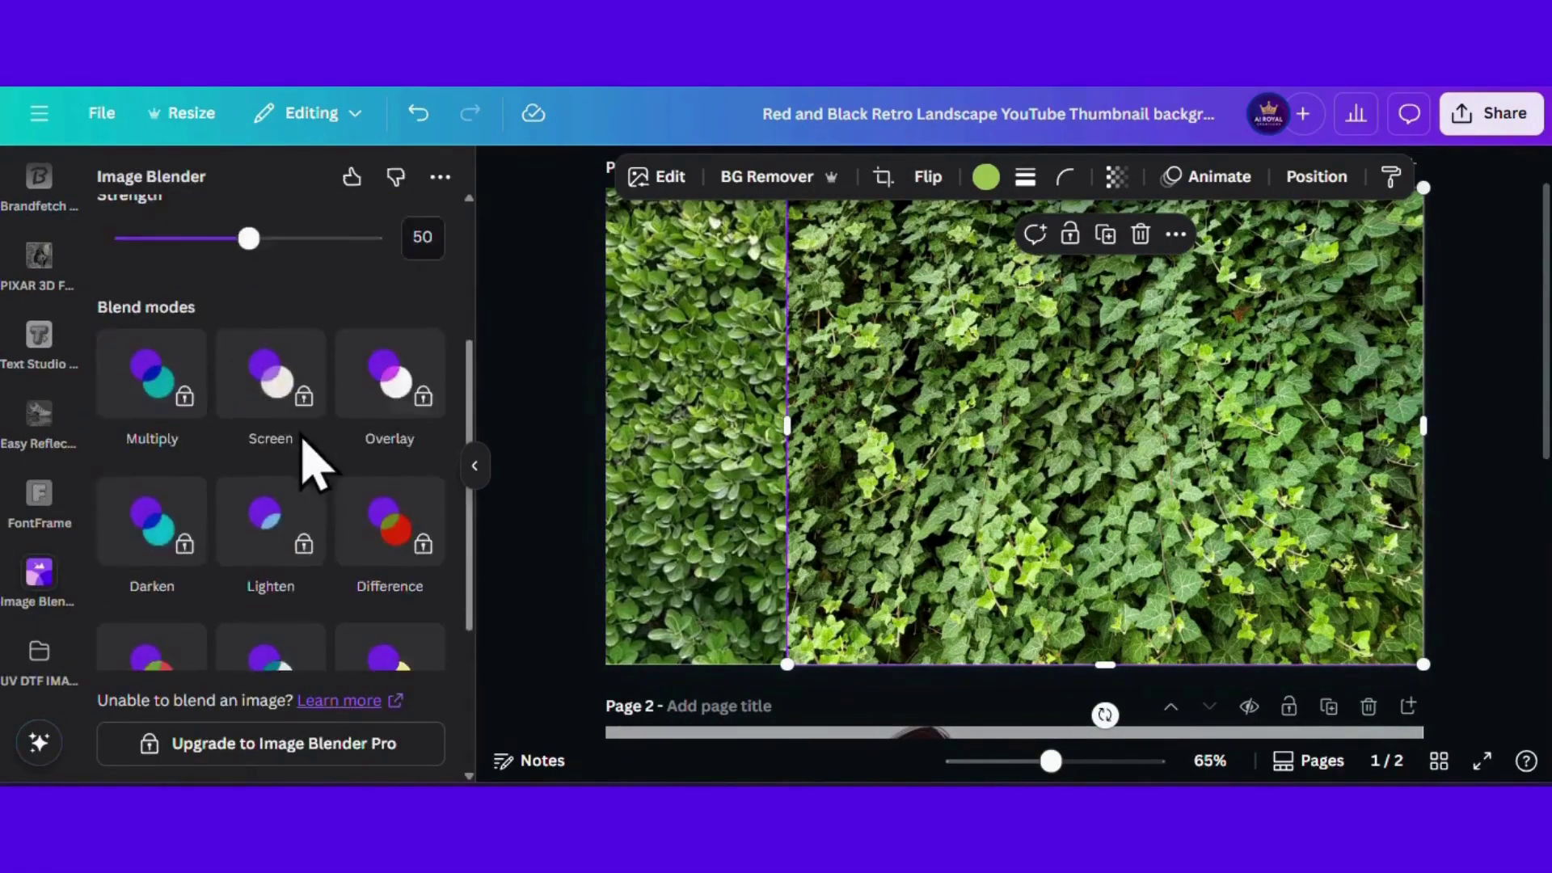
{"action": "scroll", "coordinate": [312, 465], "scroll_direction": "up", "scroll_amount": 3}
{"action": "left_click", "coordinate": [159, 312]}
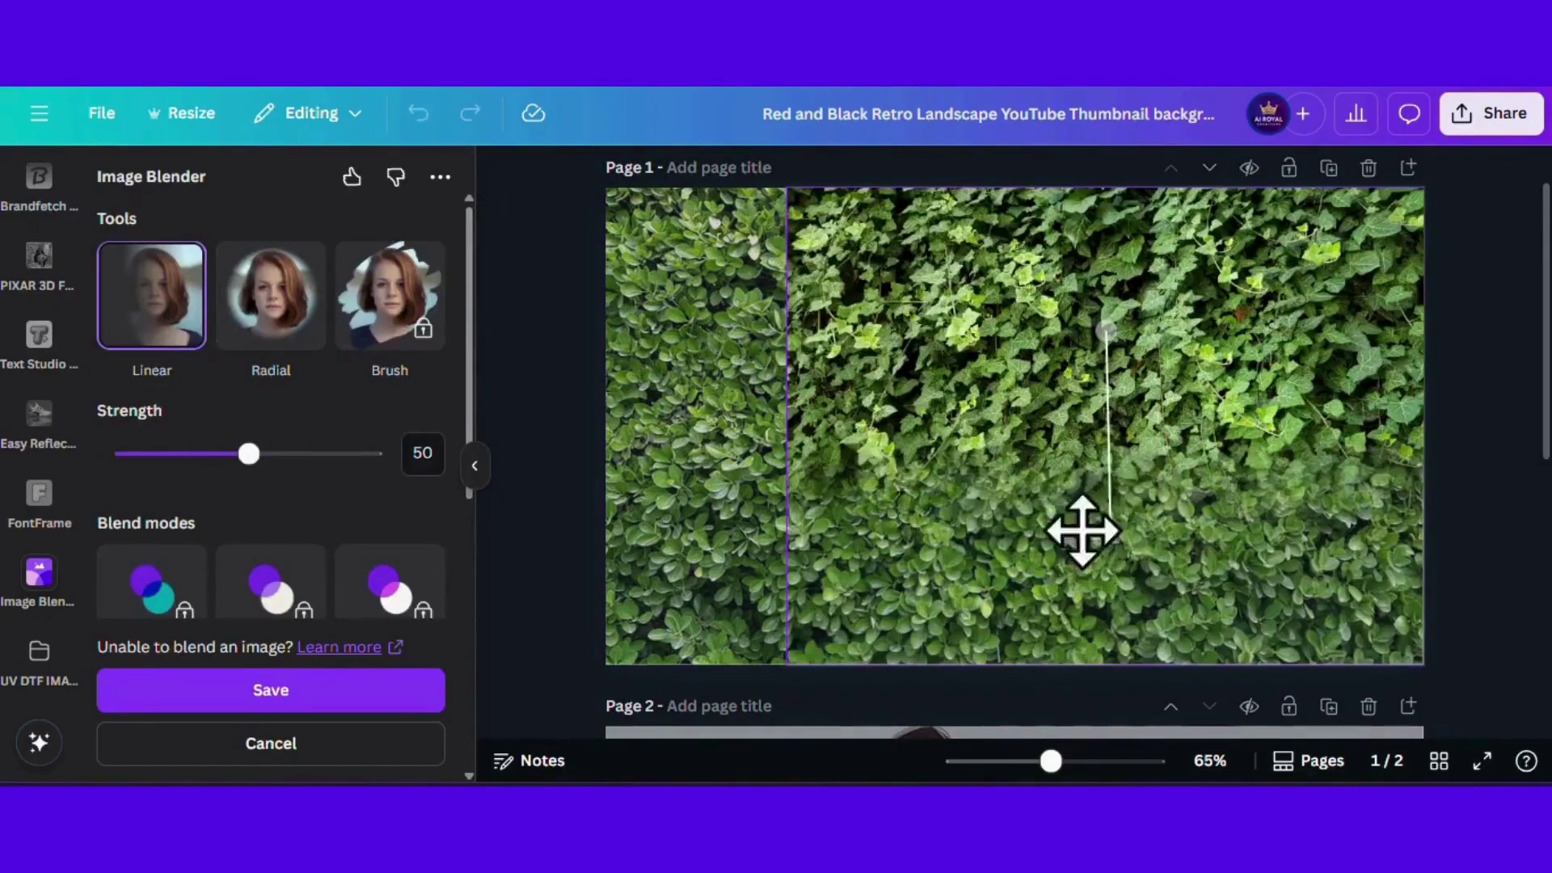
{"action": "left_click_drag", "start_coordinate": [1083, 531], "coordinate": [889, 334]}
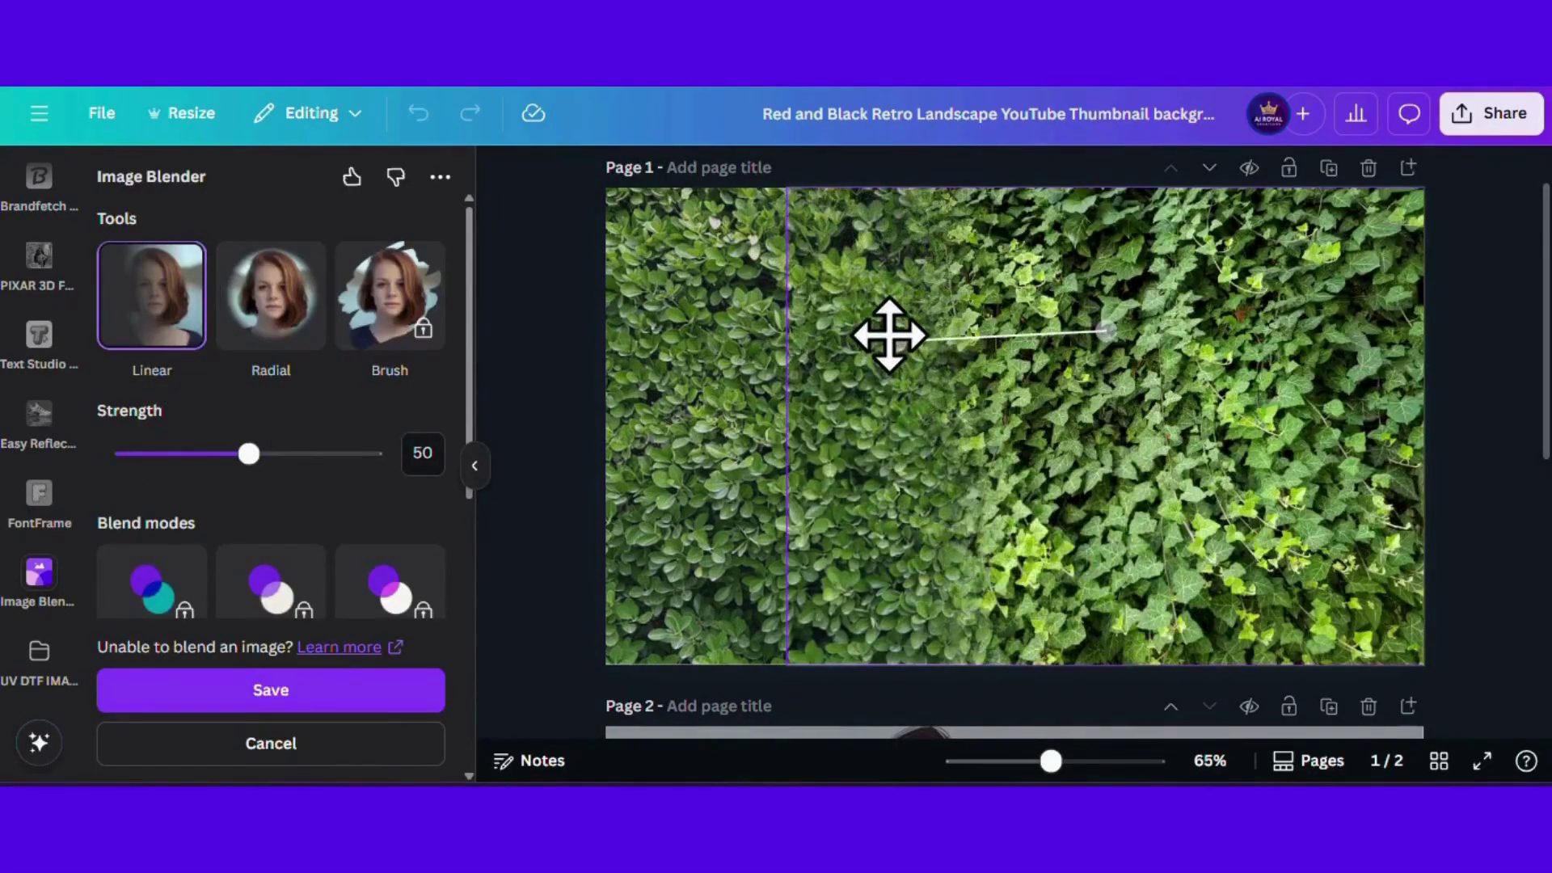
{"action": "left_click", "coordinate": [346, 692]}
{"action": "left_click_drag", "start_coordinate": [1195, 502], "coordinate": [1278, 474]}
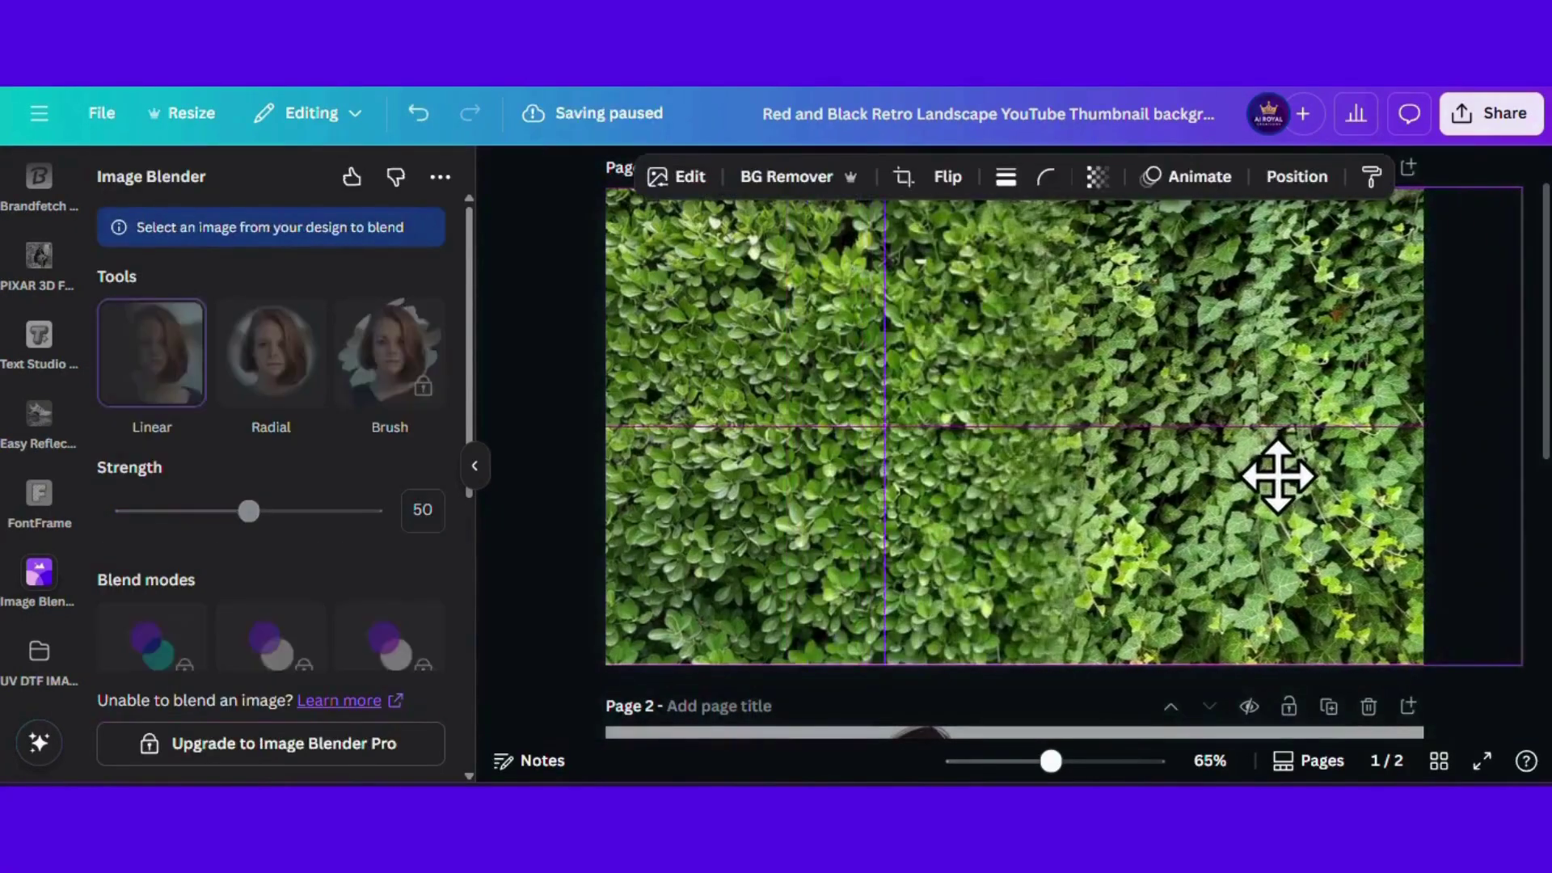
Step: Copy the woman from page 2, paste her onto the leafy page 1, and zoom in
{"action": "scroll", "coordinate": [812, 517], "scroll_direction": "down", "scroll_amount": 5}
{"action": "left_click", "coordinate": [816, 517]}
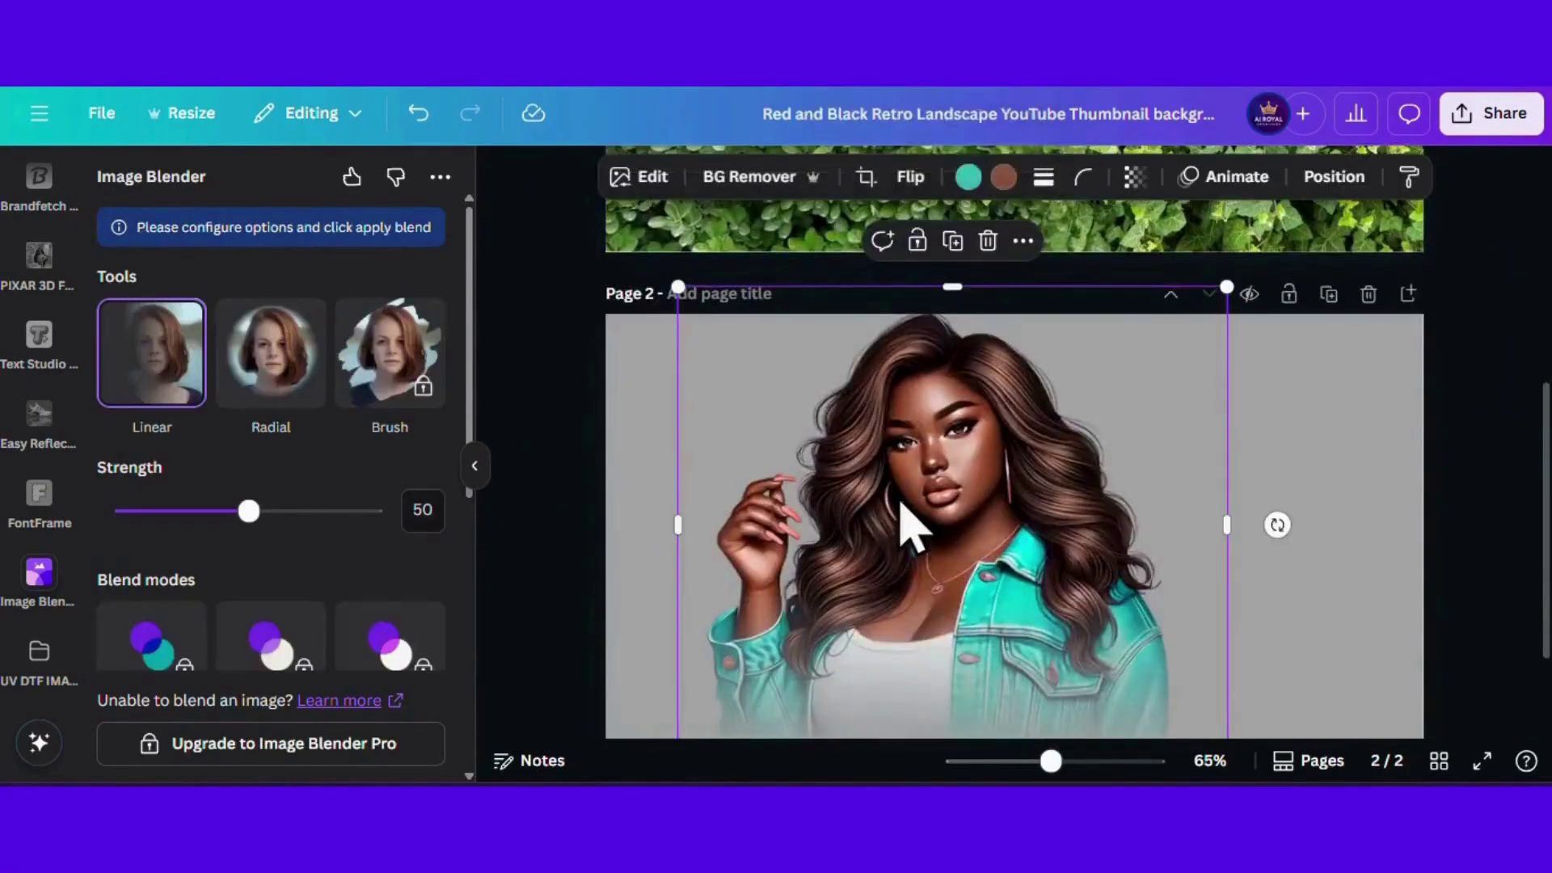
{"action": "right_click", "coordinate": [900, 513]}
{"action": "left_click", "coordinate": [945, 125]}
{"action": "scroll", "coordinate": [582, 323], "scroll_direction": "up", "scroll_amount": 5}
{"action": "right_click", "coordinate": [840, 372]}
{"action": "left_click", "coordinate": [905, 312]}
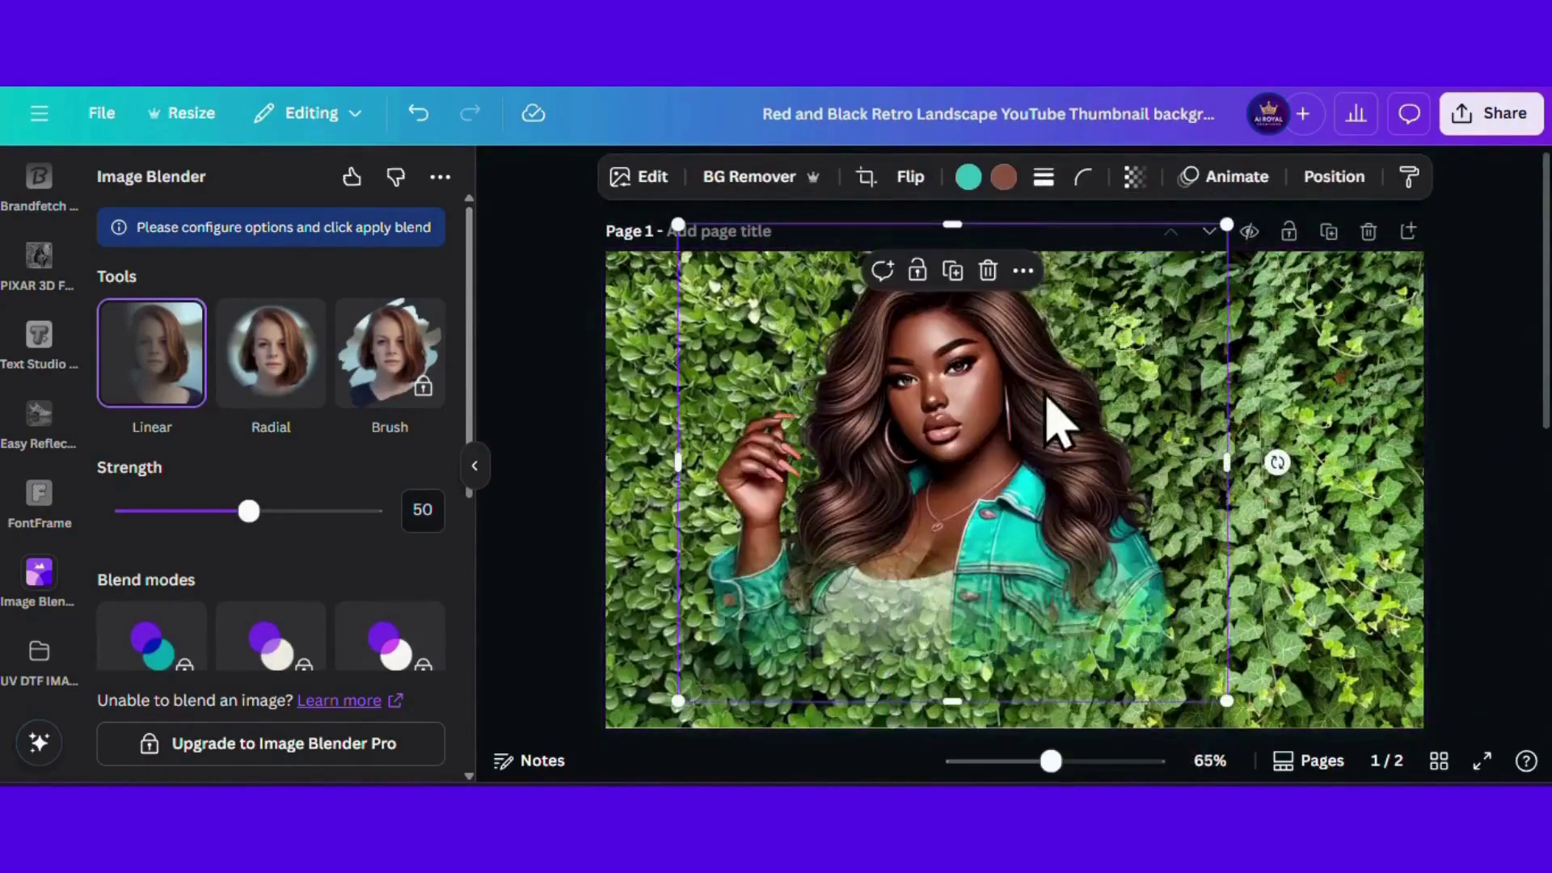
{"action": "left_click", "coordinate": [557, 404]}
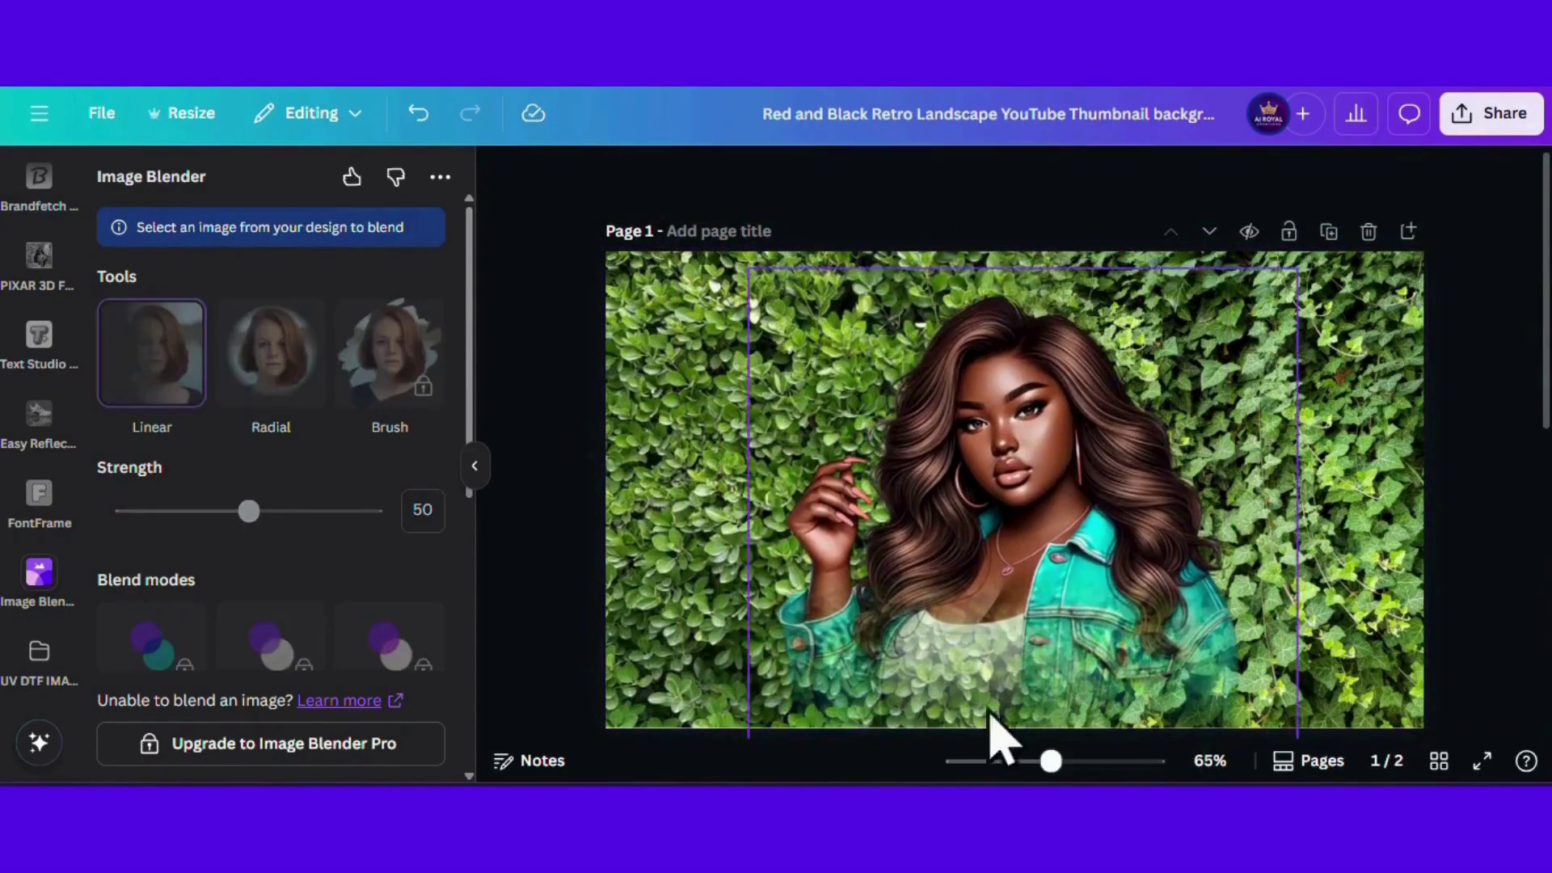
{"action": "left_click", "coordinate": [474, 466]}
{"action": "mouse_move", "coordinate": [1051, 760]}
{"action": "left_mouse_down"}
{"action": "mouse_move", "coordinate": [1083, 764]}
{"action": "mouse_move", "coordinate": [1046, 772]}
{"action": "left_mouse_up"}
{"action": "scroll", "coordinate": [1455, 578], "scroll_direction": "down", "scroll_amount": 2}
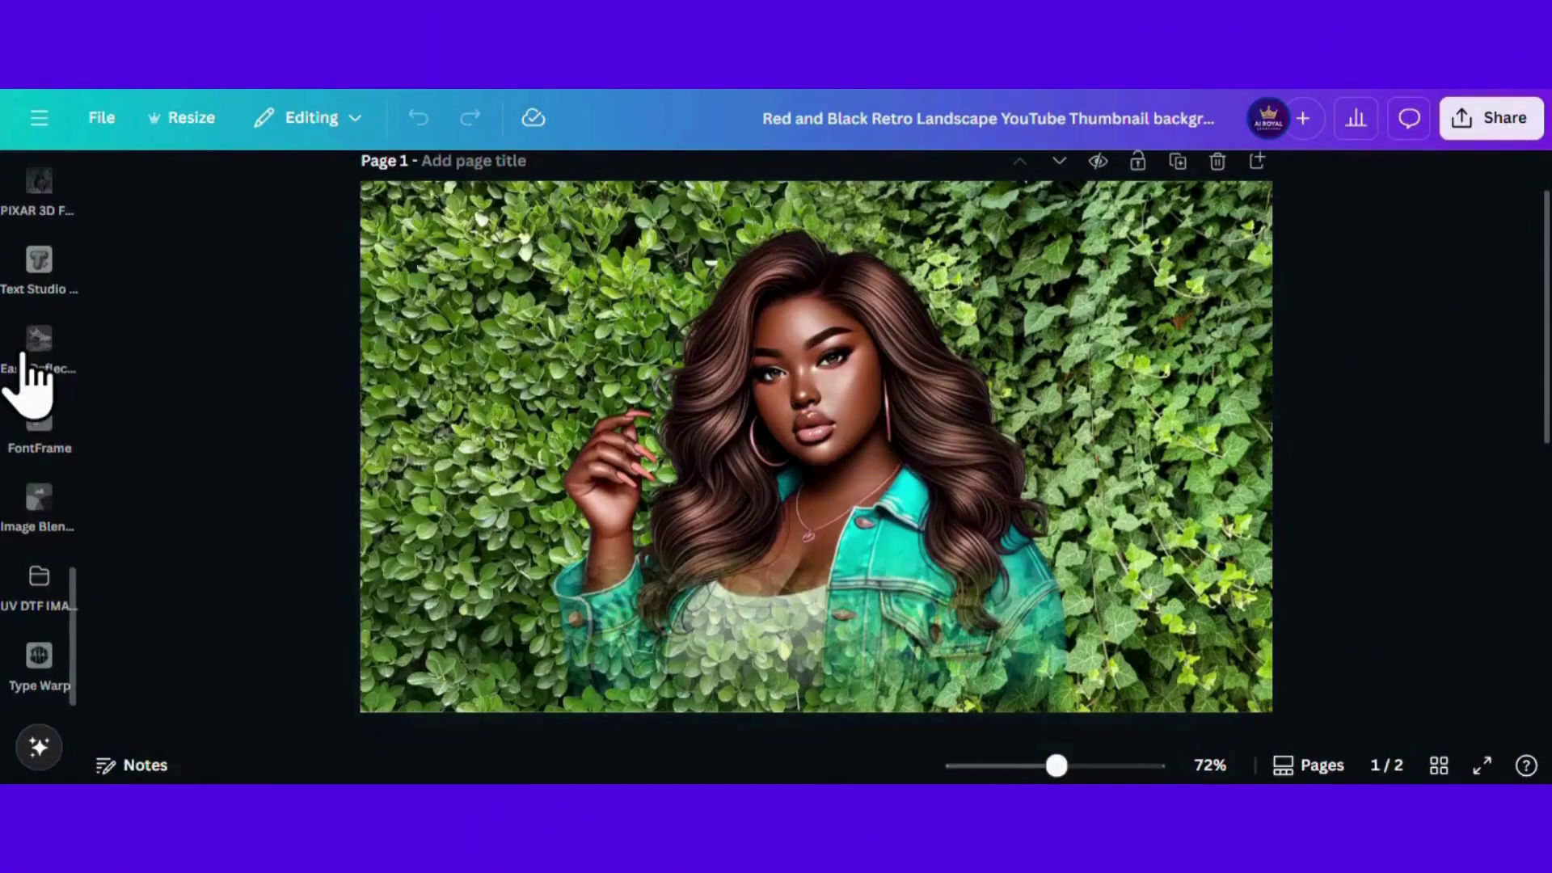
Step: Create warped text reading 'BLESSED' in the warped text generator
{"action": "left_click", "coordinate": [37, 670]}
{"action": "triple_click", "coordinate": [284, 611]}
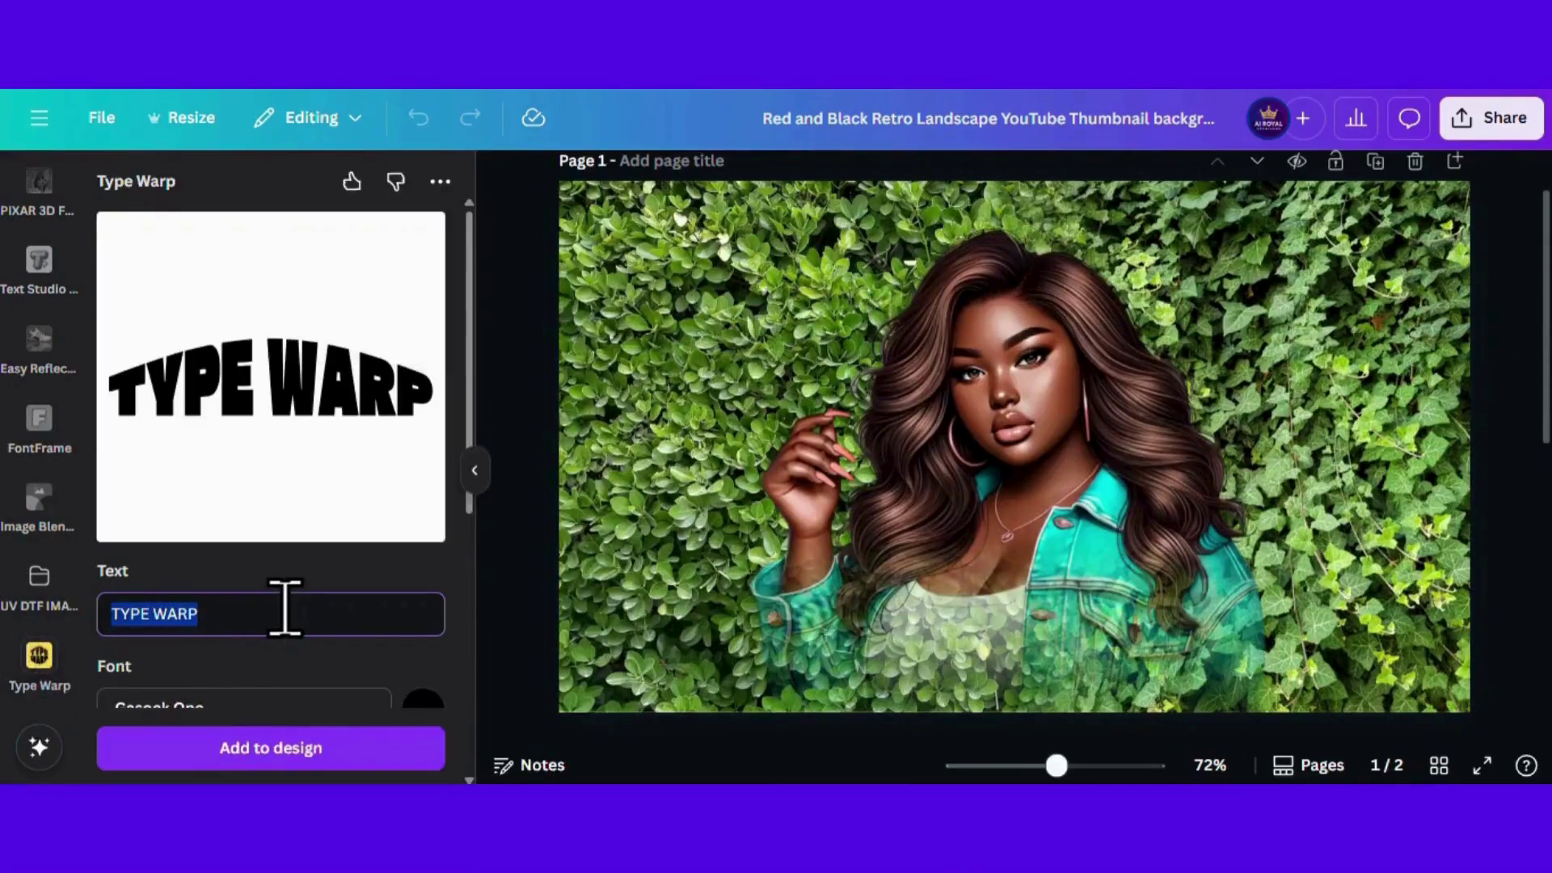
{"action": "type", "text": "BLESSED"}
Step: Try several warp shapes for BLESSED and settle on the third one
{"action": "scroll", "coordinate": [275, 565], "scroll_direction": "down", "scroll_amount": 3}
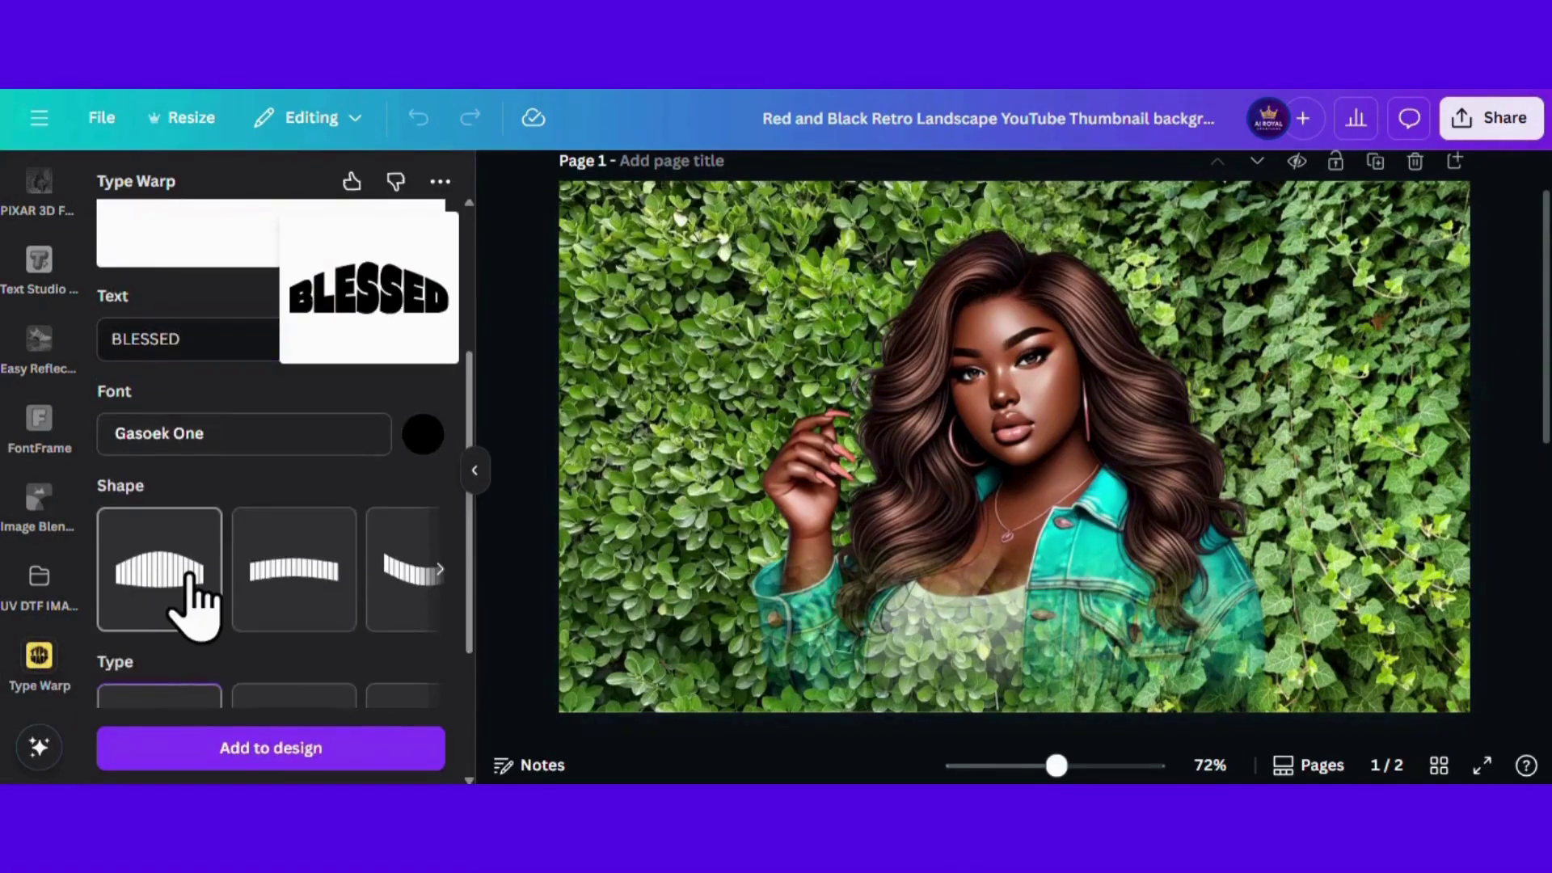
{"action": "left_click", "coordinate": [286, 610]}
{"action": "left_click", "coordinate": [379, 576]}
{"action": "left_click", "coordinate": [441, 568]}
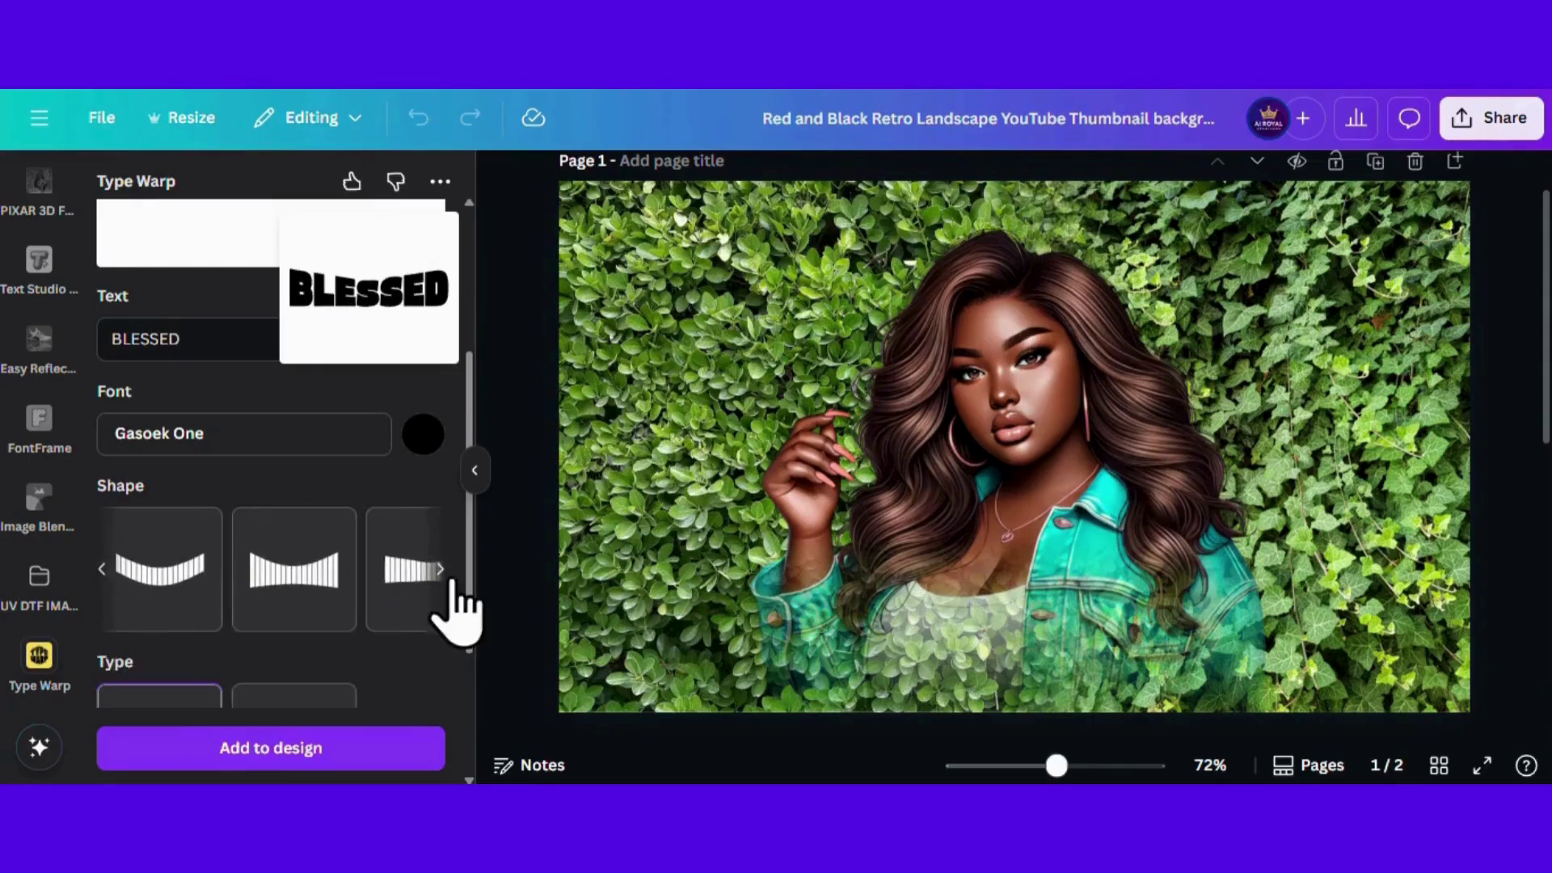
{"action": "left_click", "coordinate": [368, 575]}
{"action": "left_click", "coordinate": [441, 568]}
{"action": "left_click", "coordinate": [409, 589]}
Step: Use the second wave type with 45 waves and adjust the wave height
{"action": "scroll", "coordinate": [180, 616], "scroll_direction": "down", "scroll_amount": 2}
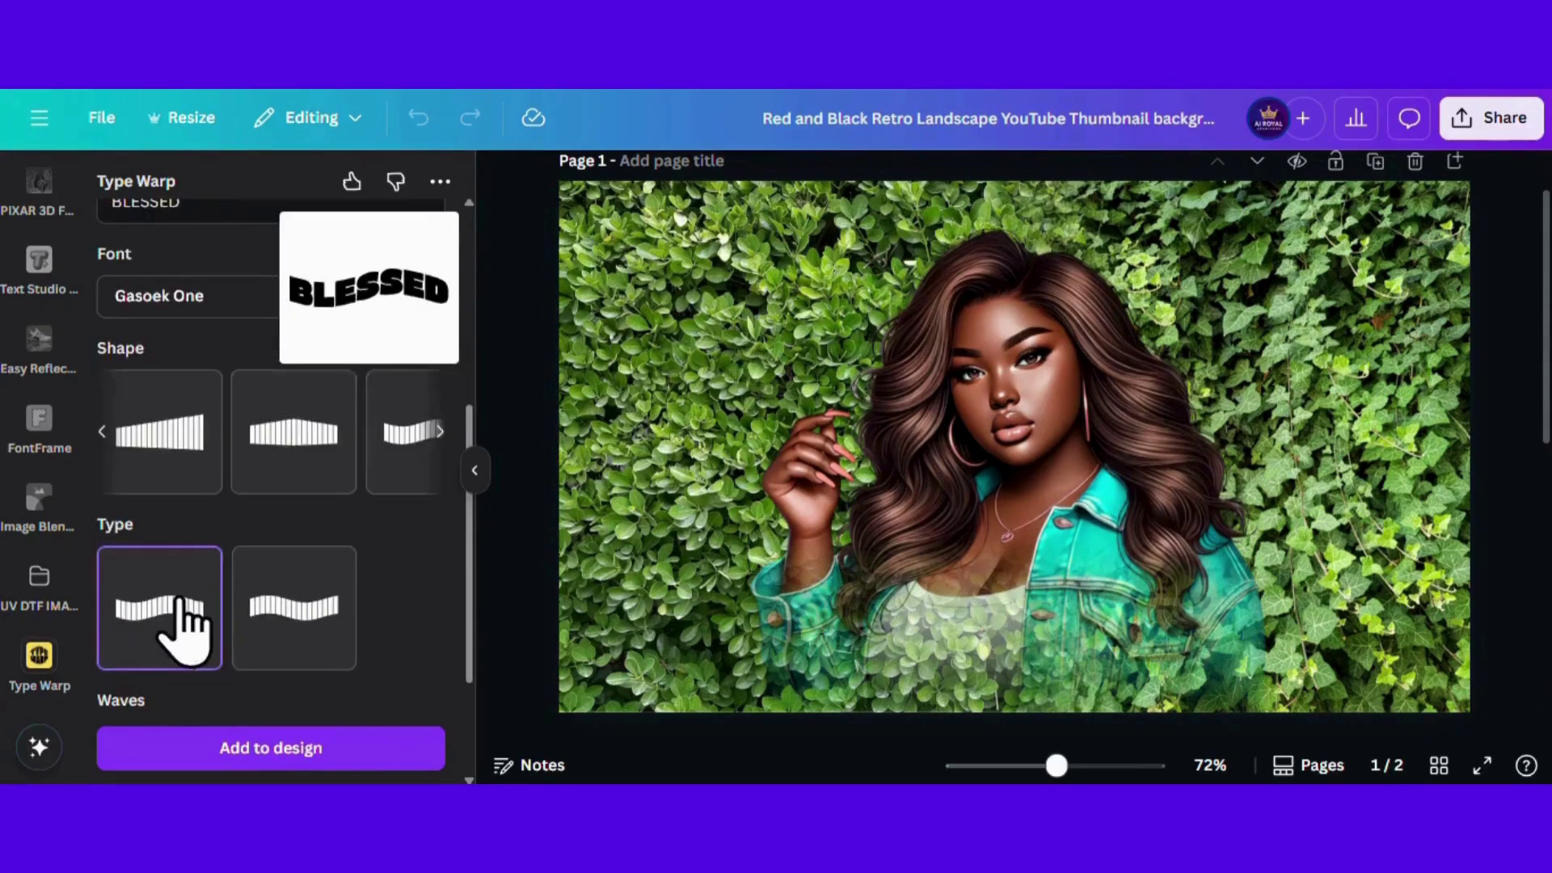
{"action": "left_click", "coordinate": [266, 614]}
{"action": "left_click", "coordinate": [206, 614]}
{"action": "left_click", "coordinate": [248, 599]}
{"action": "scroll", "coordinate": [242, 582], "scroll_direction": "down", "scroll_amount": 2}
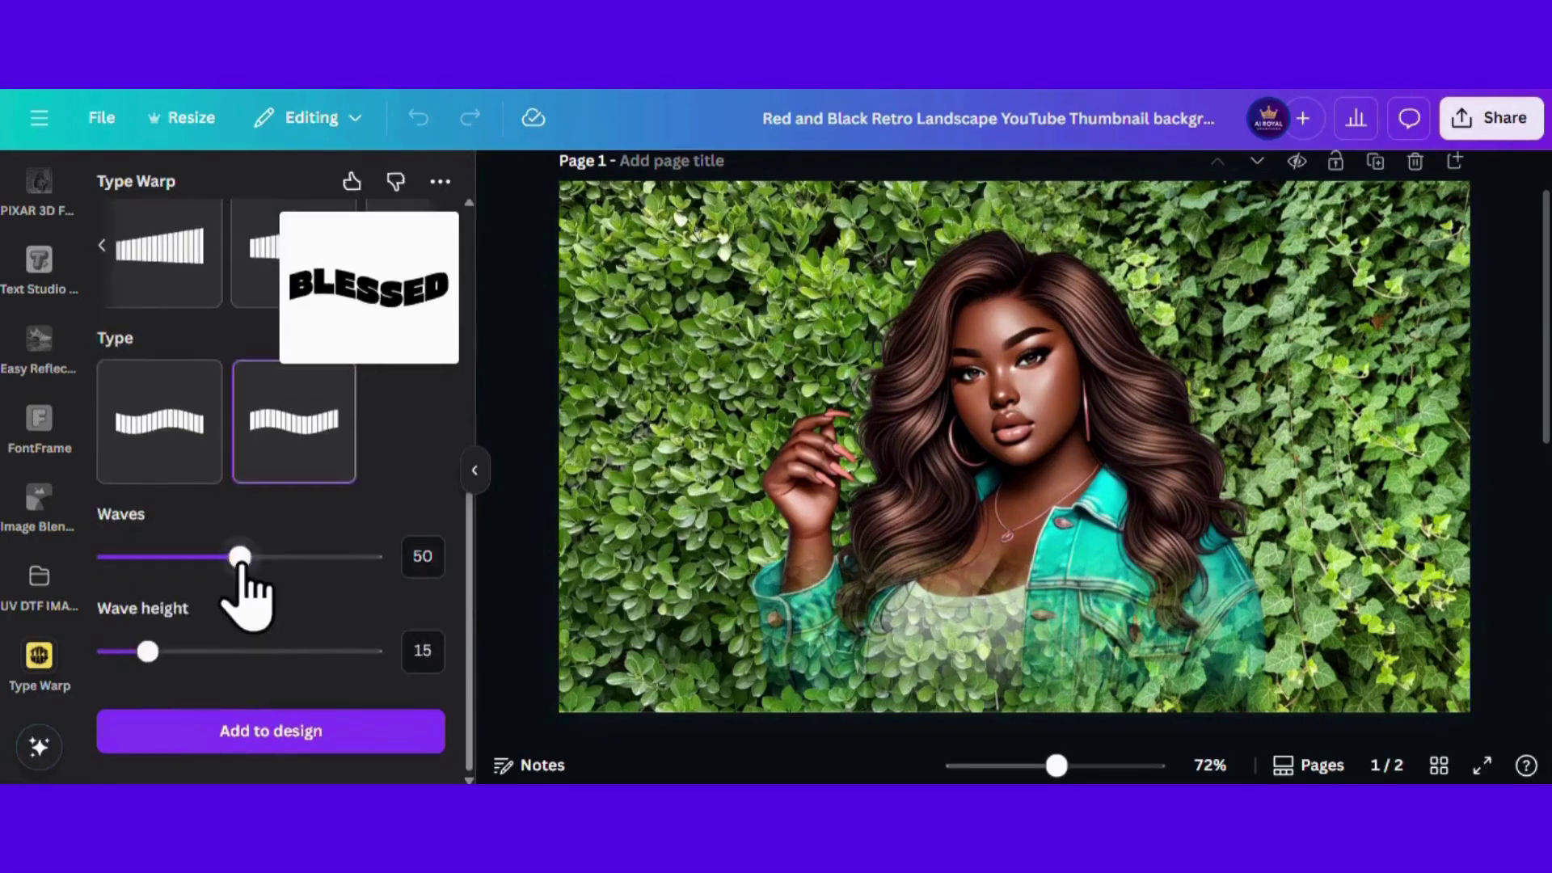
{"action": "left_click_drag", "start_coordinate": [237, 554], "coordinate": [226, 556]}
{"action": "left_click", "coordinate": [158, 650]}
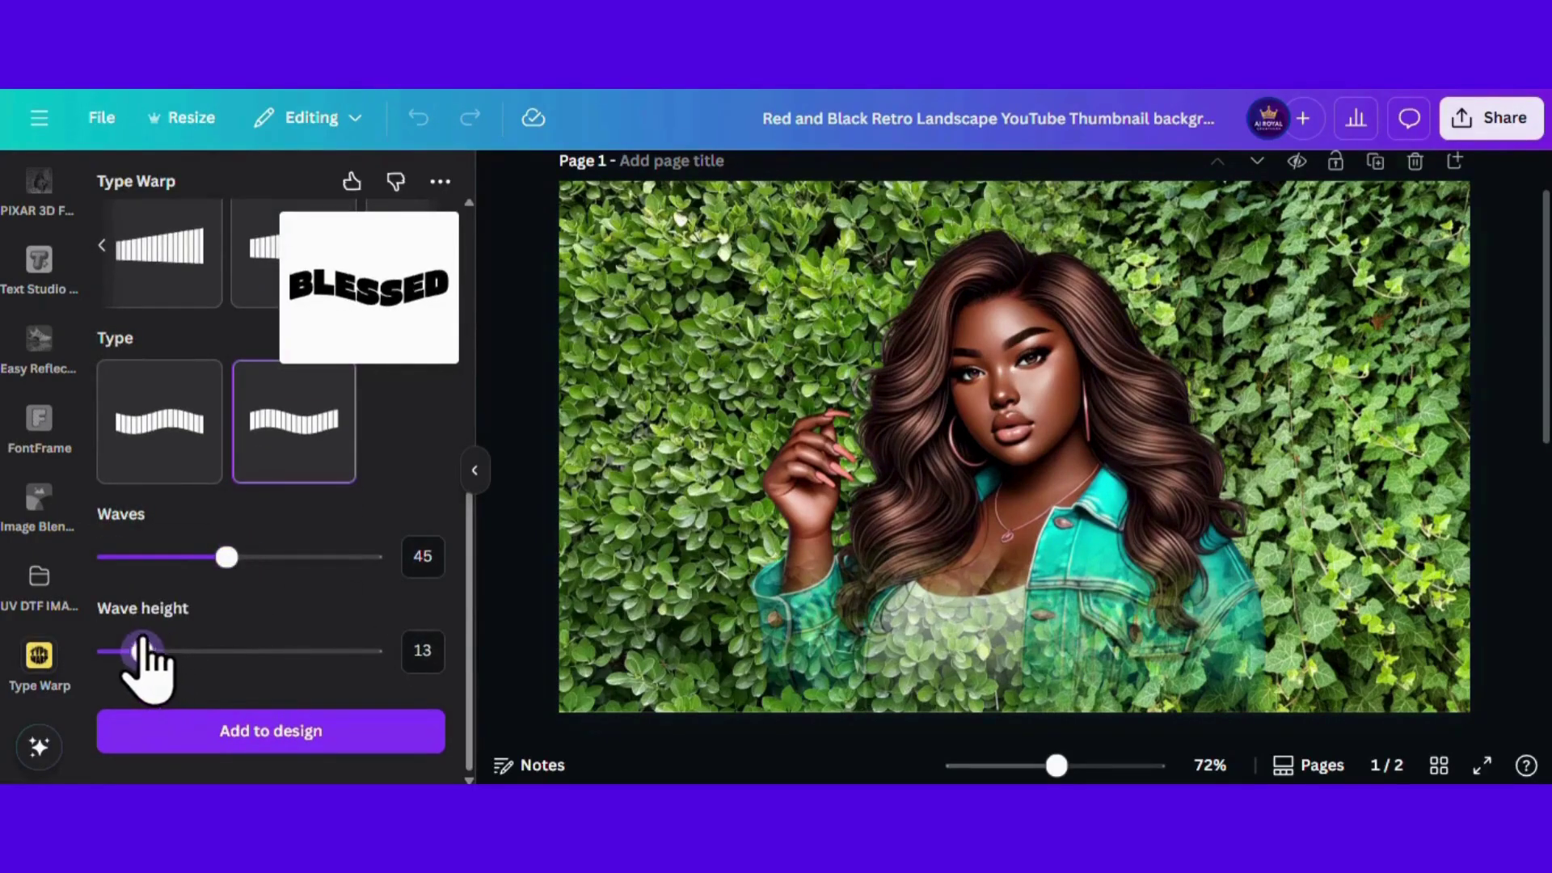
Step: Colour BLESSED teal, then resize it and move it to the page bottom
{"action": "scroll", "coordinate": [242, 590], "scroll_direction": "up", "scroll_amount": 3}
{"action": "left_click", "coordinate": [422, 523]}
{"action": "left_click", "coordinate": [565, 480]}
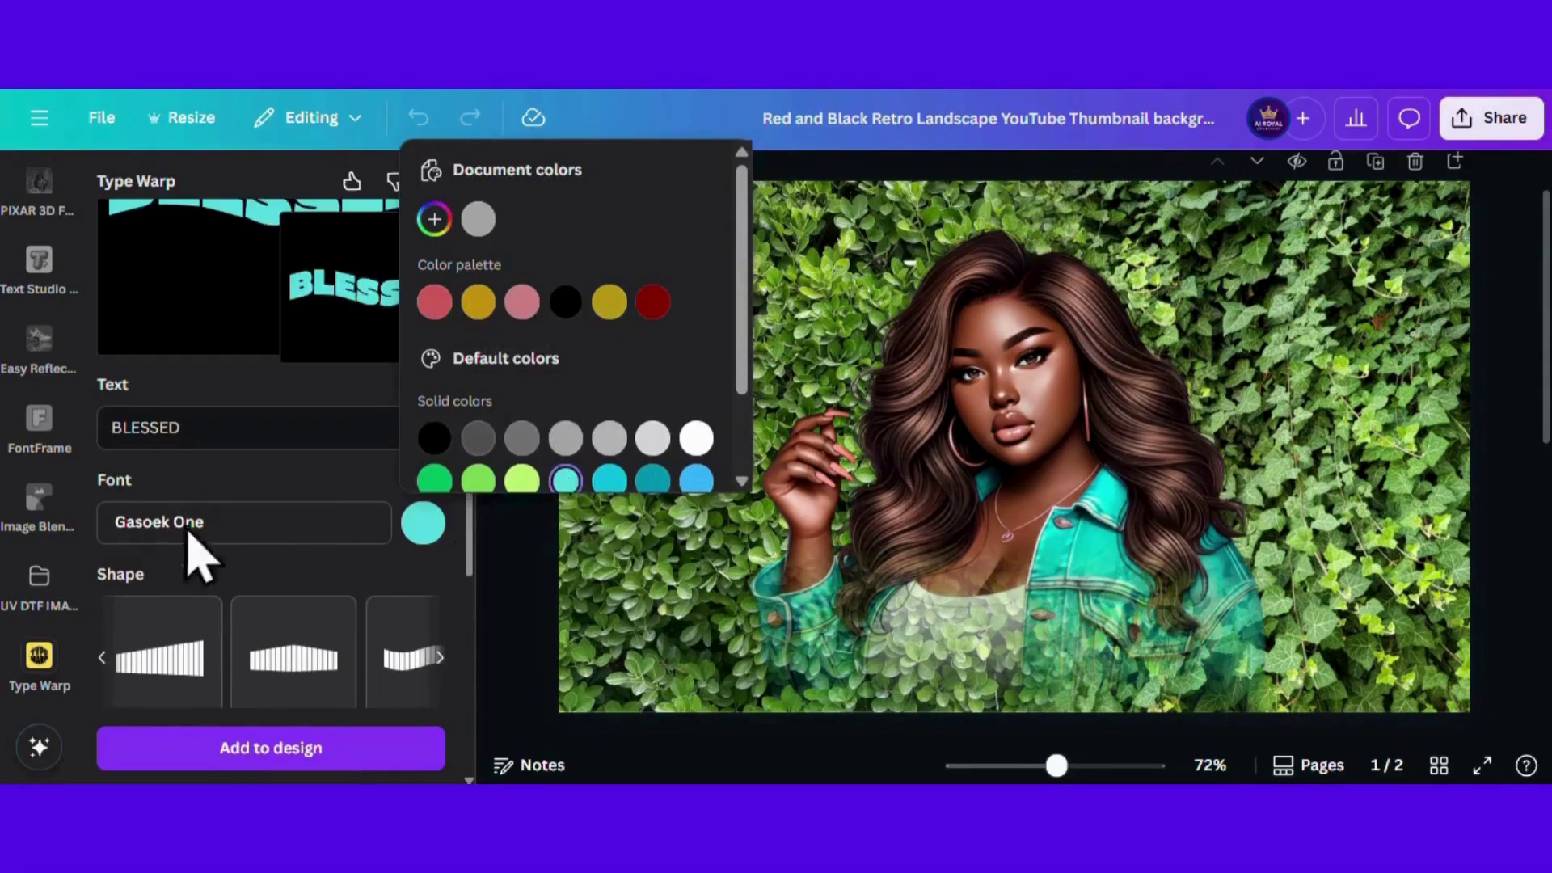
{"action": "left_click", "coordinate": [318, 768]}
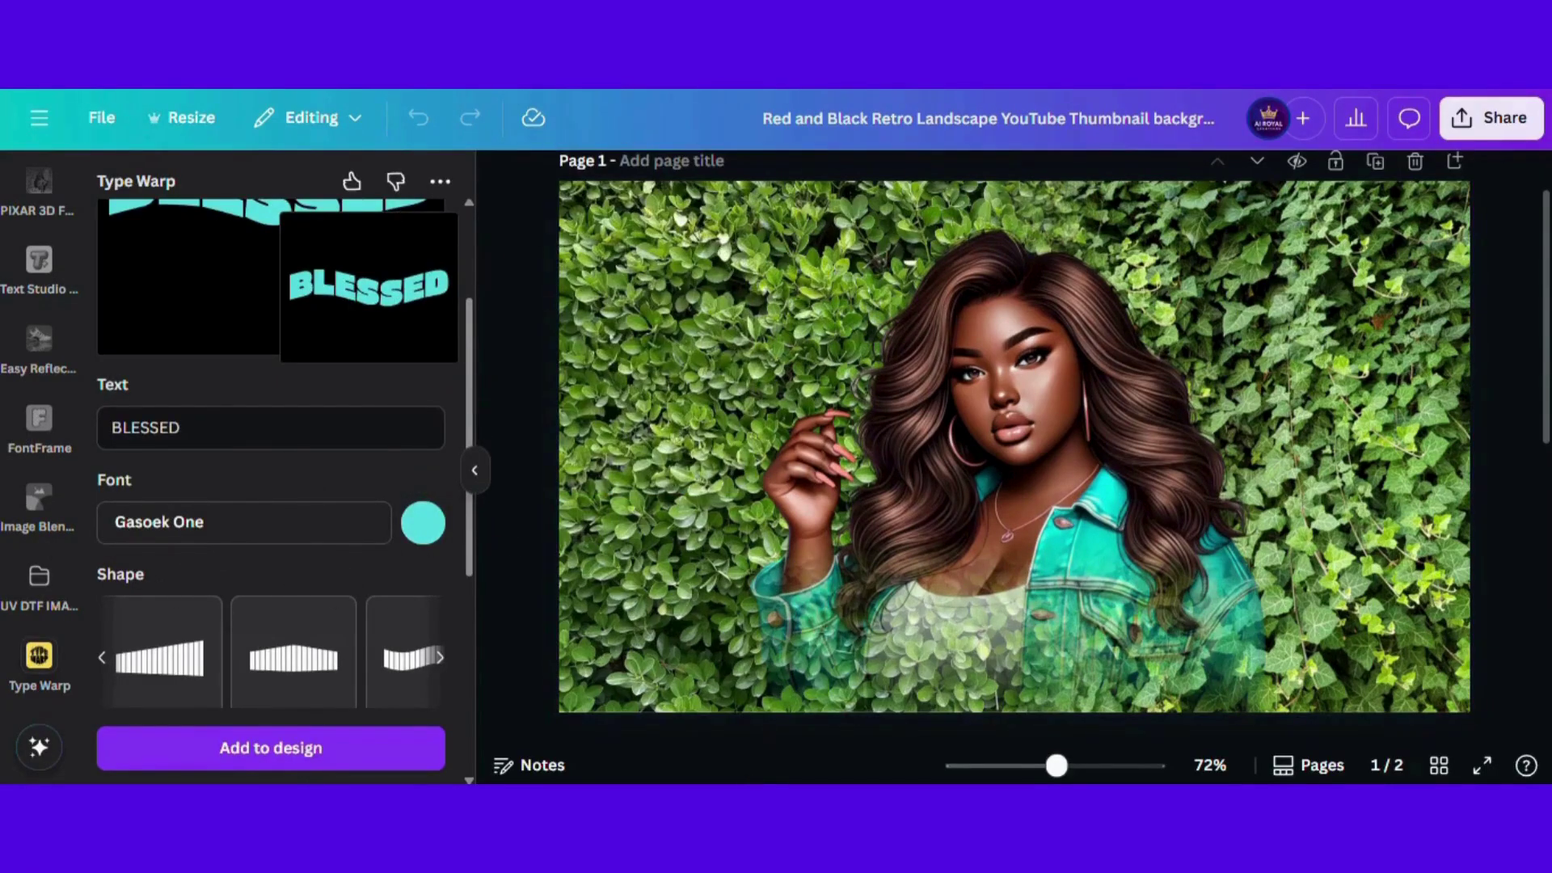
{"action": "left_click_drag", "start_coordinate": [1209, 489], "coordinate": [1232, 507]}
{"action": "left_click_drag", "start_coordinate": [1090, 546], "coordinate": [1089, 634]}
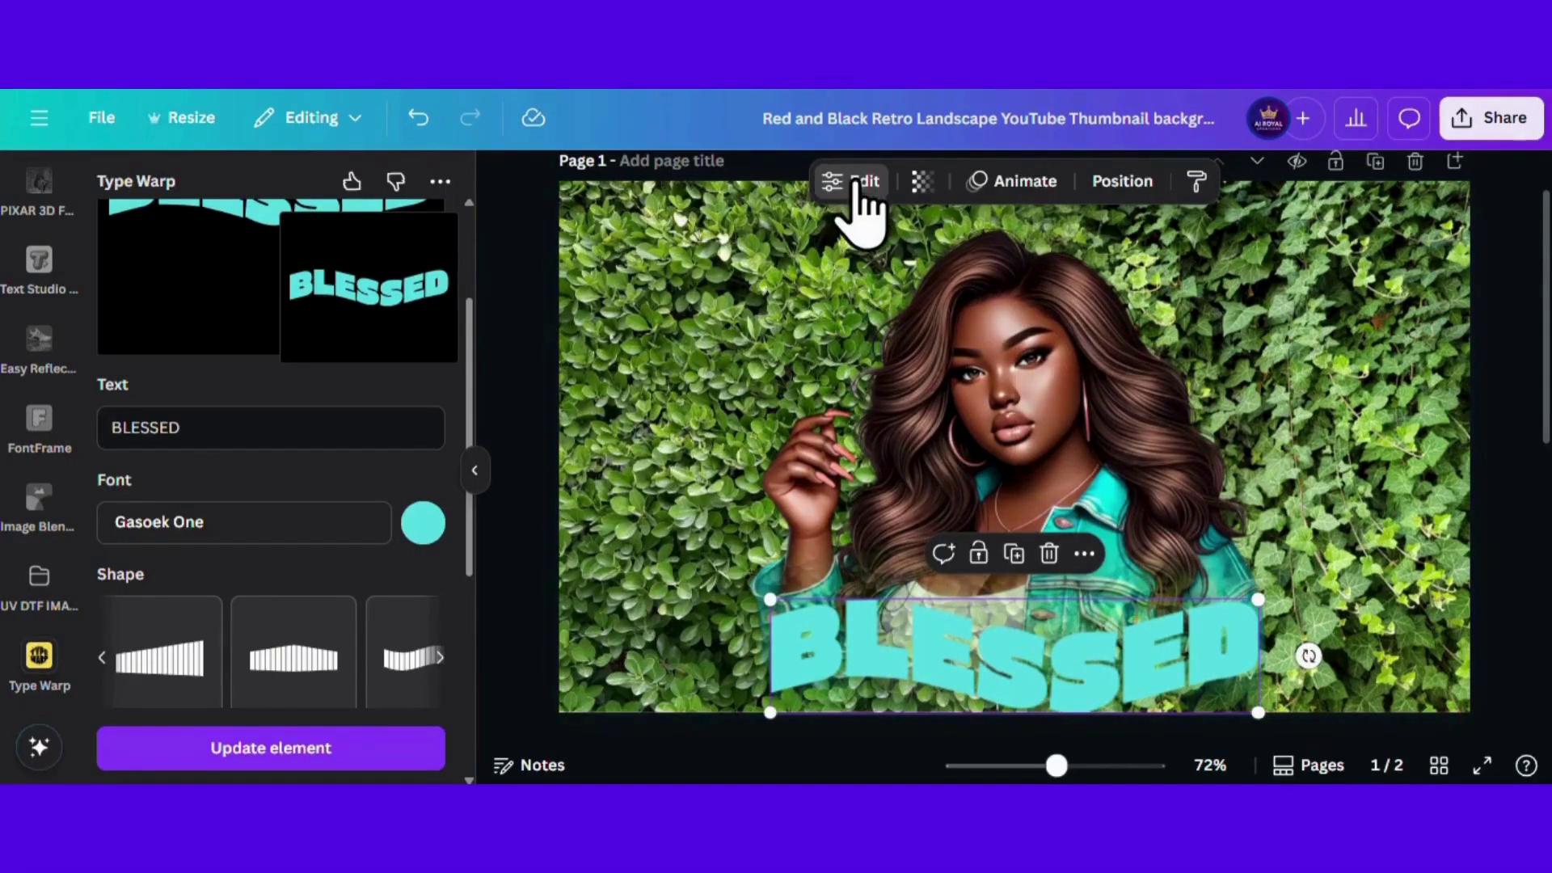
{"action": "left_click", "coordinate": [728, 450]}
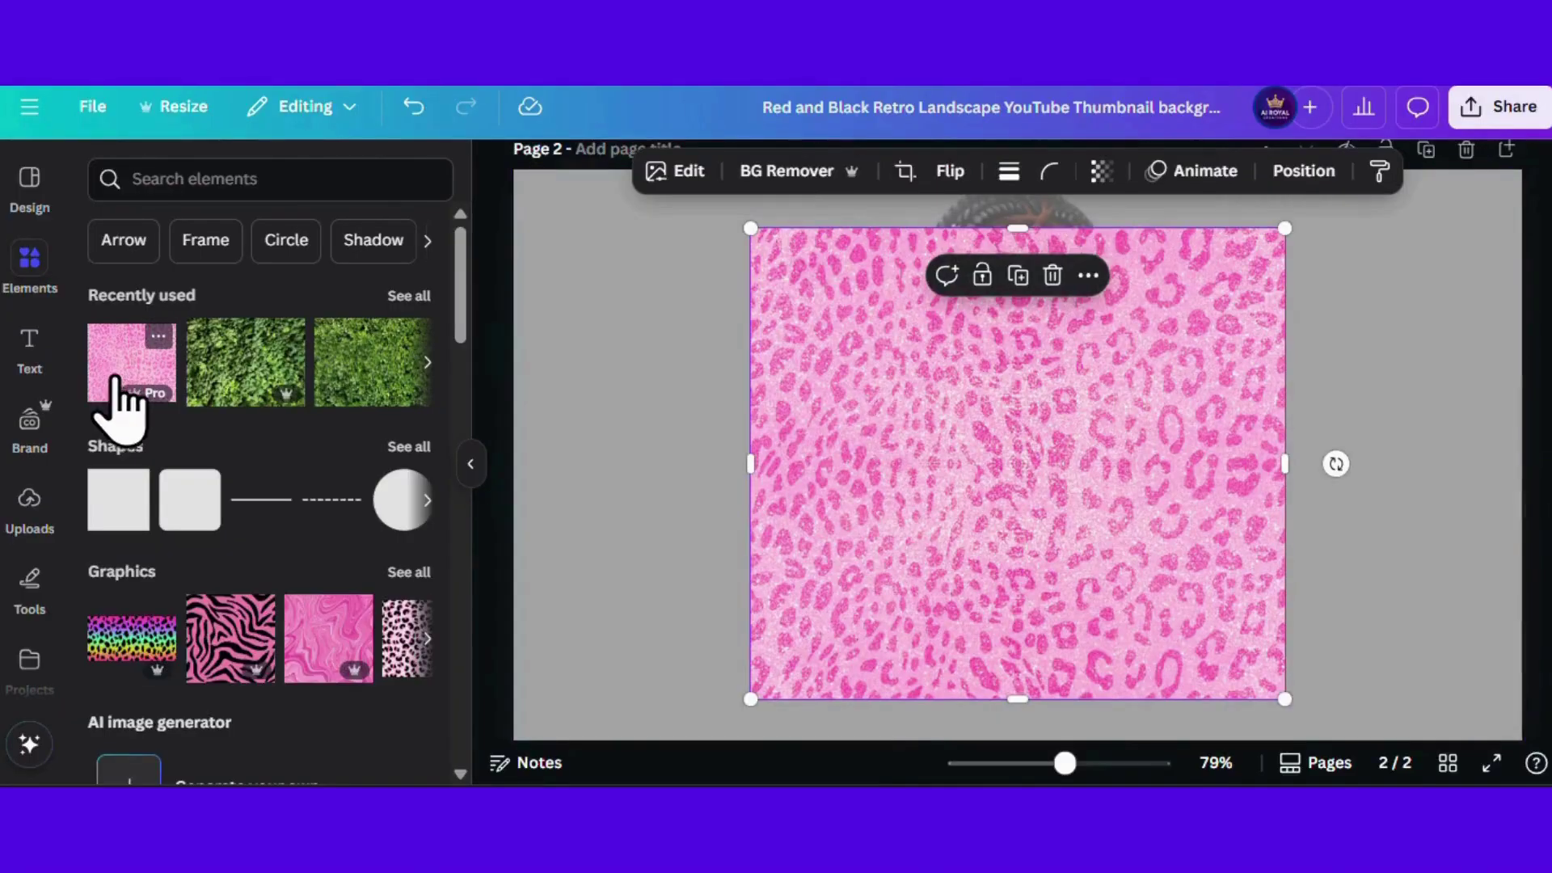
Step: Start a FontFrame title with the text 'BLESSED'
{"action": "scroll", "coordinate": [48, 453], "scroll_direction": "down", "scroll_amount": 5}
{"action": "scroll", "coordinate": [44, 419], "scroll_direction": "down", "scroll_amount": 10}
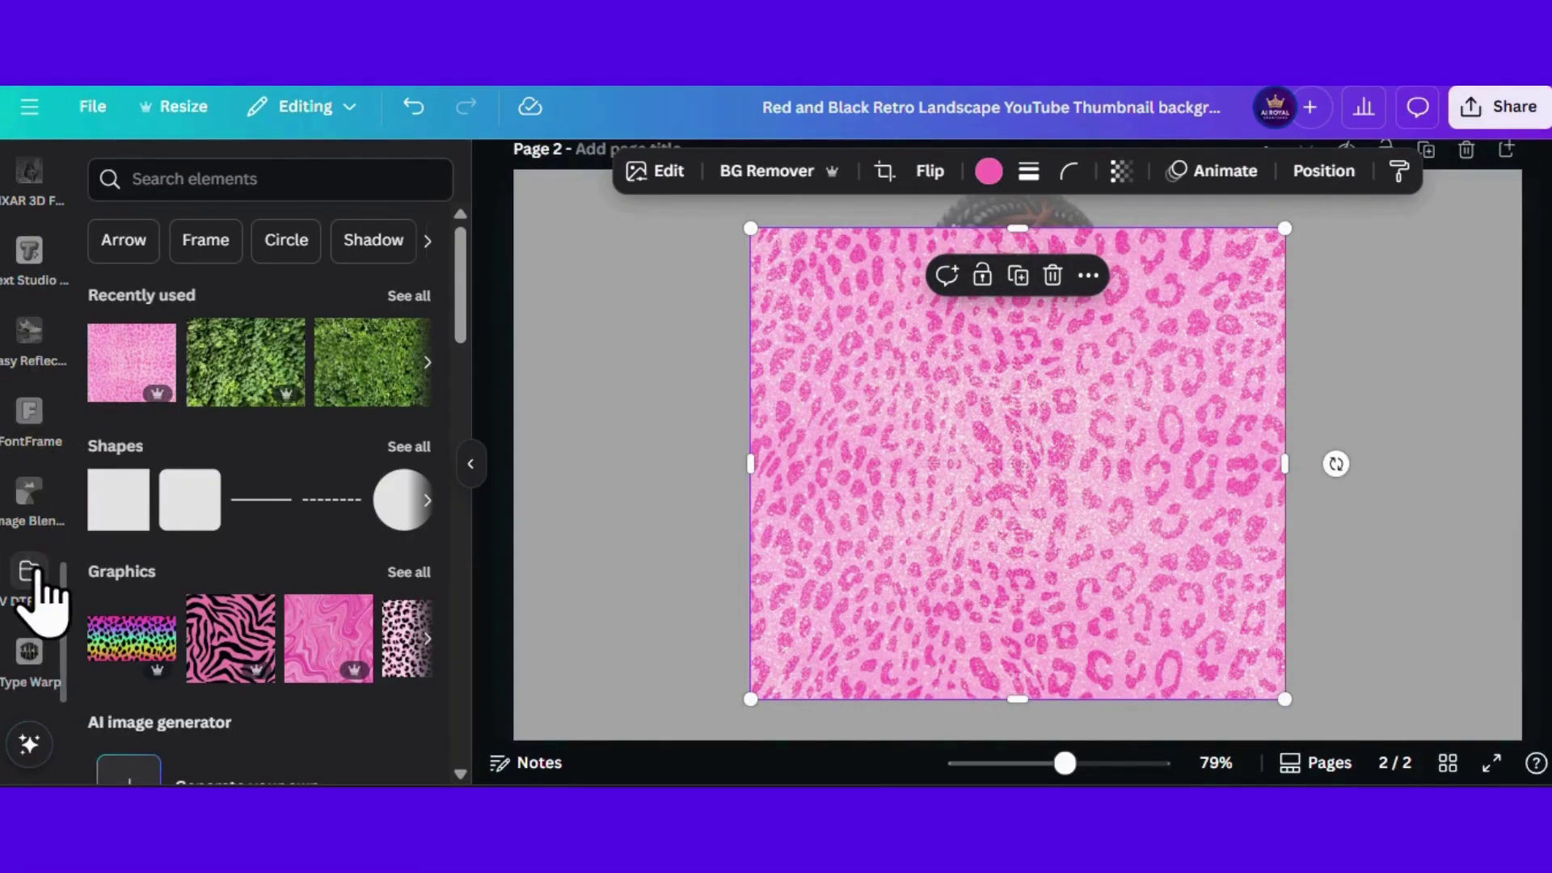
{"action": "left_click", "coordinate": [27, 432]}
{"action": "left_click", "coordinate": [258, 529]}
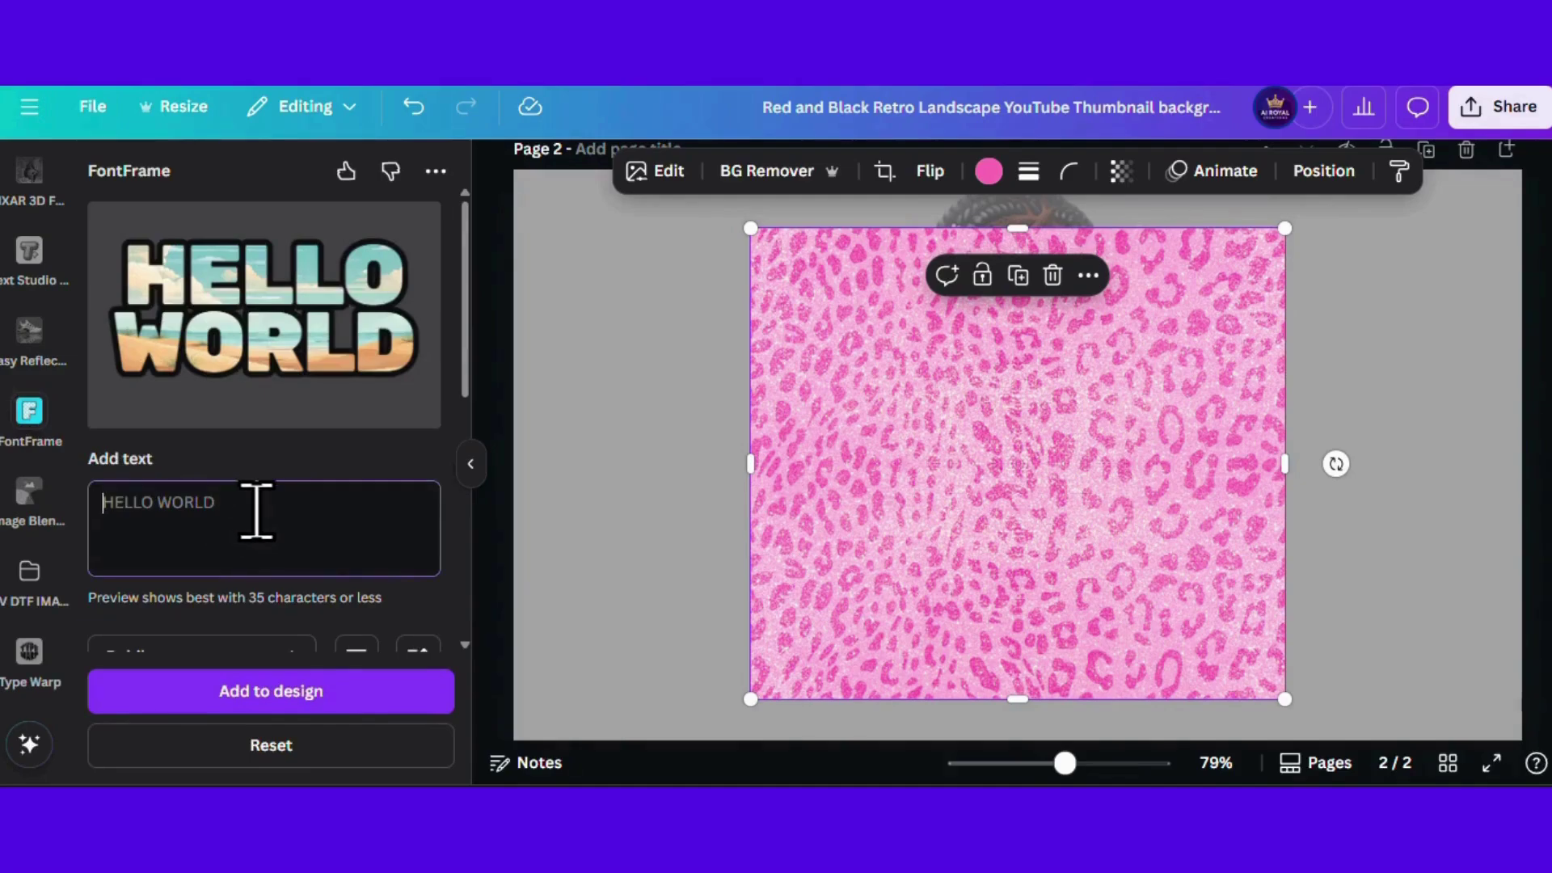
{"action": "type", "text": "BLESSED"}
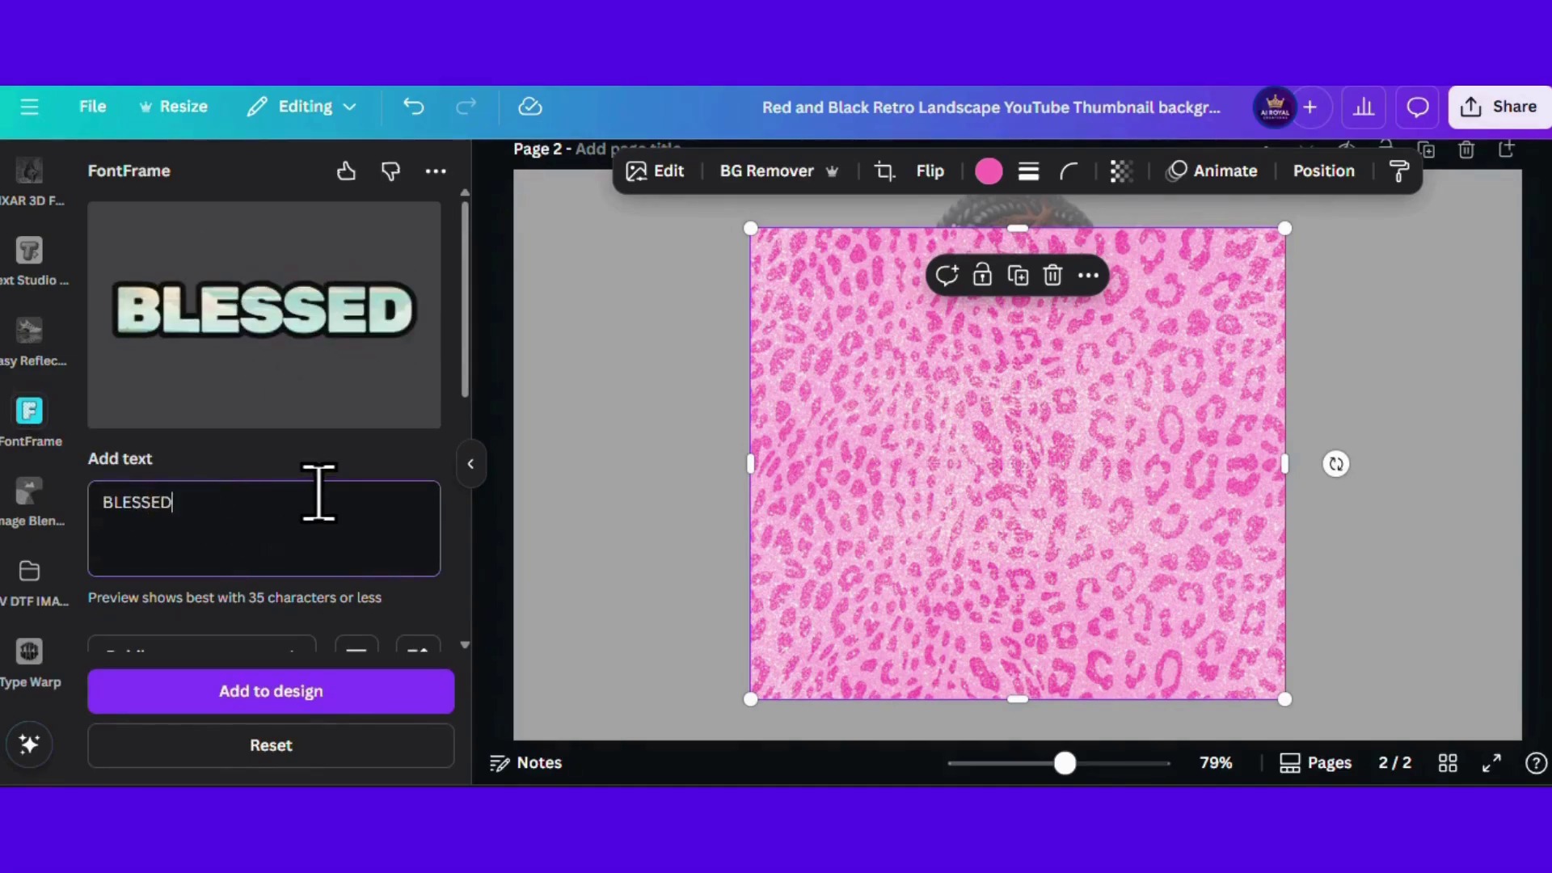
Step: Give the FontFrame letters a pink outline at weight 17
{"action": "scroll", "coordinate": [396, 332], "scroll_direction": "down", "scroll_amount": 5}
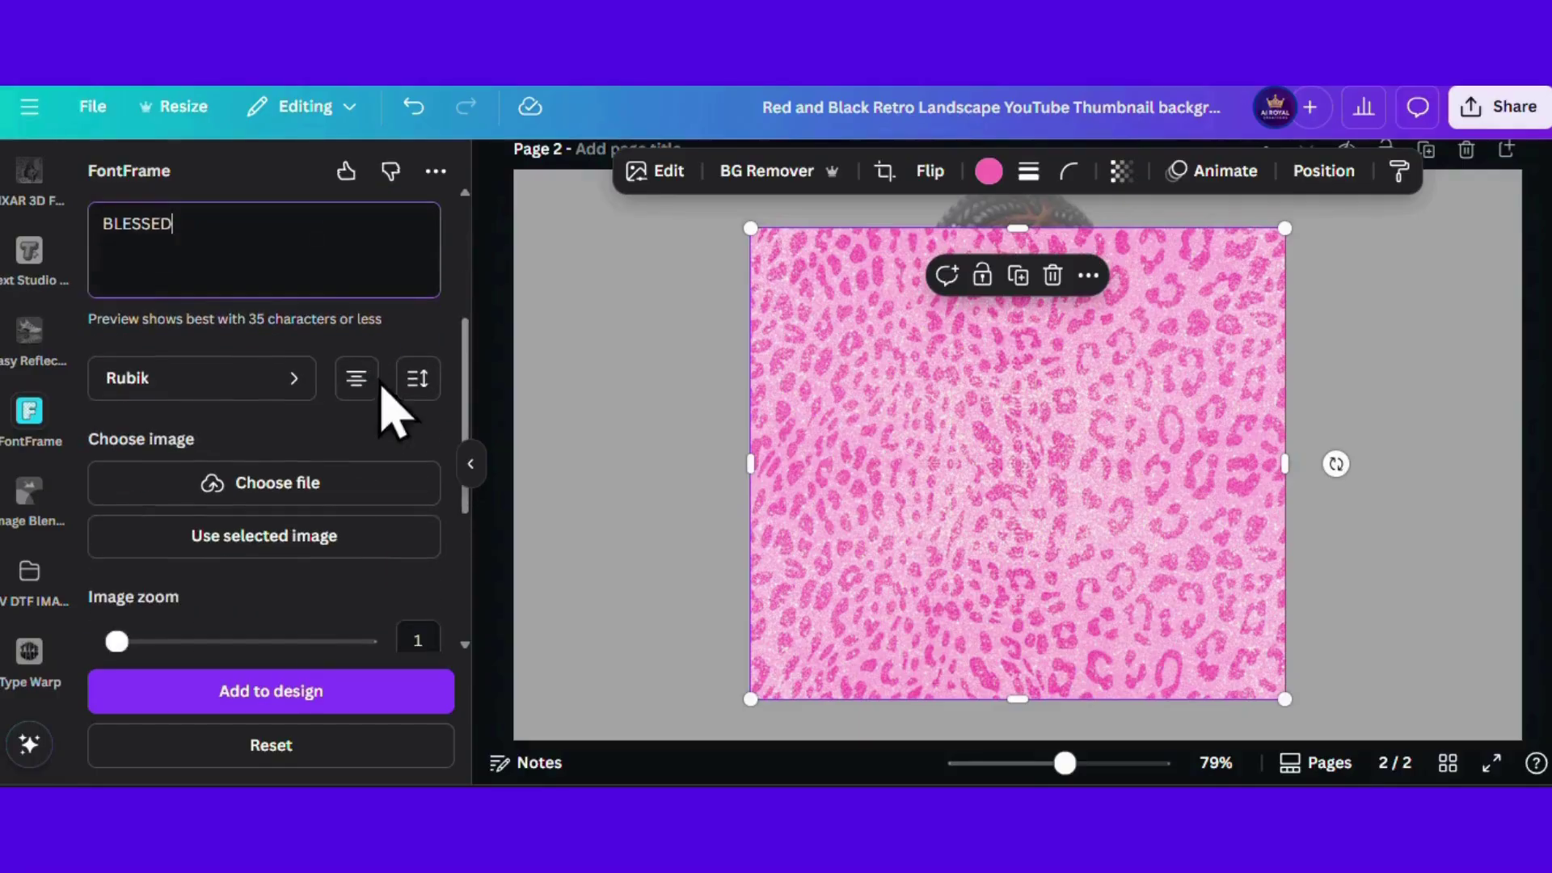
{"action": "scroll", "coordinate": [385, 416], "scroll_direction": "down", "scroll_amount": 1}
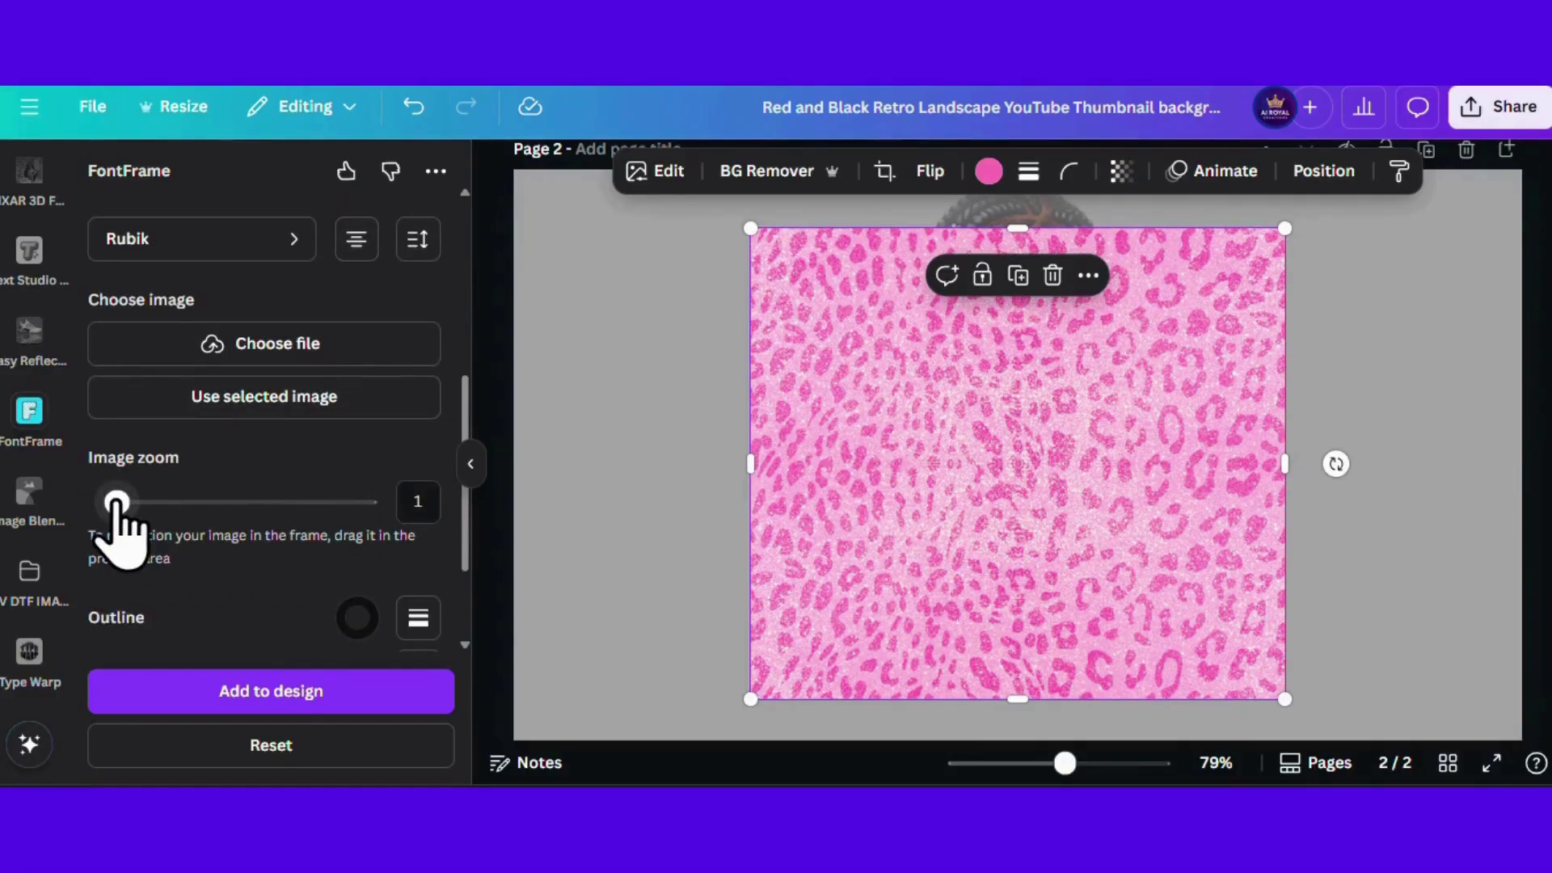
{"action": "scroll", "coordinate": [162, 501], "scroll_direction": "down", "scroll_amount": 3}
{"action": "left_click", "coordinate": [357, 479]}
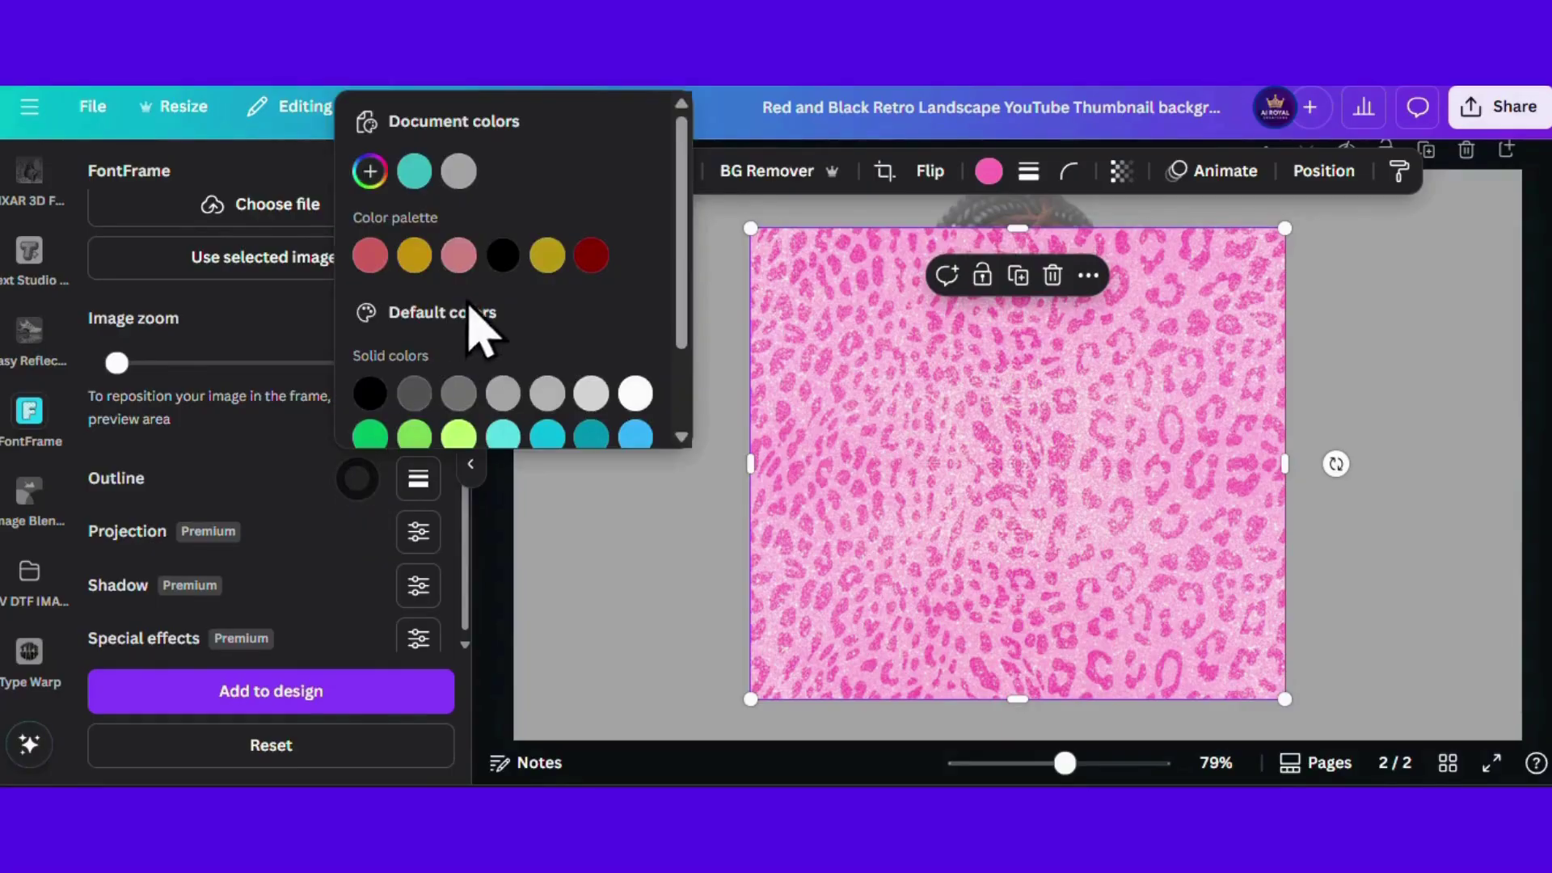
{"action": "left_click", "coordinate": [458, 256]}
{"action": "left_click", "coordinate": [287, 456]}
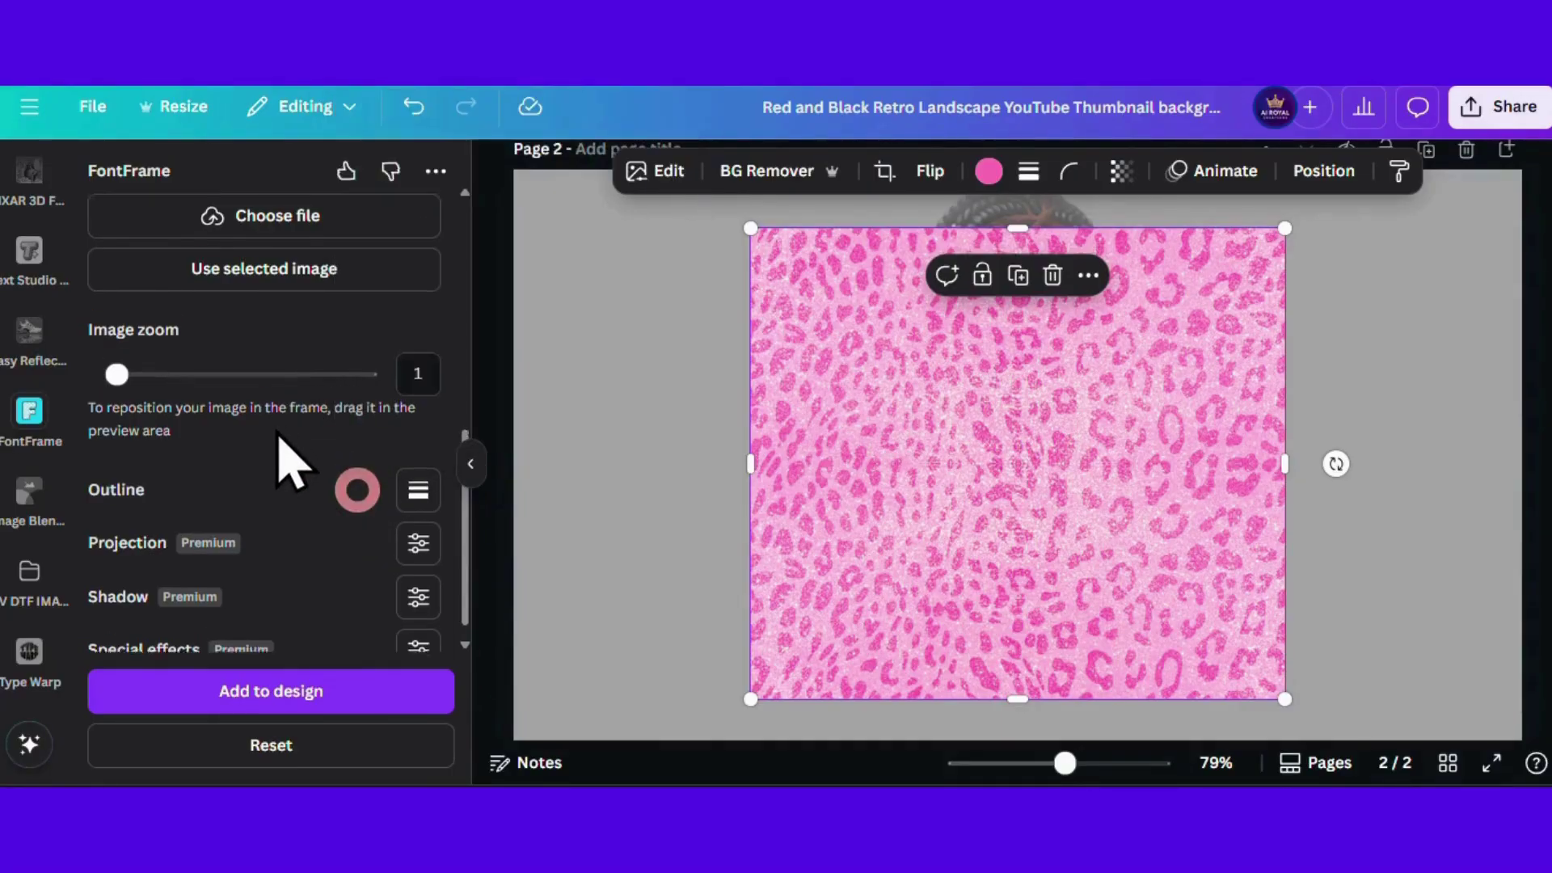
{"action": "scroll", "coordinate": [277, 426], "scroll_direction": "down", "scroll_amount": 5}
{"action": "left_click", "coordinate": [417, 483]}
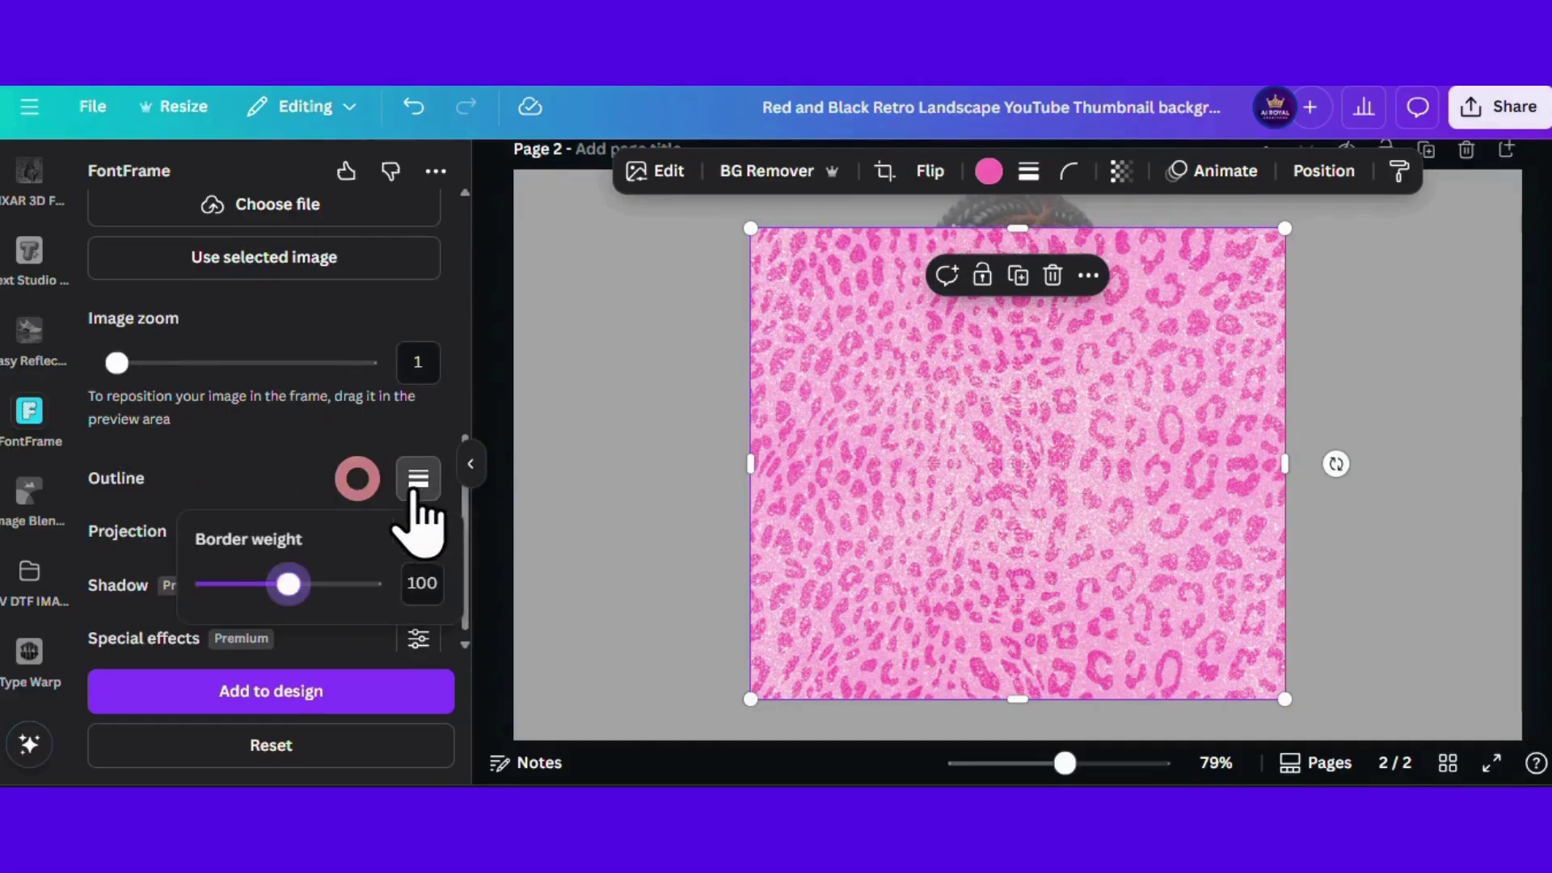
{"action": "left_click_drag", "start_coordinate": [287, 583], "coordinate": [220, 584]}
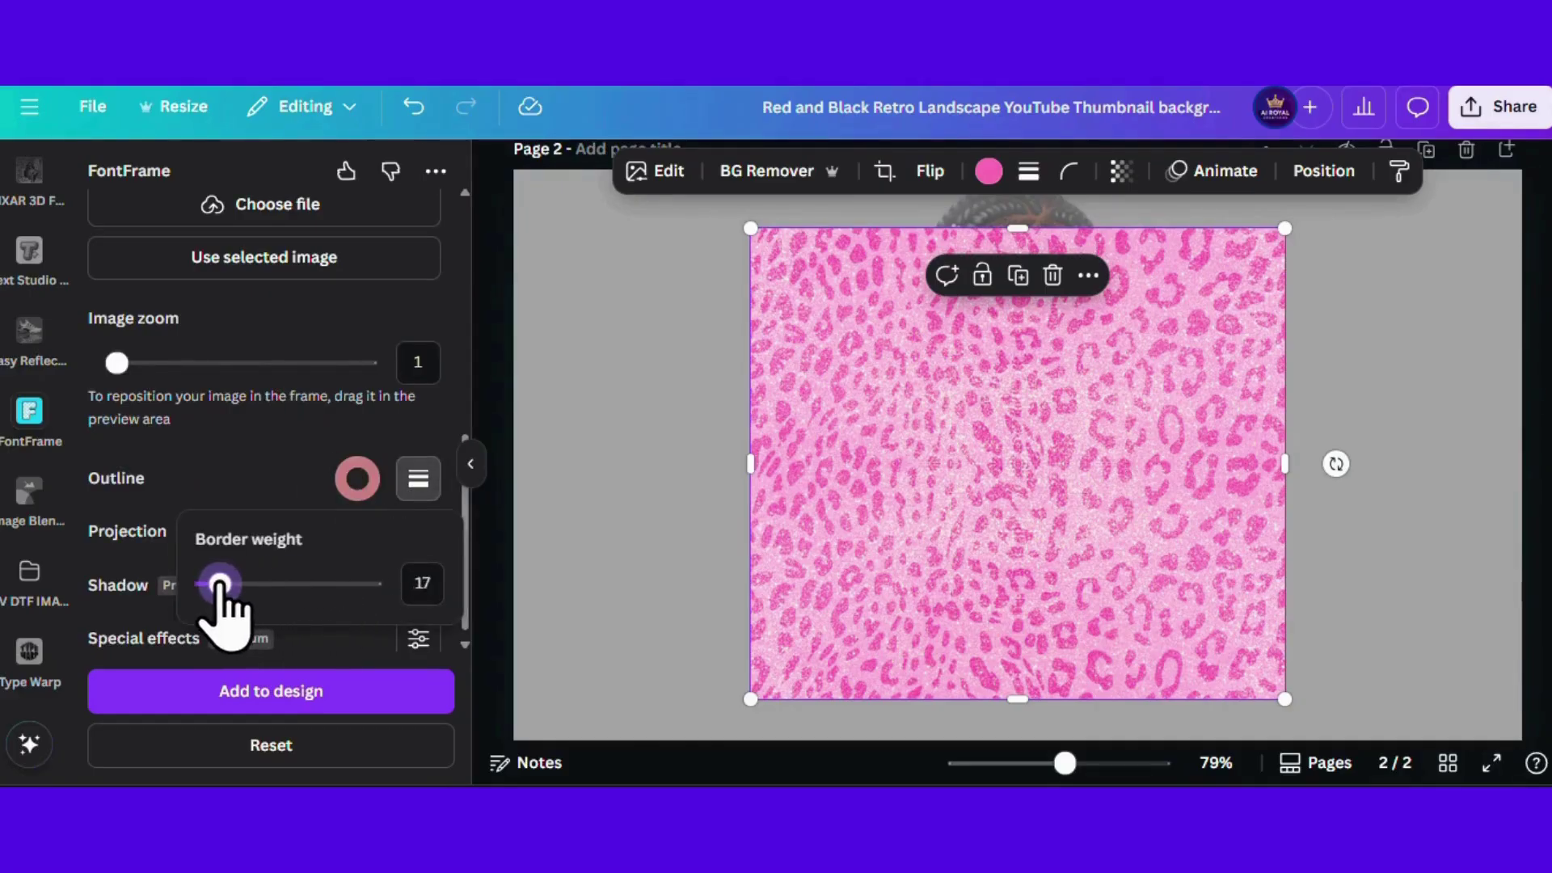
{"action": "left_click", "coordinate": [277, 444]}
{"action": "scroll", "coordinate": [277, 453], "scroll_direction": "up", "scroll_amount": 3}
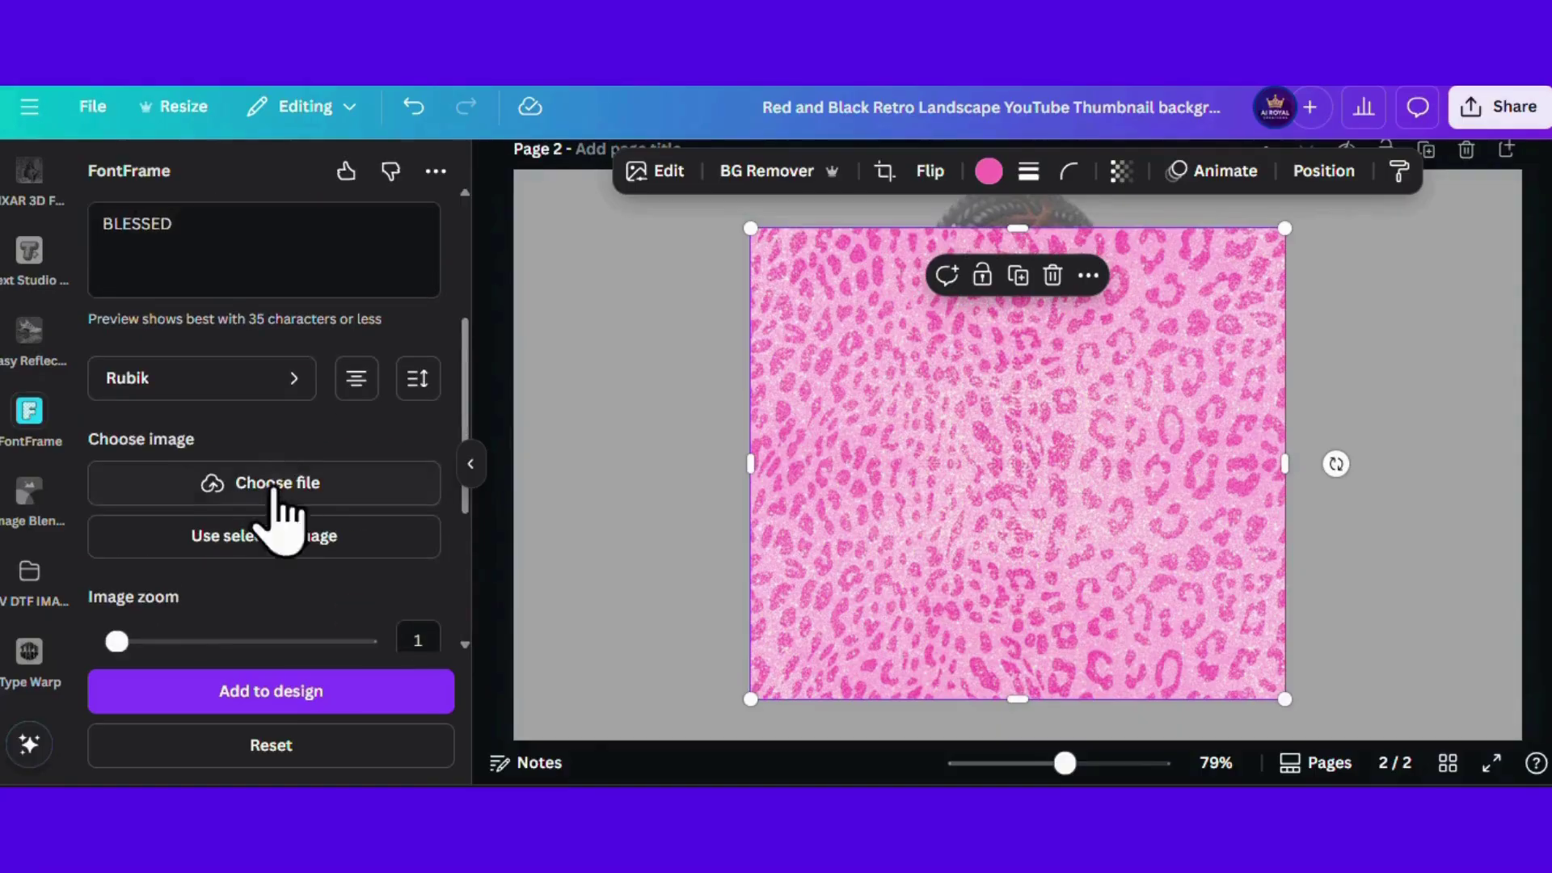
Step: Fill BLESSED with the leopard image, add it to the design, and delete the leopard pattern
{"action": "left_click", "coordinate": [274, 540]}
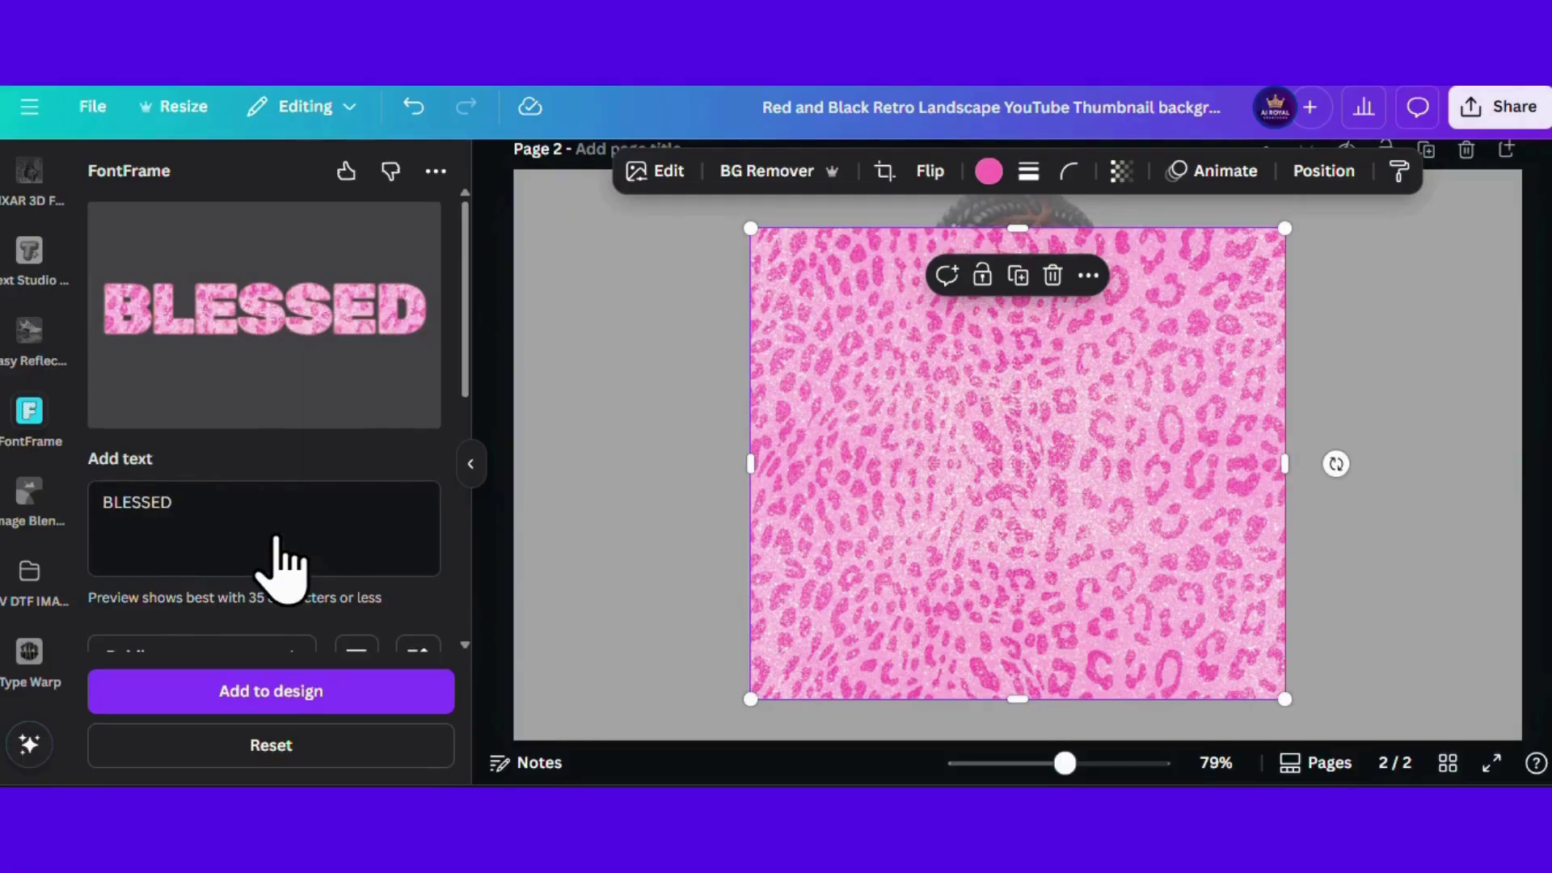
{"action": "left_click", "coordinate": [281, 711]}
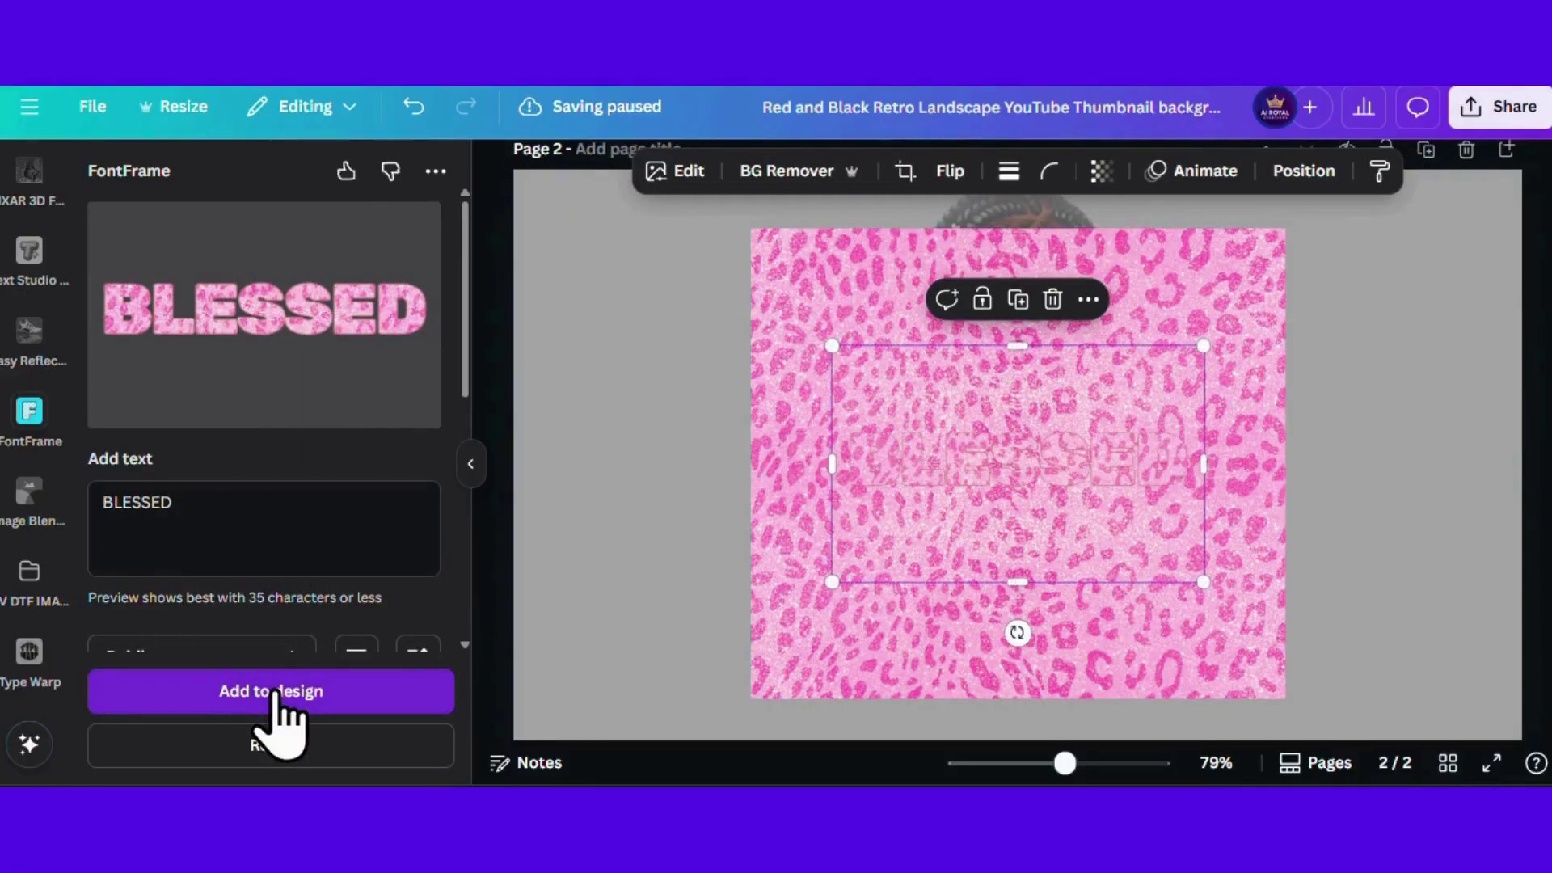
{"action": "left_click_drag", "start_coordinate": [841, 647], "coordinate": [634, 647]}
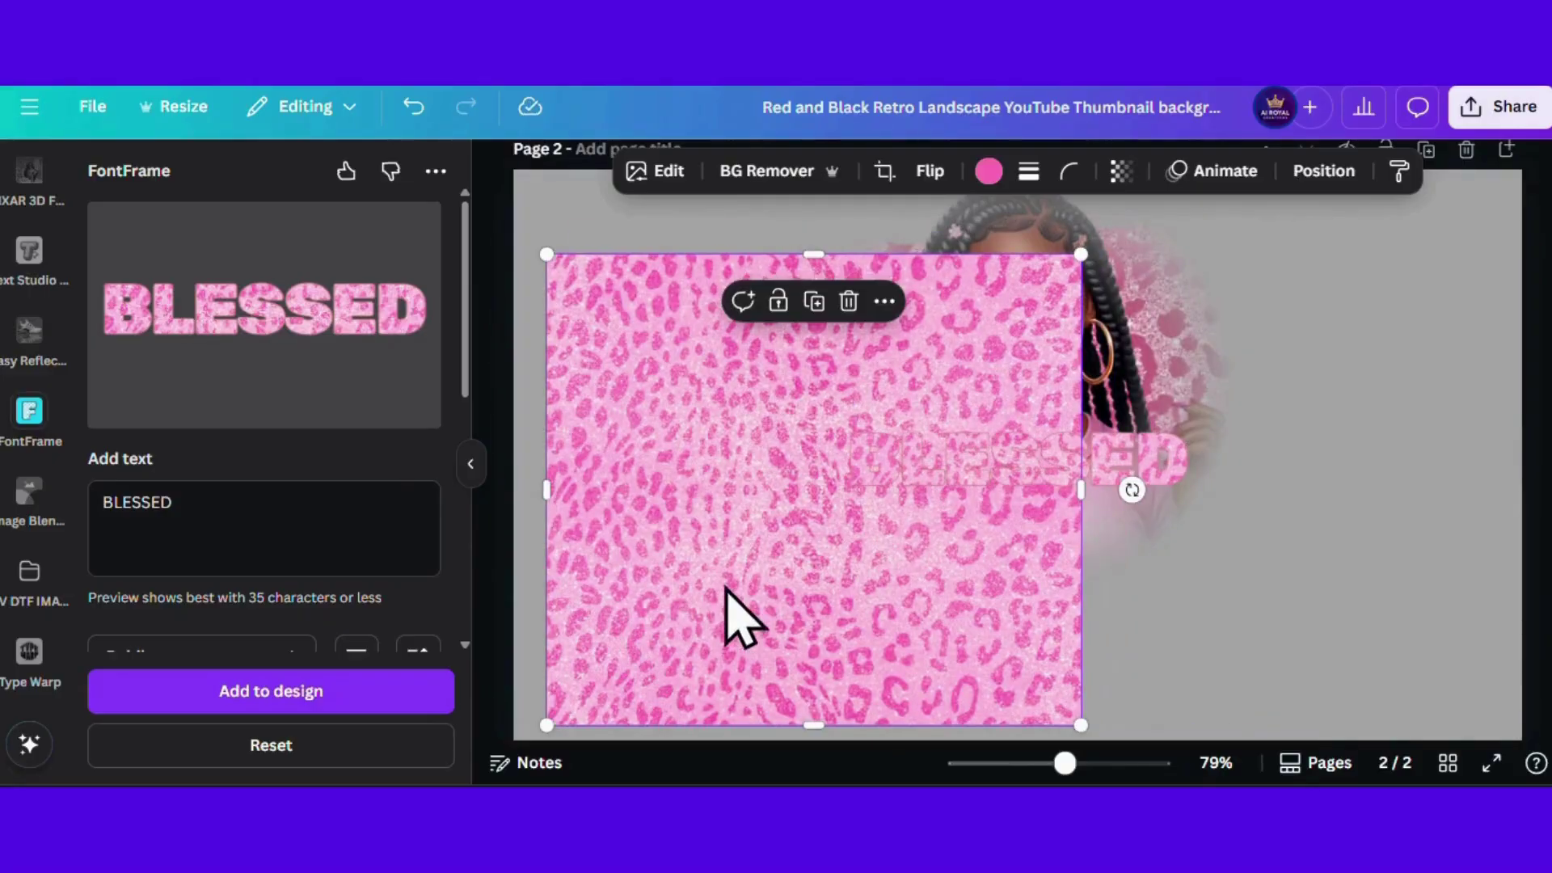
{"action": "left_click", "coordinate": [848, 301]}
Step: Enlarge the BLESSED title and place it below the woman's face
{"action": "left_click", "coordinate": [946, 461]}
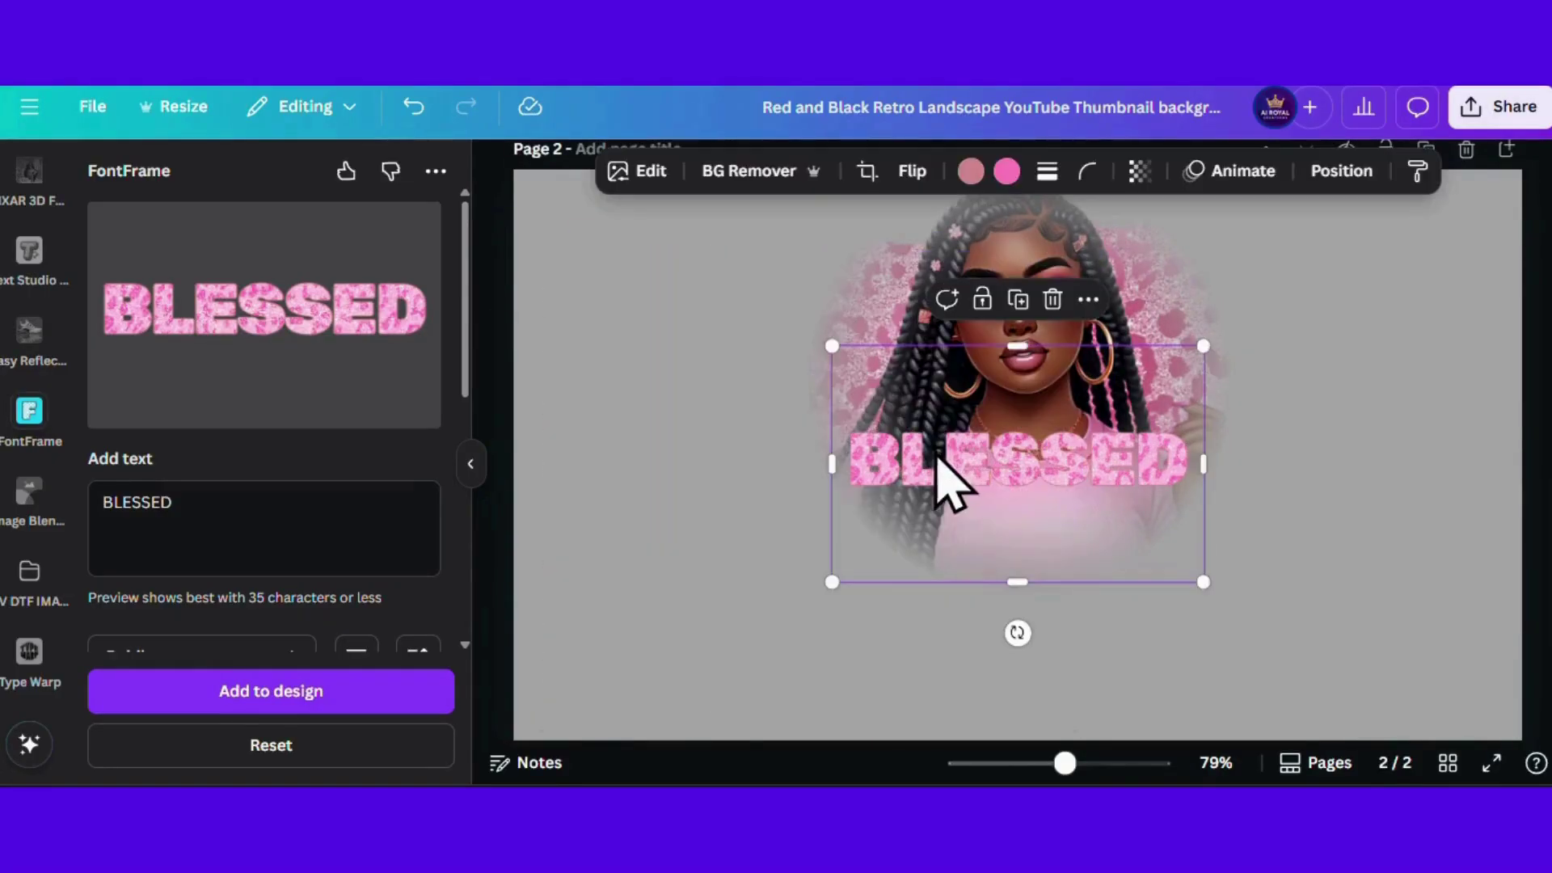
{"action": "left_click_drag", "start_coordinate": [832, 346], "coordinate": [617, 209]}
{"action": "left_click_drag", "start_coordinate": [727, 312], "coordinate": [863, 496]}
Step: Change the page background colour to white, then to black
{"action": "left_click", "coordinate": [728, 243]}
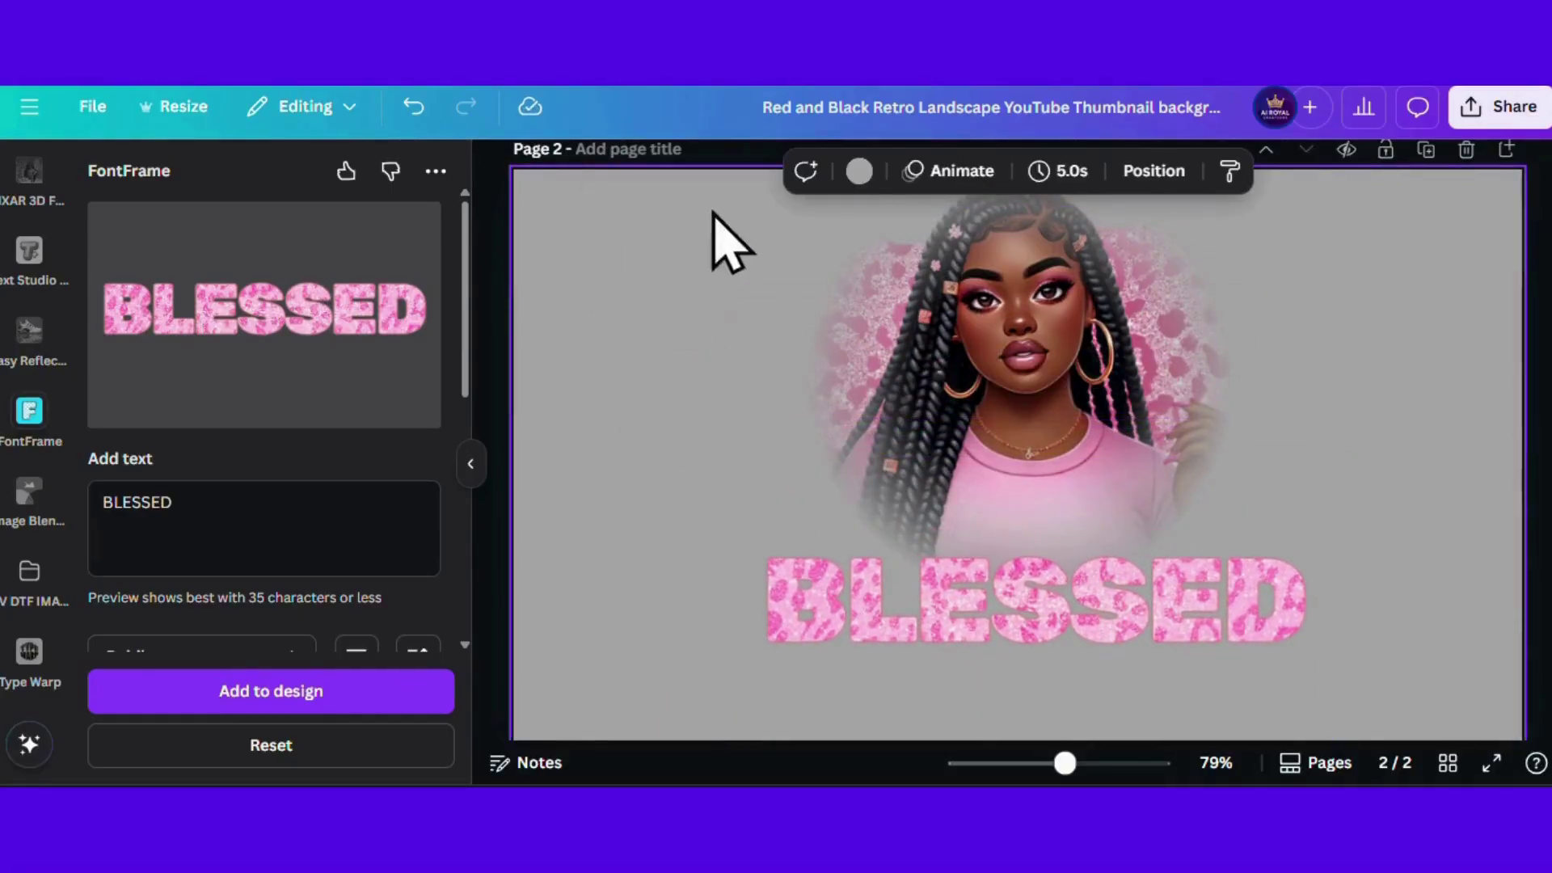
{"action": "left_click", "coordinate": [856, 171]}
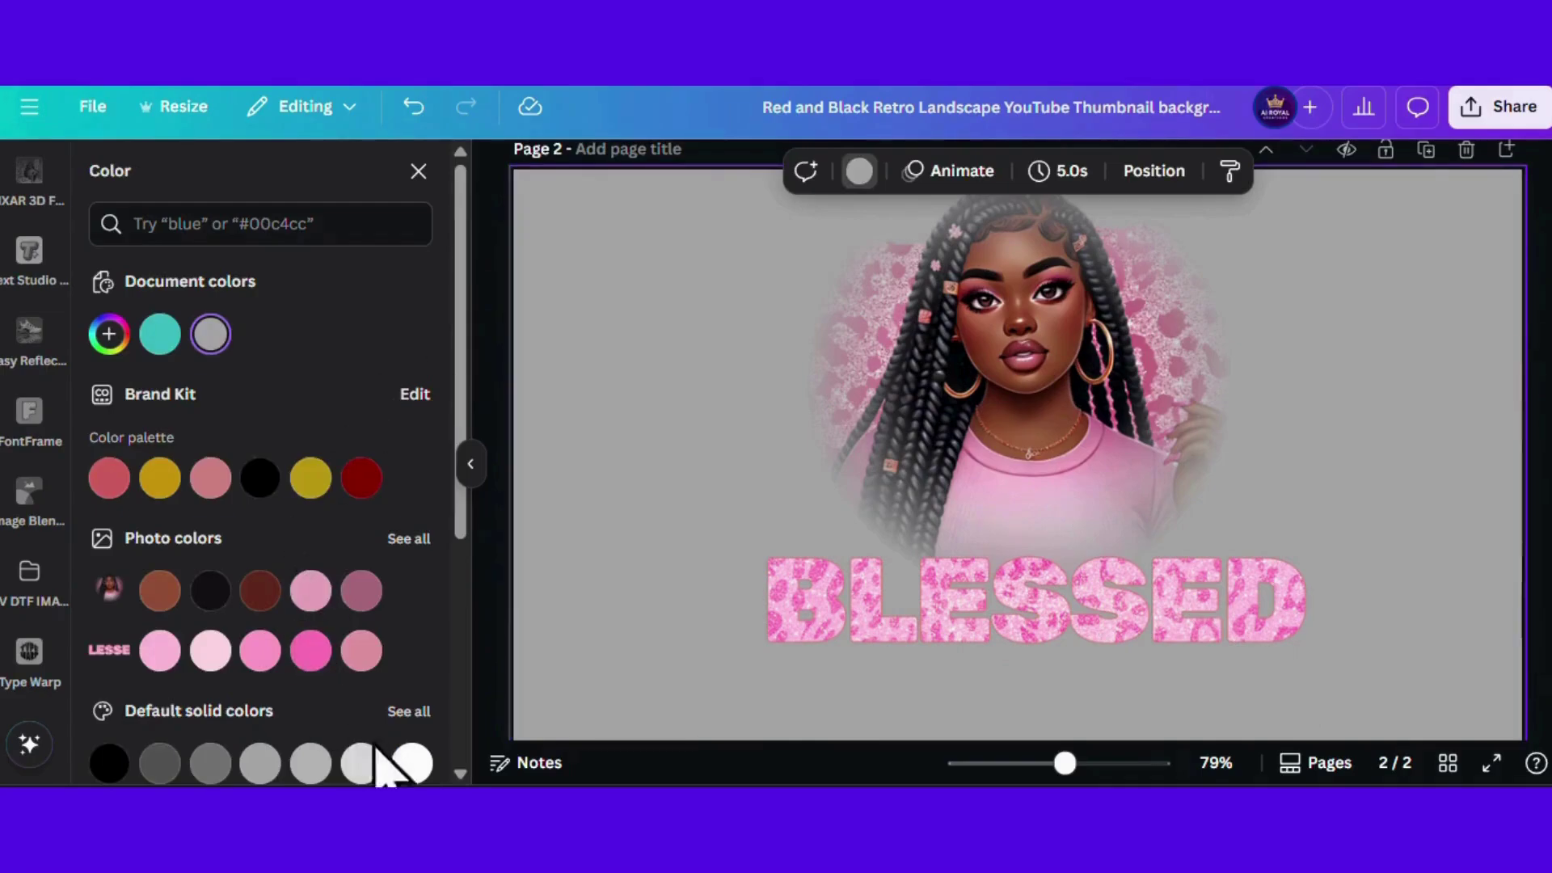
{"action": "left_click", "coordinate": [409, 759]}
{"action": "left_click", "coordinate": [260, 478]}
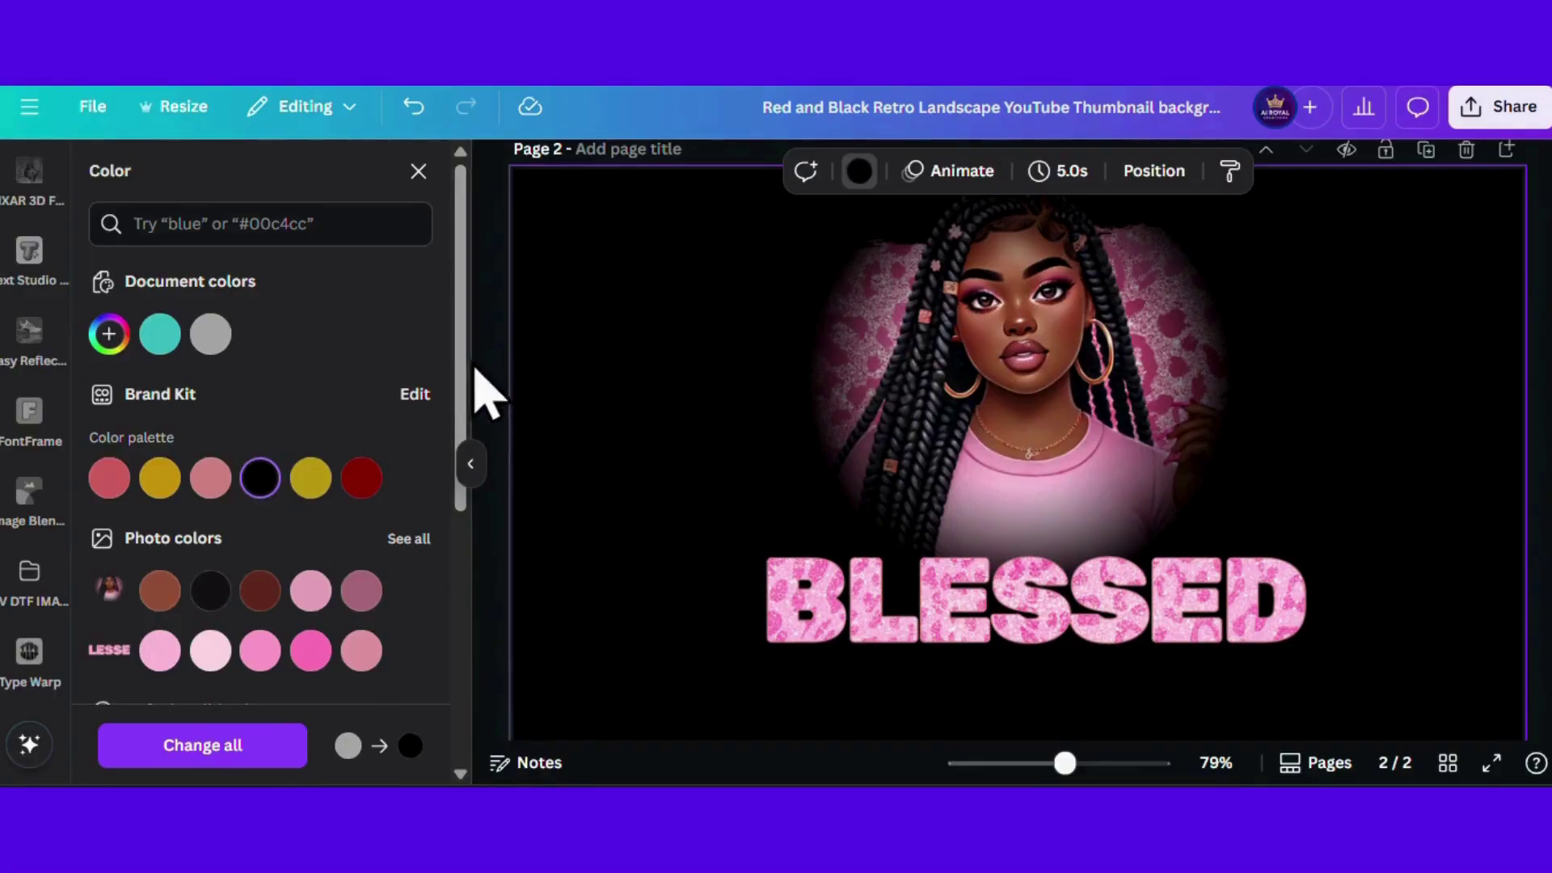
{"action": "left_click", "coordinate": [465, 481]}
{"action": "left_click", "coordinate": [1406, 496]}
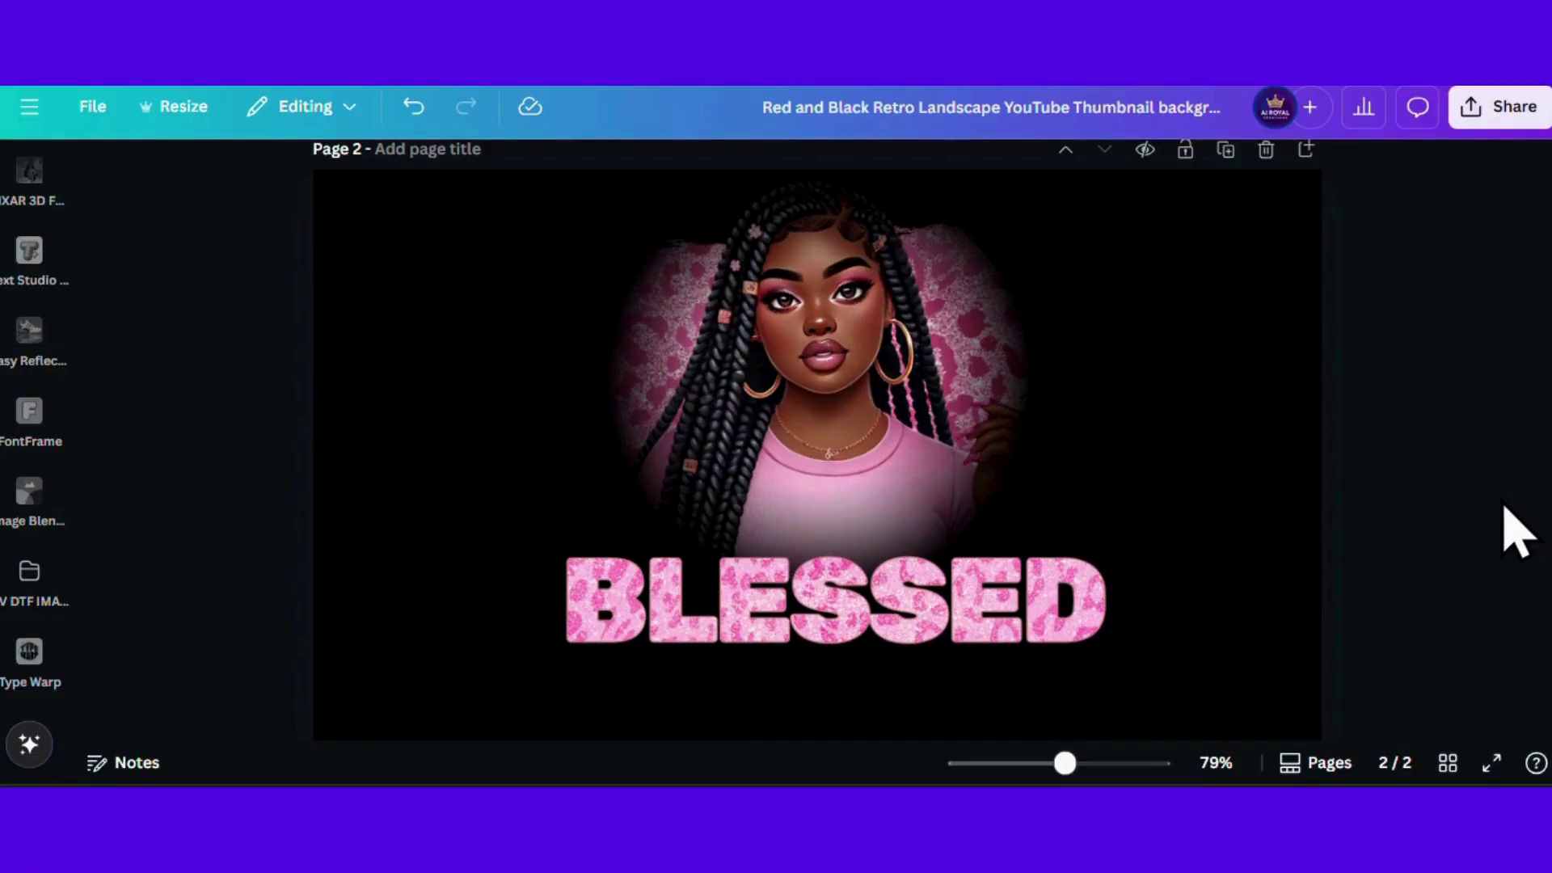
Step: Enlarge the BLESSED title slightly and shift it a little left
{"action": "left_click", "coordinate": [1033, 623]}
{"action": "left_click_drag", "start_coordinate": [1131, 418], "coordinate": [1220, 361]}
{"action": "left_click_drag", "start_coordinate": [1062, 533], "coordinate": [1029, 537]}
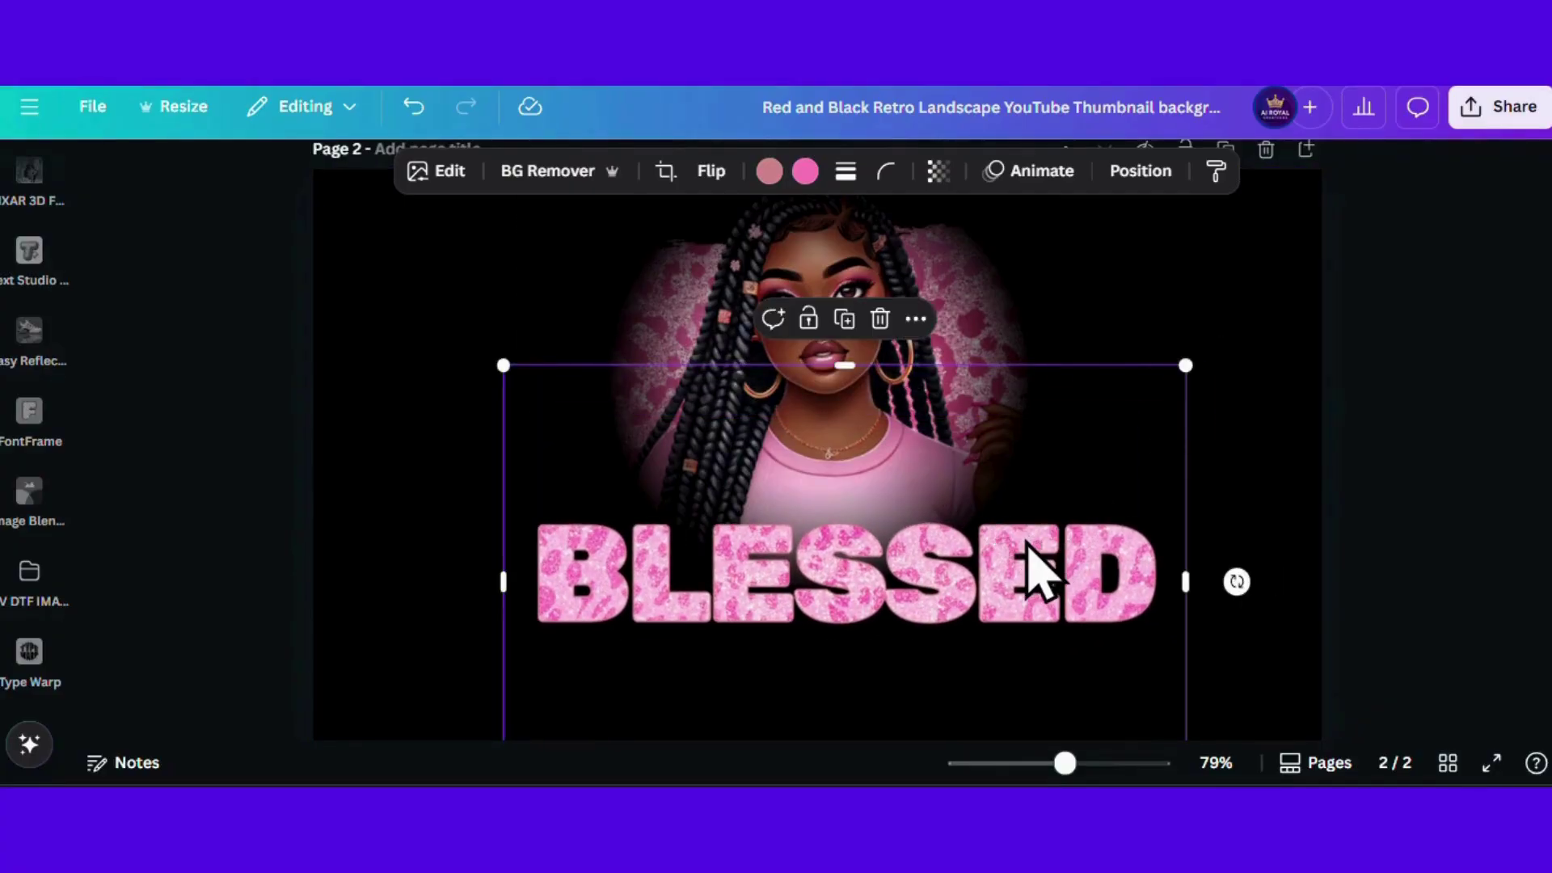
Step: Add a Drop shadow to the BLESSED title
{"action": "left_click", "coordinate": [437, 179]}
{"action": "scroll", "coordinate": [242, 485], "scroll_direction": "down", "scroll_amount": 3}
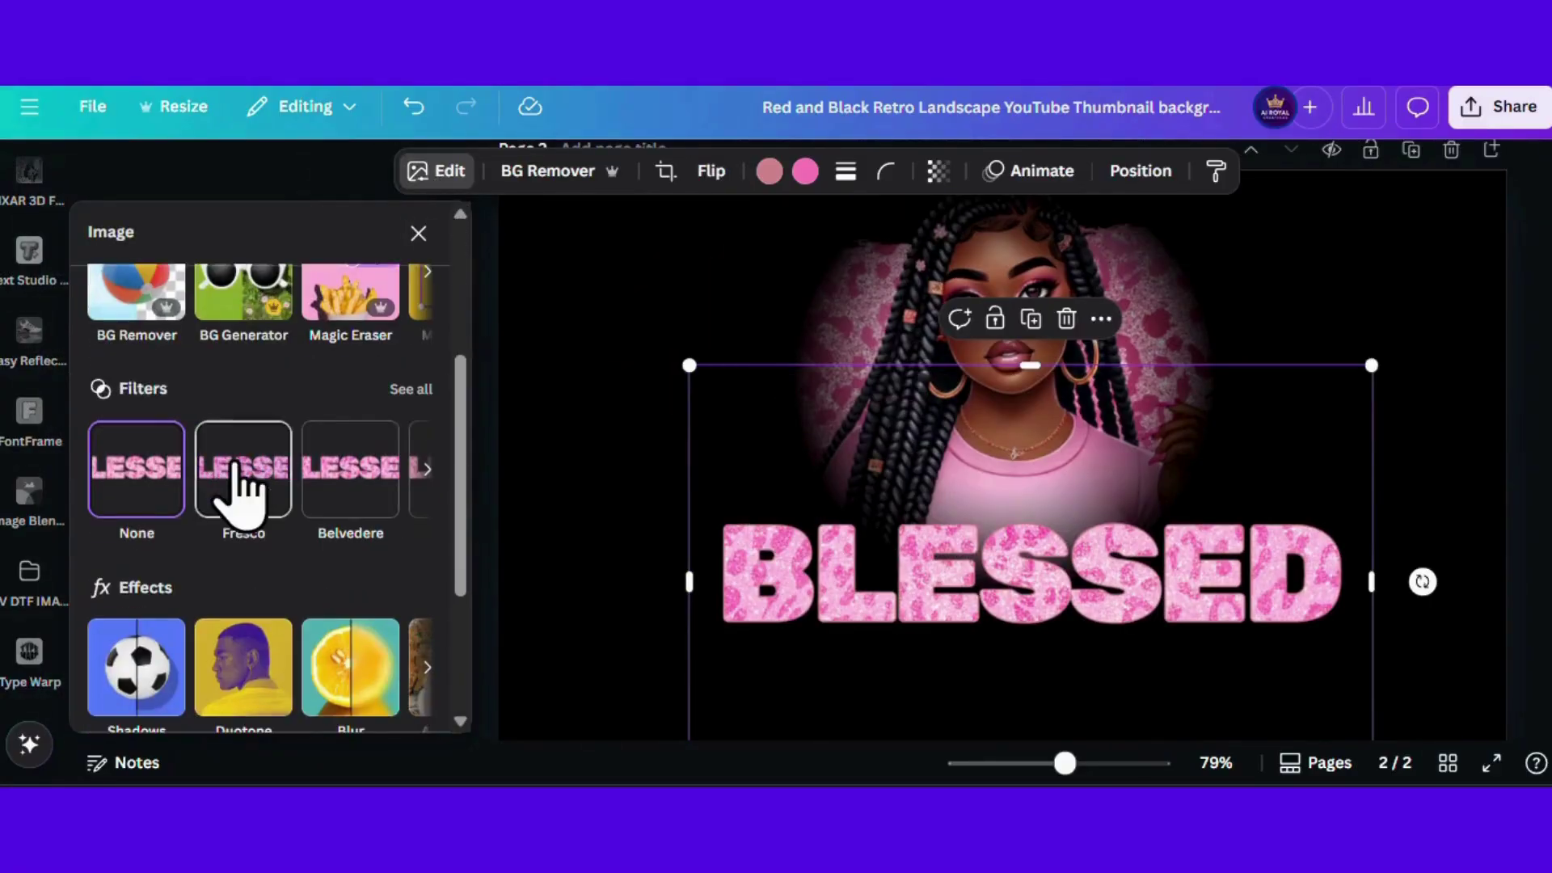
{"action": "left_click", "coordinate": [125, 675]}
{"action": "left_click", "coordinate": [252, 499]}
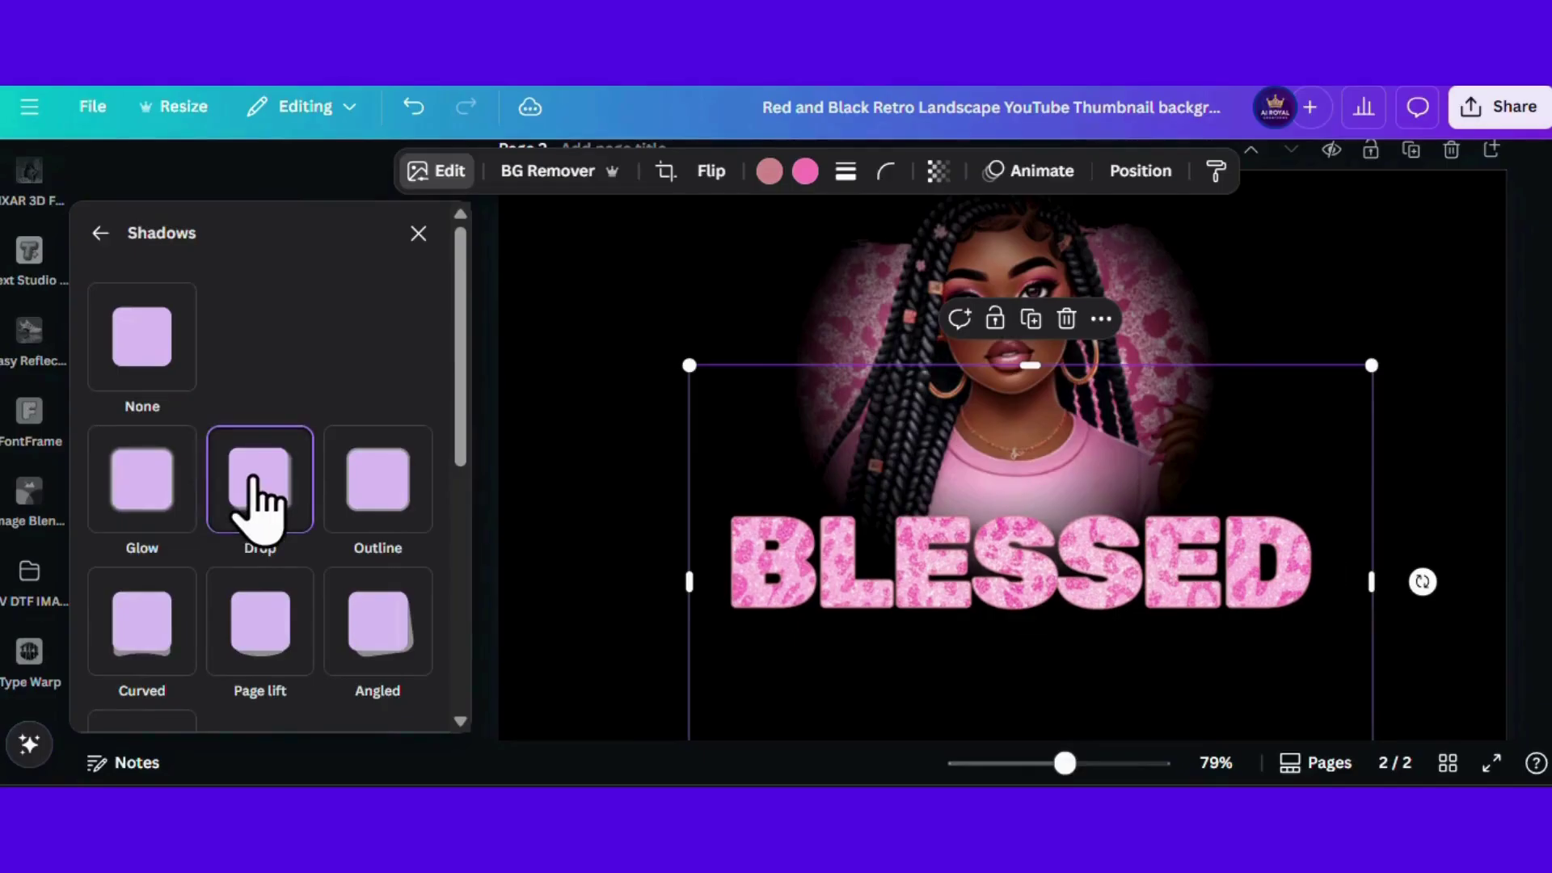
Step: Set the page background colour to light pink
{"action": "left_click", "coordinate": [616, 329]}
{"action": "left_click", "coordinate": [656, 170]}
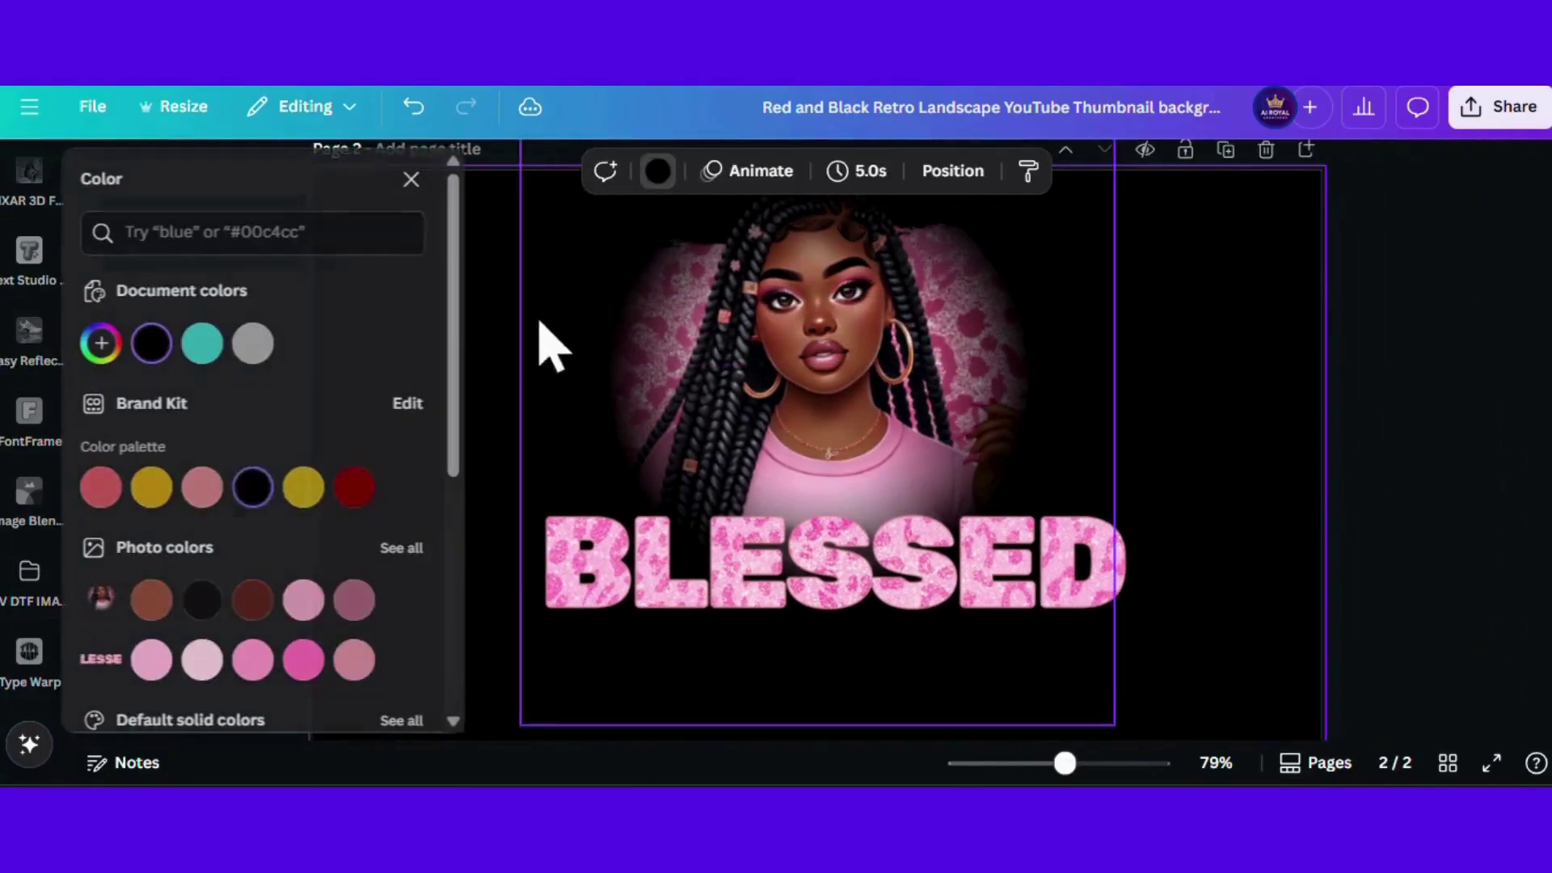
{"action": "left_click", "coordinate": [209, 659]}
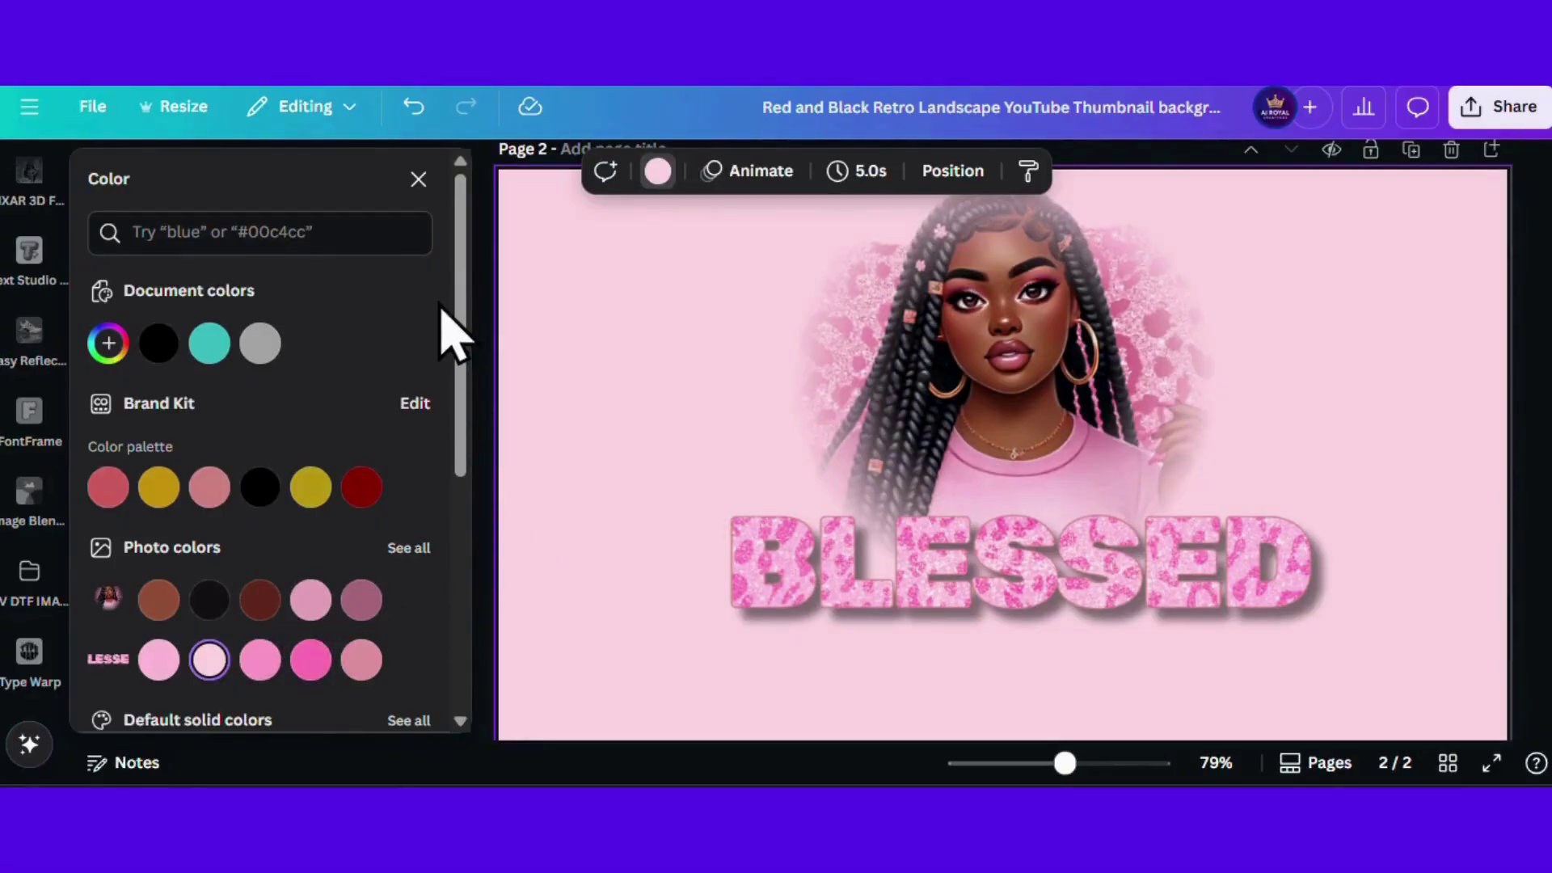
{"action": "left_click", "coordinate": [418, 179]}
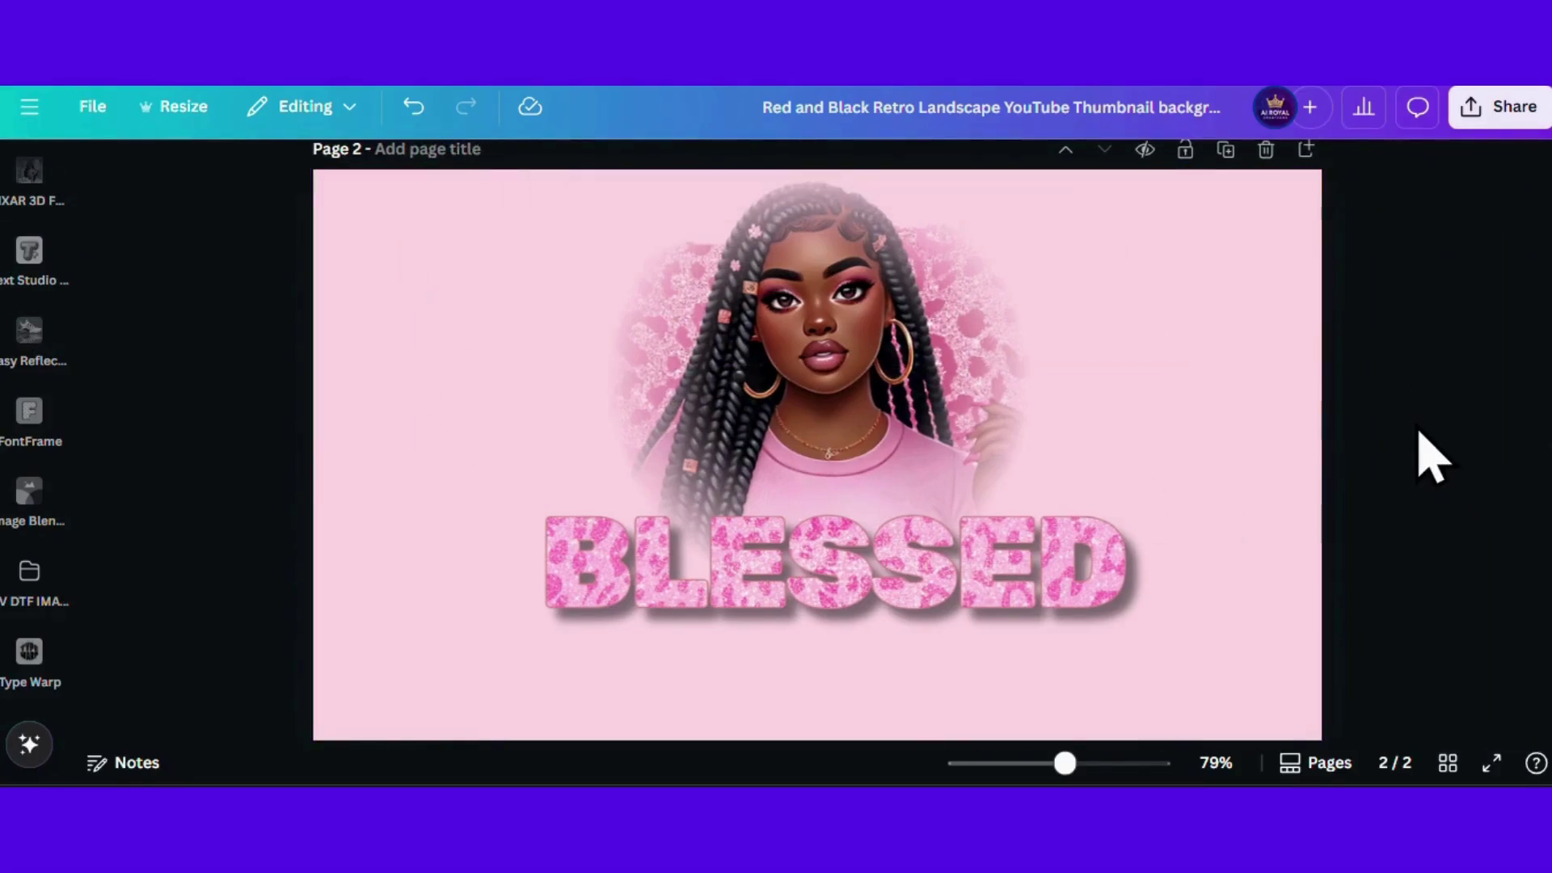
Step: Add a Drop shadow to the braided-hair figure
{"action": "left_click", "coordinate": [856, 319]}
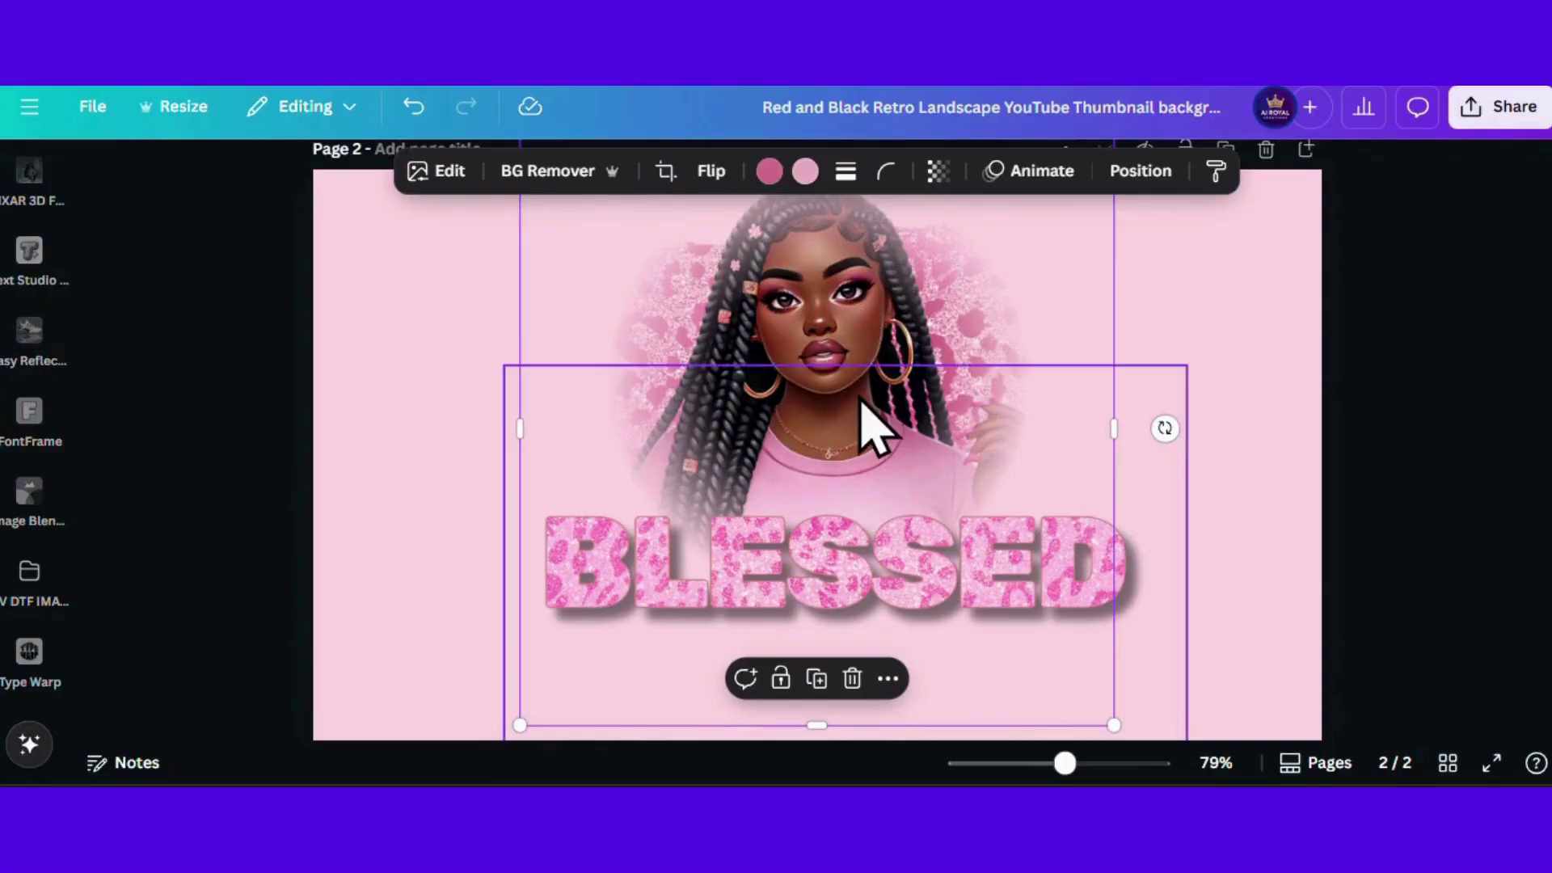
{"action": "left_click", "coordinate": [437, 170]}
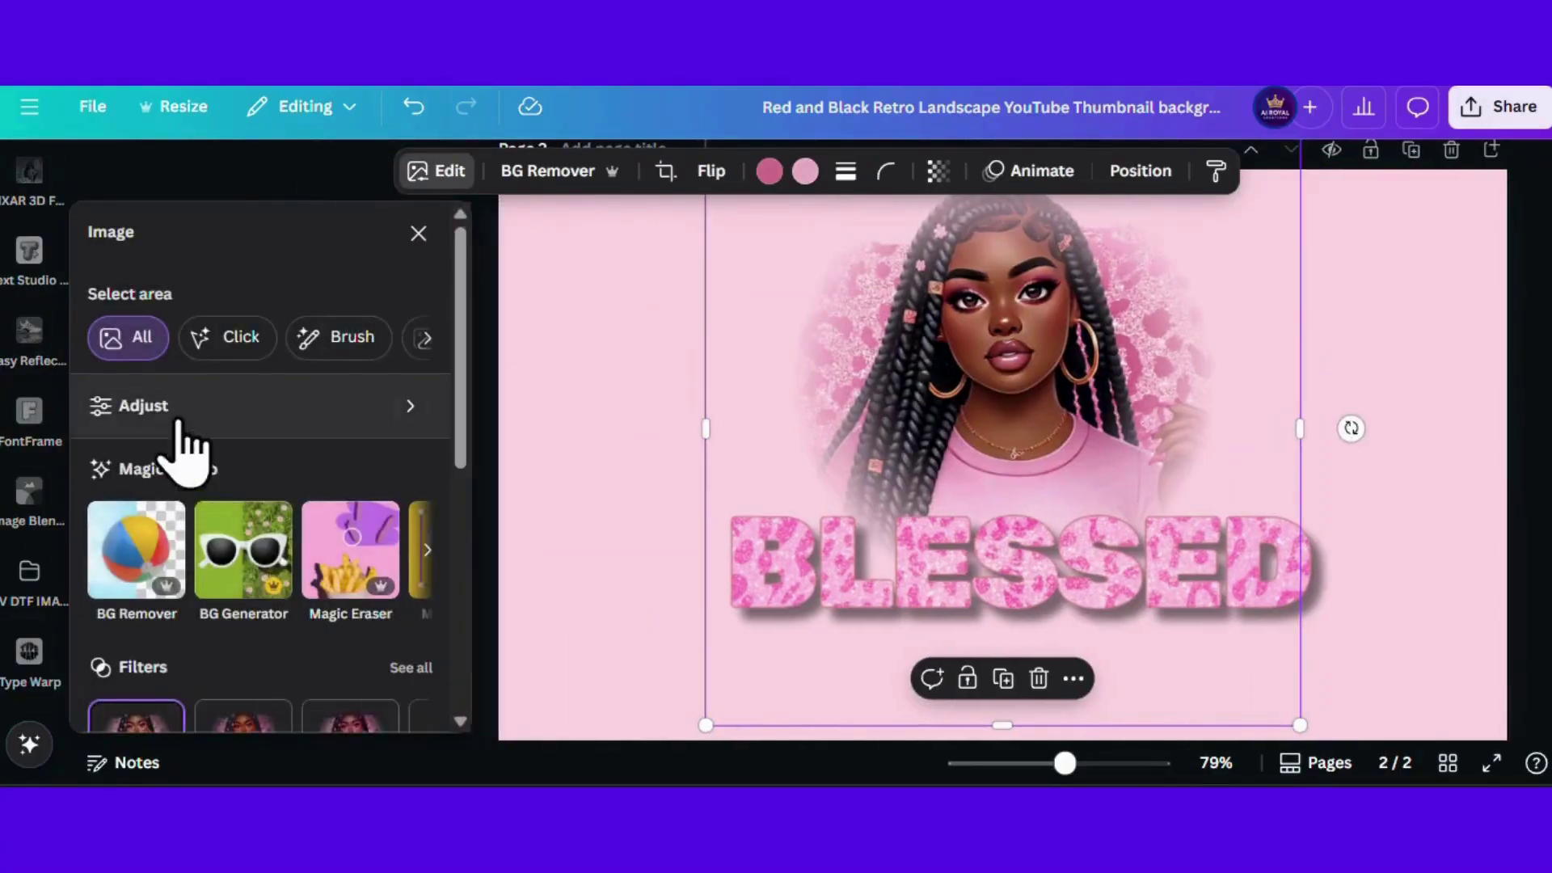
{"action": "left_click", "coordinate": [139, 532]}
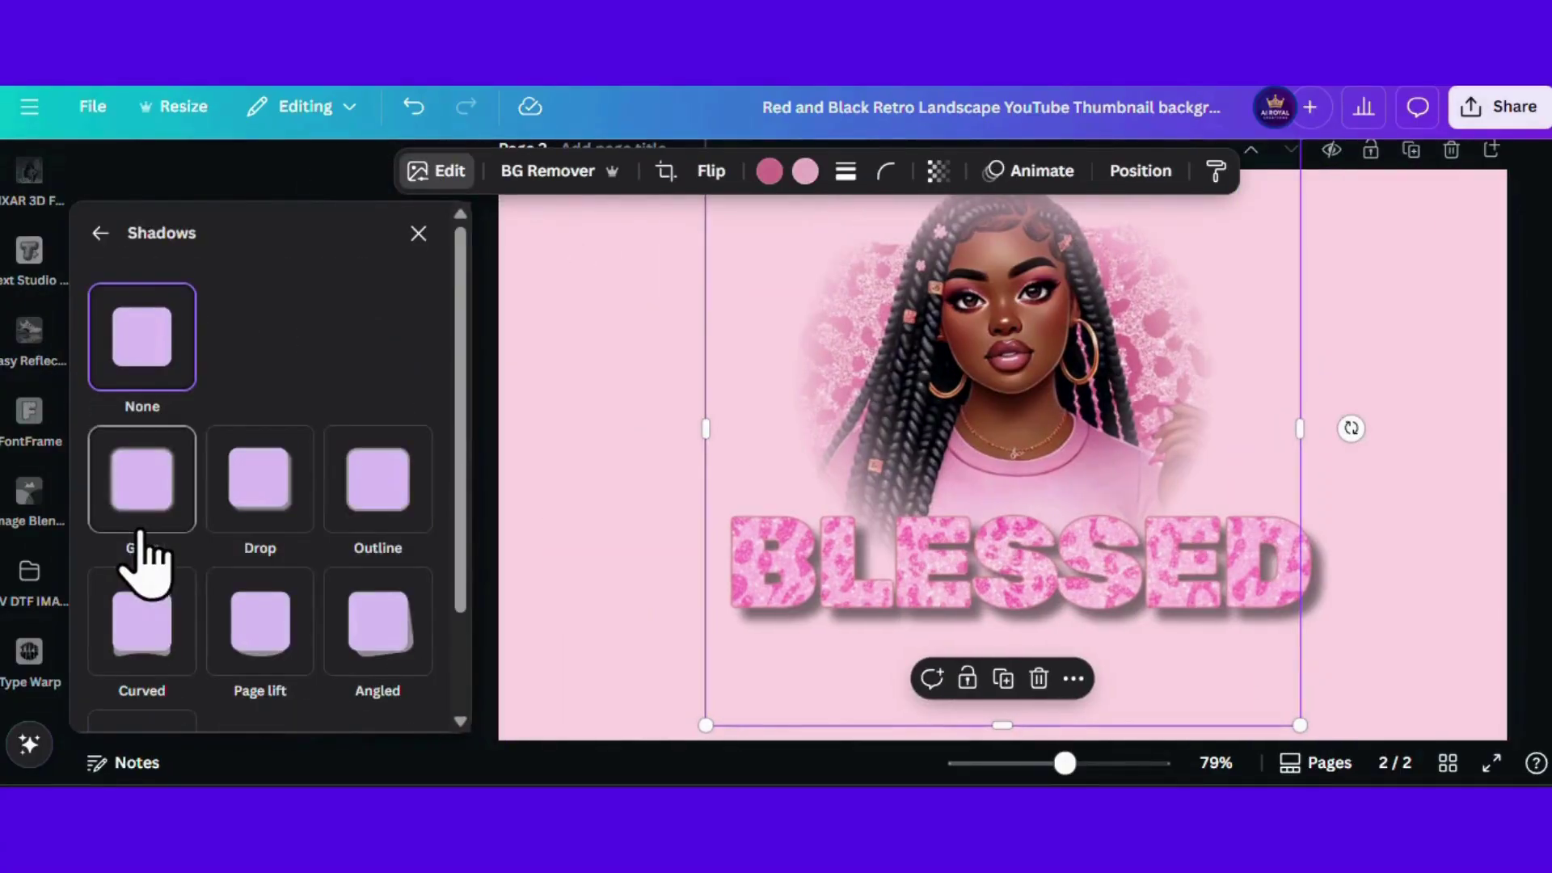
{"action": "left_click", "coordinate": [233, 514]}
{"action": "left_click", "coordinate": [1450, 526]}
{"action": "left_click", "coordinate": [1473, 514]}
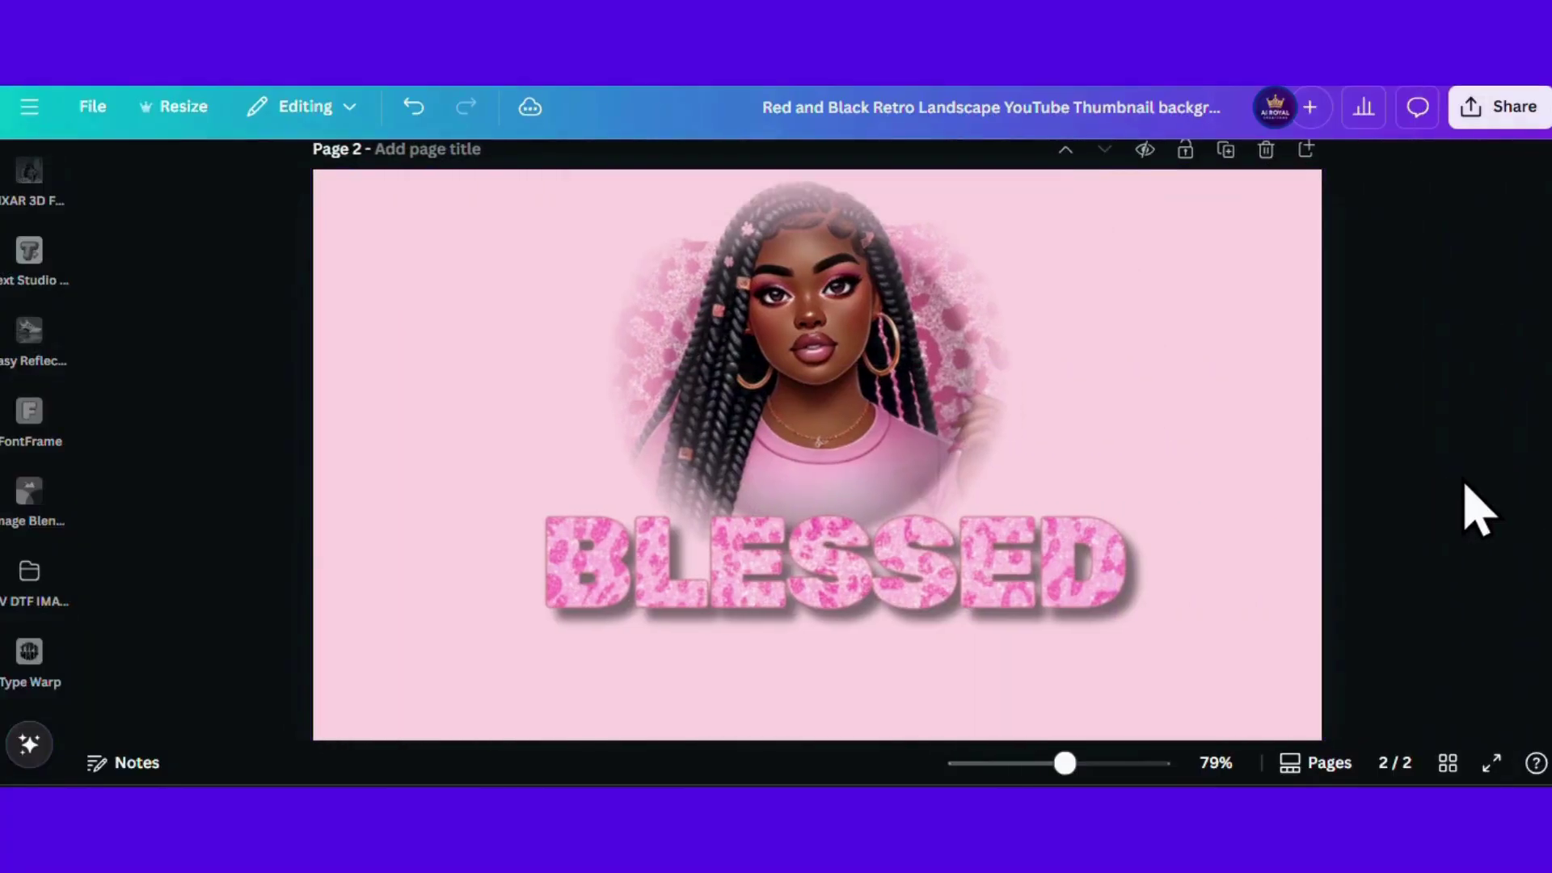